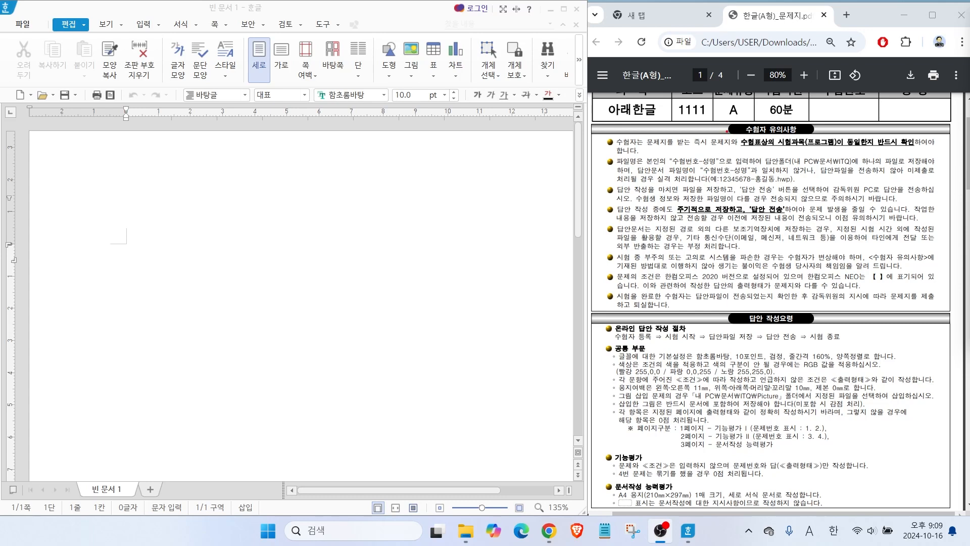
Read the exam notices on the PDF's first page about file naming, the save folder and regular saving and submission.
drag(666, 152, 722, 169)
drag(788, 151, 862, 170)
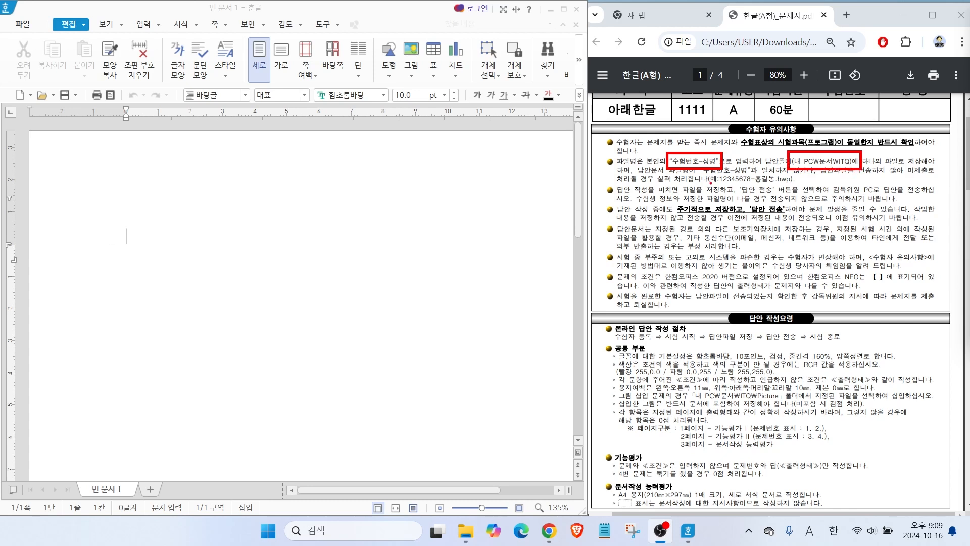
drag(708, 187, 810, 185)
mouse_move(825, 156)
mouse_down()
mouse_move(843, 137)
mouse_move(872, 136)
mouse_up()
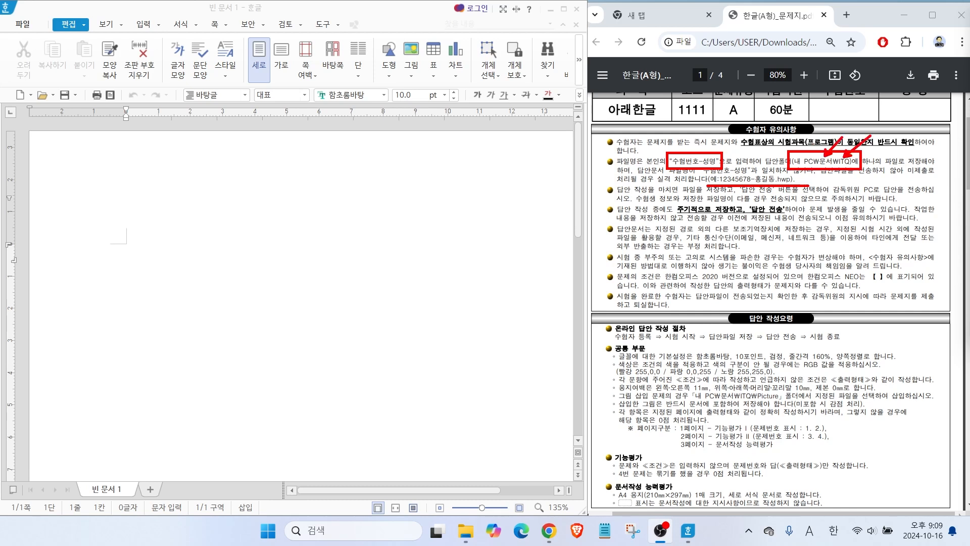
mouse_move(673, 199)
mouse_down()
mouse_move(712, 198)
mouse_move(729, 212)
mouse_move(672, 200)
mouse_up()
mouse_move(741, 202)
mouse_down()
mouse_move(784, 215)
mouse_move(817, 207)
mouse_move(816, 189)
mouse_up()
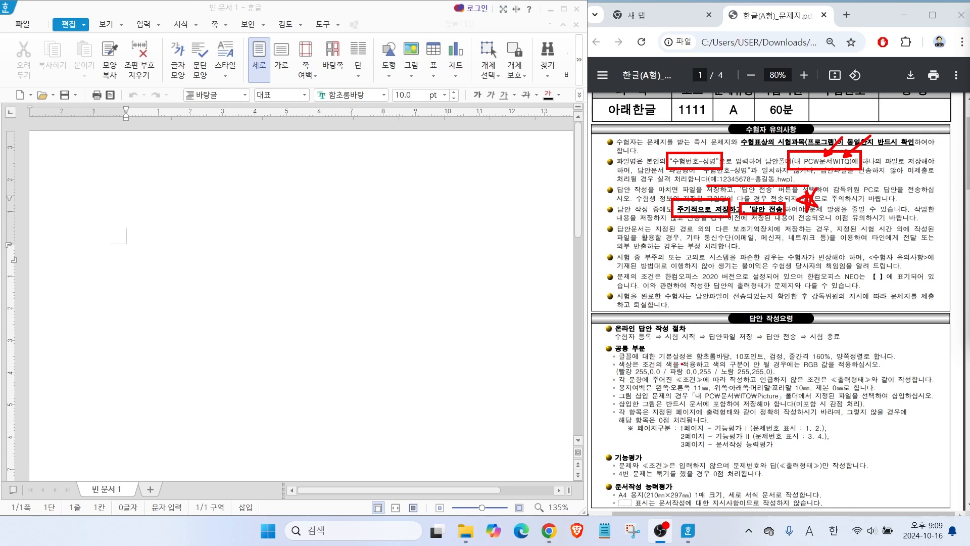
Review the answer-writing rules on default font, RGB colours, page margins, picture folder, page division and the grouping requirement for question 4.
drag(681, 360, 885, 359)
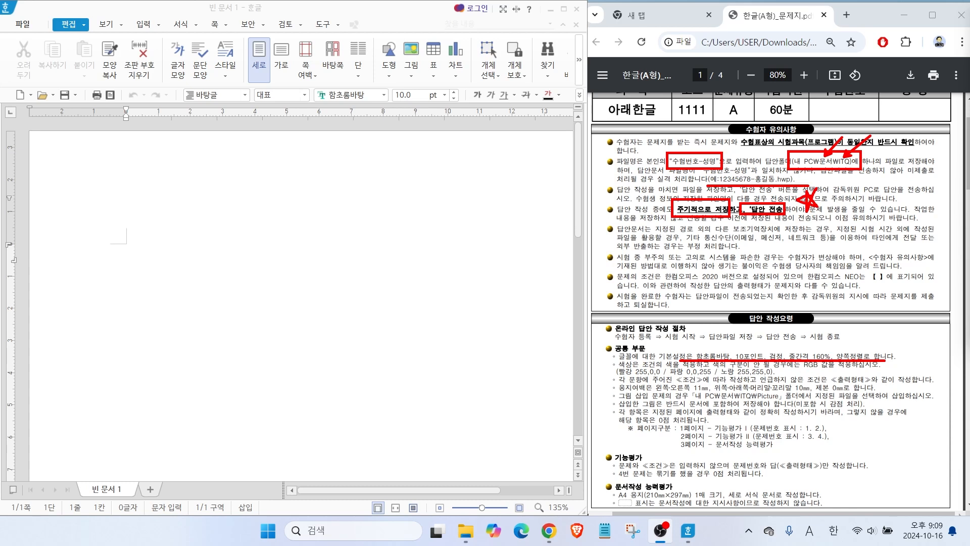
mouse_move(634, 357)
mouse_down()
mouse_move(644, 367)
mouse_move(722, 368)
mouse_up()
drag(631, 373, 794, 374)
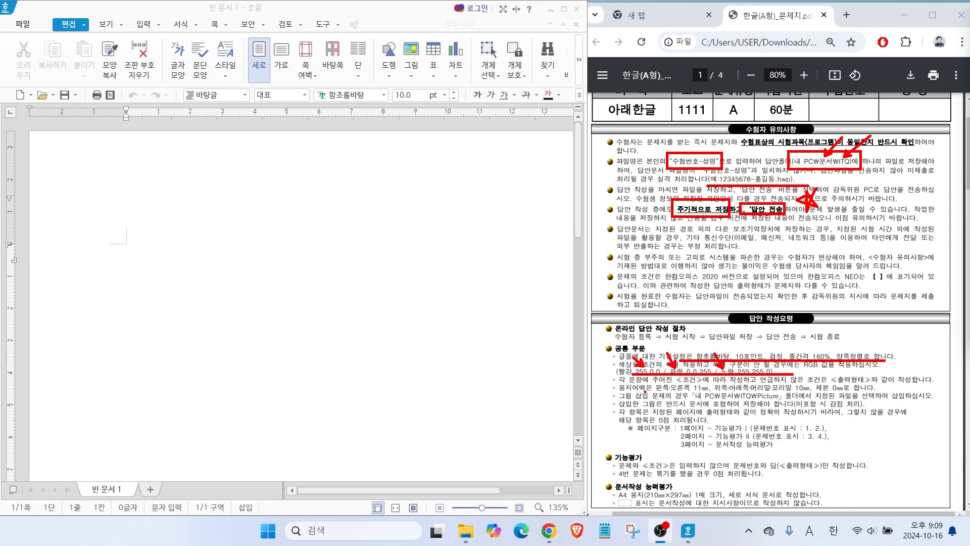
drag(643, 392, 835, 391)
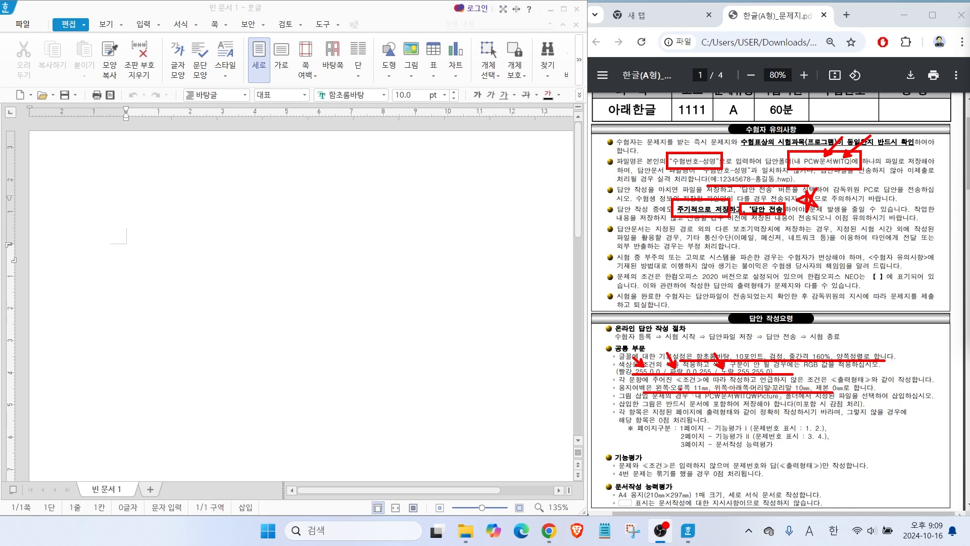
mouse_move(705, 389)
mouse_down()
mouse_move(690, 382)
mouse_move(711, 390)
mouse_up()
mouse_move(793, 387)
mouse_down()
mouse_move(811, 383)
mouse_move(806, 391)
mouse_up()
drag(725, 400, 778, 399)
mouse_move(675, 420)
mouse_down()
mouse_move(833, 422)
mouse_move(827, 448)
mouse_up()
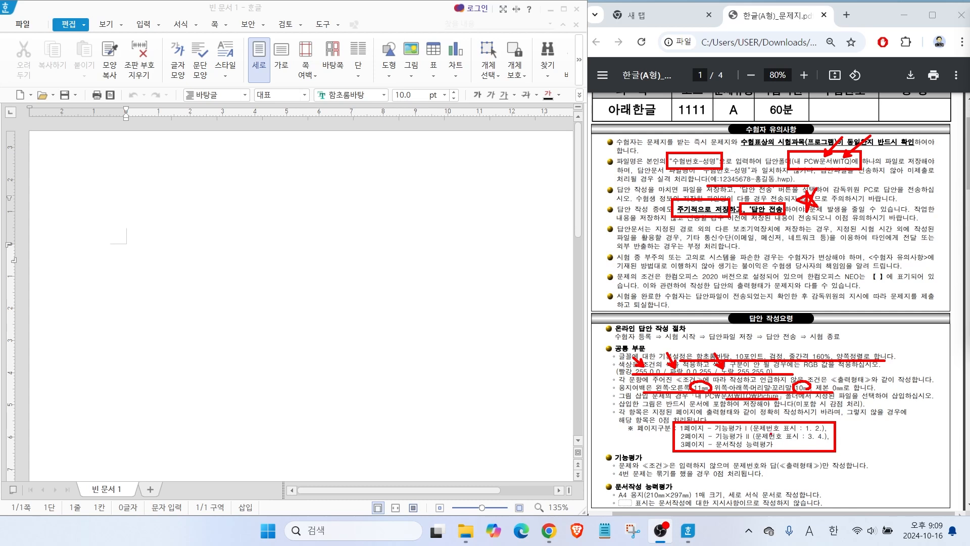
drag(778, 432, 834, 438)
mouse_move(740, 446)
mouse_down()
mouse_move(765, 465)
mouse_move(741, 454)
mouse_up()
drag(619, 477, 721, 477)
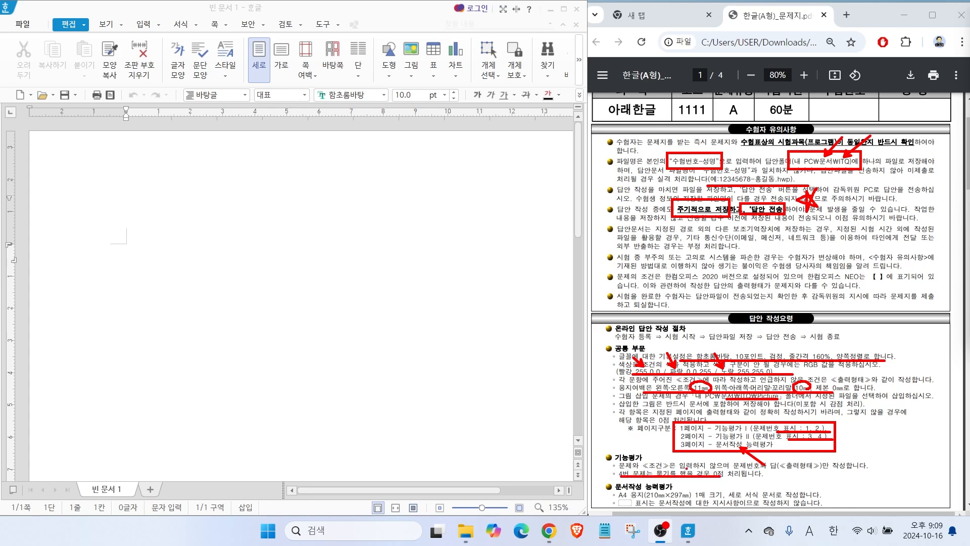
mouse_move(668, 482)
mouse_down()
mouse_move(658, 481)
mouse_move(656, 461)
mouse_move(725, 466)
mouse_move(715, 490)
mouse_move(679, 490)
mouse_up()
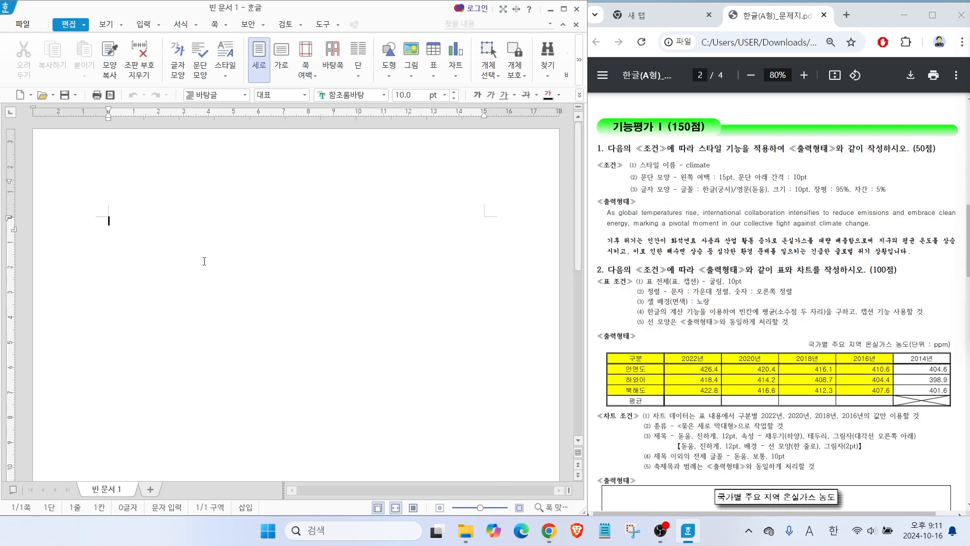
Open the page setup of the blank document and check its paper type, orientation, binding and margin settings.
mouse_move(187, 187)
mouse_down()
mouse_move(209, 189)
mouse_move(192, 213)
mouse_move(216, 190)
mouse_move(231, 217)
mouse_up()
drag(176, 173, 249, 230)
key(F7)
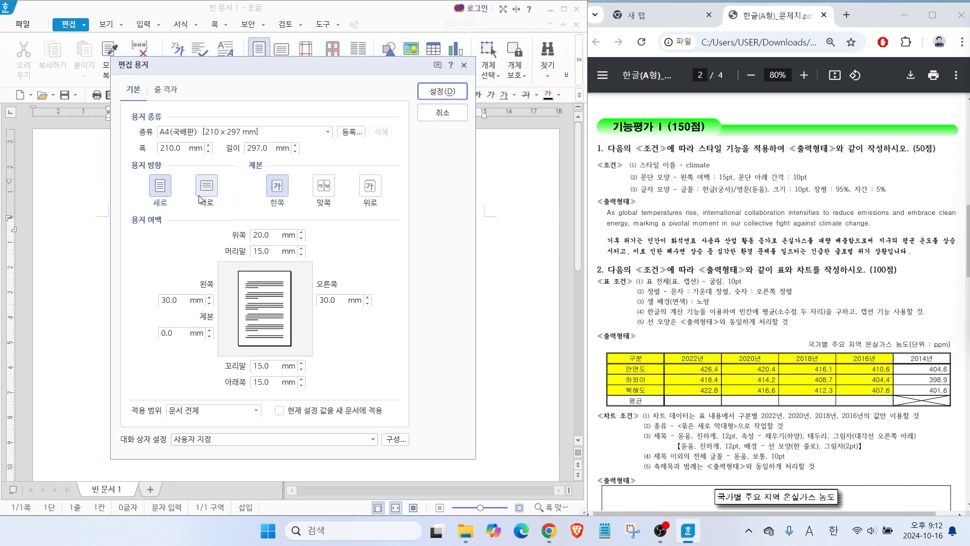
key(alt+2)
mouse_move(183, 146)
mouse_down()
mouse_move(135, 146)
mouse_move(168, 150)
mouse_up()
drag(143, 205, 186, 210)
drag(174, 161, 283, 399)
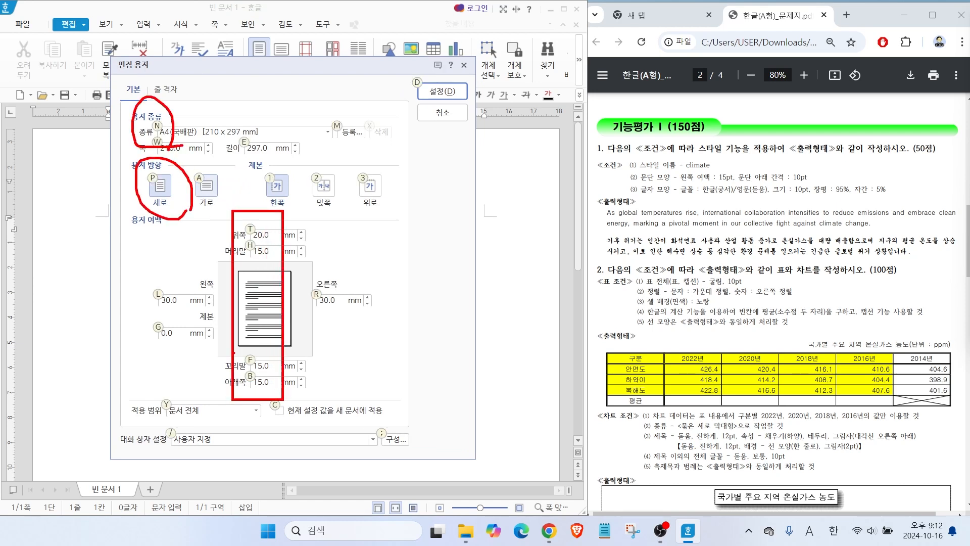
mouse_move(144, 286)
mouse_down()
mouse_move(403, 307)
mouse_move(400, 316)
mouse_up()
mouse_move(442, 284)
mouse_down()
mouse_move(438, 304)
mouse_move(455, 303)
mouse_up()
mouse_move(305, 181)
mouse_down()
mouse_move(303, 205)
mouse_move(331, 207)
mouse_move(327, 184)
mouse_up()
Set the top, header, footer and bottom margins to 10 mm and the left and right margins to 11 mm.
key(alt+t)
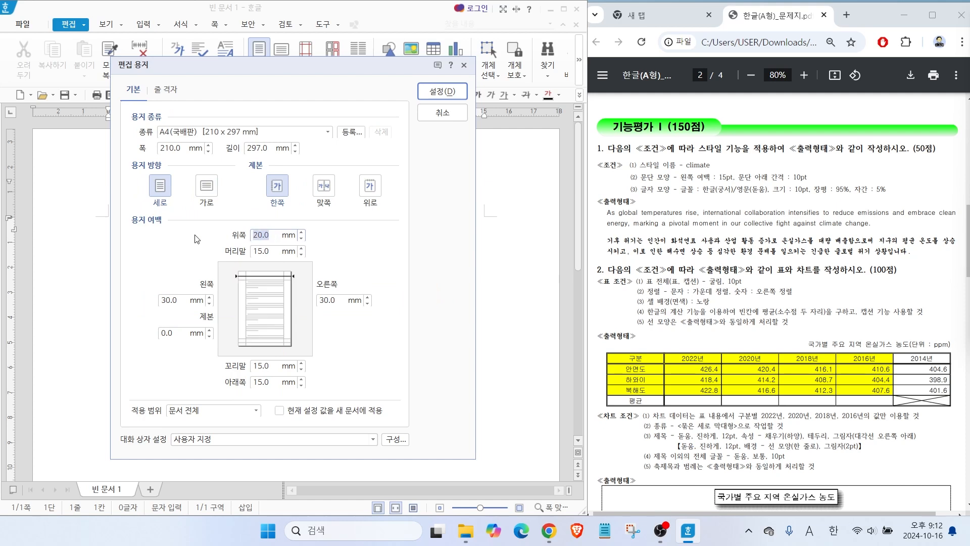
text(10)
key(Tab)
text(10)
key(Tab)
text(11)
key(Tab)
key(Tab)
text(11)
key(Tab)
text(10)
key(Tab)
text(10)
key(Tab)
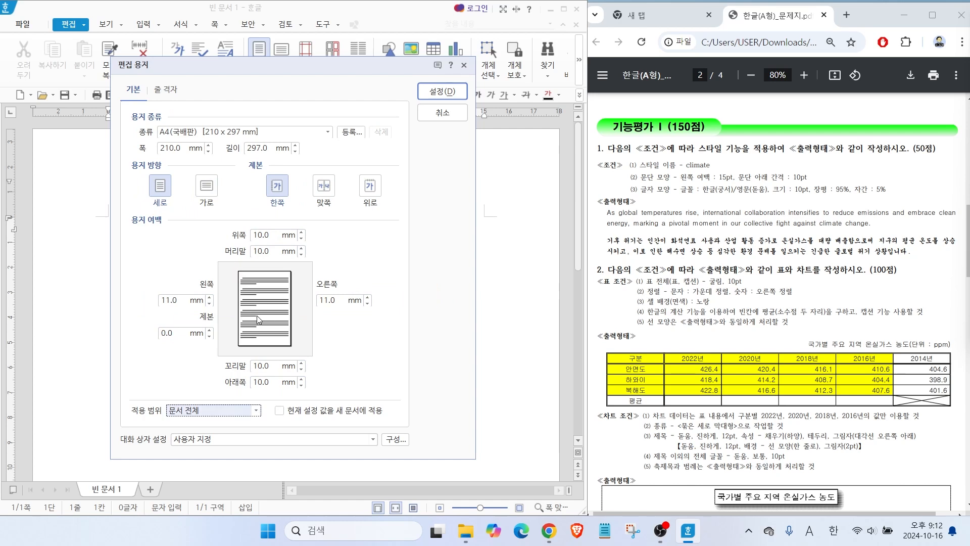
key(alt)
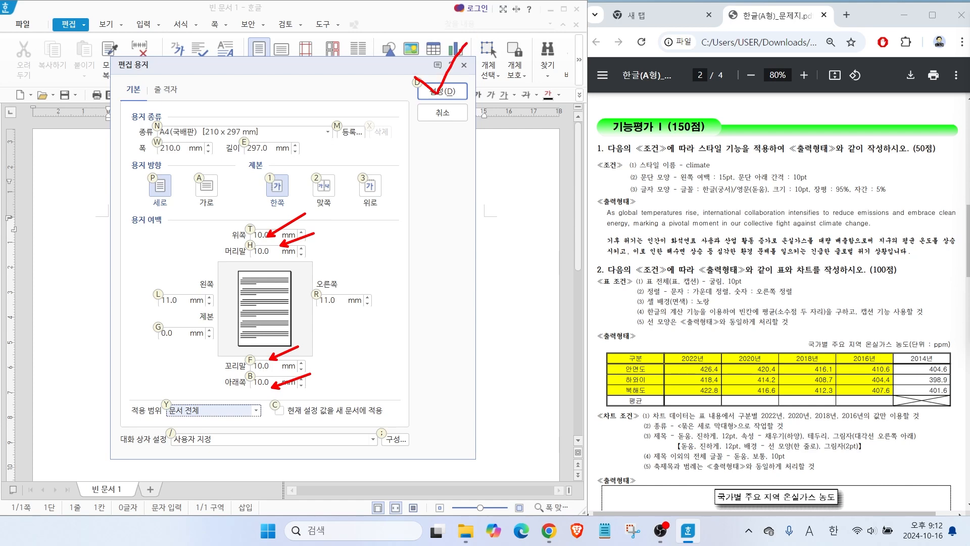
click(444, 91)
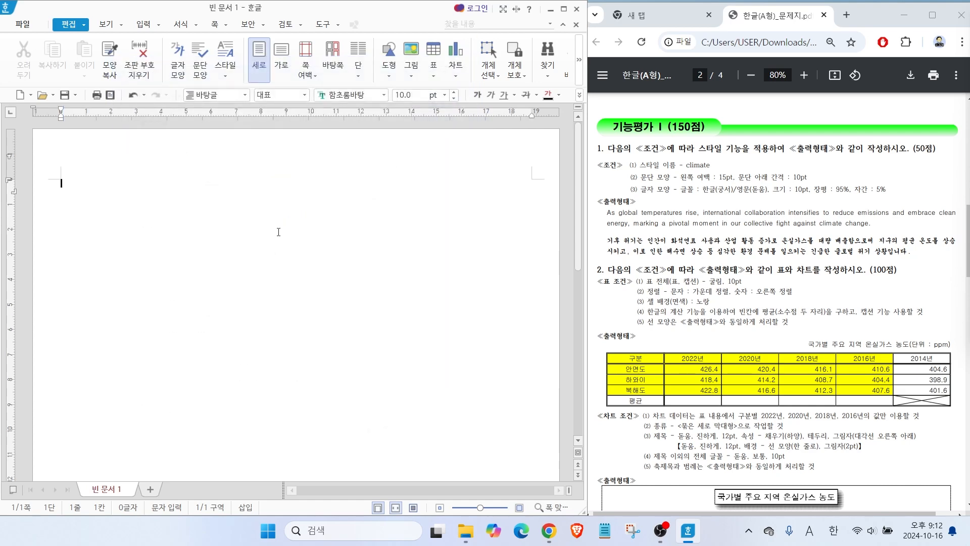
Enter the question numbers "1." and "2." on the first page with two blank lines between them, and add a page break after "2.".
text(1.)
key(Return)
key(Return)
key(Return)
key(Return)
text(2.)
key(Return)
key(Return)
key(Return)
key(Return)
key(ctrl+Return)
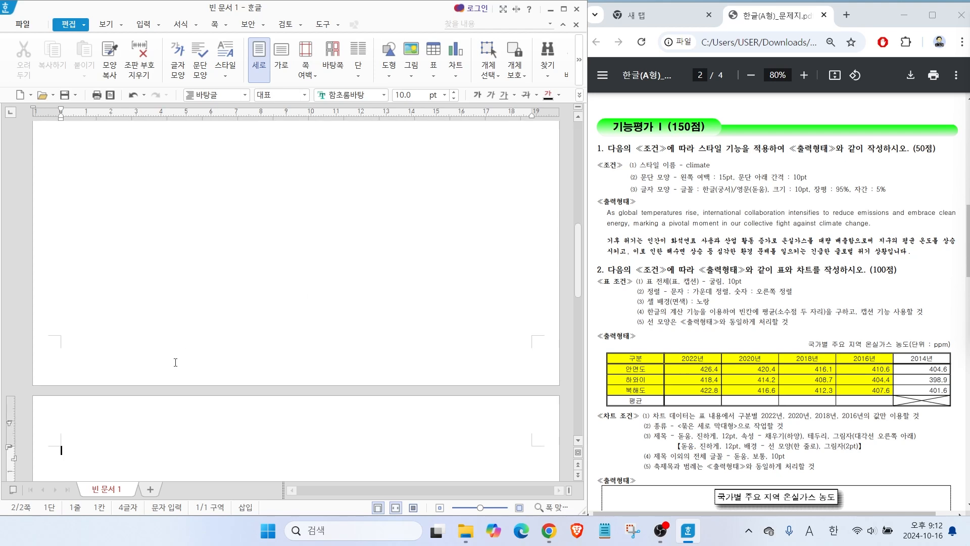
Enter the question numbers "3." and "4." on the second page, spaced by blank lines, and add a page break to start page three.
scroll(169, 361, down, 3)
text(3.)
key(Return)
key(Return)
key(Return)
key(Return)
text(4.)
key(Return)
key(Return)
key(Return)
key(Return)
key(ctrl+Return)
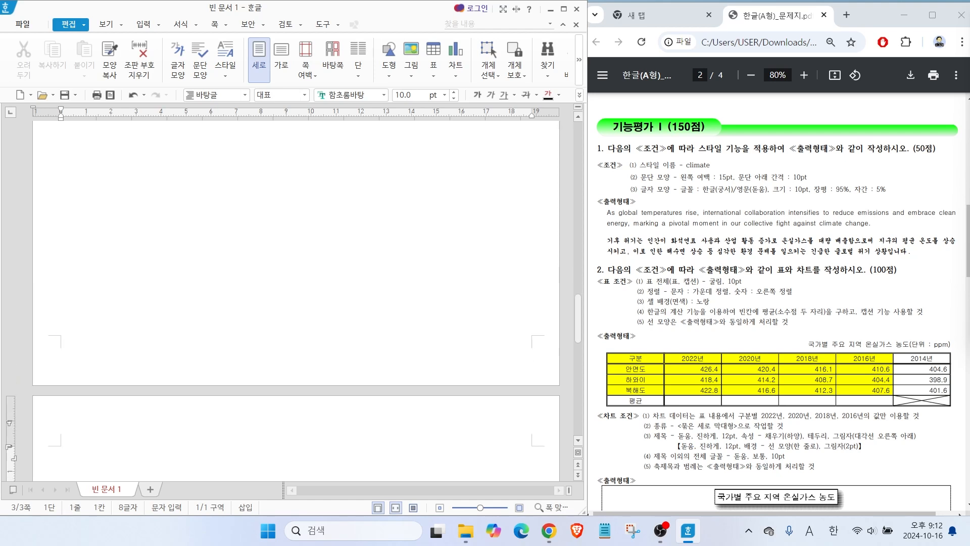
scroll(53, 383, down, 2)
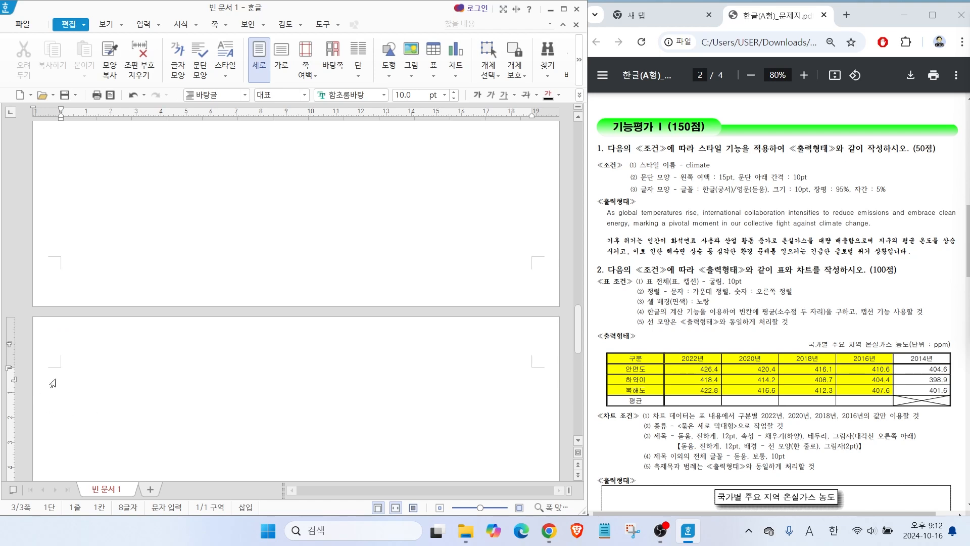
drag(86, 364, 43, 389)
drag(52, 362, 75, 384)
Below "1.", enter the PDF's English paragraph from "As global temperatures rise" through "fight against climate change." and start a new line.
drag(579, 330, 584, 119)
click(73, 199)
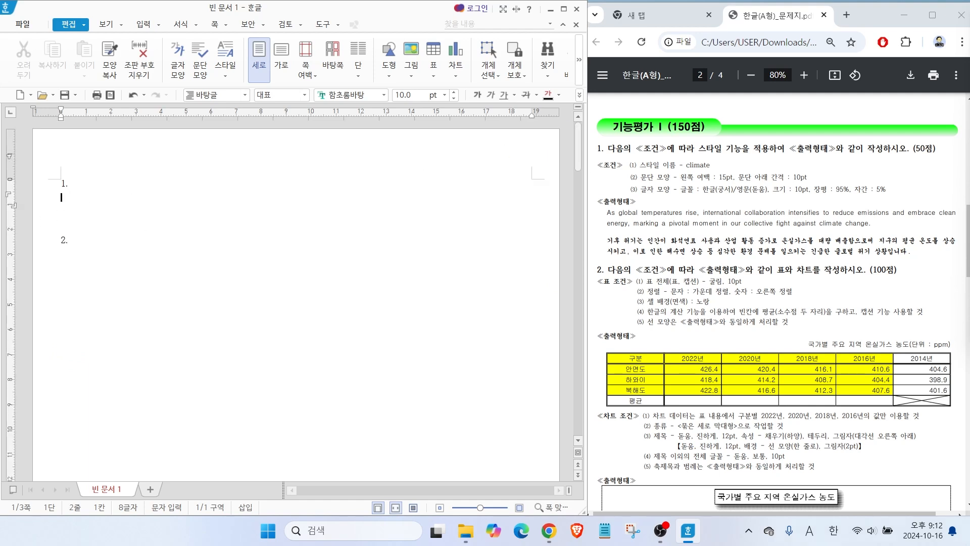
drag(583, 203, 965, 264)
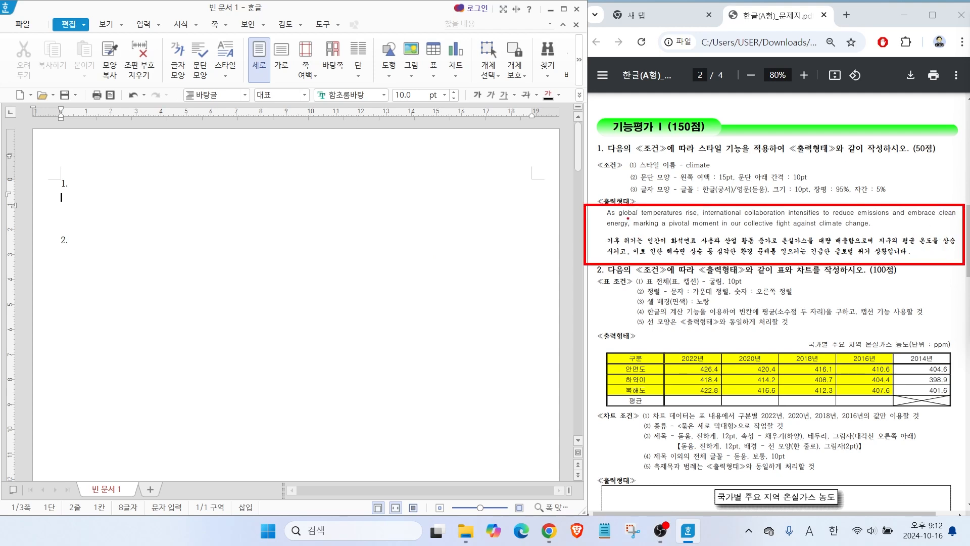
drag(549, 165, 605, 197)
key(Escape)
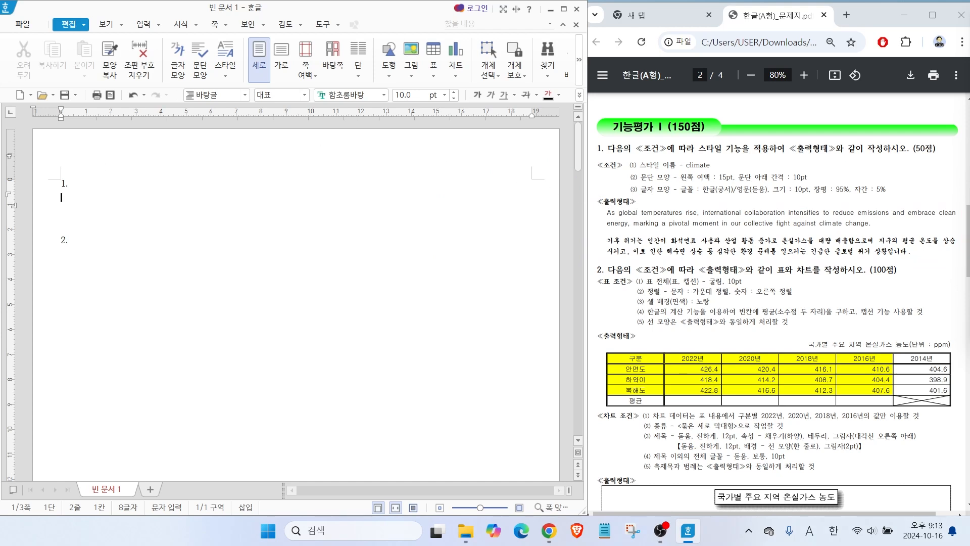
text(As global temperatures rise, international collaboration intensifies to reduce emissions and embrace clean energy, mak)
key(BackSpace)
text(rking a pivotal momnet in our collective fight against climate change.)
key(Return)
Enter the PDF's Korean paragraph below the English one, from "기후 위기는 인간이 화석연료 사용과" through "긴급한 글로벌 위기 상황입니다.".
text(기후 위기는 인간이 화석연료 사용과 산업 활동 증가로 온실가스를 대량 배출함으로써 지구의 평균 온도를 상승시키고, 이로 인한 배)
key(BackSpace)
key(BackSpace)
text(해수면 상승 등 심각한 환경 문제를 일으키는  긴급한 글로벌 위기 상황입니다.)
key(Down)
key(Down)
key(Down)
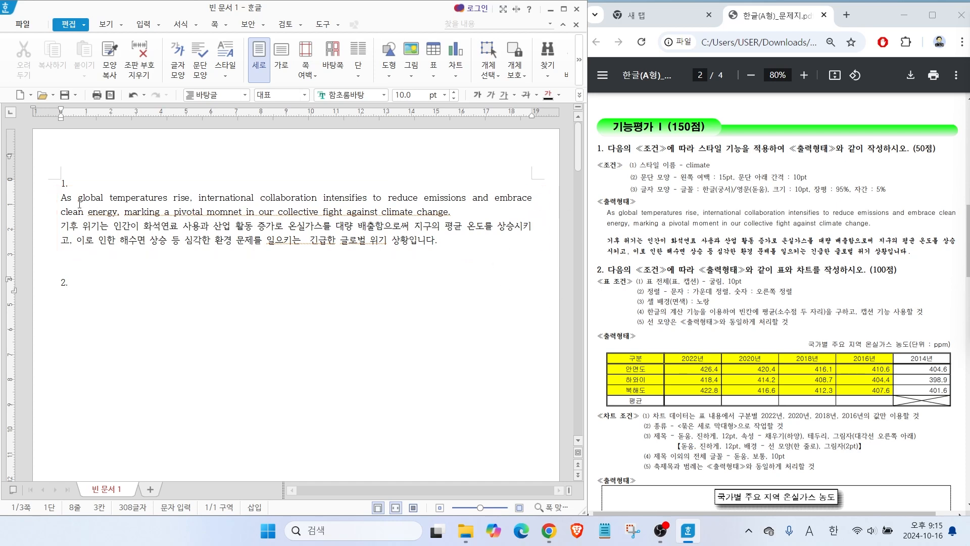
Select the English and Korean paragraphs and start a new paragraph style named "climate".
drag(50, 199, 303, 254)
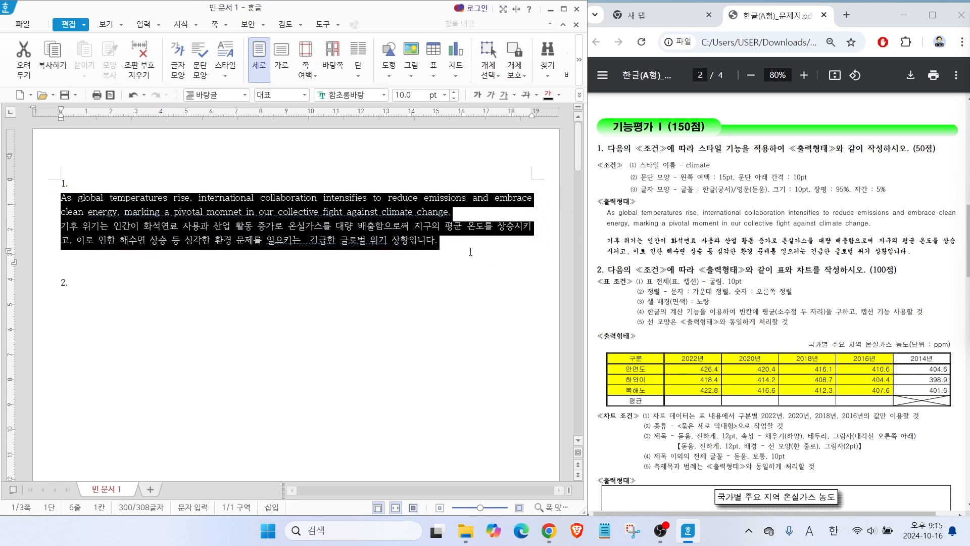
right_click(320, 211)
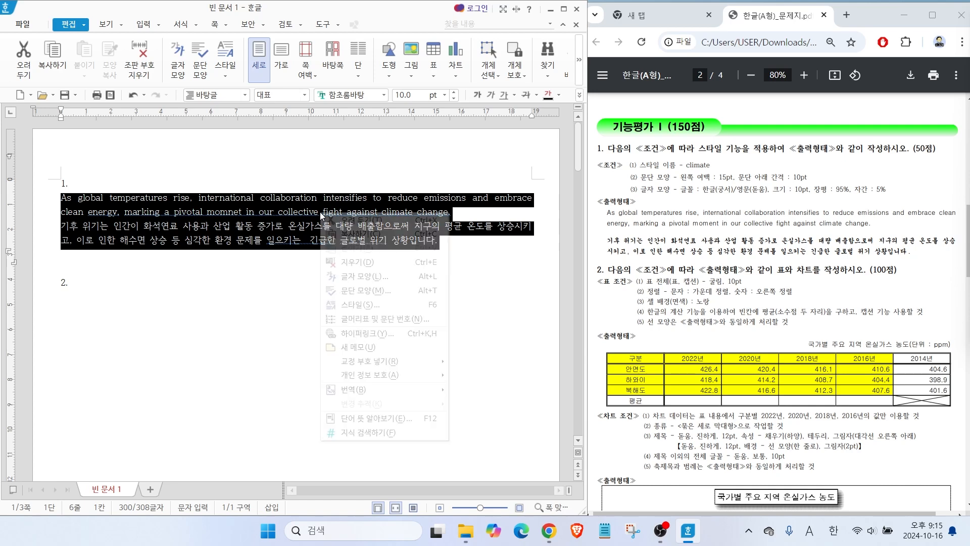
click(357, 306)
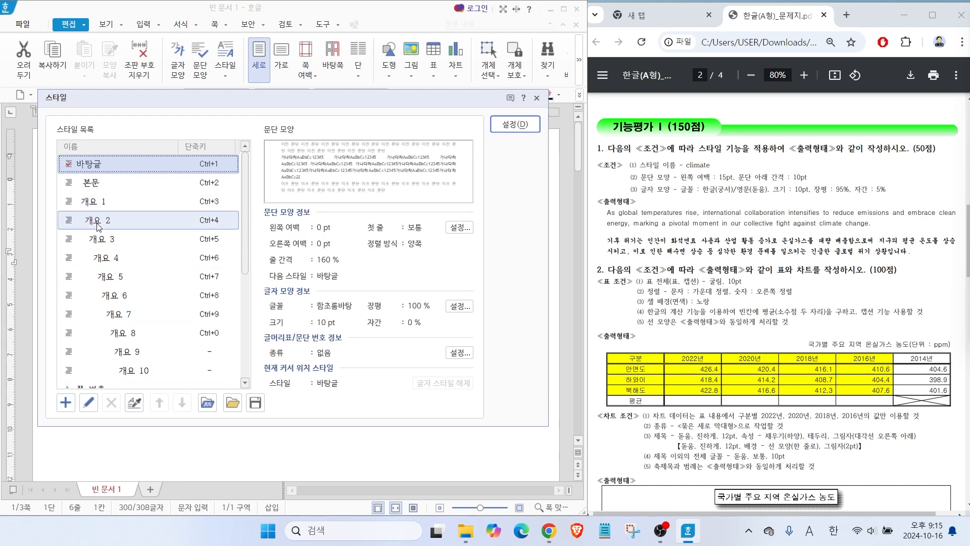
click(64, 407)
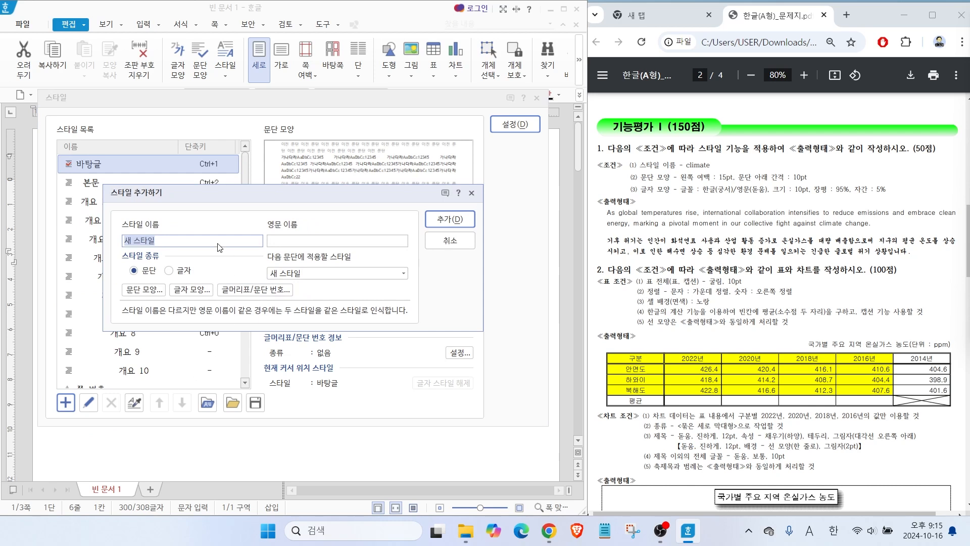
drag(180, 197, 262, 197)
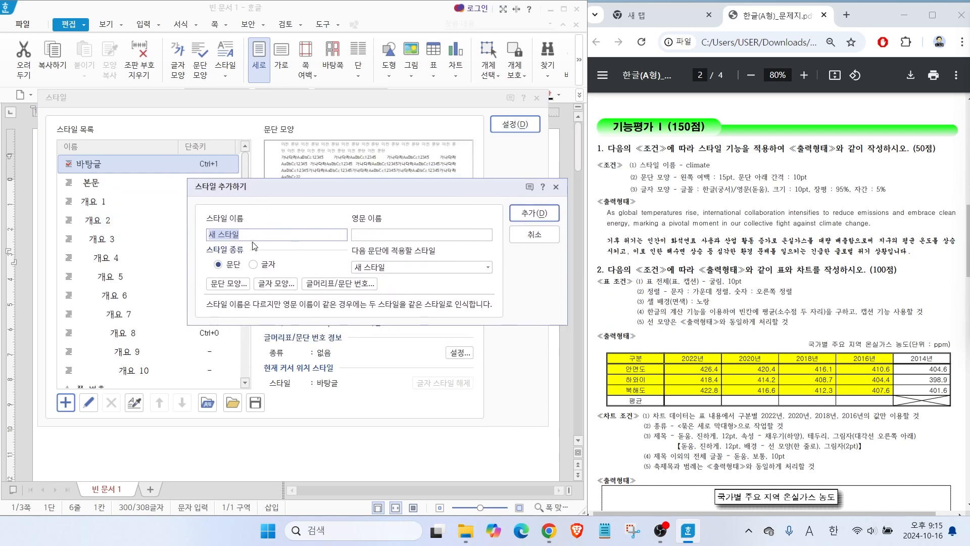
text(c)
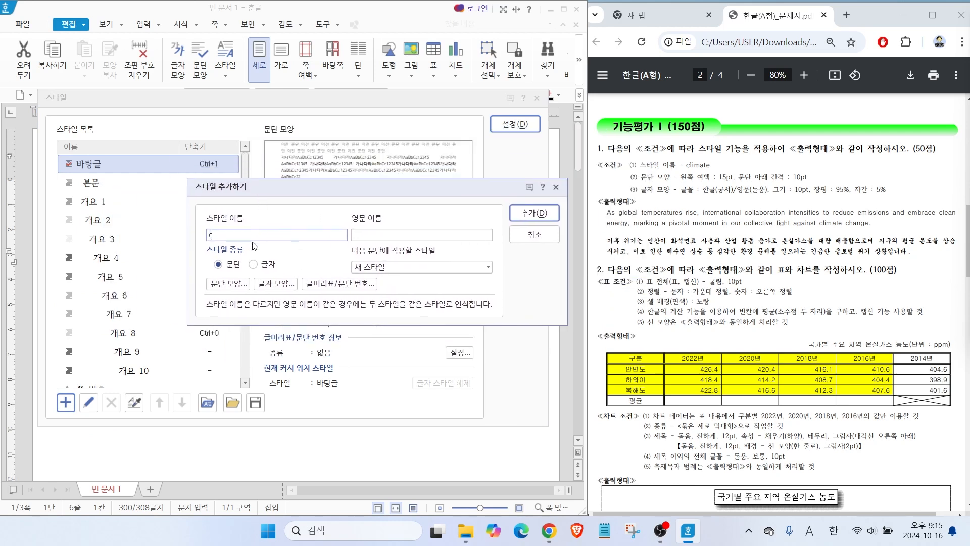
text(limate)
key(alt)
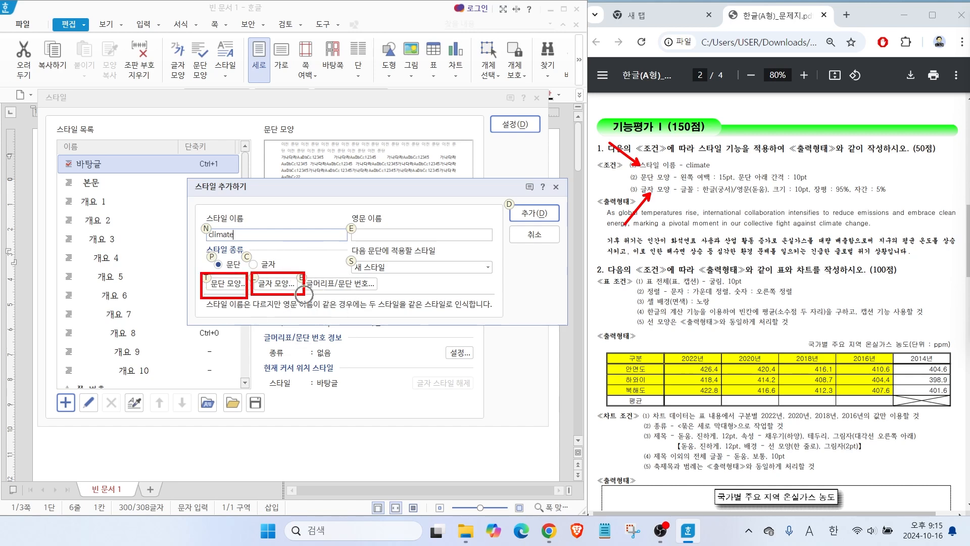
Set the climate style's paragraph shape to a 15 pt left margin and 10 pt spacing below the paragraph.
click(222, 284)
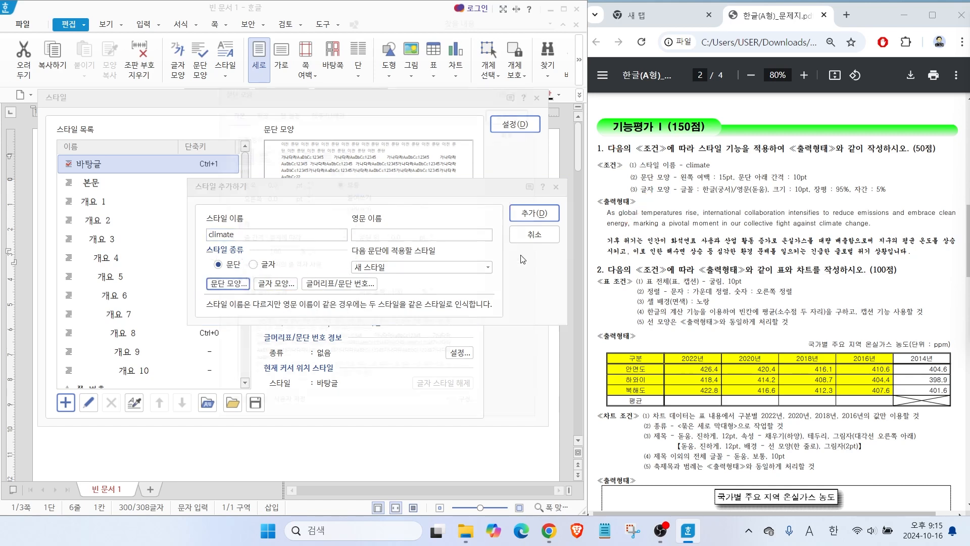
drag(262, 173, 220, 168)
text(15)
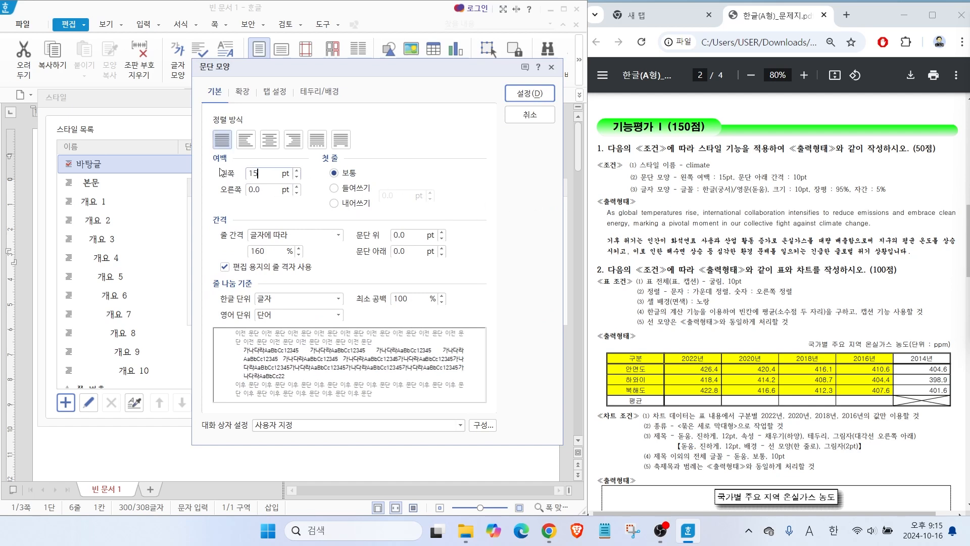
drag(407, 251, 331, 240)
text(10)
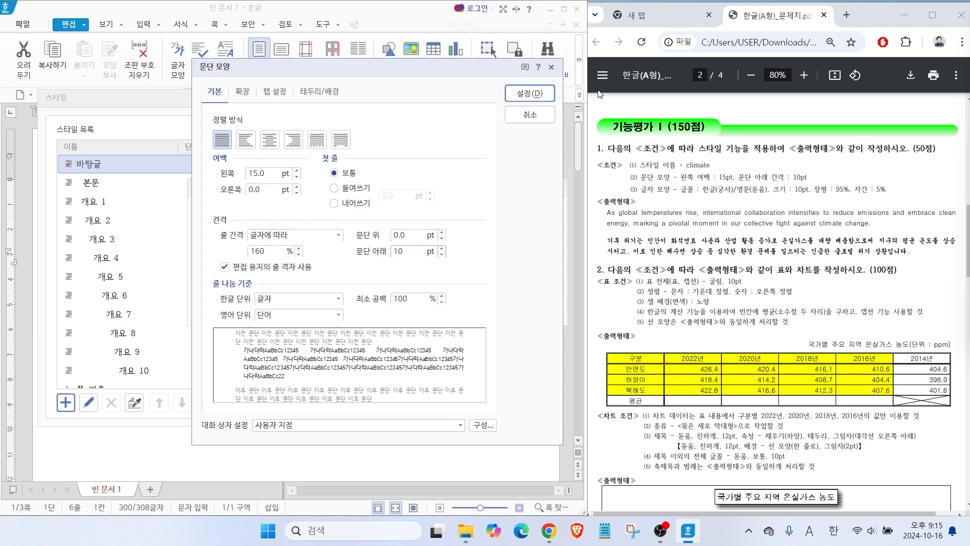
click(530, 93)
Set the climate style's character width (장평) to 95% and its letter spacing (자간) to 5%.
click(277, 283)
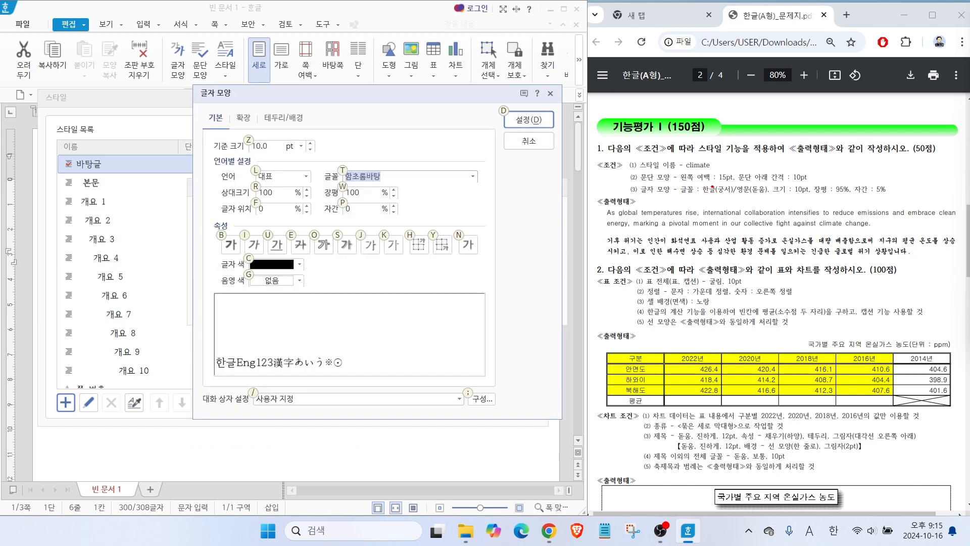
drag(701, 194, 893, 199)
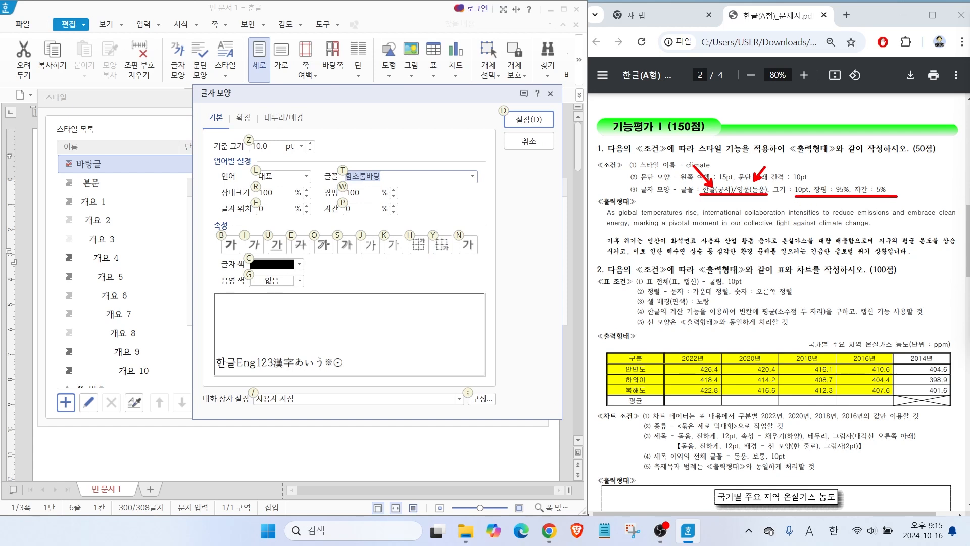
key(alt+w)
text(9)
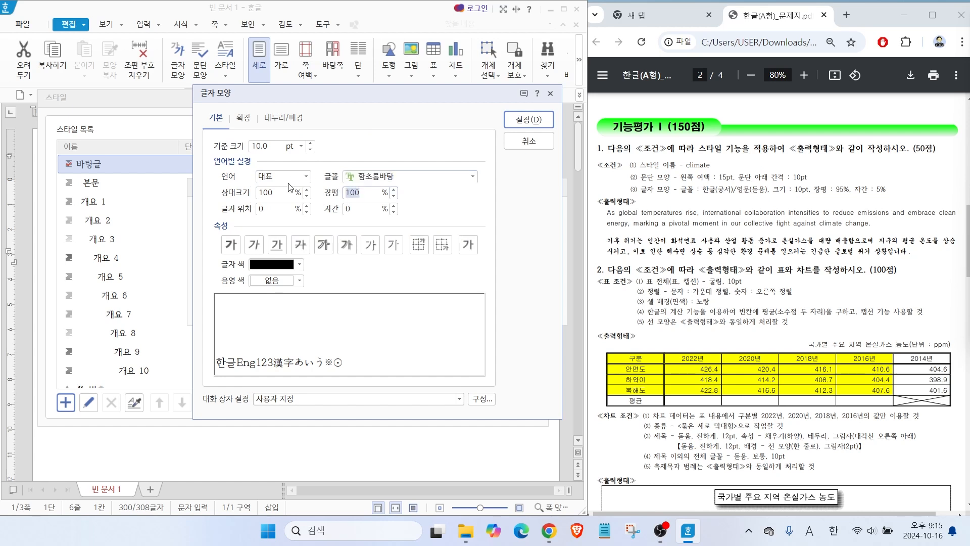
text(5)
key(Tab)
key(Tab)
text(5)
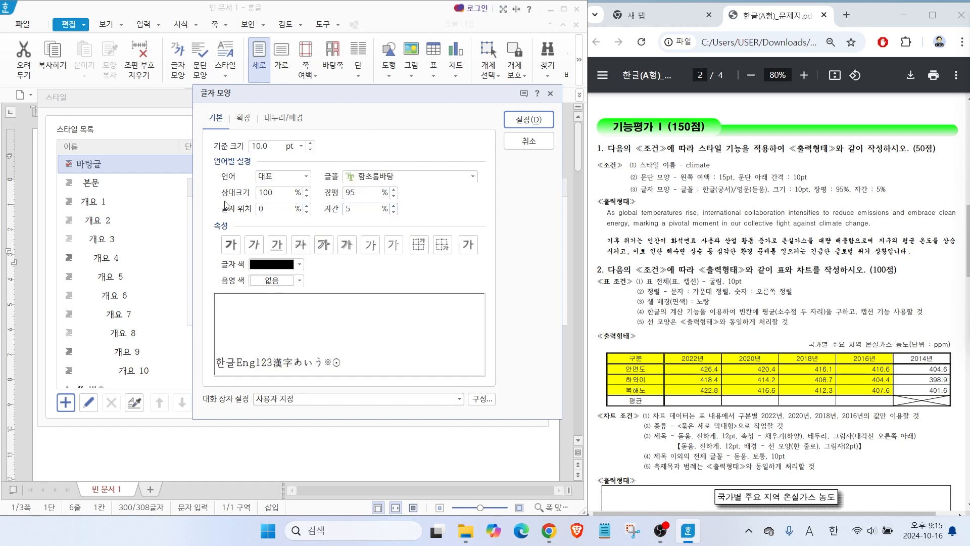
Set the climate style's font for Korean (한글) text to 궁서.
click(299, 176)
click(273, 200)
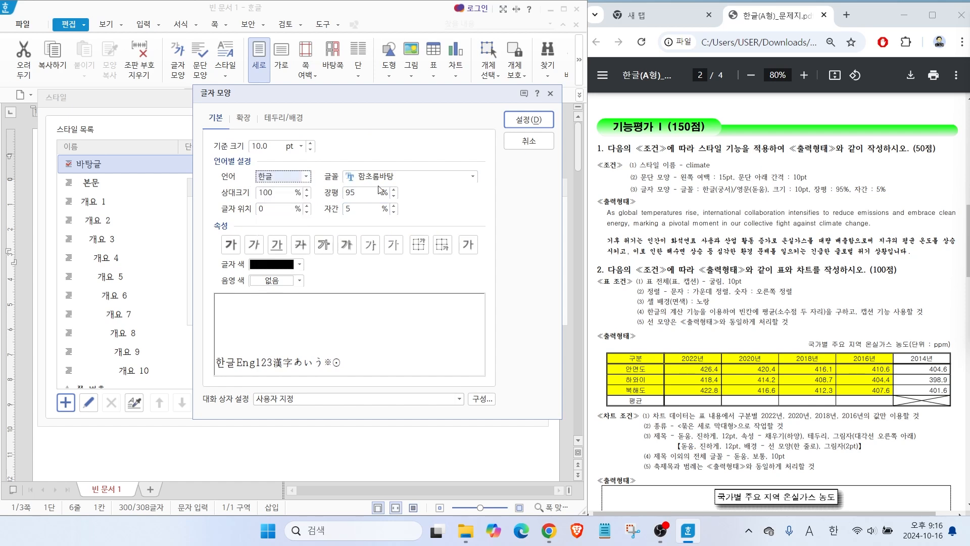
click(472, 176)
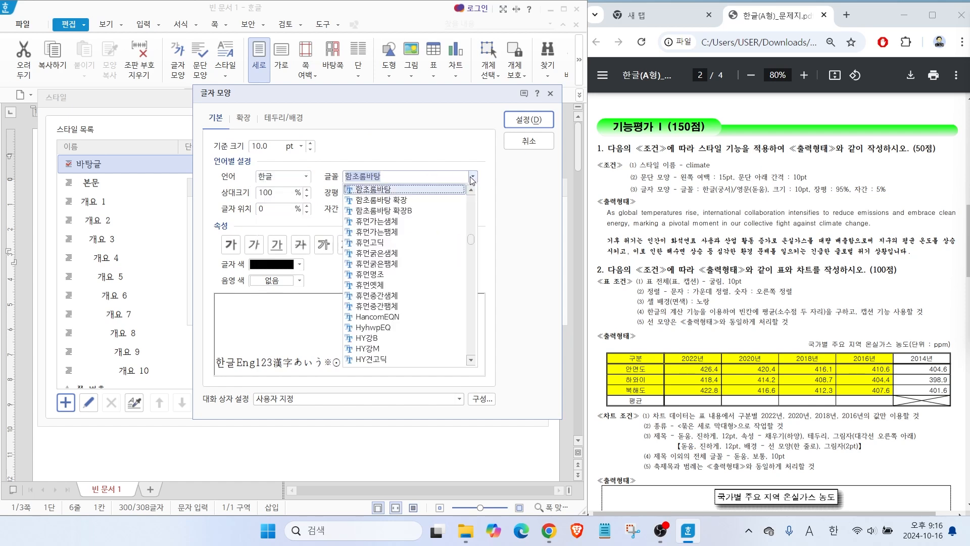
drag(471, 240, 472, 202)
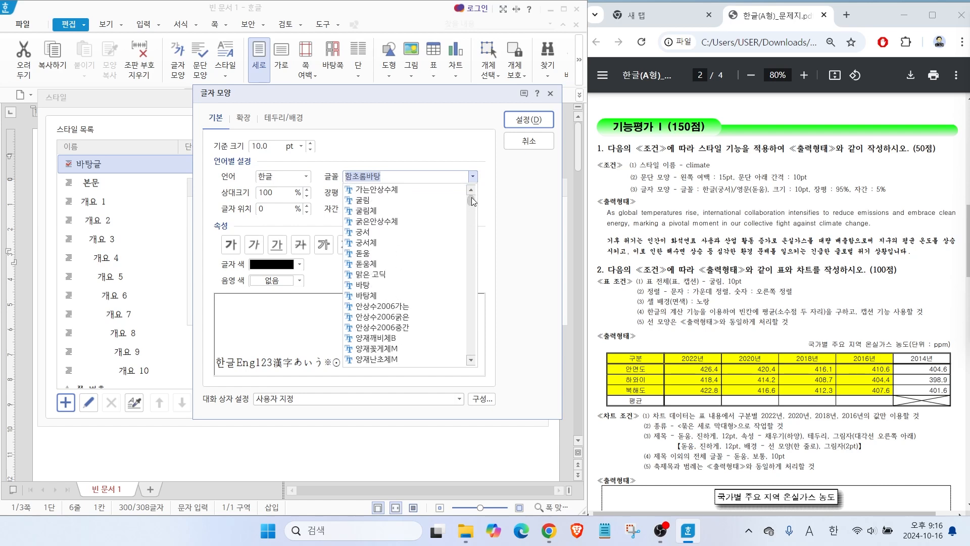
click(372, 232)
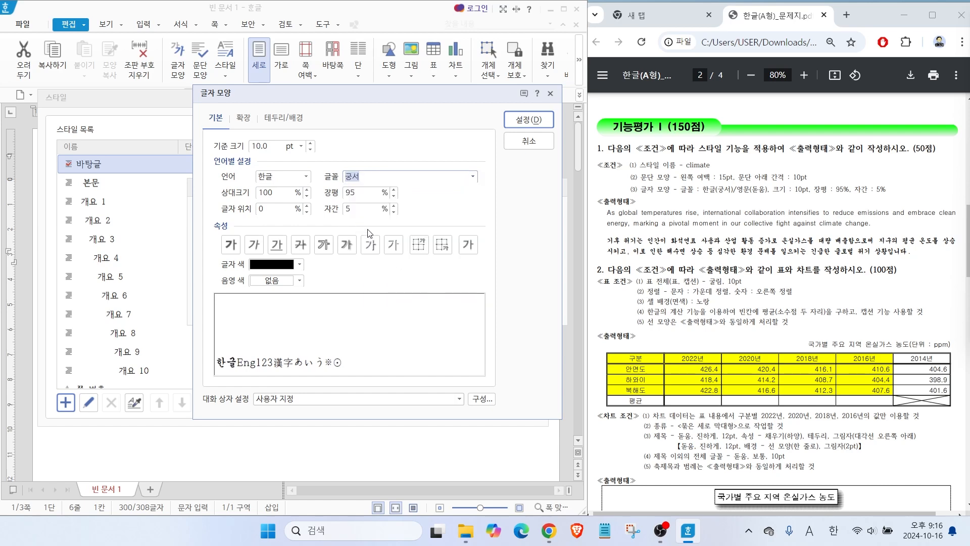
Set the climate style's font for English (영문) text to 돋움.
click(306, 177)
click(276, 201)
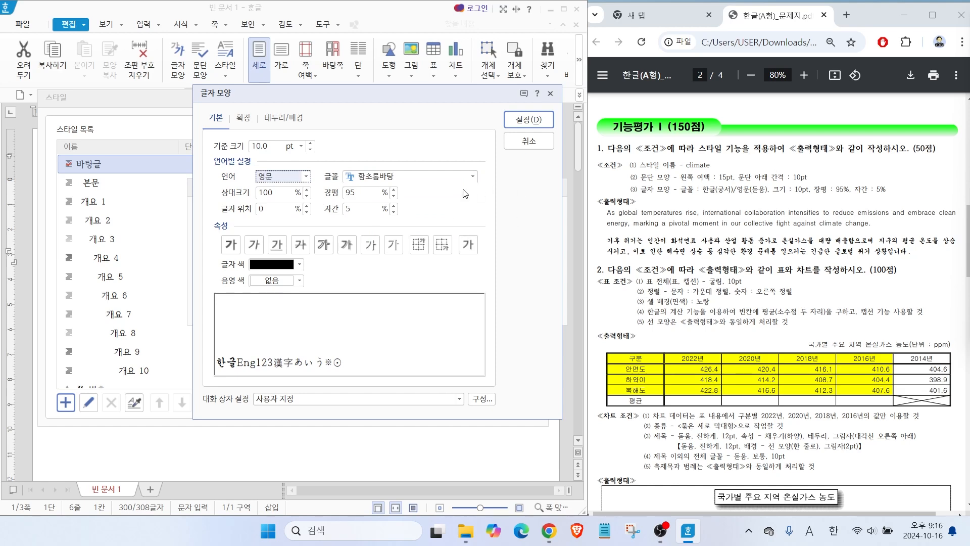
click(472, 177)
drag(473, 218, 473, 203)
click(434, 253)
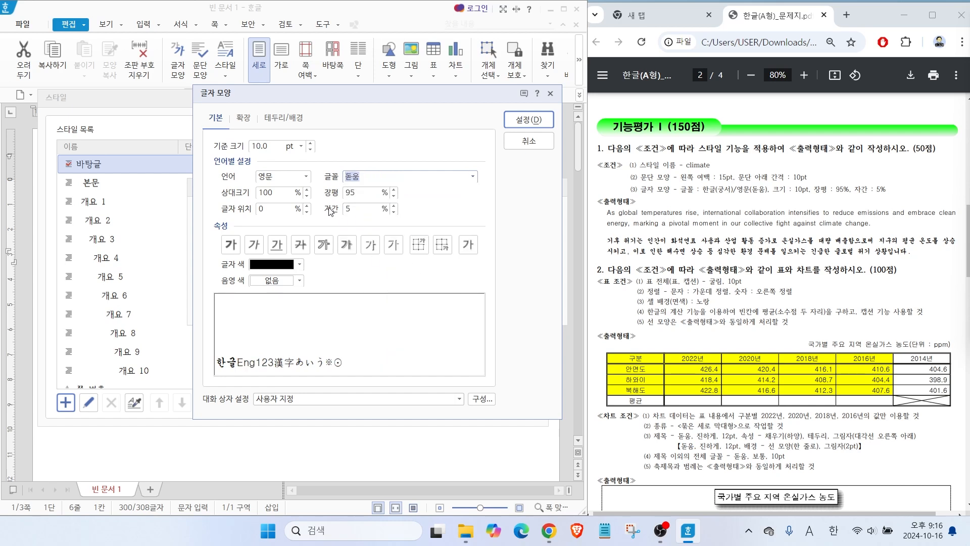
Confirm the character shape, add the climate style to the style list and apply it to the selected paragraphs.
key(alt)
drag(356, 195, 387, 172)
drag(364, 213, 405, 230)
drag(276, 151, 305, 140)
drag(244, 183, 460, 184)
key(Escape)
click(528, 119)
click(534, 213)
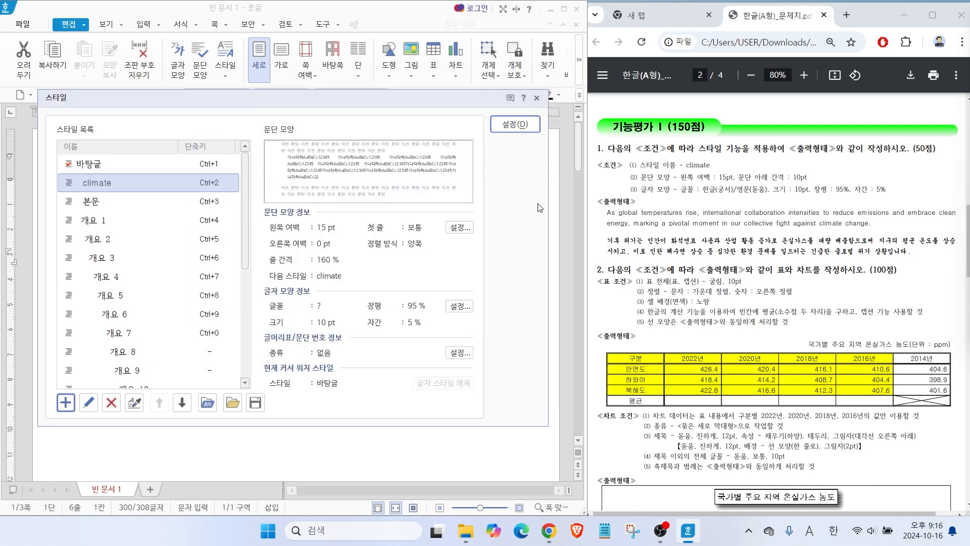
click(494, 127)
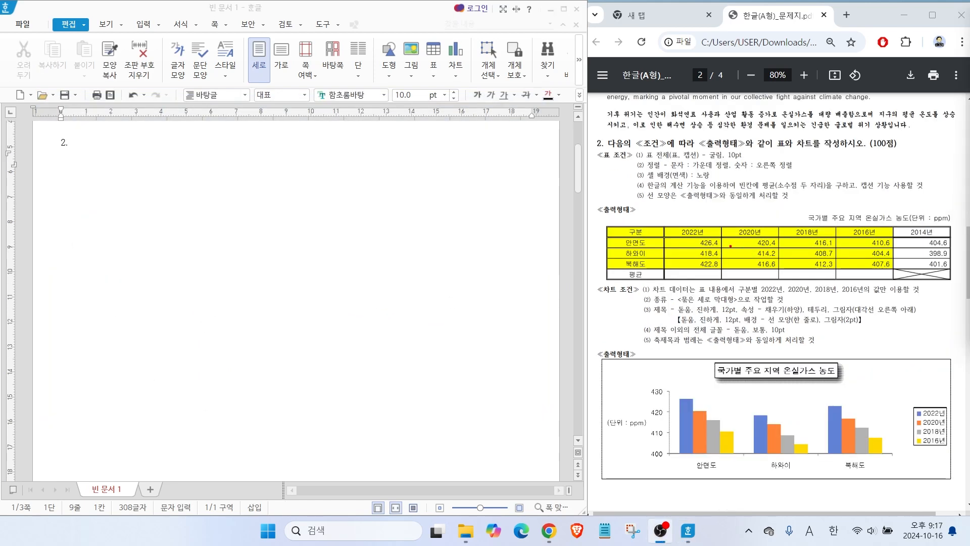
drag(614, 223, 582, 165)
drag(666, 361, 618, 305)
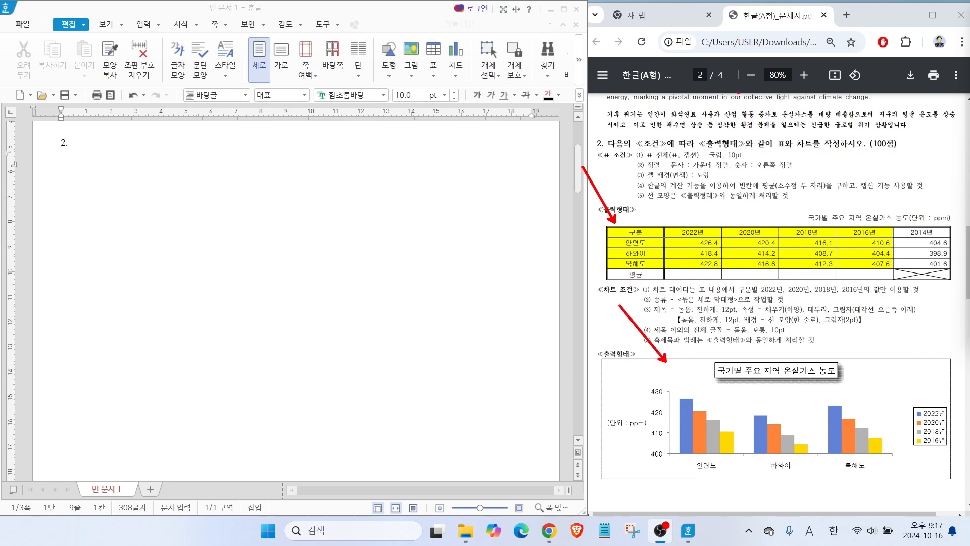
key(Escape)
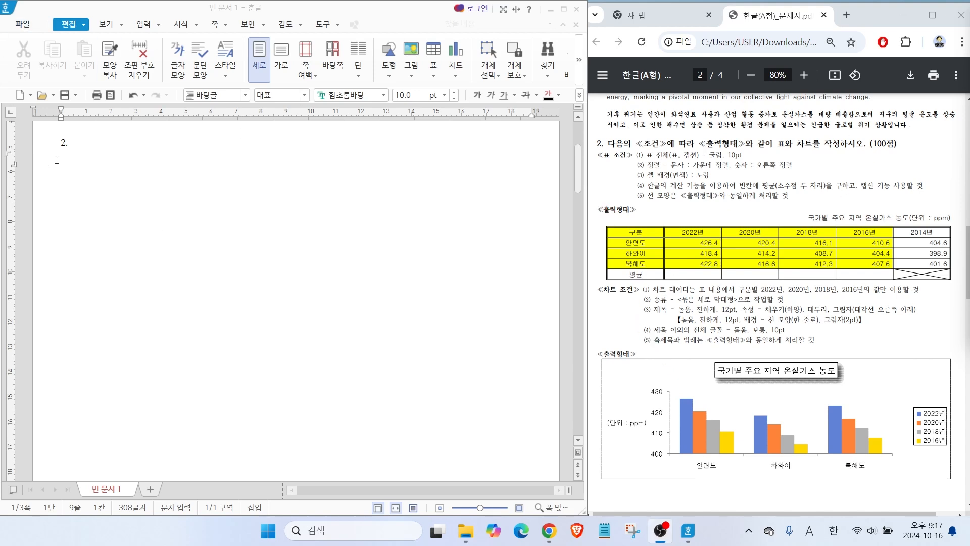
Insert a table with 5 rows and 6 columns on the line below "2.".
click(70, 162)
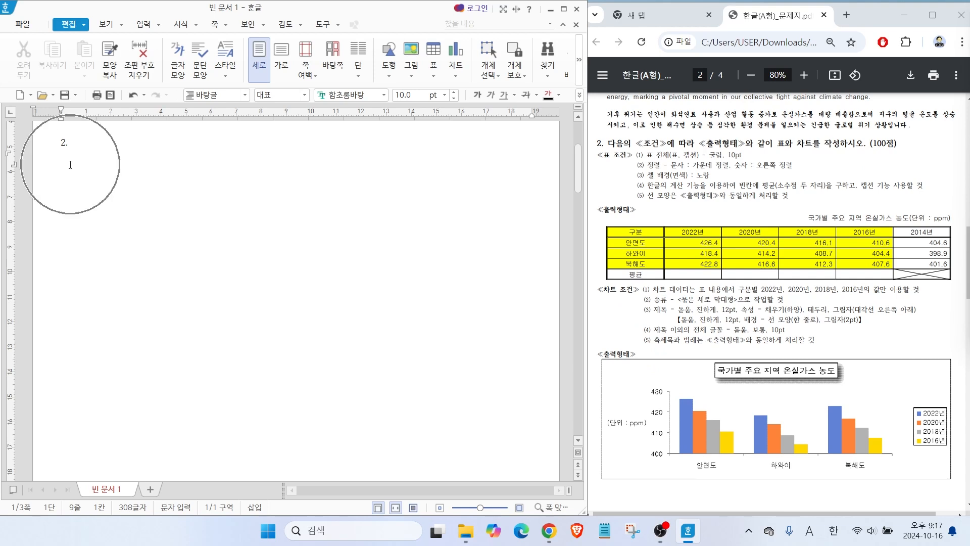
click(143, 25)
click(131, 51)
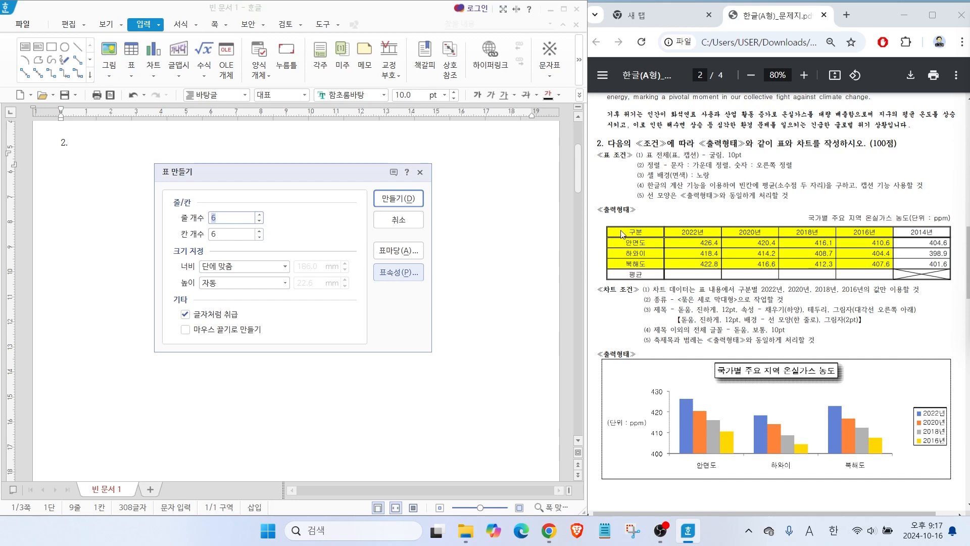
click(259, 221)
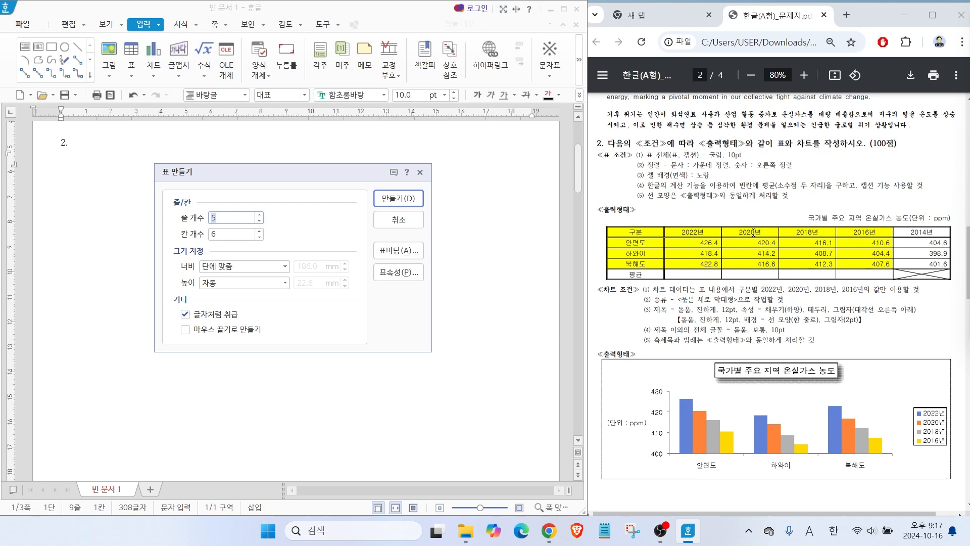
click(222, 221)
click(398, 198)
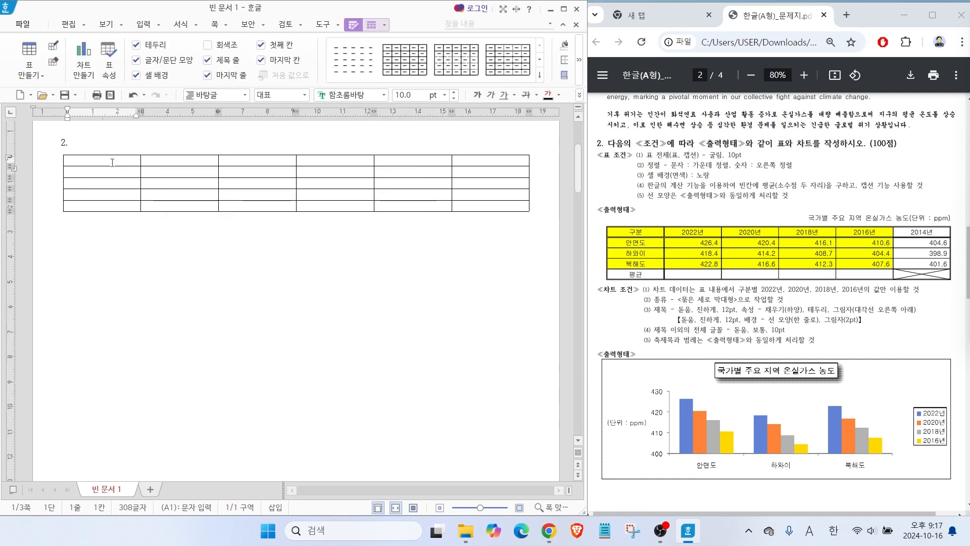
Fill the table's first column downwards with 구분, 안면도, 하와이, 북해도 and 평균.
text(구분)
key(Down)
text(안면도)
key(Down)
text(하와이)
key(Down)
text(북해도)
key(Down)
text(평균)
Fill the second column with the heading 2022년 and the values 426.4, 418.4 and 422.8, leaving the 평균 cell empty.
key(Right)
key(Up)
text(422.8)
key(Up)
text(418.4)
key(Up)
text(426.4)
key(Up)
text(2022년)
Fill the third column with the heading 2020년 and the values 420.4, 414.2 and 416.6.
key(Right)
text(2020년)
key(Down)
text(420.4)
key(Down)
text(414.2)
key(Down)
text(416.6)
Fill the fourth column with the heading 2018년 and the values 416.1, 408.7 and 412.3.
key(Right)
text(412.3)
key(Up)
text(408.7)
key(Up)
text(416.1)
key(Up)
text(2018년)
Fill the fifth column with the heading 2016년 and the values 410.6, 404.4 and 407.6.
key(Right)
text(2016년)
key(Down)
text(410.6)
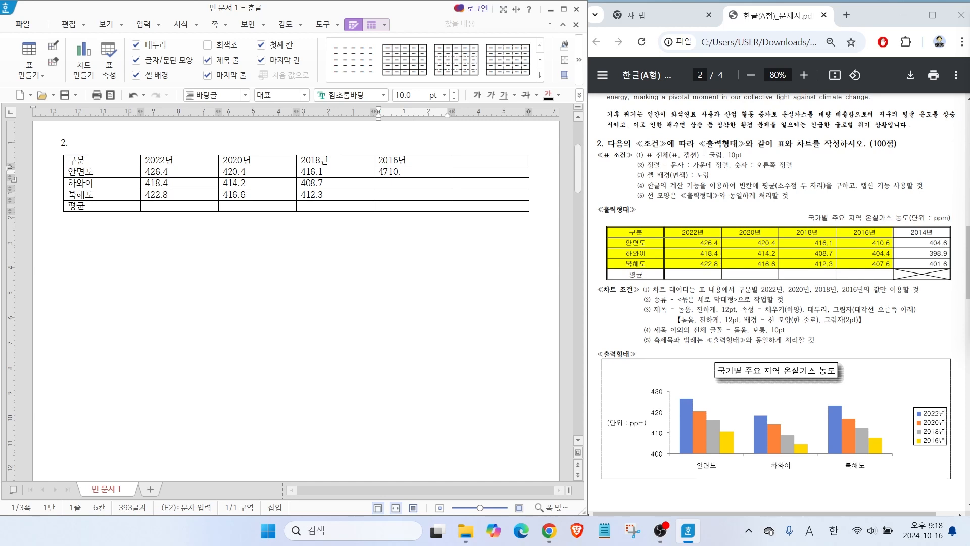
key(Down)
text(404.4)
key(Down)
text(407.6)
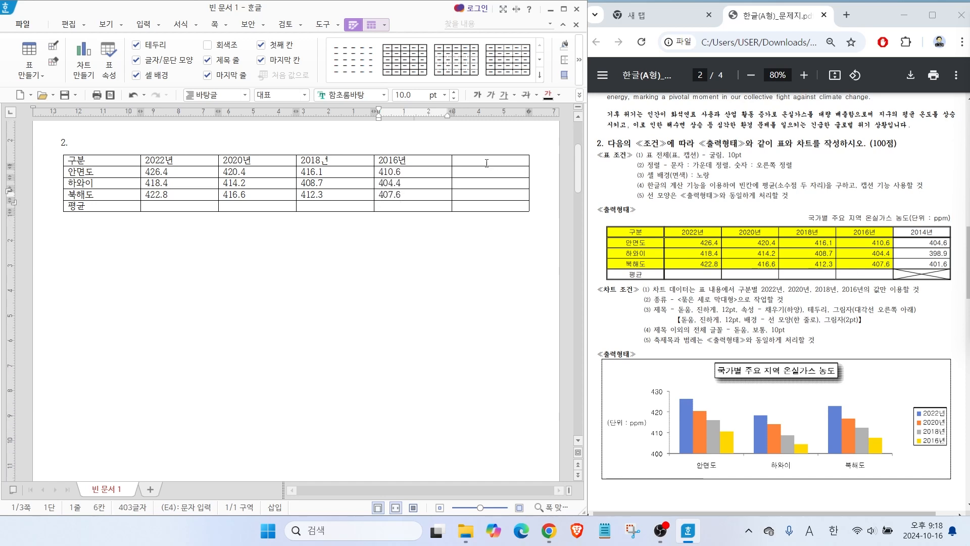
Fill the last column with the heading 2014년 and the values 404.6, 398.9 and 401.6, and leave the table.
key(Right)
text(401.6)
key(Up)
text(398.9)
key(Up)
text(404.6)
key(Up)
text(2014년)
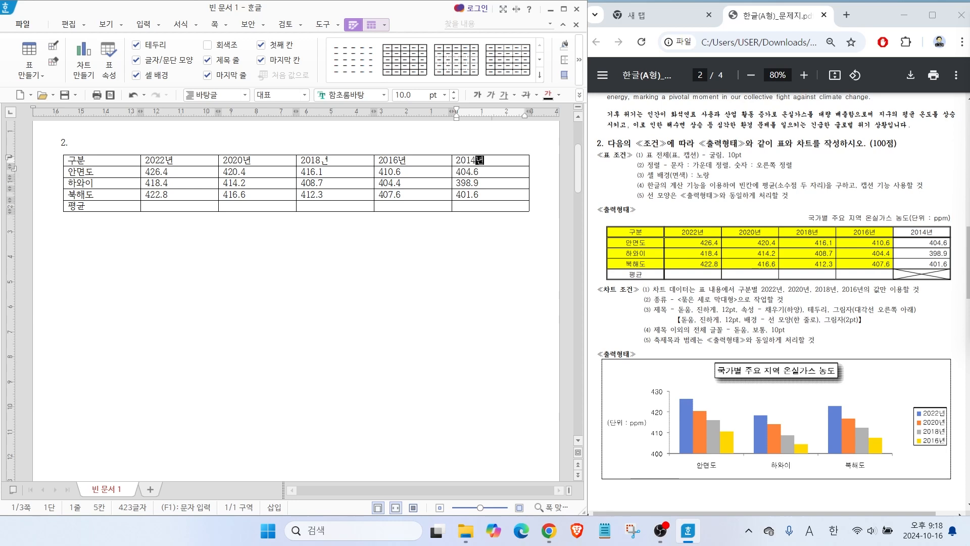
click(351, 162)
click(265, 240)
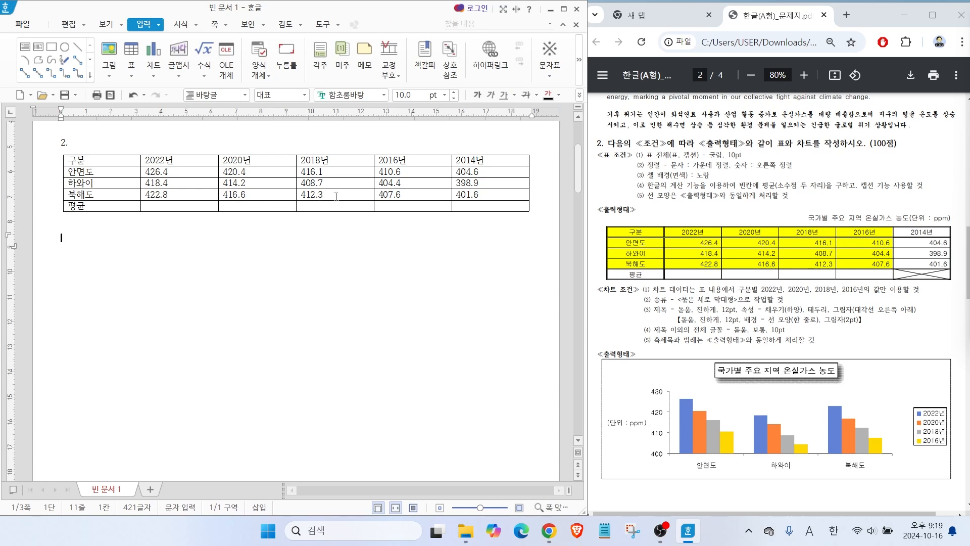
key(ctrl+2)
drag(672, 153, 721, 117)
key(Escape)
Select all cells of the table and set their font to 굴림 from the full font list.
drag(101, 159, 490, 205)
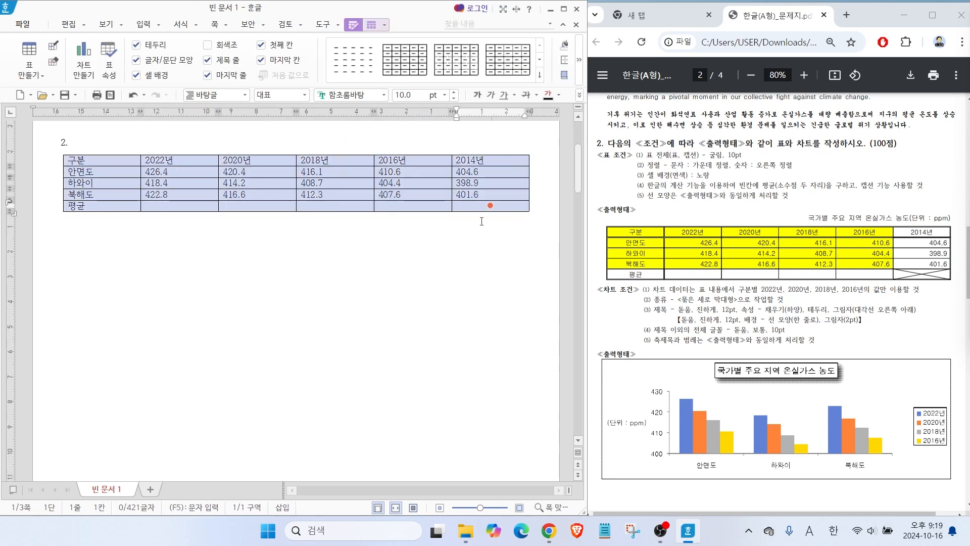
click(383, 94)
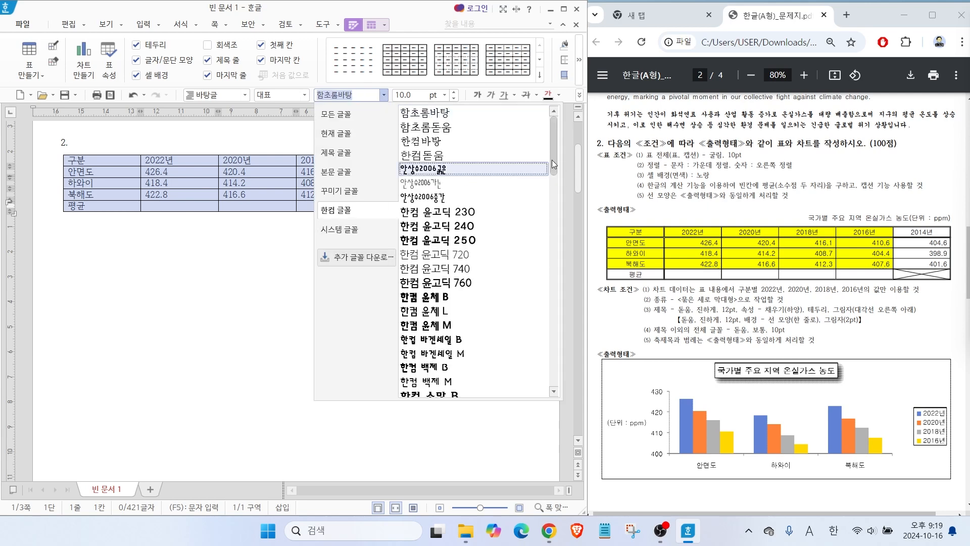
scroll(550, 253, down, 10)
scroll(550, 229, up, 10)
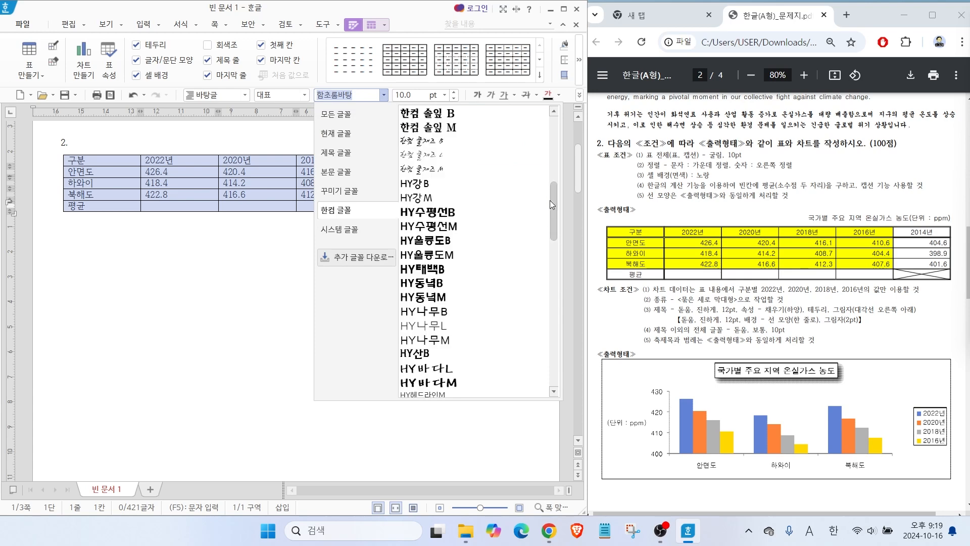
click(351, 118)
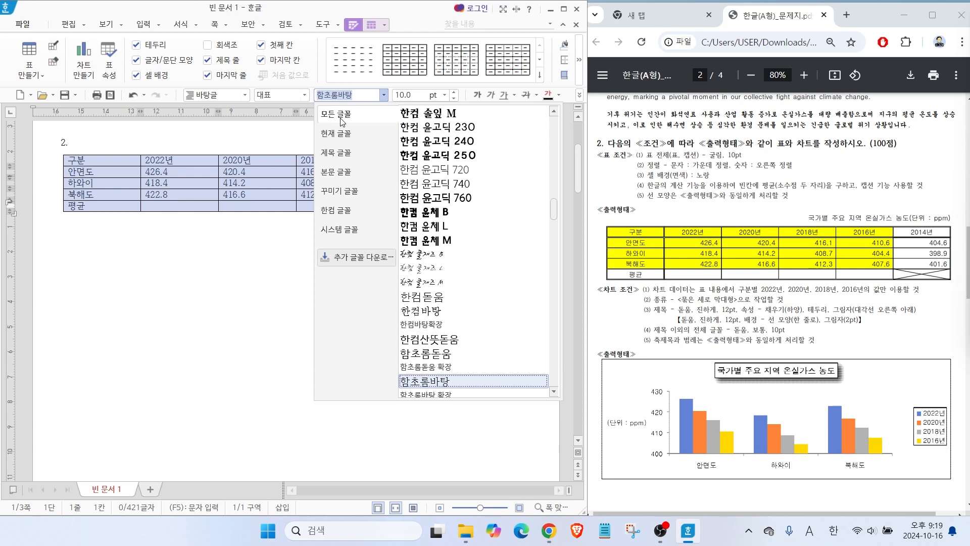
drag(312, 106, 369, 127)
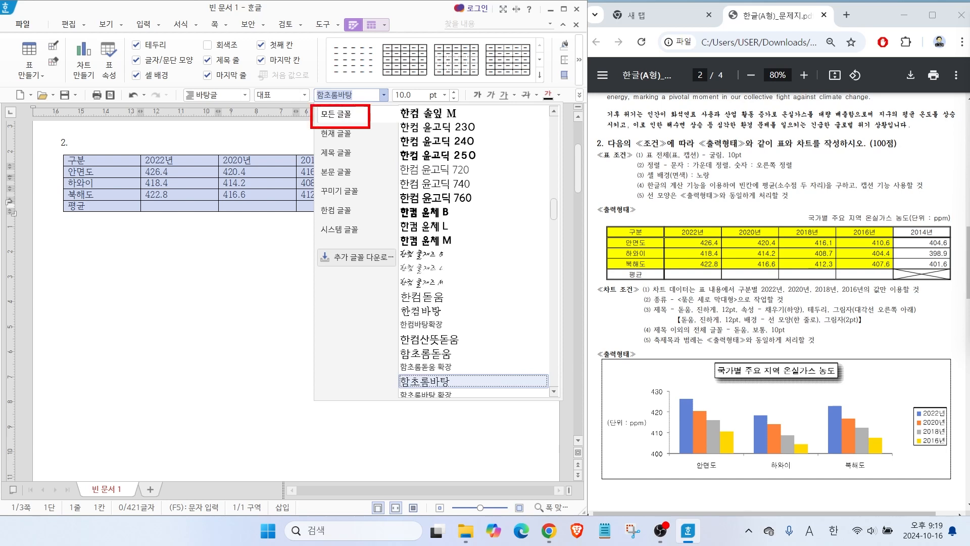
key(Escape)
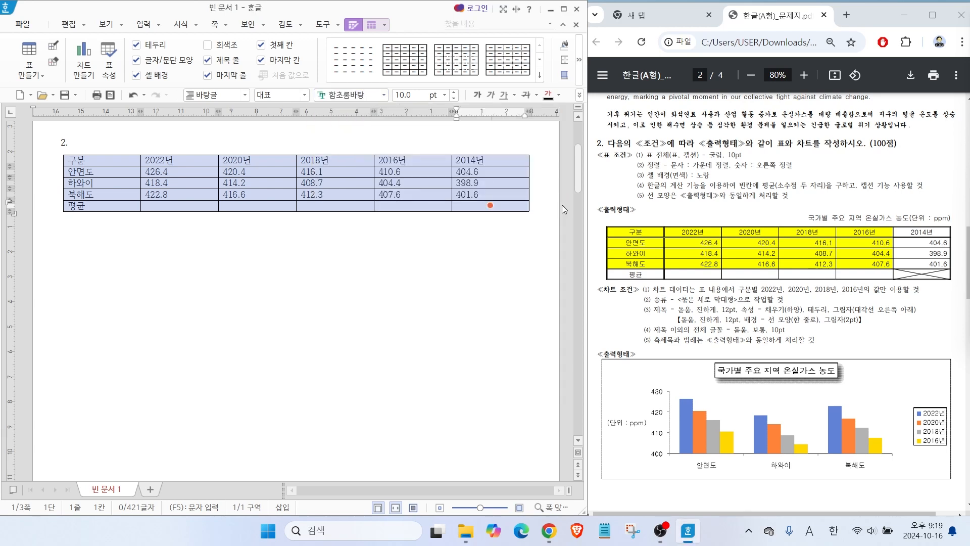
click(384, 94)
drag(554, 227, 543, 117)
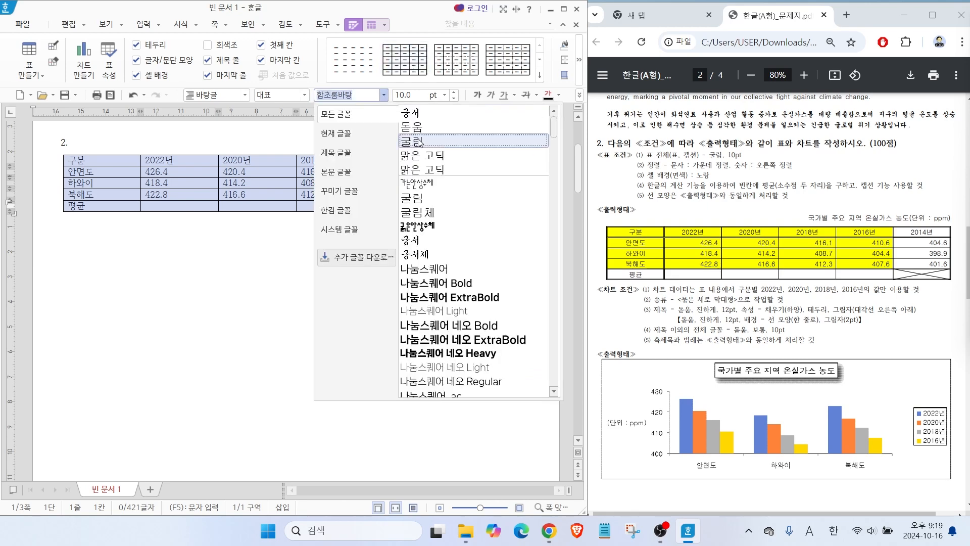
click(419, 142)
Centre-align the text in all selected table cells.
drag(701, 157, 685, 135)
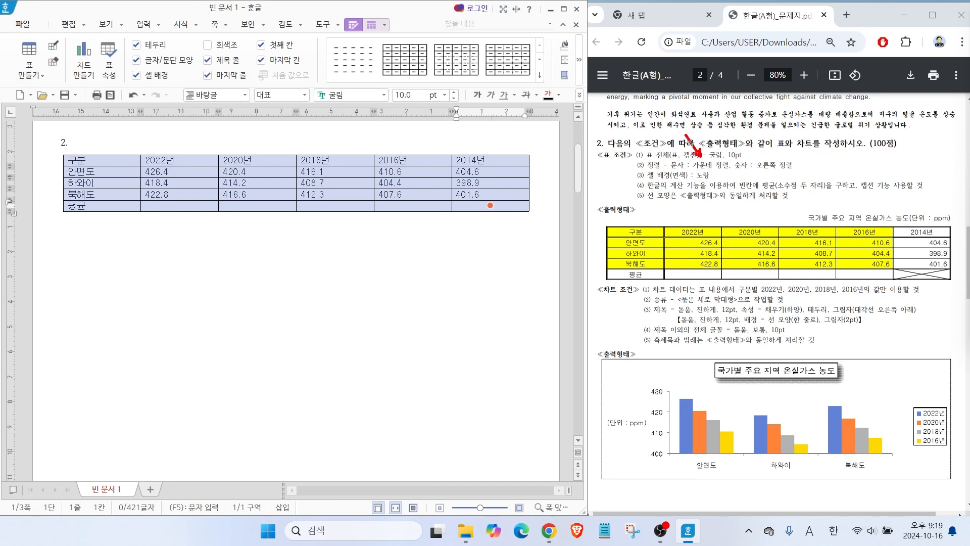
drag(752, 159, 768, 136)
click(580, 100)
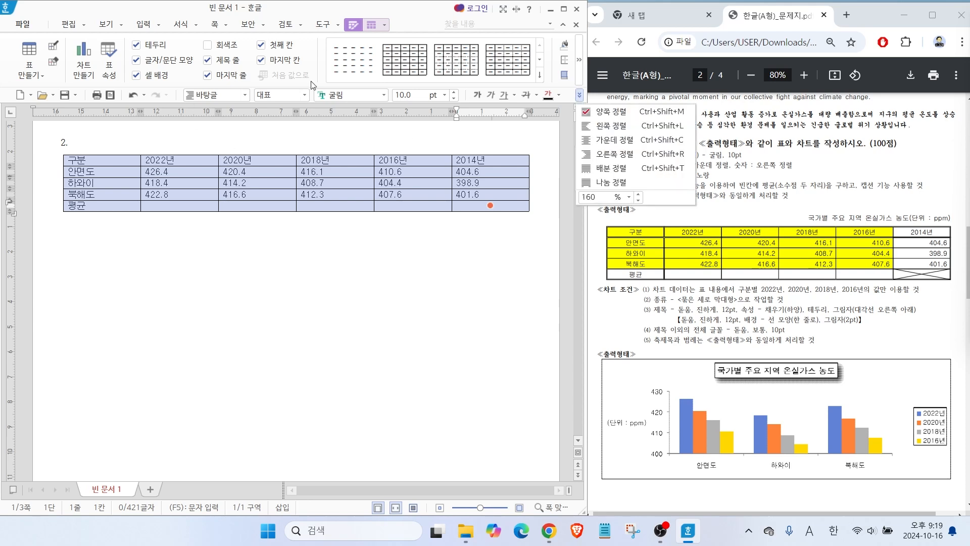
click(605, 136)
Right-align the number cells from the 2022년 to 2014년 columns, including the 평균 row, and deselect the table.
drag(183, 171, 257, 194)
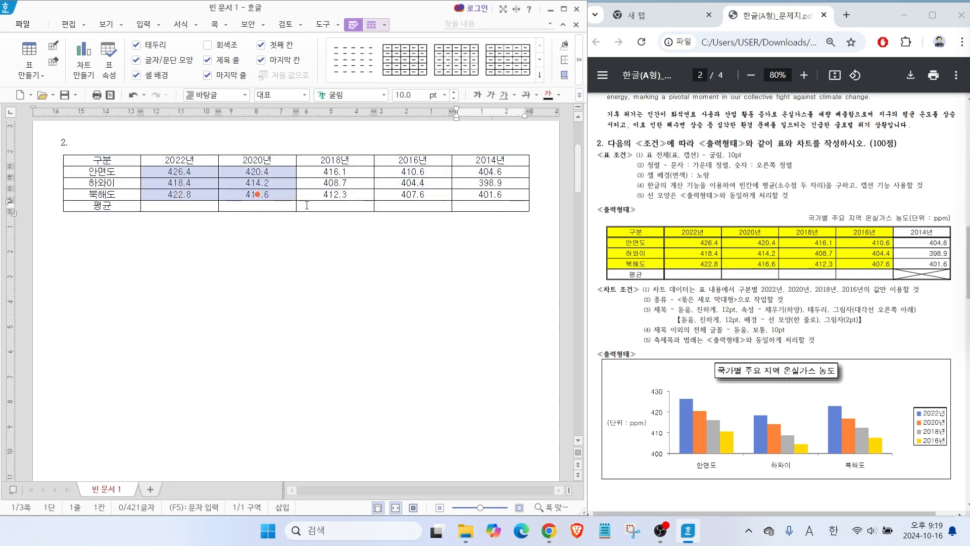
shift+click(490, 205)
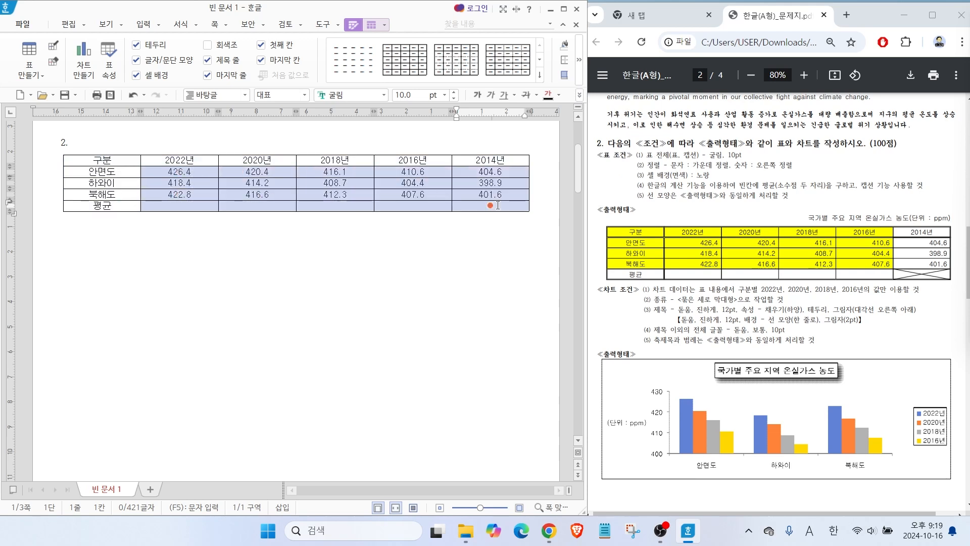
click(579, 95)
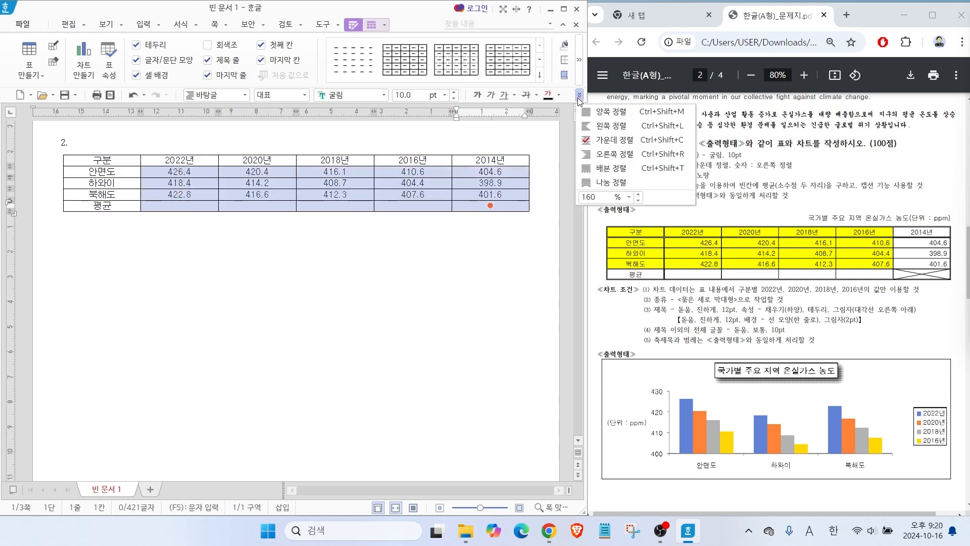
click(605, 158)
click(428, 267)
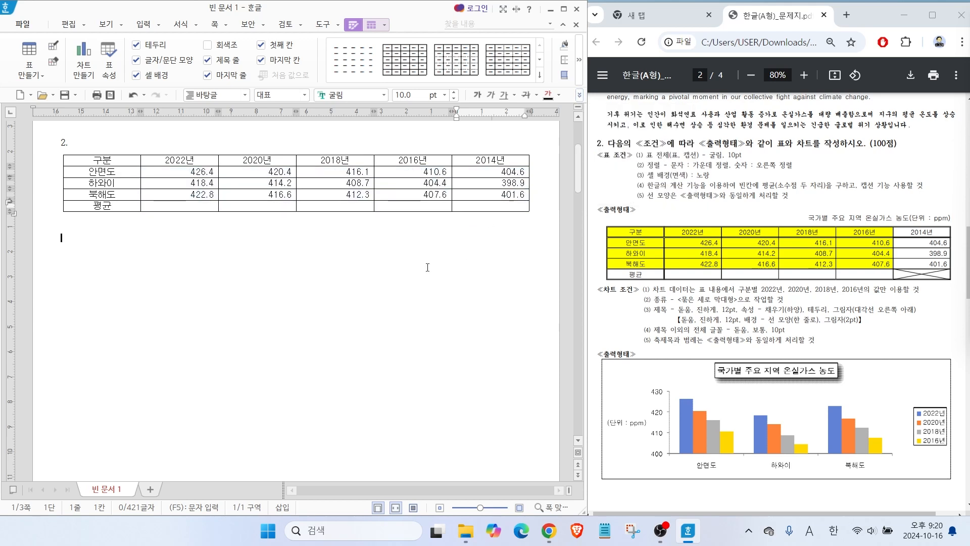
drag(652, 180, 716, 178)
drag(600, 221, 902, 272)
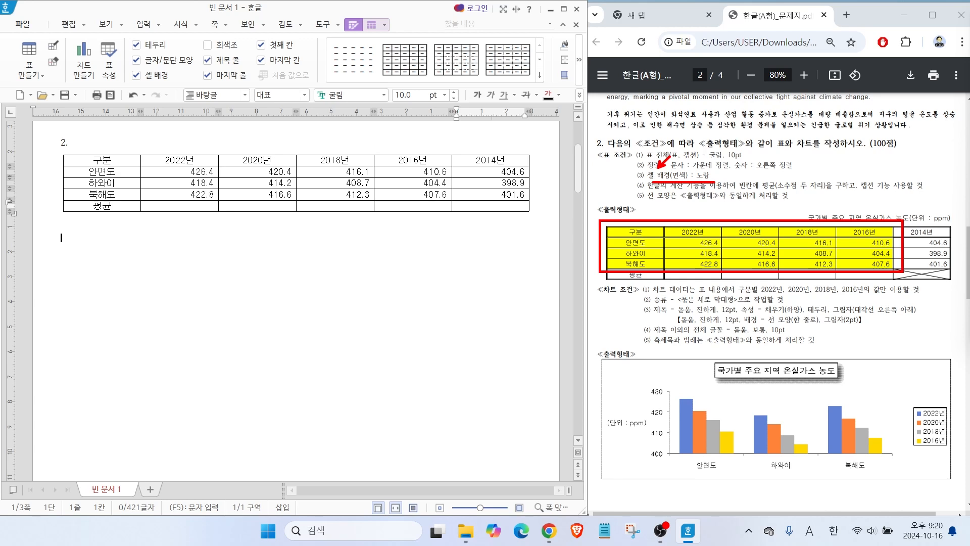
key(Escape)
Fill the cells from 구분 to 2016년, down through the 북해도 row, with yellow and deselect the table.
drag(374, 193, 413, 195)
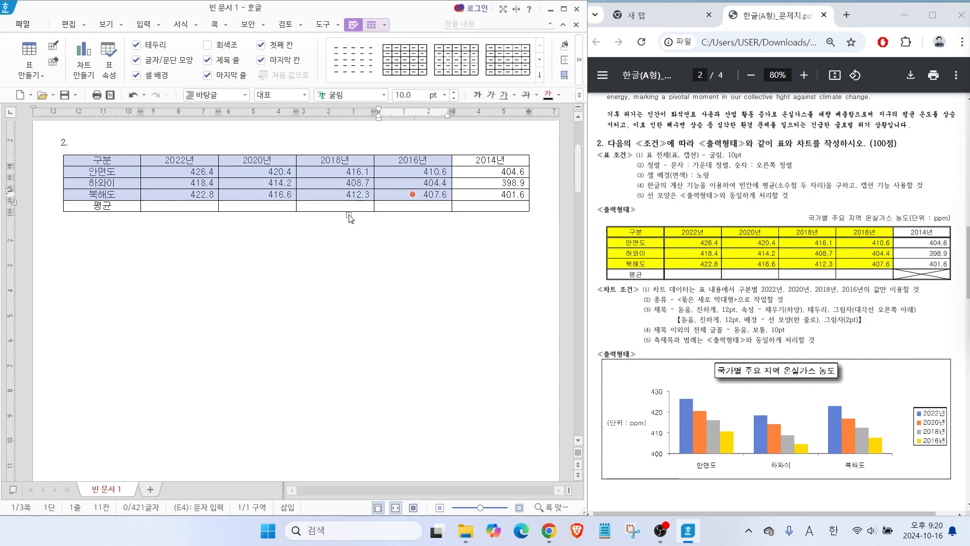
mouse_move(327, 239)
mouse_down()
mouse_move(263, 236)
mouse_move(320, 288)
mouse_up()
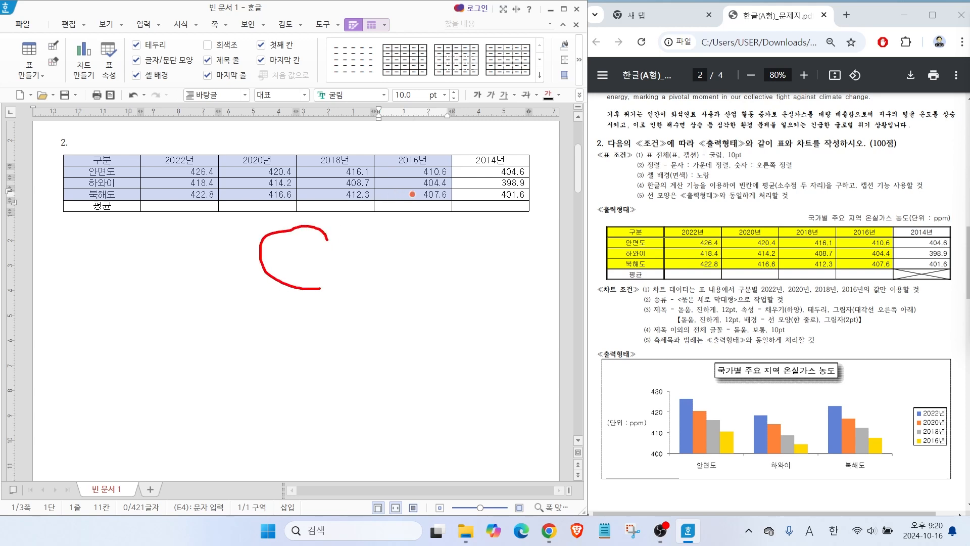
key(Escape)
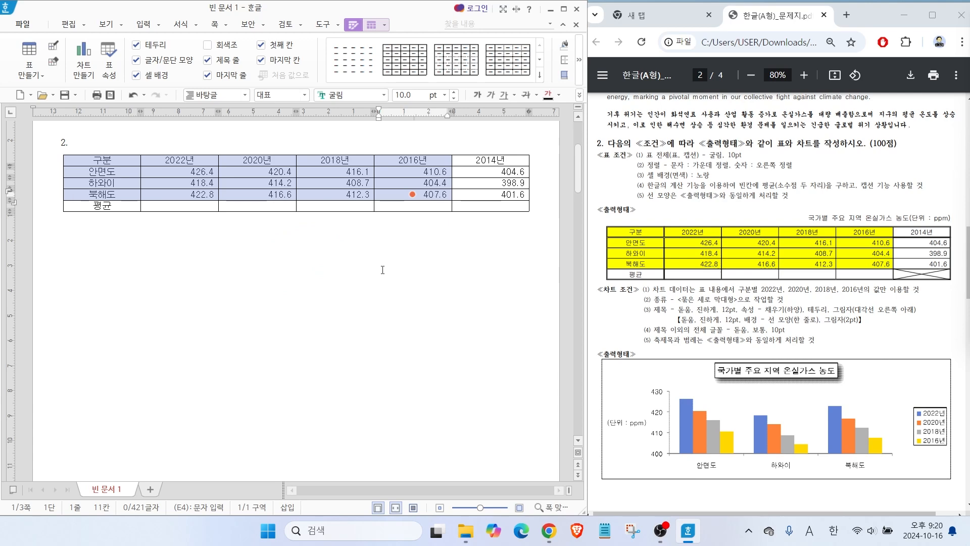
key(l)
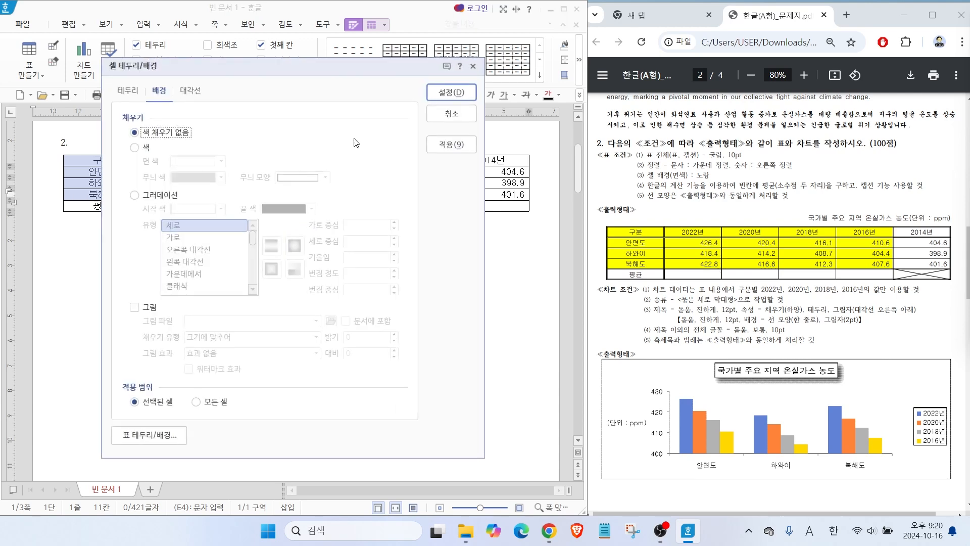
click(135, 147)
click(220, 162)
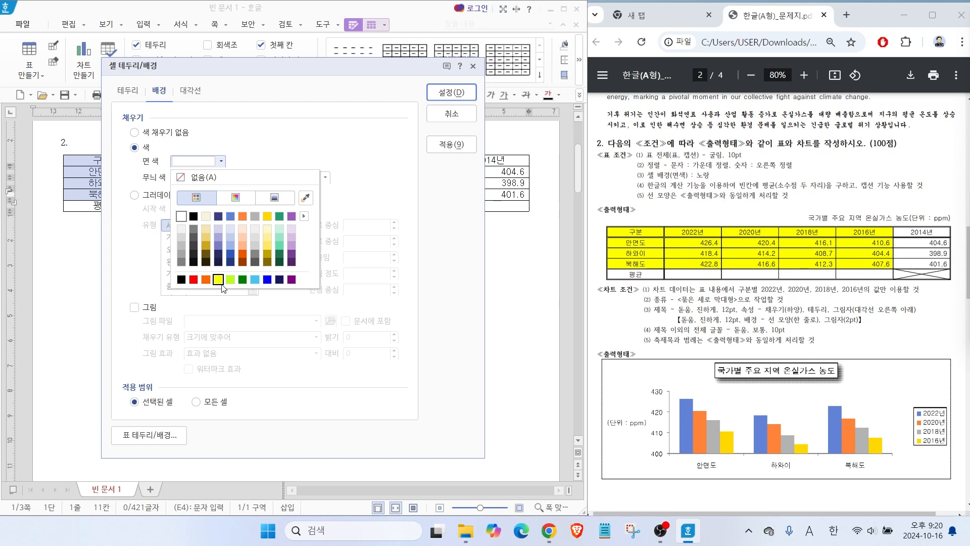
click(221, 284)
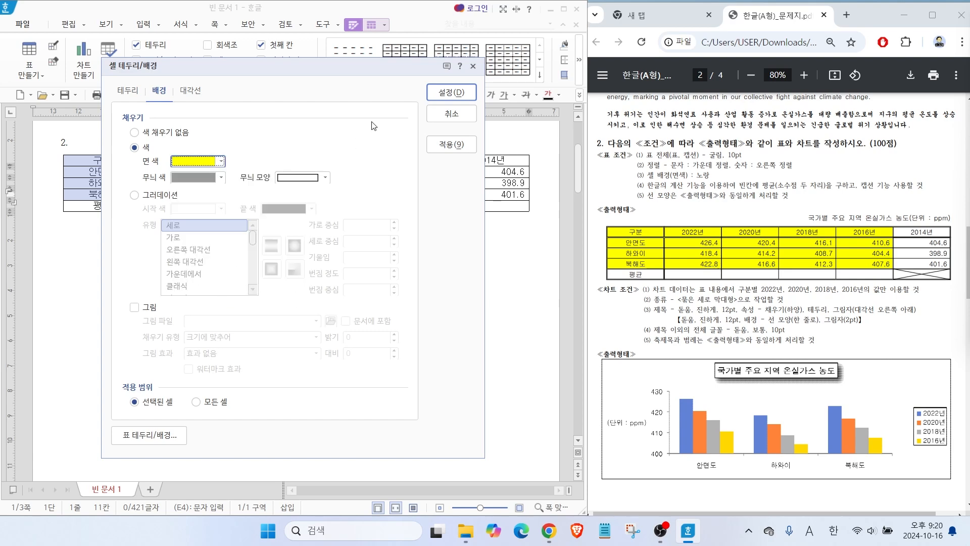
click(455, 94)
click(385, 260)
drag(643, 191, 764, 192)
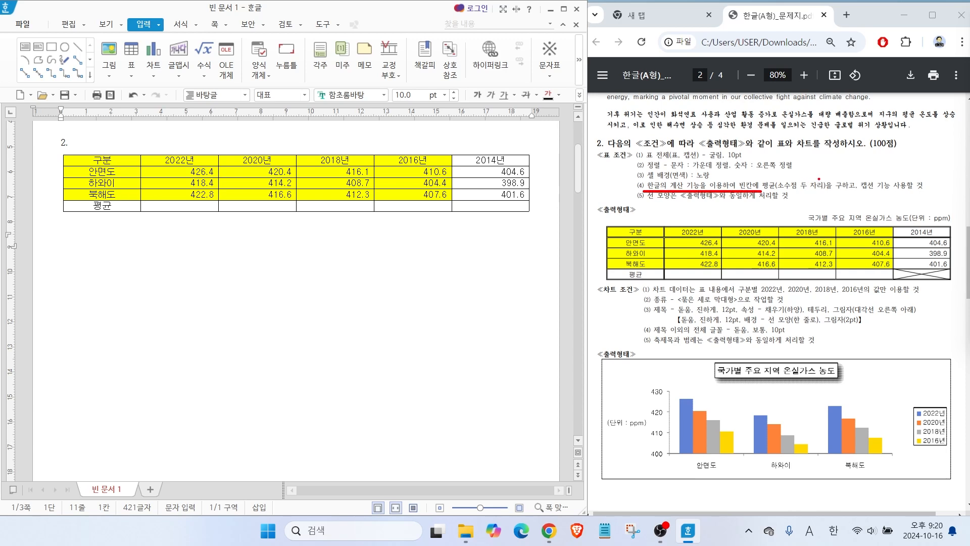
mouse_move(819, 179)
mouse_down()
mouse_move(756, 174)
mouse_move(786, 185)
mouse_up()
drag(860, 160, 830, 203)
mouse_move(894, 190)
mouse_down()
mouse_move(880, 200)
mouse_move(884, 175)
mouse_move(889, 200)
mouse_up()
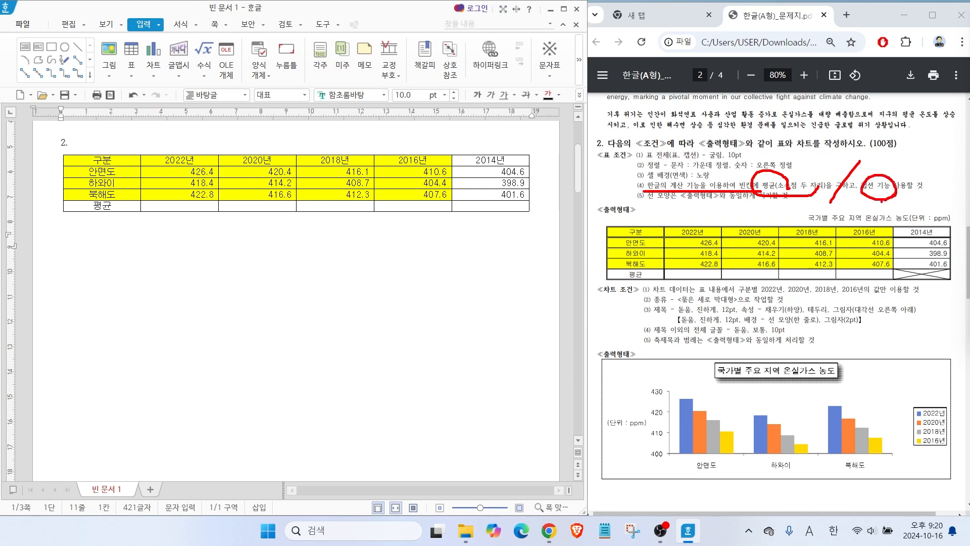
key(Escape)
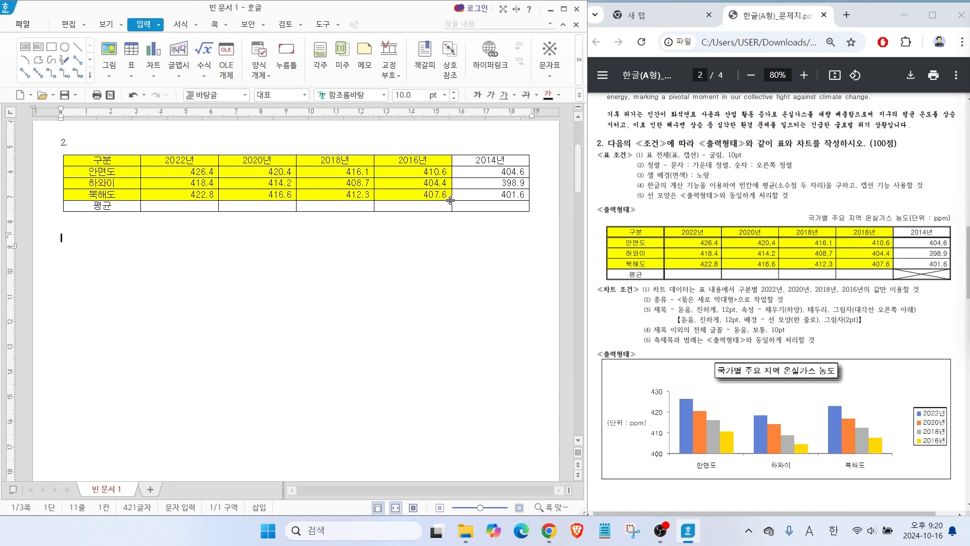
mouse_move(942, 261)
mouse_down()
mouse_move(899, 286)
mouse_move(933, 282)
mouse_up()
mouse_move(672, 230)
mouse_down()
mouse_move(731, 256)
mouse_move(884, 268)
mouse_move(887, 282)
mouse_up()
drag(709, 280, 739, 302)
Calculate the block average of the 2022년 to 2016년 columns into the 평균 row and leave the table.
mouse_move(185, 170)
mouse_down()
mouse_move(489, 205)
mouse_move(413, 205)
mouse_up()
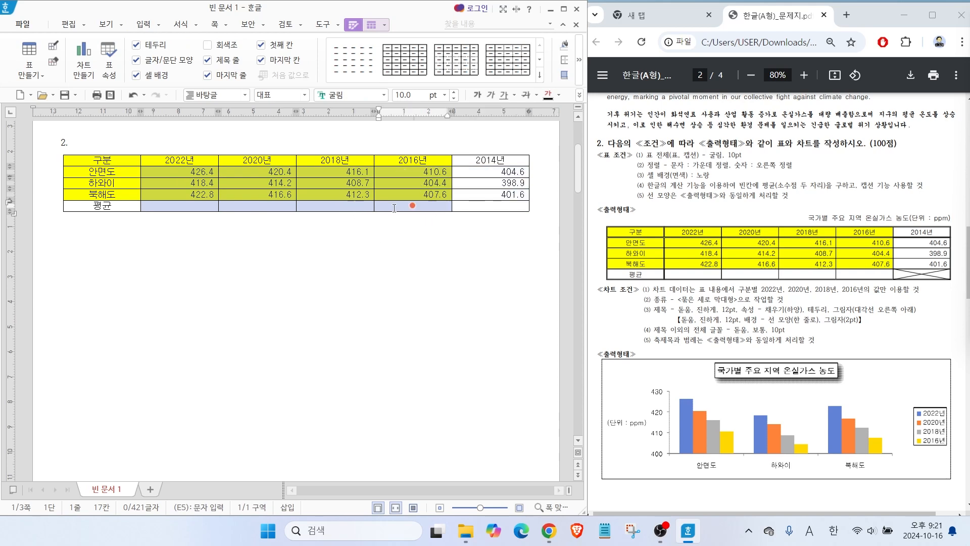
right_click(394, 208)
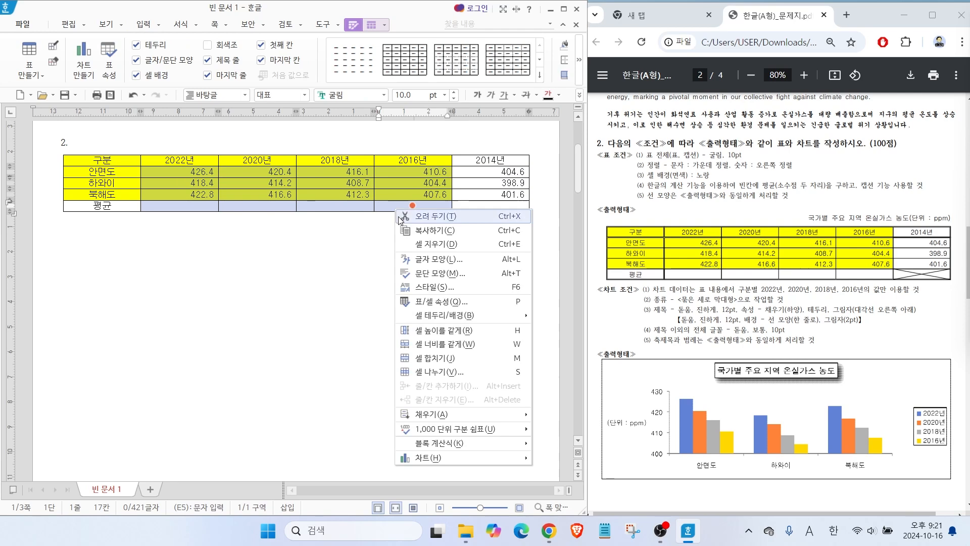
mouse_move(428, 447)
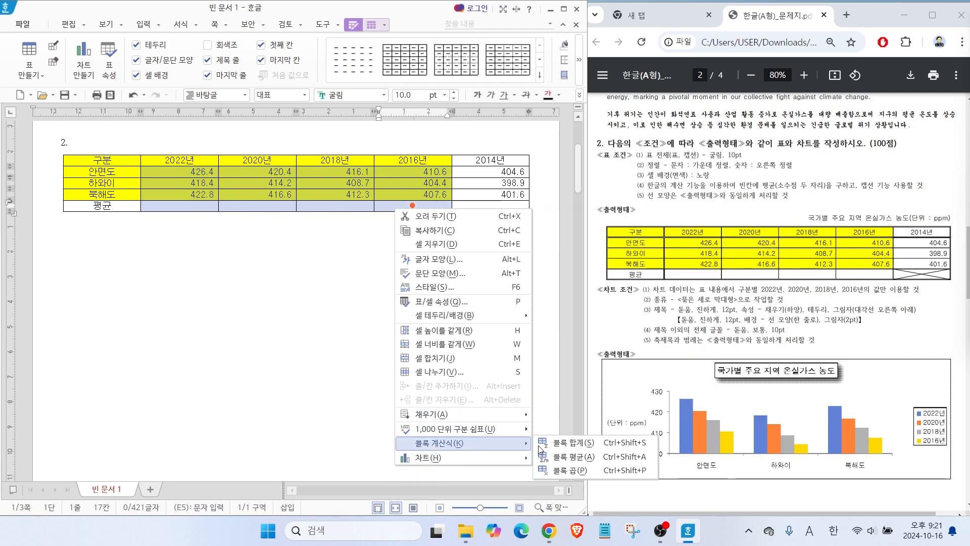
click(582, 461)
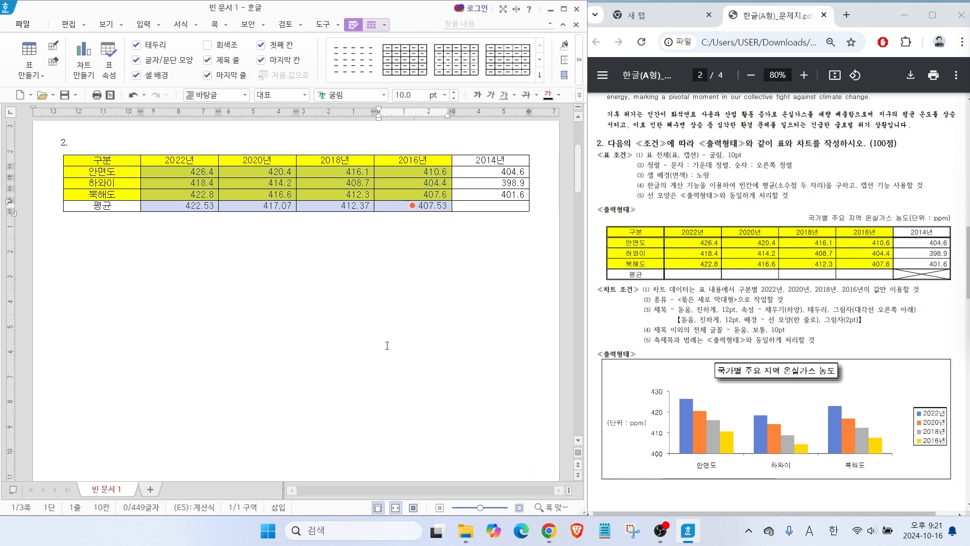
click(220, 283)
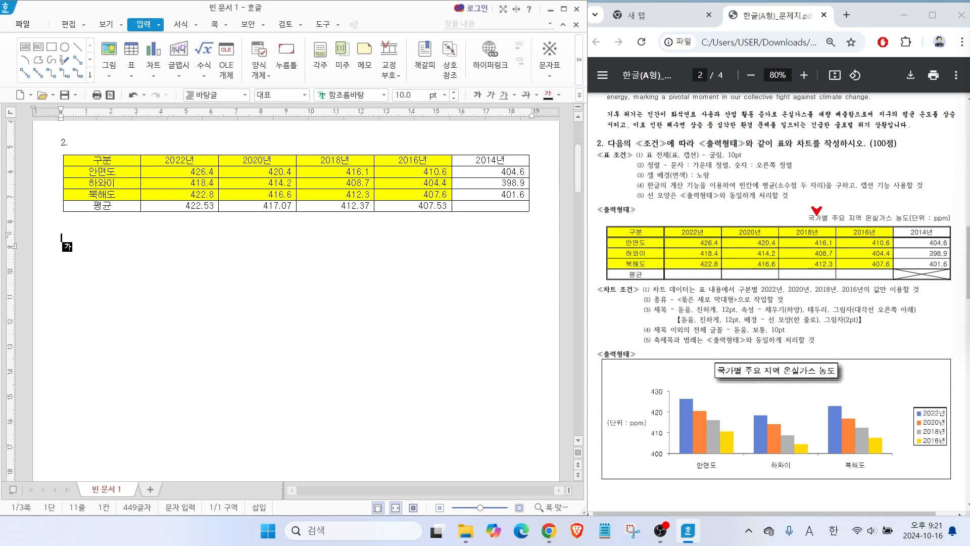
Add a caption above the greenhouse-gas table.
click(402, 156)
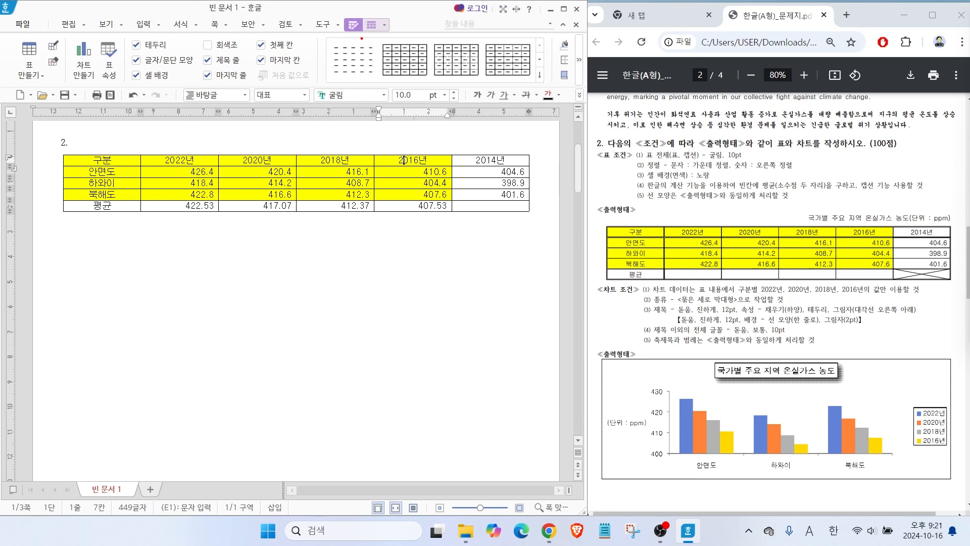
mouse_move(360, 34)
mouse_down()
mouse_move(343, 23)
mouse_move(362, 33)
mouse_move(385, 20)
mouse_move(397, 47)
mouse_up()
click(578, 60)
click(371, 24)
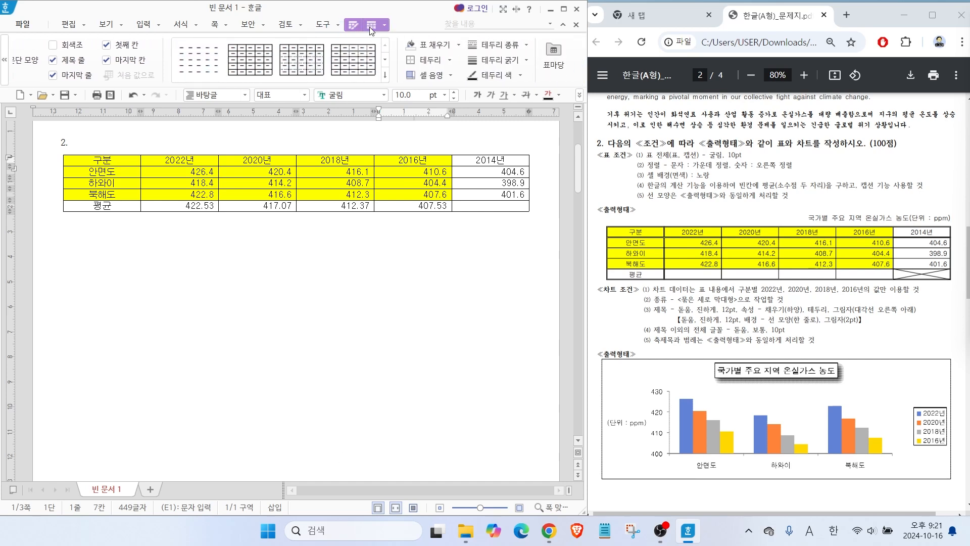
click(579, 60)
click(580, 59)
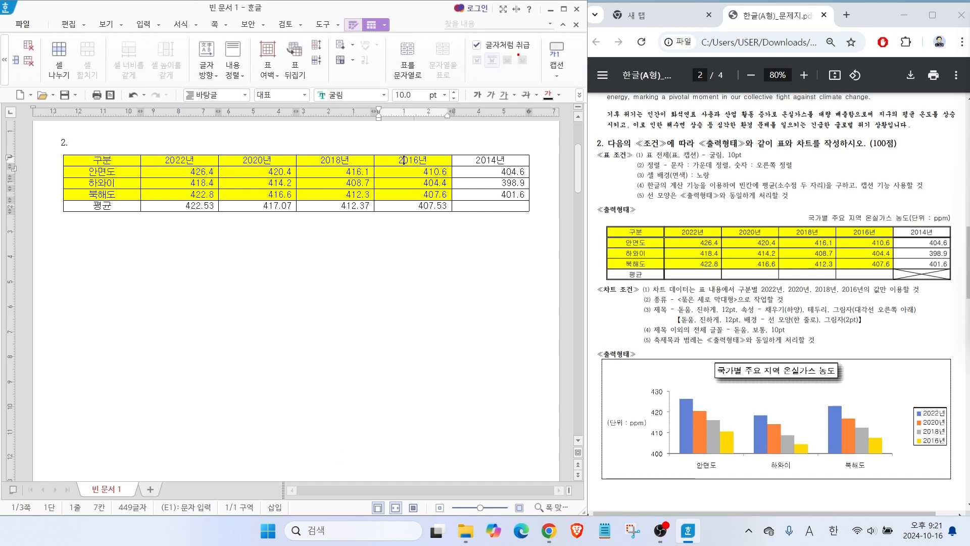
mouse_move(388, 29)
mouse_down()
mouse_move(360, 23)
mouse_move(387, 35)
mouse_up()
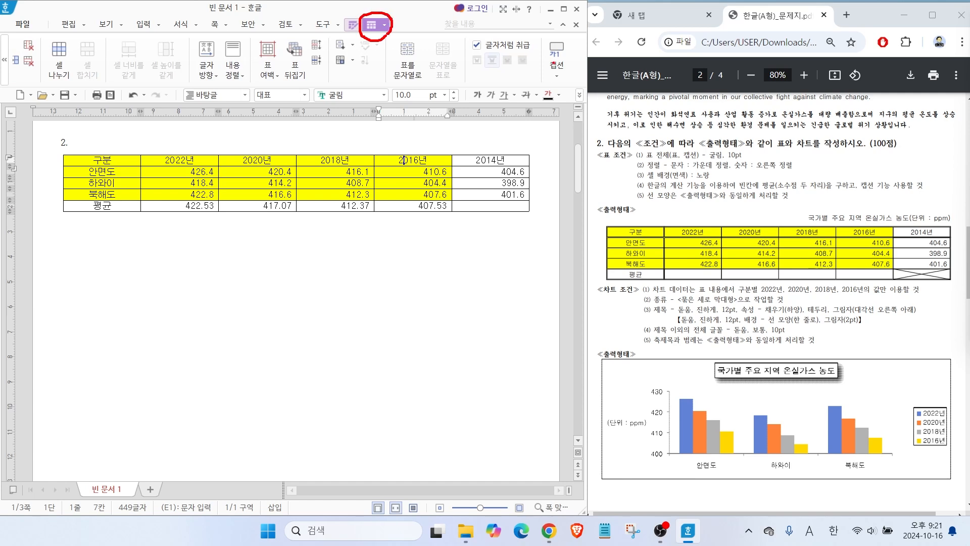
mouse_move(576, 62)
mouse_down()
mouse_move(543, 76)
mouse_move(556, 34)
mouse_move(580, 74)
mouse_up()
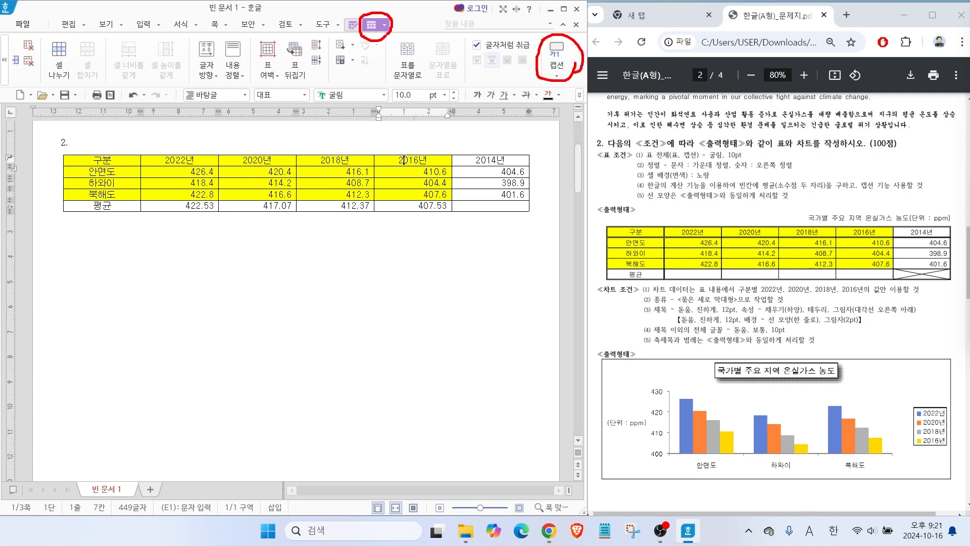
click(558, 76)
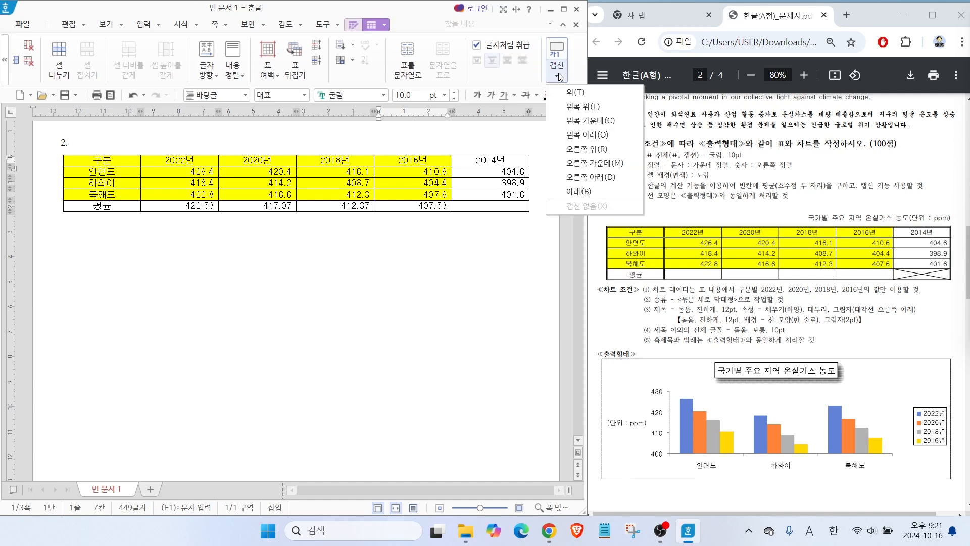
click(575, 95)
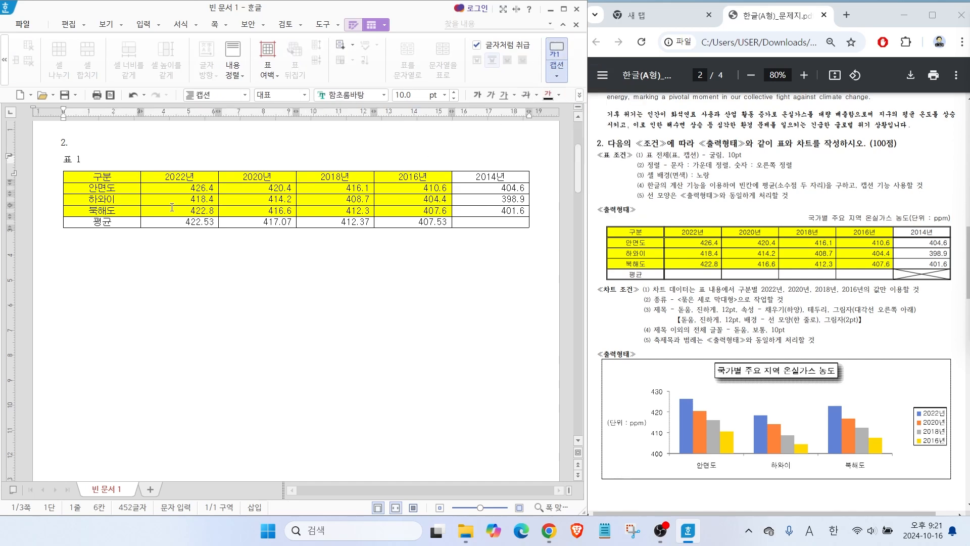
Replace the default caption text with 국가별 주요 지역 온실가스 농도(단위 : ppm).
drag(87, 160, 53, 160)
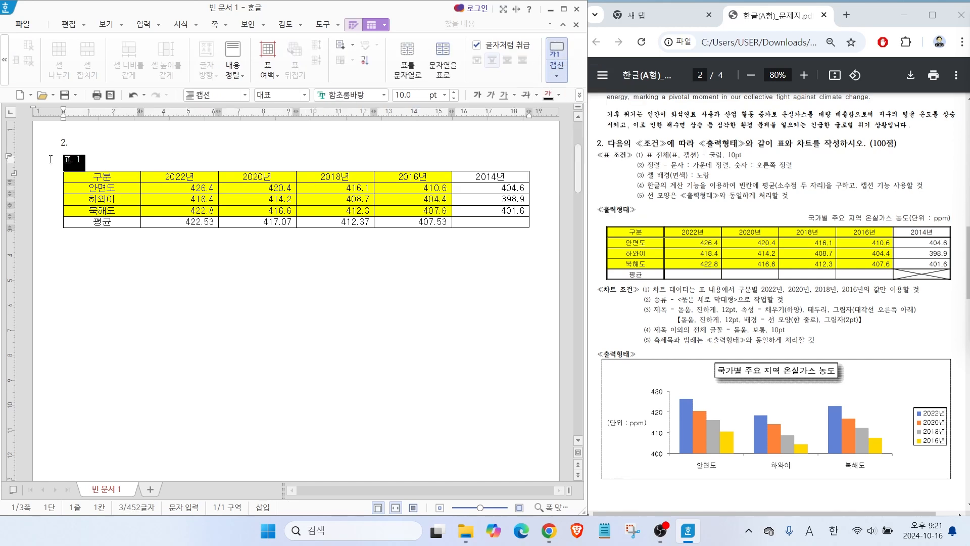
click(51, 159)
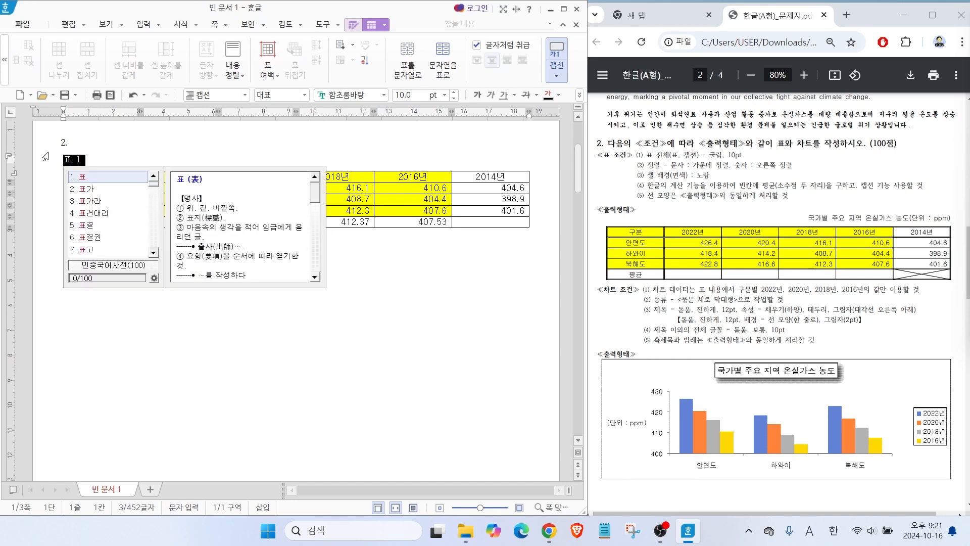
text(국가별 )
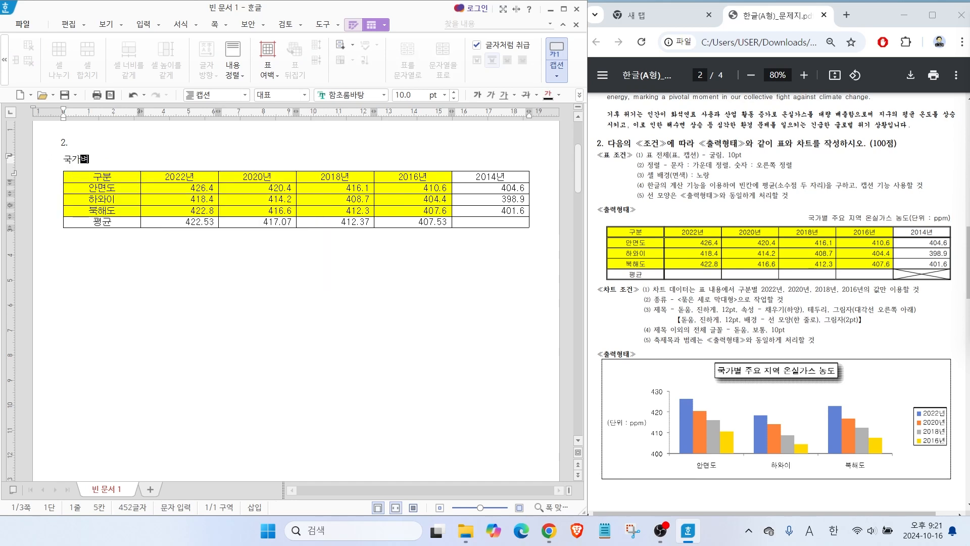
text(주요 지역 온실가스 농도)
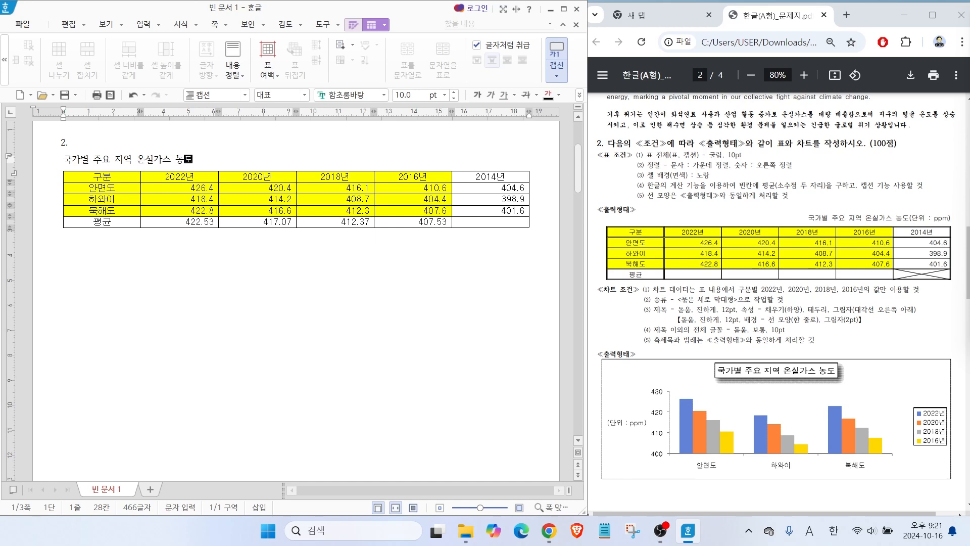
text((단위 : ppm))
Set the whole table caption in 굴림 and right-align it, leaving the caption when done.
mouse_move(669, 150)
mouse_down()
mouse_move(698, 130)
mouse_move(706, 142)
mouse_move(719, 131)
mouse_move(761, 161)
mouse_up()
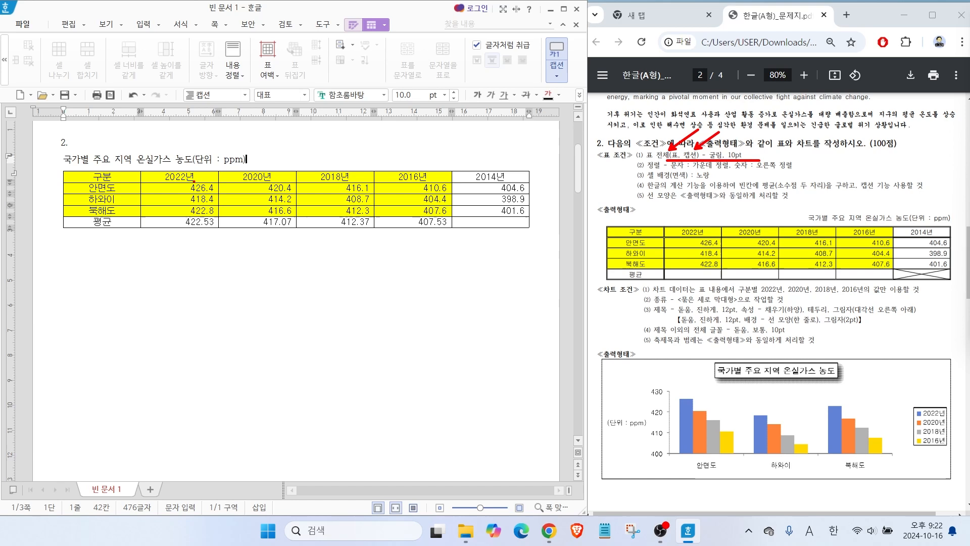
drag(246, 159, 62, 154)
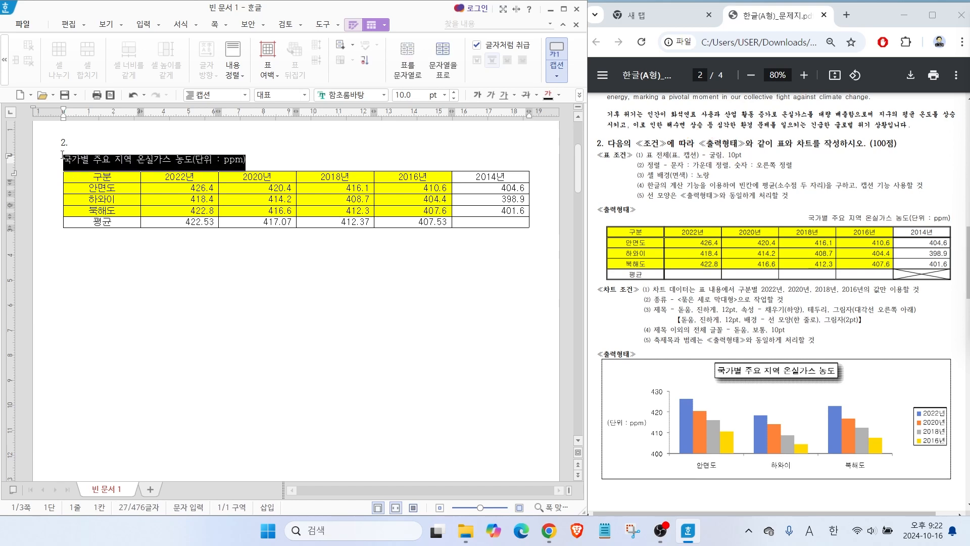
click(386, 95)
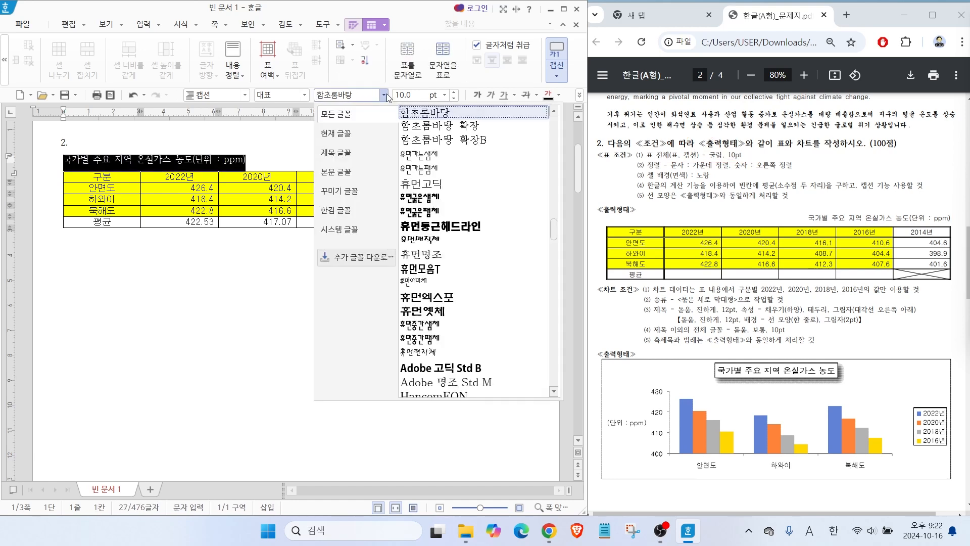
text(굴림)
key(Return)
click(579, 94)
click(603, 154)
key(Escape)
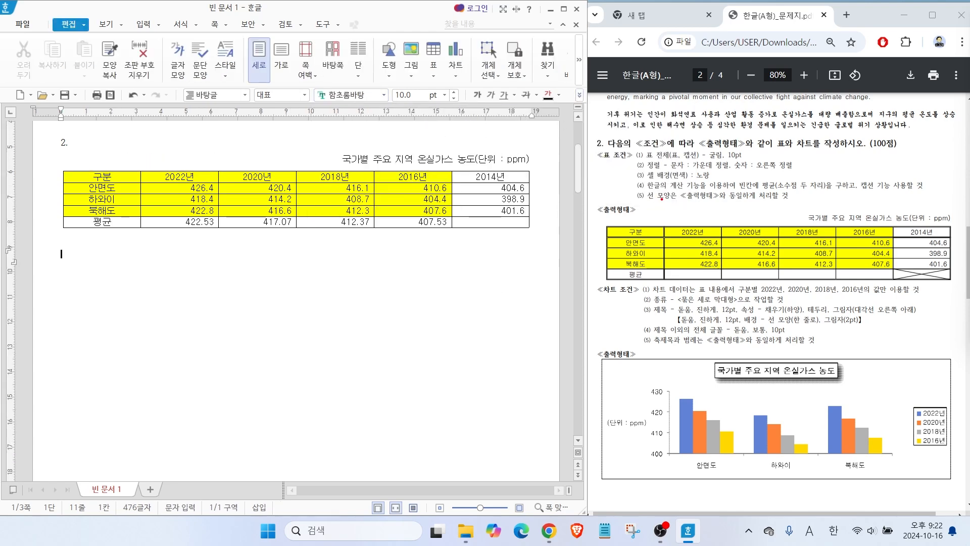
Give the whole greenhouse-gas table a double-line outer border and leave the table.
drag(649, 203, 774, 203)
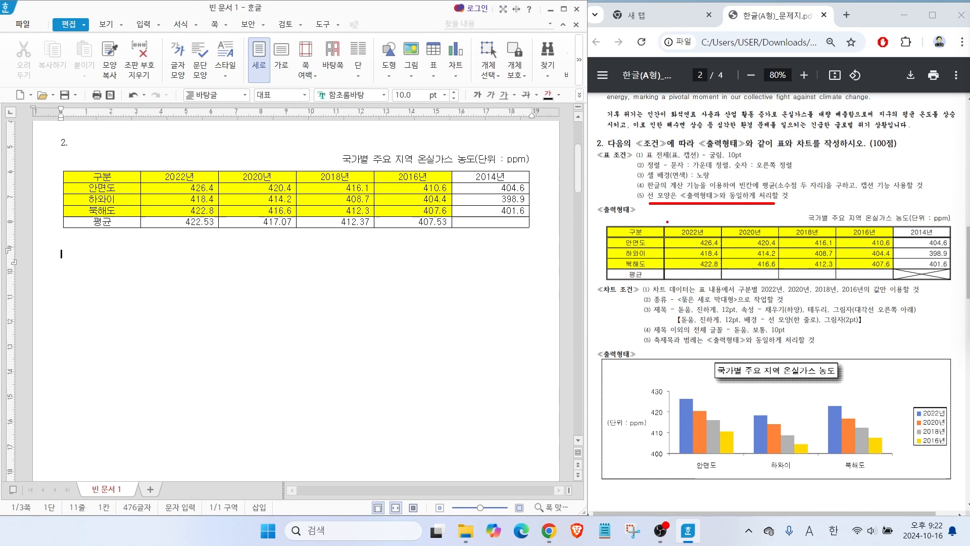
drag(597, 198, 639, 227)
drag(111, 176, 484, 226)
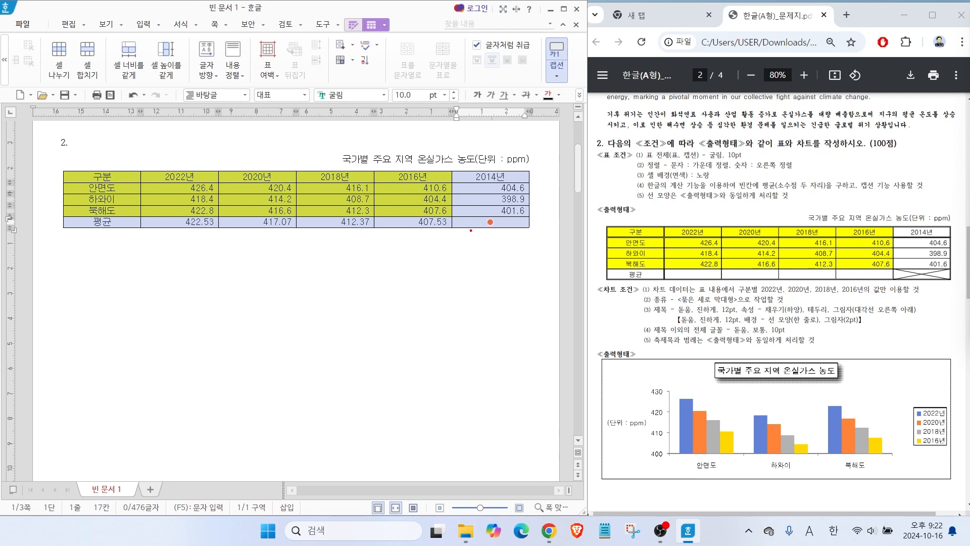
mouse_move(282, 251)
mouse_down()
mouse_move(303, 303)
mouse_move(347, 313)
mouse_up()
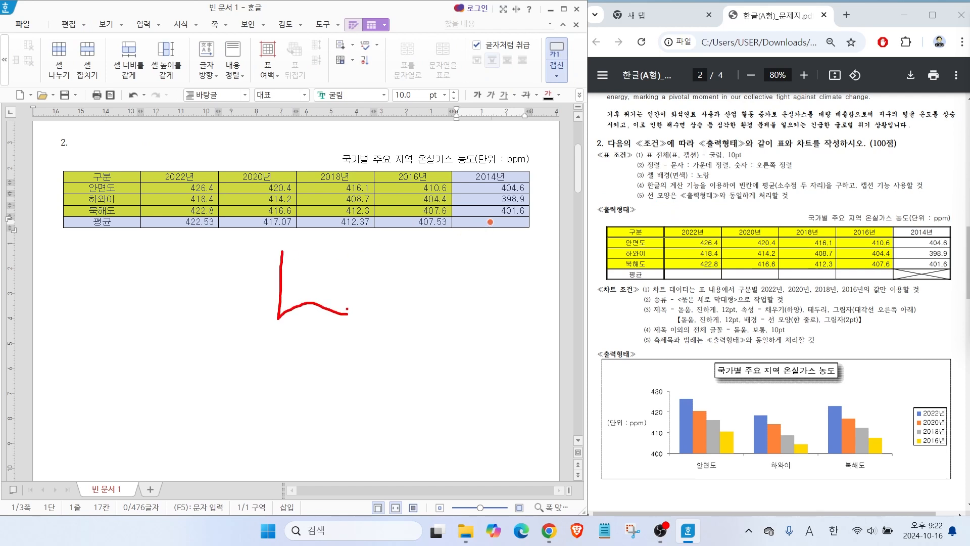
key(Escape)
key(l)
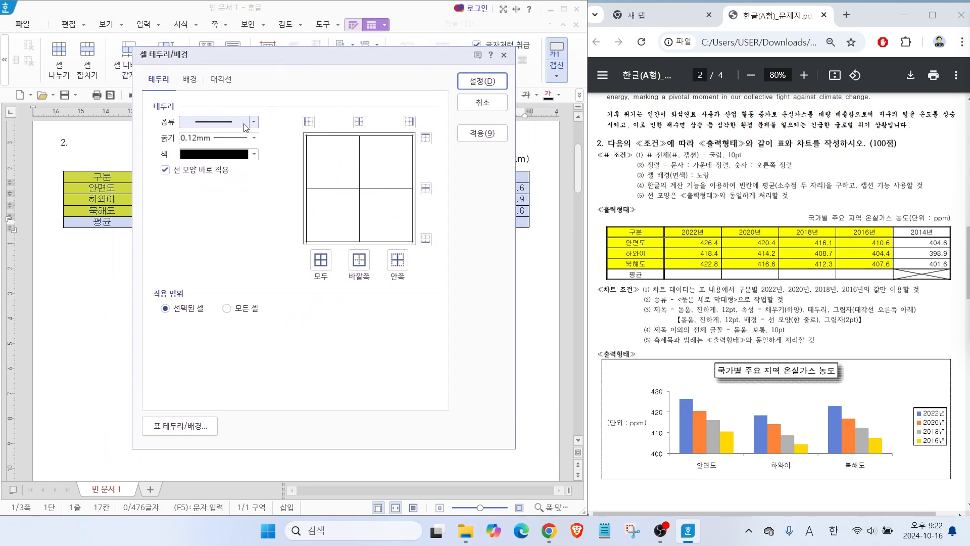
click(253, 122)
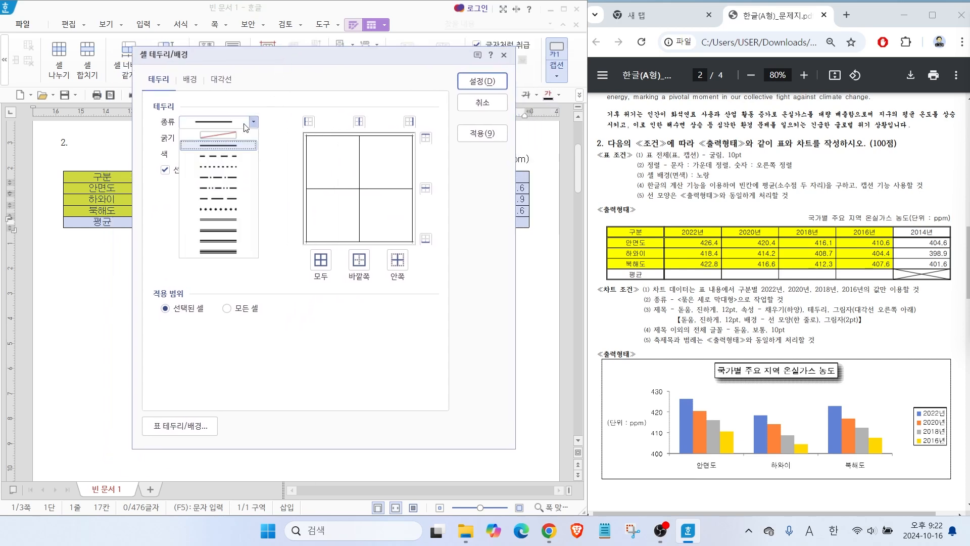
click(230, 219)
click(367, 268)
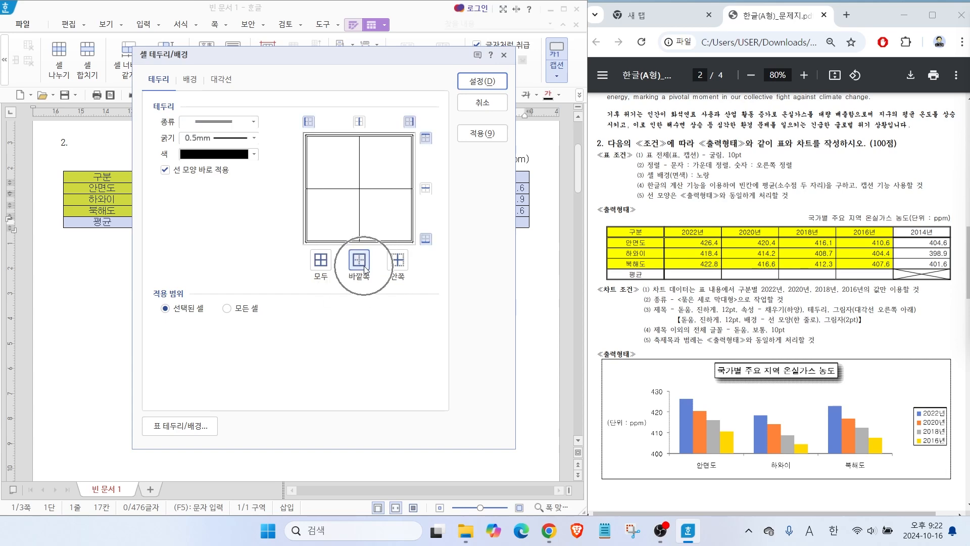
click(474, 83)
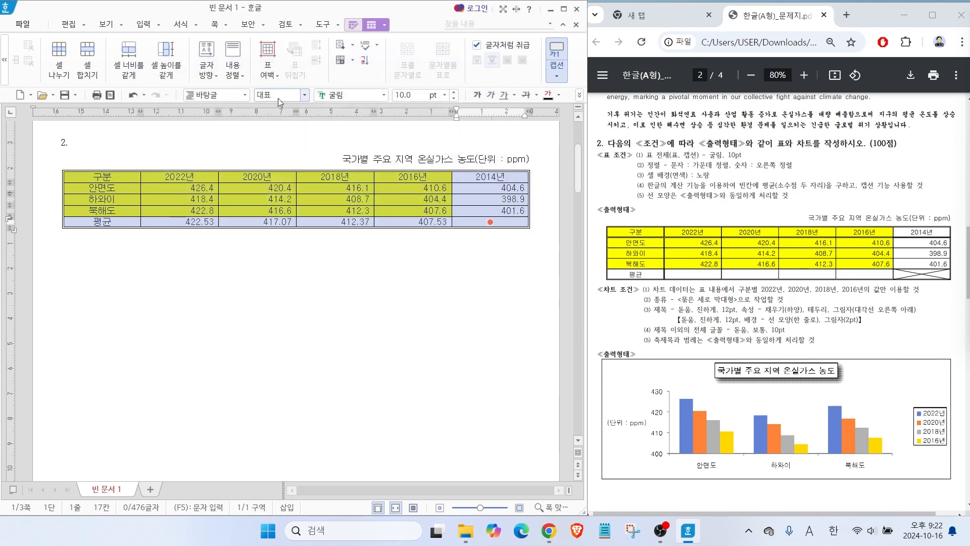
click(348, 262)
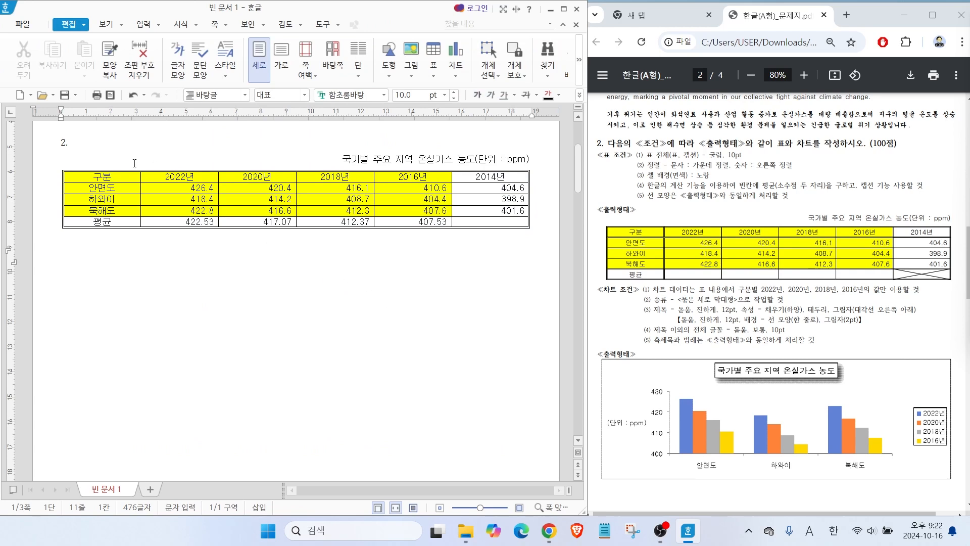
Apply a double-line border along the lower edge of the table's header row.
drag(123, 175, 490, 175)
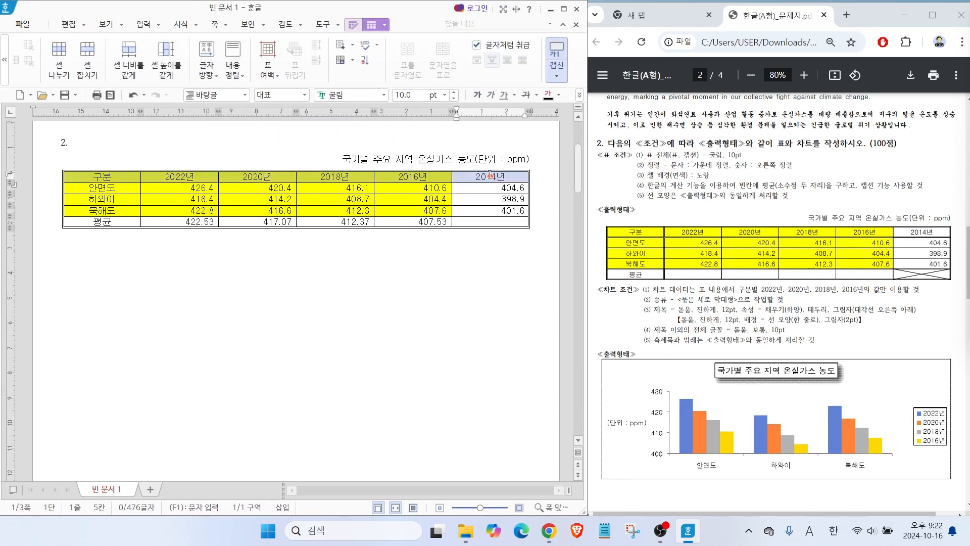
key(l)
click(223, 132)
click(192, 232)
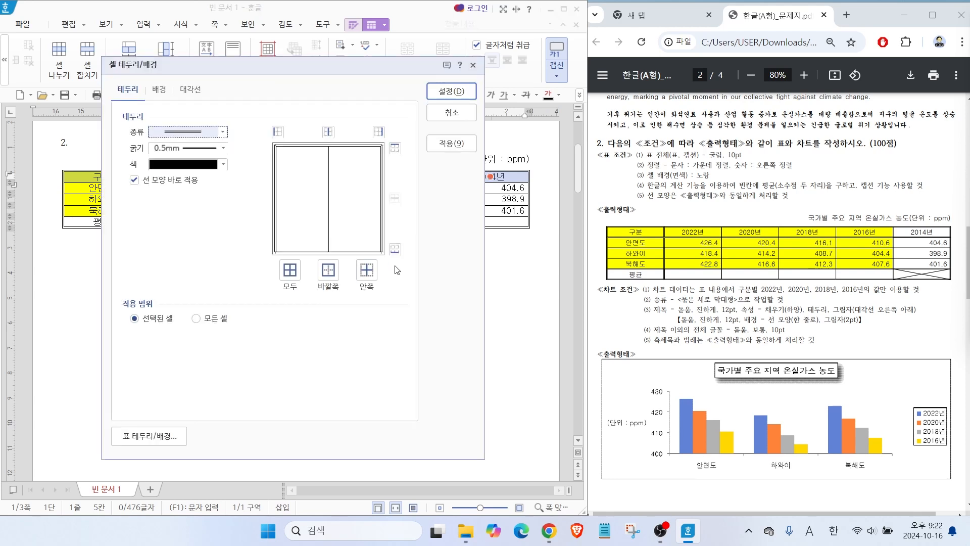
click(398, 250)
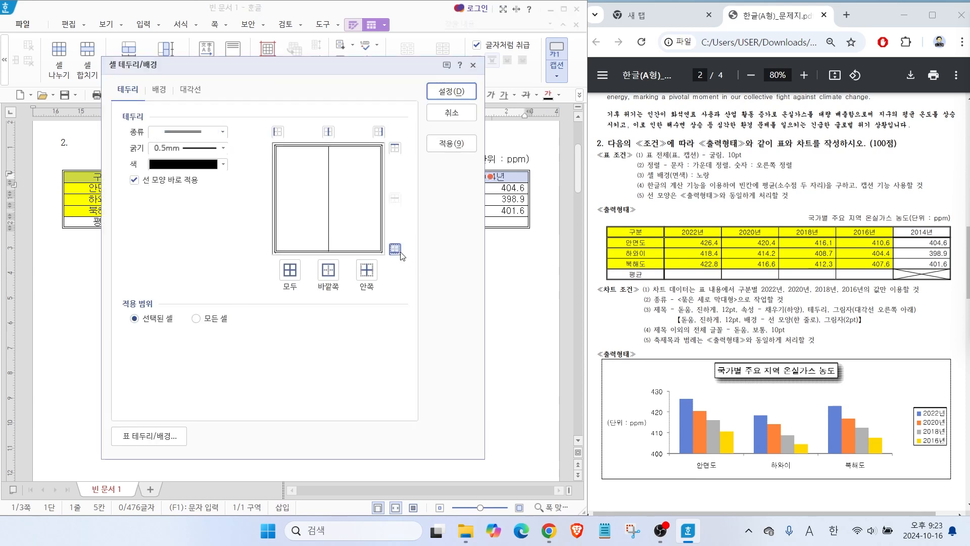
key(alt)
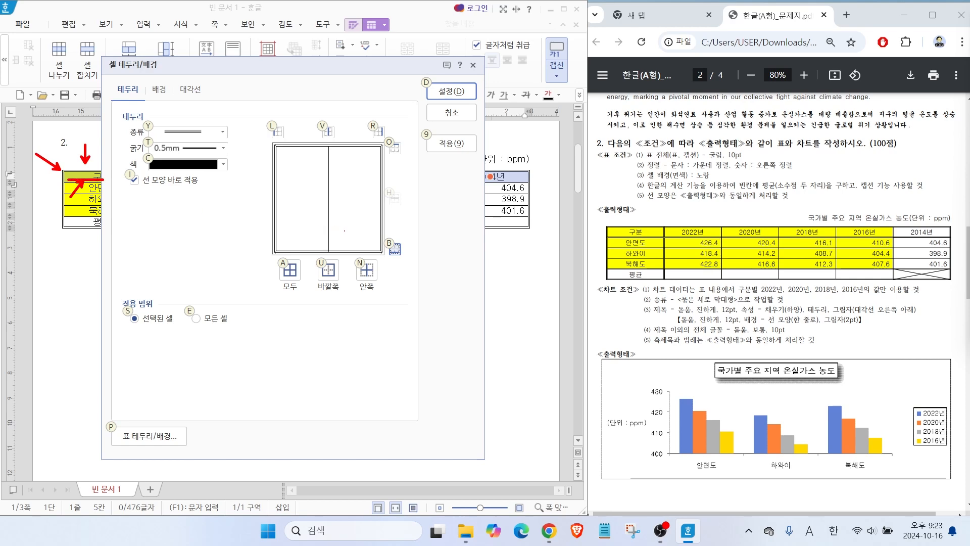
click(460, 96)
Apply a double-line border to the right edge of the 구분 column, from the header through 평균.
drag(119, 176, 124, 221)
key(l)
click(167, 137)
click(186, 230)
click(381, 133)
click(456, 93)
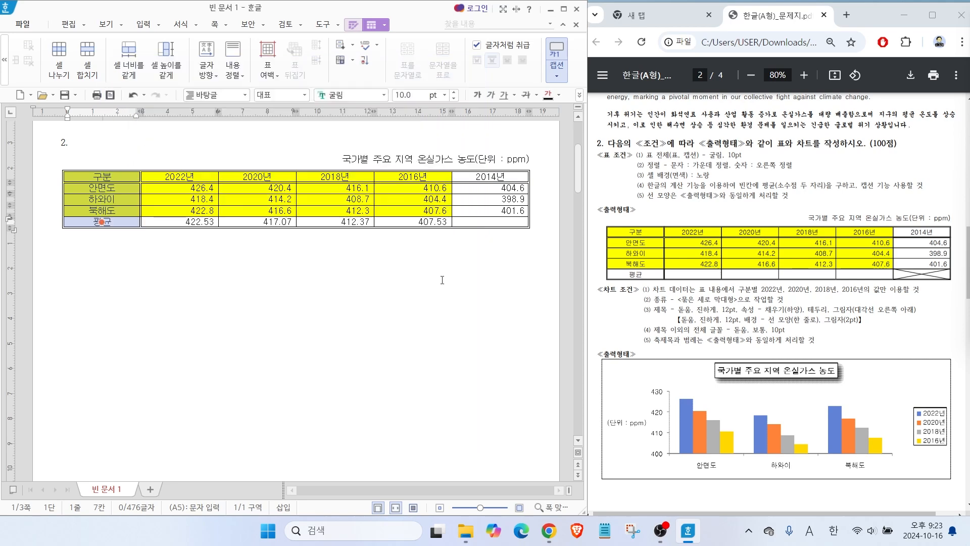
Cross out the empty 2014년 cell in the 평균 row with both diagonal lines and leave the table.
drag(918, 279, 879, 318)
click(490, 222)
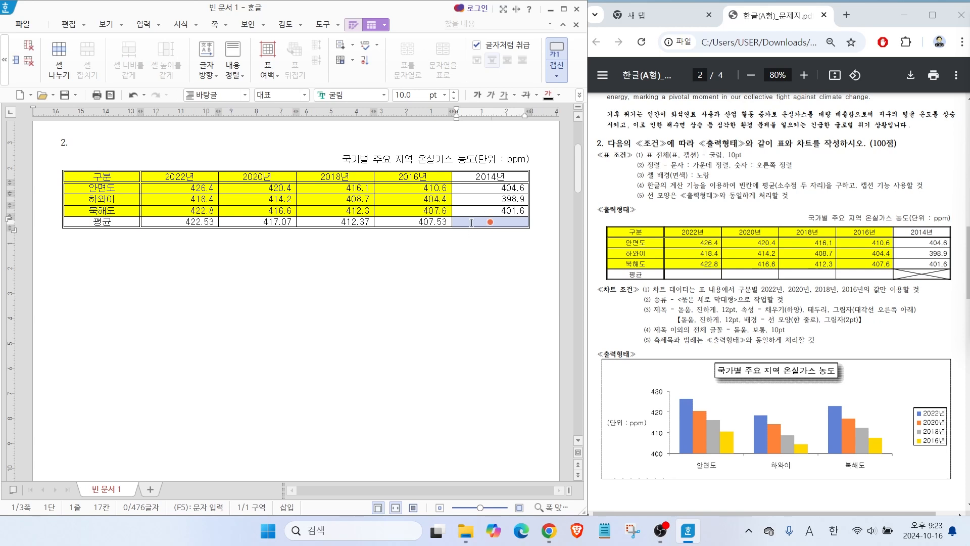
key(l)
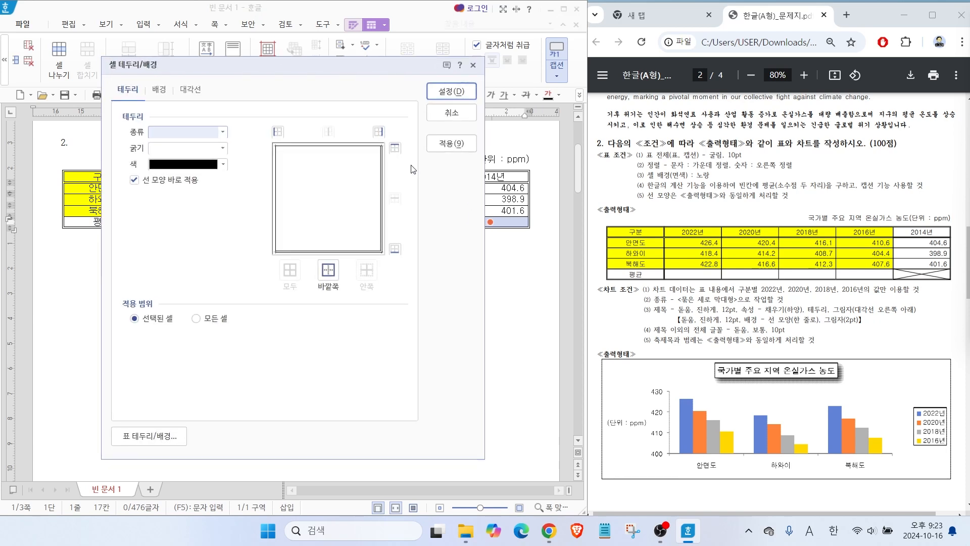
click(197, 94)
click(151, 196)
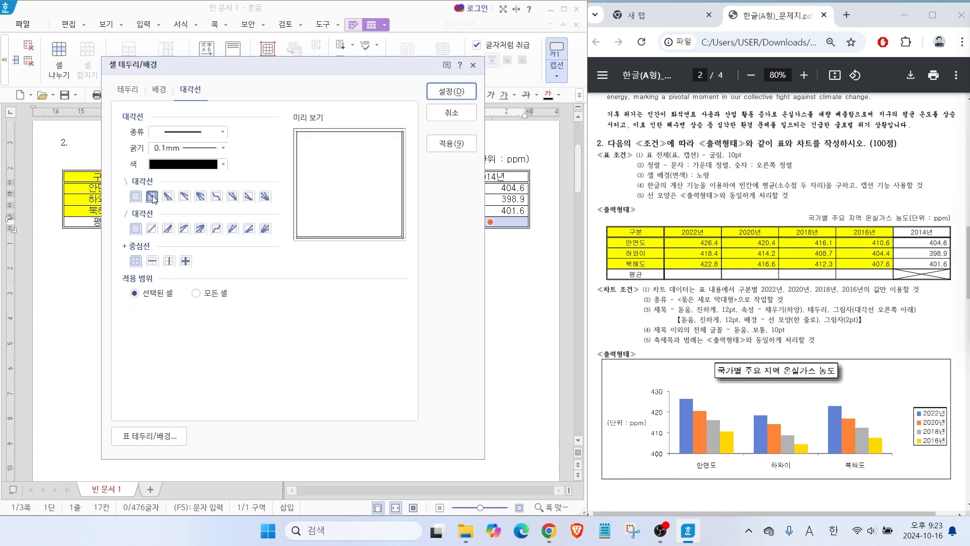
click(151, 228)
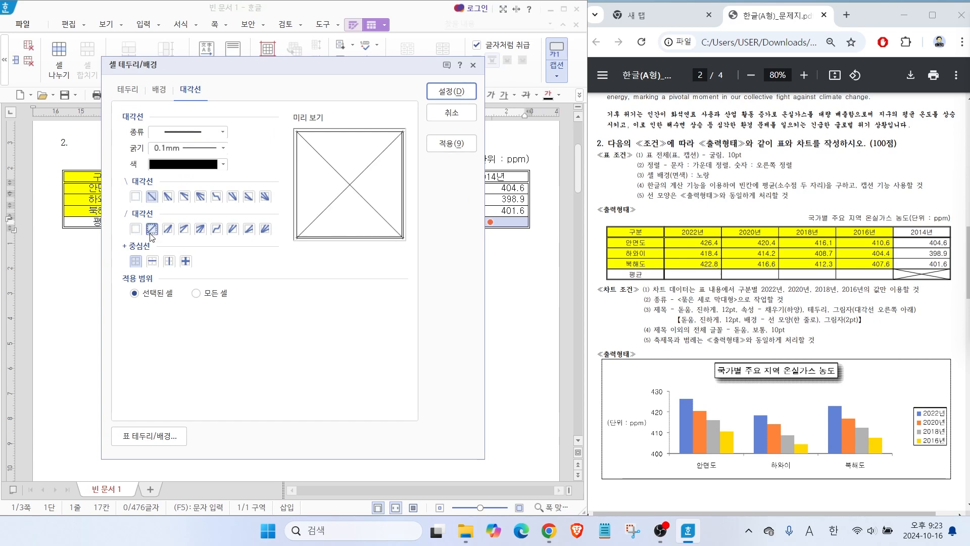
click(451, 91)
click(392, 302)
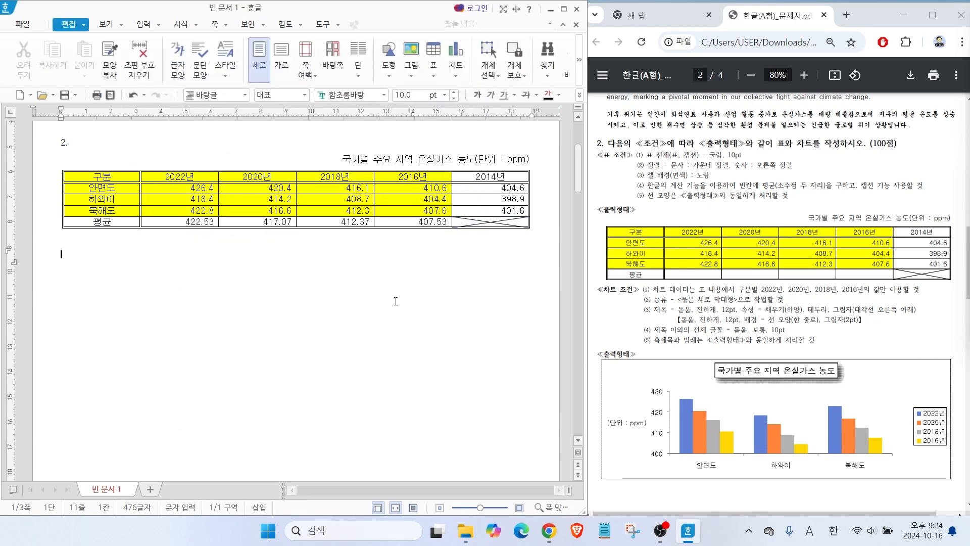
Insert a clustered vertical column chart from the 구분 to 2016년 cells, header through 북해도, and close its data editor.
drag(596, 221, 878, 268)
mouse_move(796, 248)
mouse_down()
mouse_move(823, 324)
mouse_move(807, 369)
mouse_up()
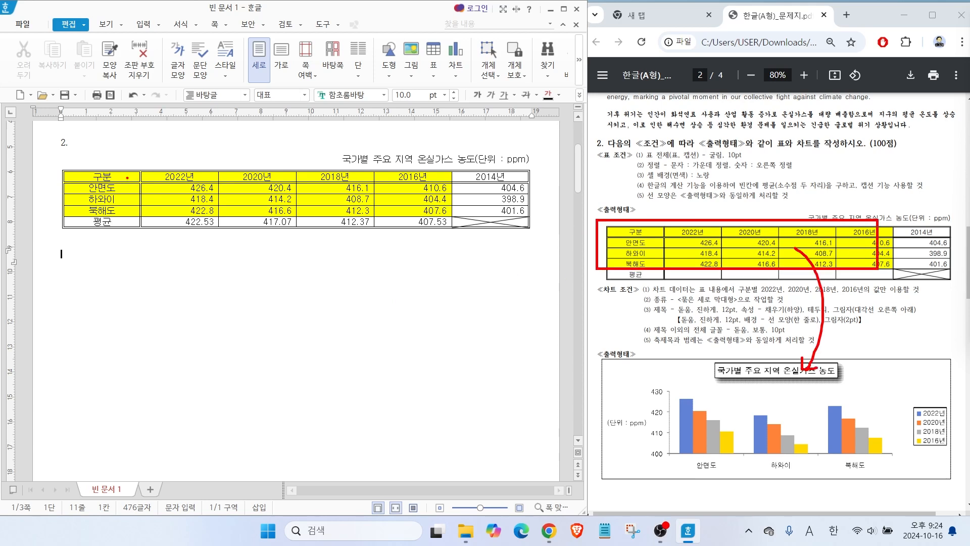
key(Escape)
drag(112, 176, 416, 213)
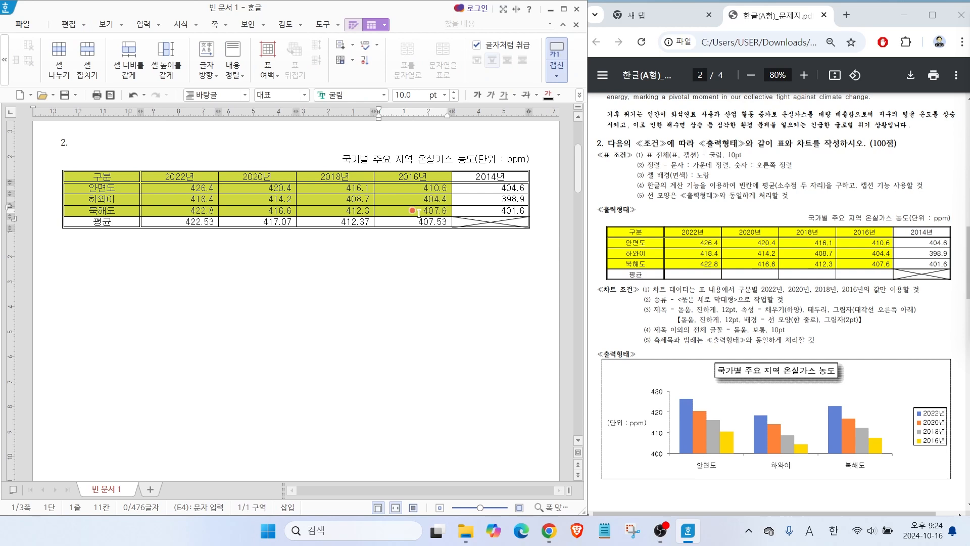
click(144, 24)
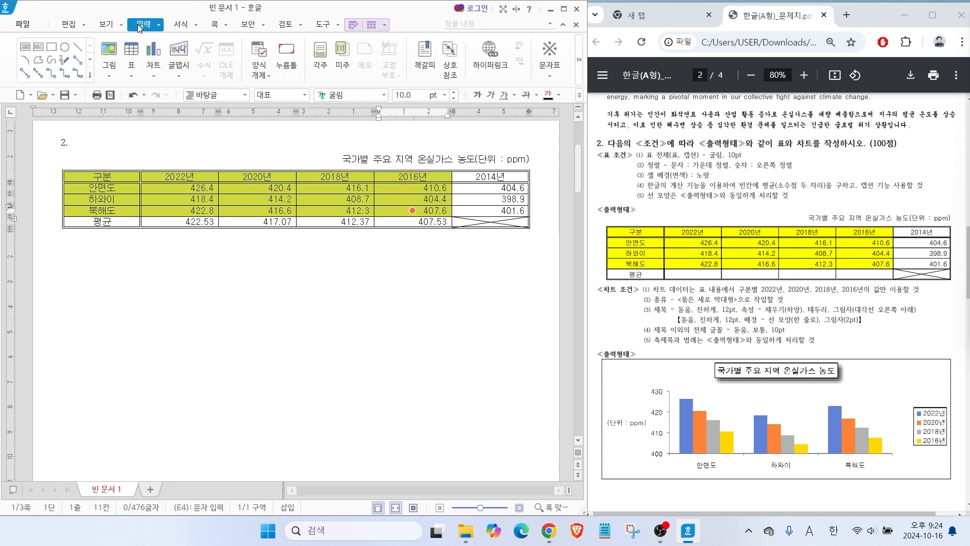
click(156, 53)
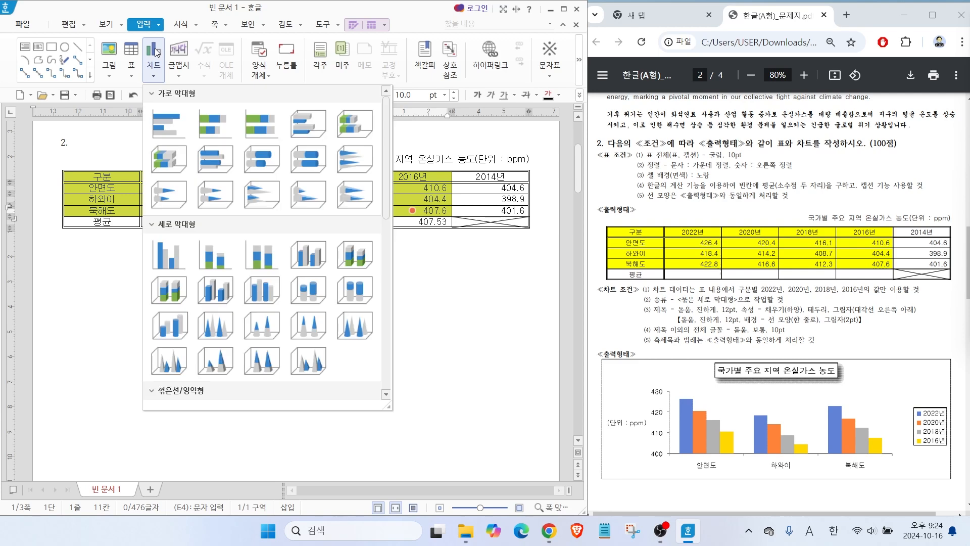
click(159, 257)
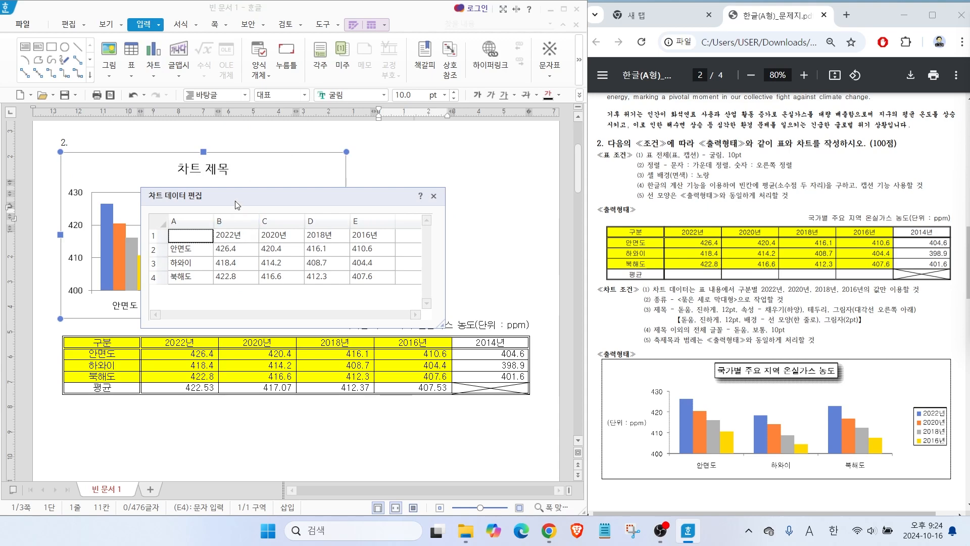
drag(300, 193, 328, 165)
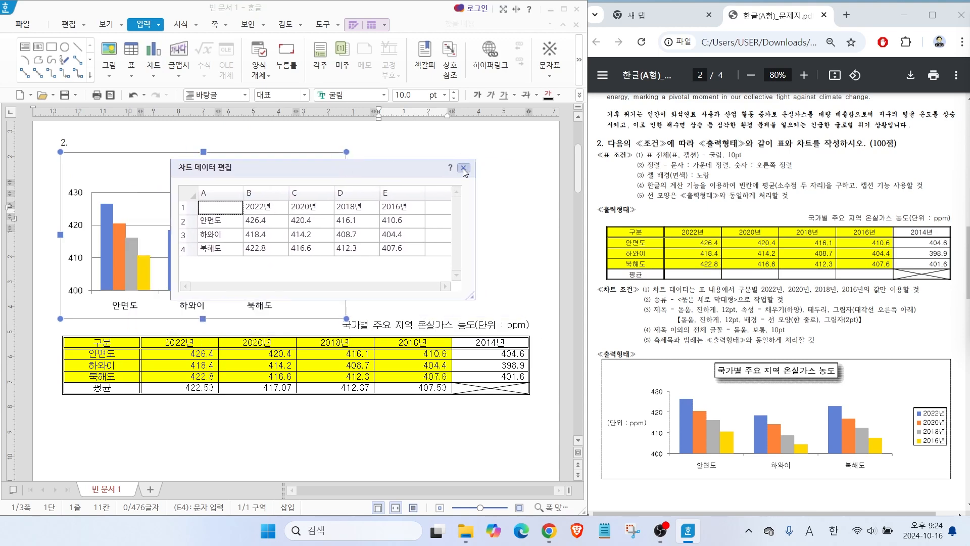
click(462, 167)
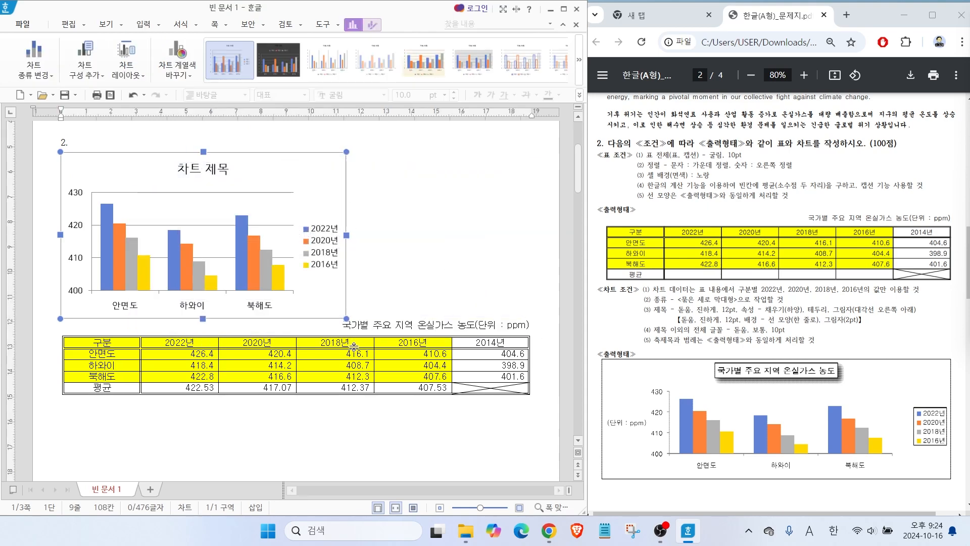
Move the chart below the greenhouse-gas table and widen it to the table's full width.
drag(327, 196, 336, 291)
drag(347, 328, 529, 320)
Replace the chart's title text with 국가별 주요 지역 온실가스 농도.
click(313, 268)
drag(730, 298, 897, 294)
mouse_move(826, 258)
mouse_down()
mouse_move(737, 213)
mouse_move(780, 252)
mouse_up()
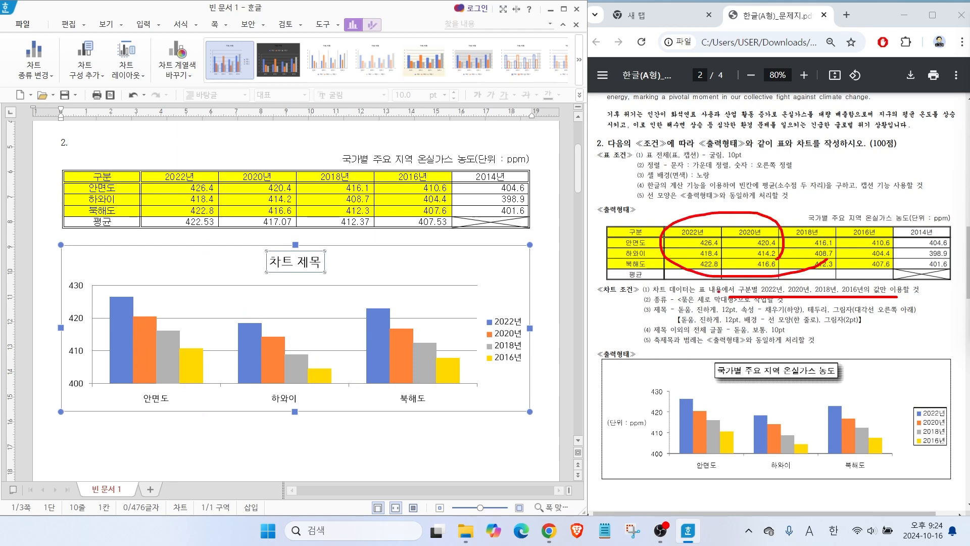
drag(685, 302, 770, 302)
drag(648, 299, 678, 320)
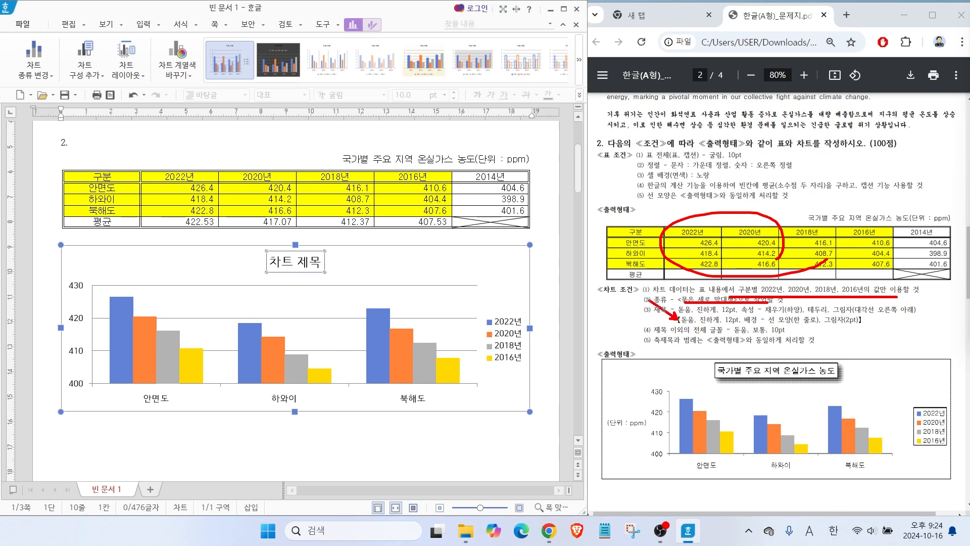
key(Escape)
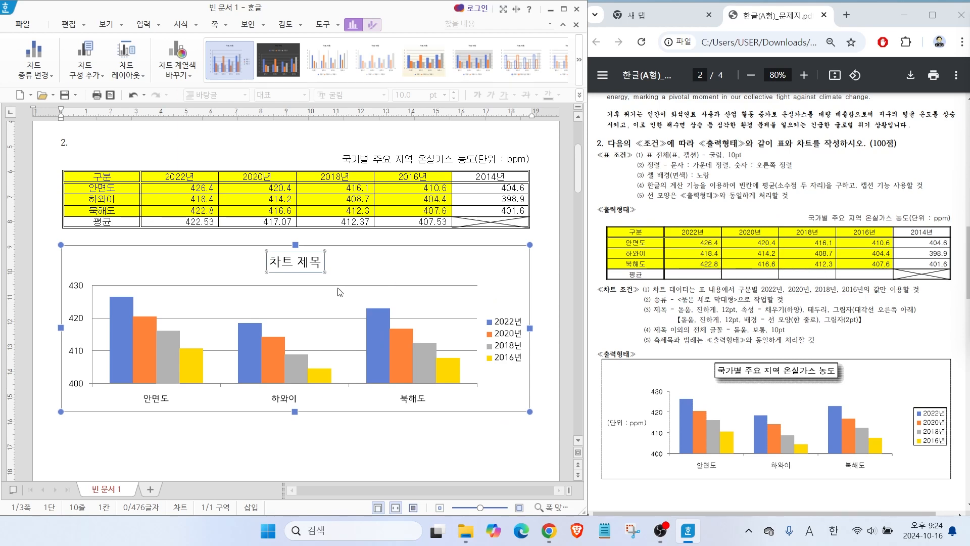
right_click(274, 265)
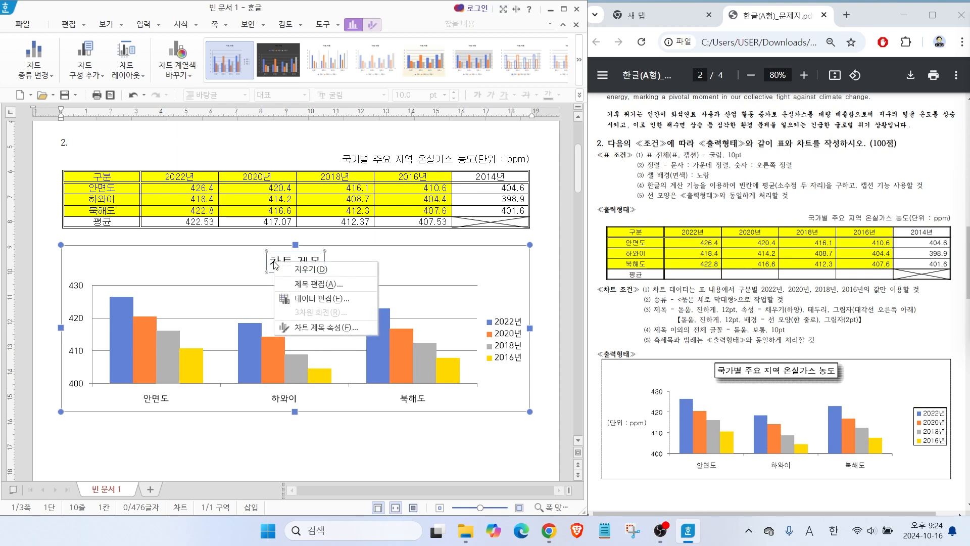
click(323, 284)
text(국가별 주요)
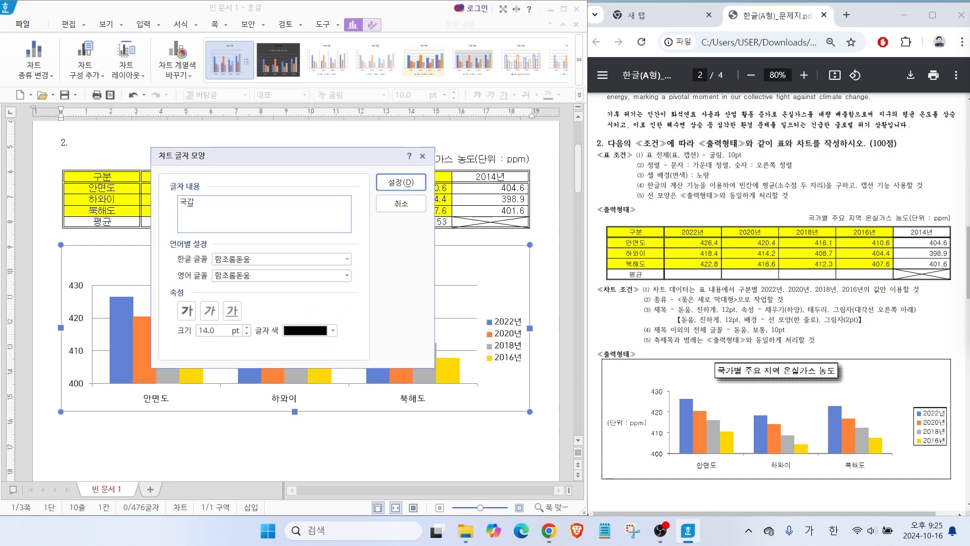
text( 지역 온실가스 농도)
key(alt)
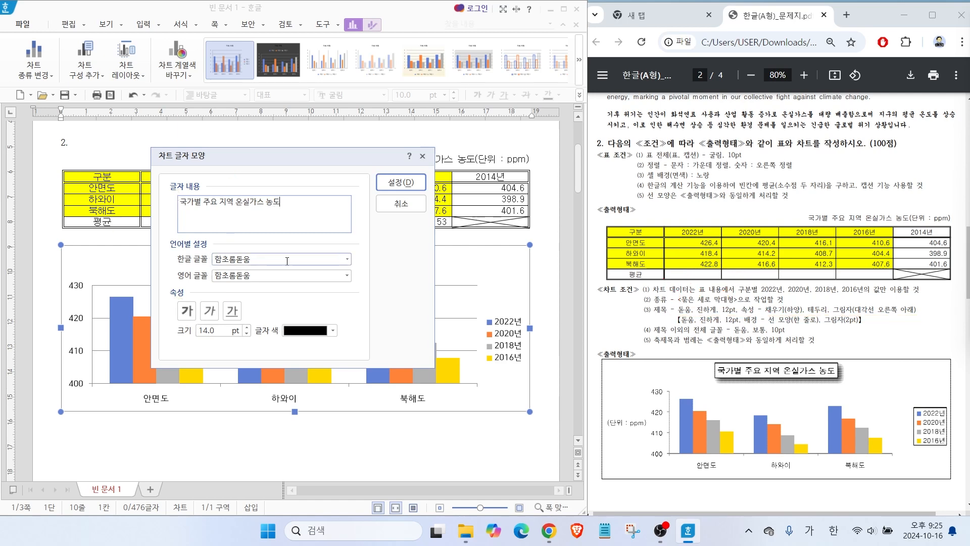
Set the chart title's Korean font to 돋움 in bold and apply the title's text settings.
click(347, 260)
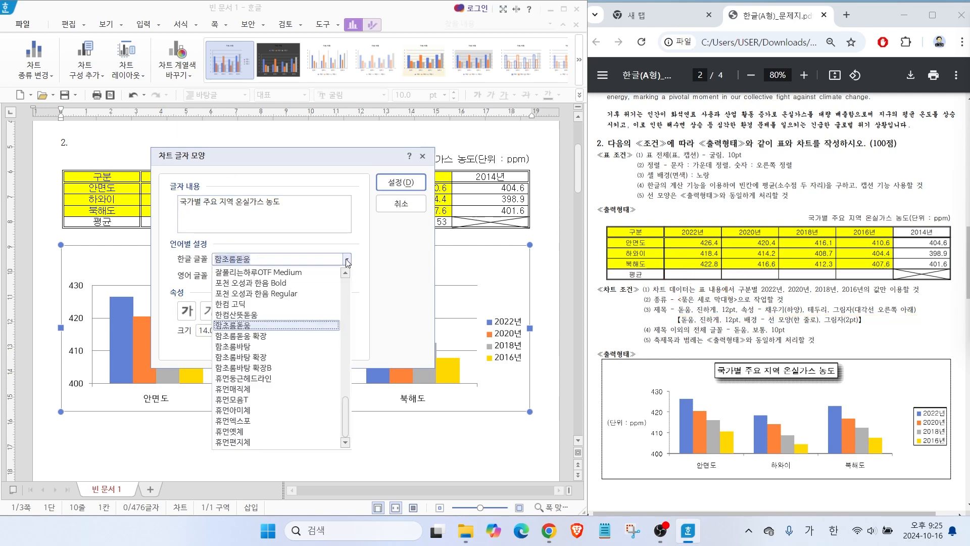
drag(344, 408, 343, 357)
click(222, 379)
click(186, 310)
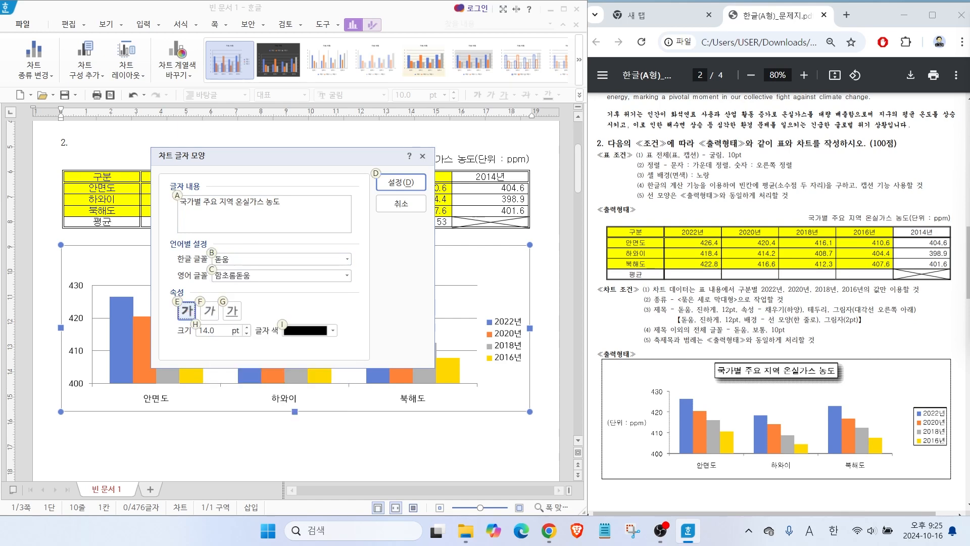
mouse_move(245, 263)
mouse_down()
mouse_move(209, 243)
mouse_move(235, 281)
mouse_up()
mouse_move(188, 331)
mouse_down()
mouse_move(190, 287)
mouse_move(215, 321)
mouse_up()
key(Escape)
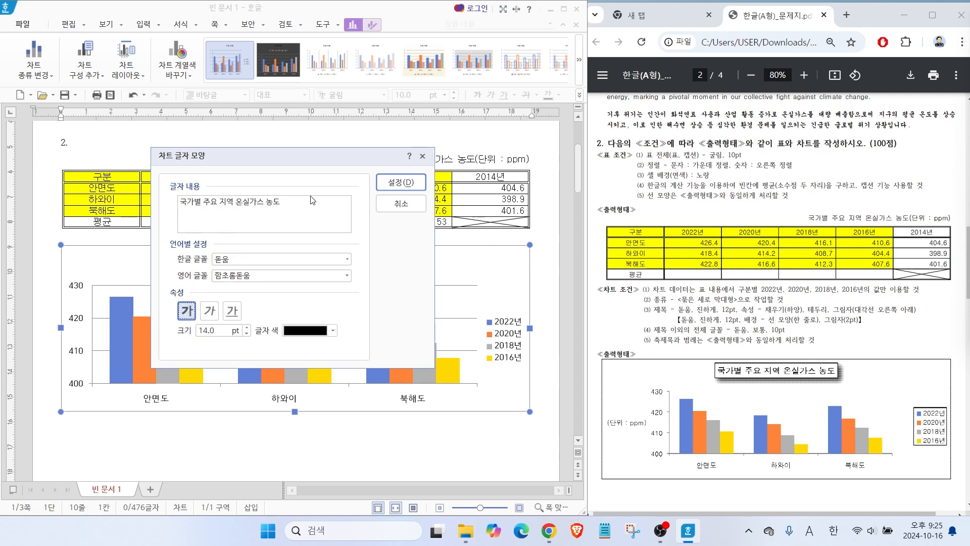
click(399, 182)
key(ctrl+2)
mouse_move(370, 278)
mouse_down()
mouse_move(336, 252)
mouse_move(346, 268)
mouse_up()
key(Escape)
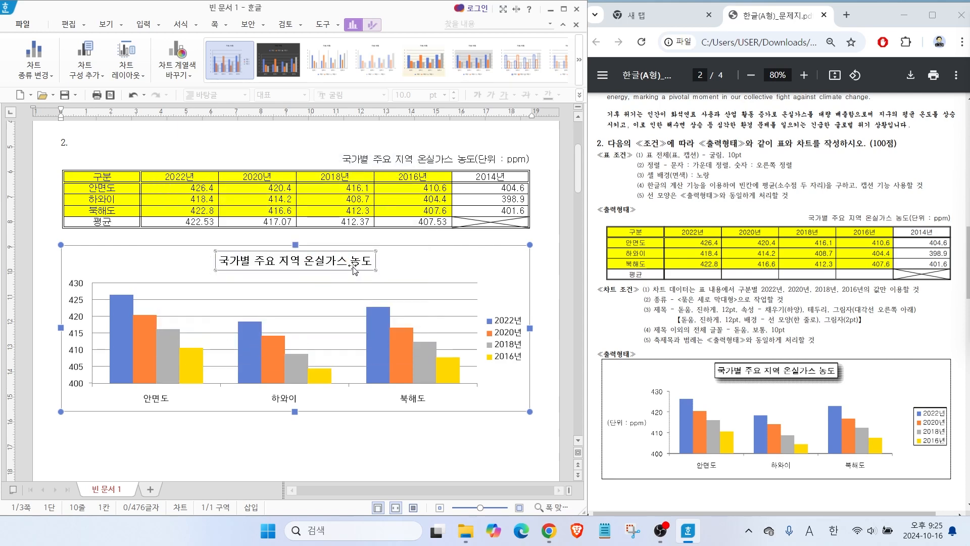
Give the chart title a white fill and a black outline in its object properties.
right_click(317, 269)
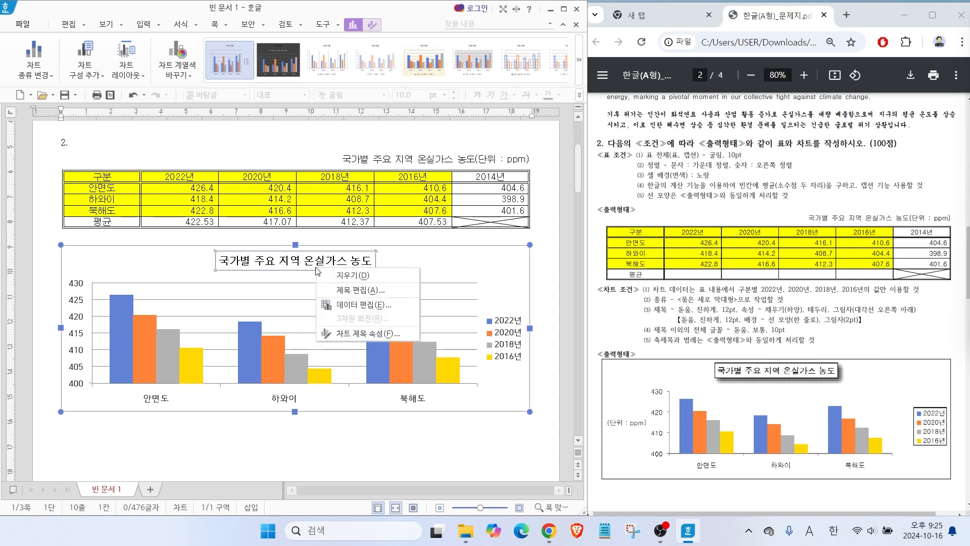
click(354, 335)
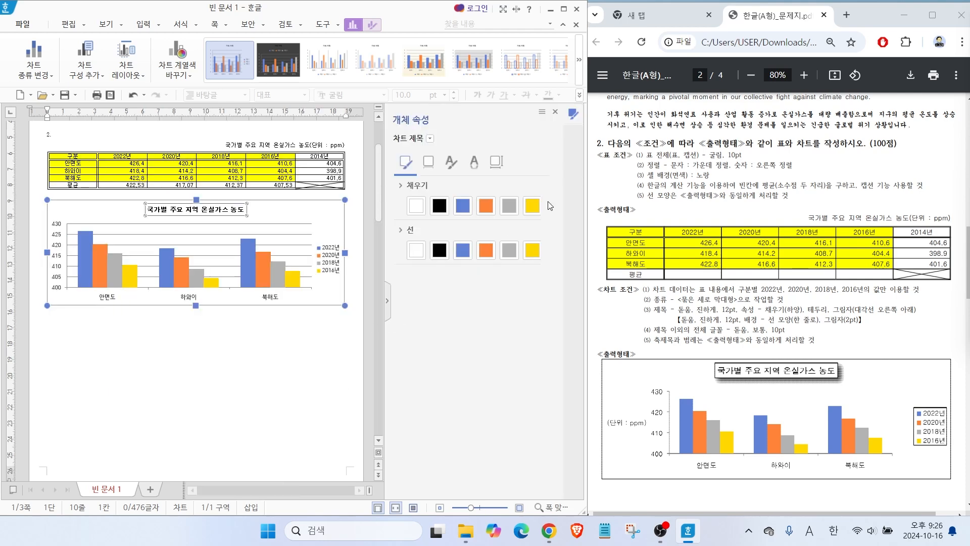
mouse_move(605, 45)
mouse_down()
mouse_move(839, 424)
mouse_move(942, 497)
mouse_up()
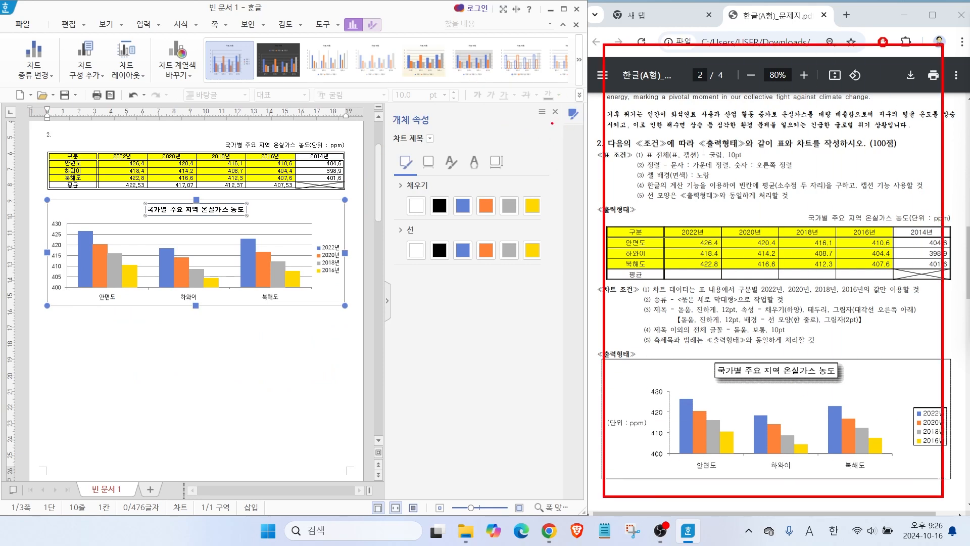
mouse_move(530, 294)
mouse_down()
mouse_move(368, 174)
mouse_move(558, 212)
mouse_move(537, 273)
mouse_up()
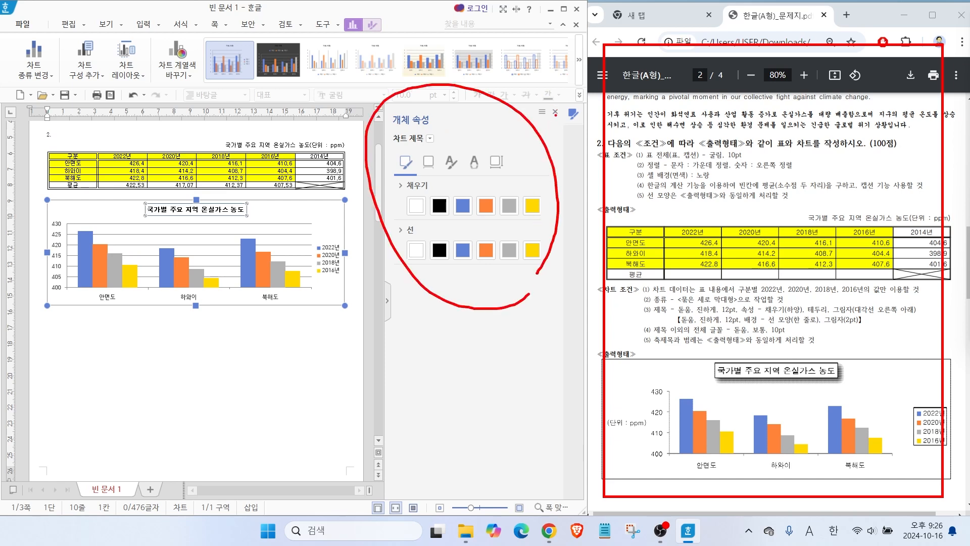
key(e)
drag(232, 202, 278, 175)
mouse_move(435, 152)
mouse_down()
mouse_move(404, 123)
mouse_move(435, 148)
mouse_up()
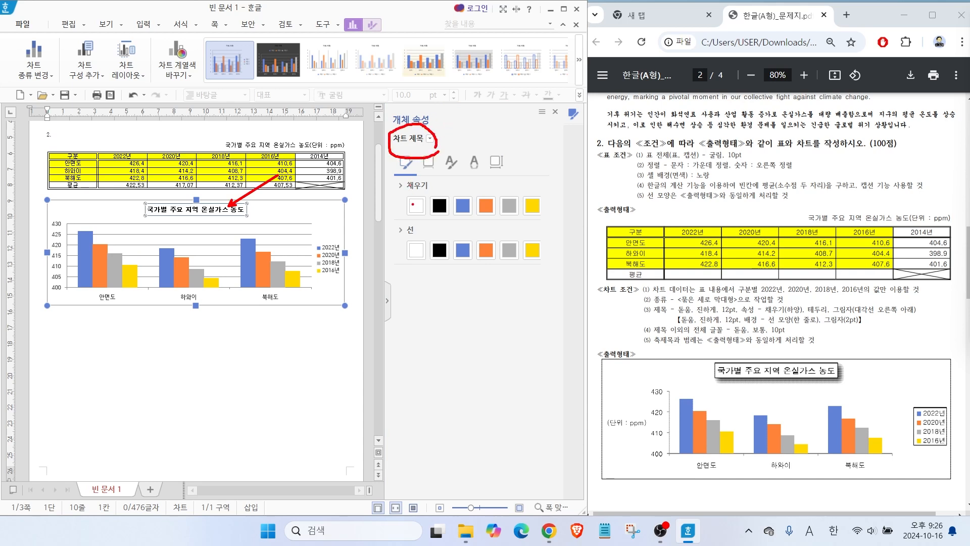
key(Escape)
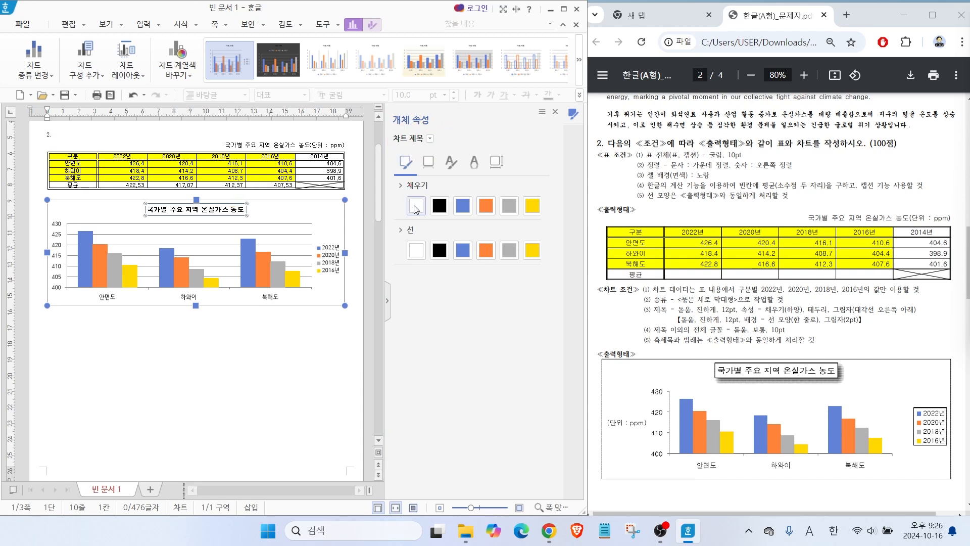
click(439, 250)
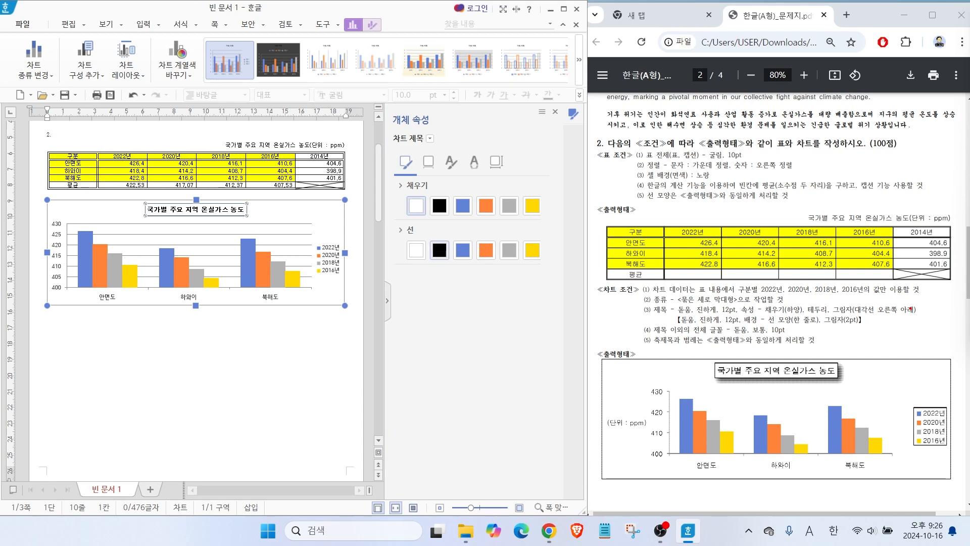
drag(853, 283, 830, 305)
mouse_move(475, 293)
mouse_down()
mouse_move(441, 264)
mouse_move(449, 247)
mouse_up()
drag(399, 221, 430, 218)
drag(798, 314, 905, 314)
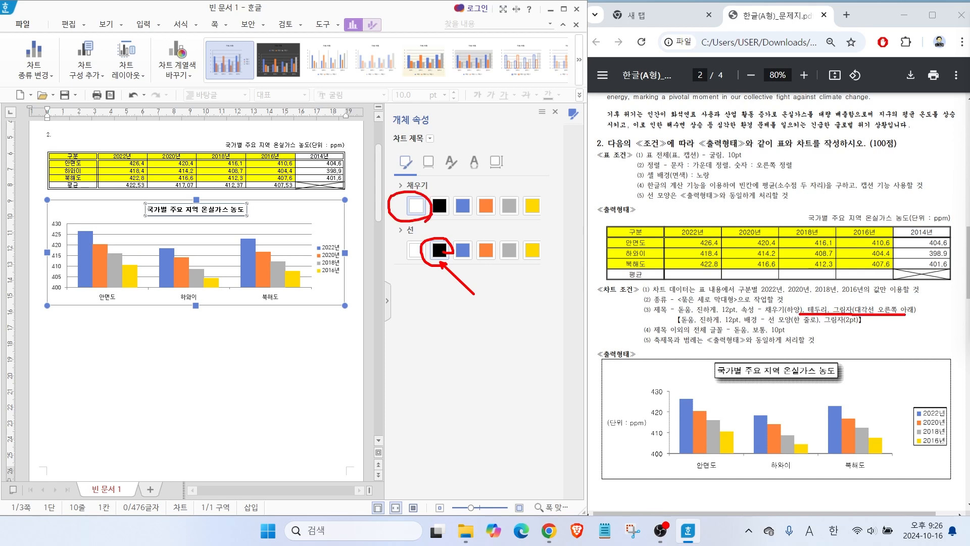
Apply a 대각선 오른쪽 아래 shadow to the chart title and close its properties.
click(429, 164)
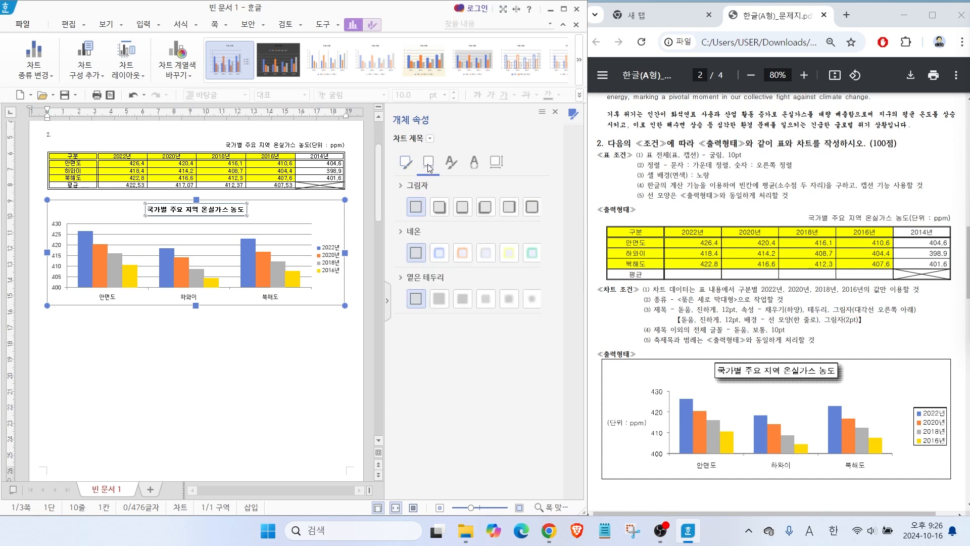
click(436, 211)
click(555, 111)
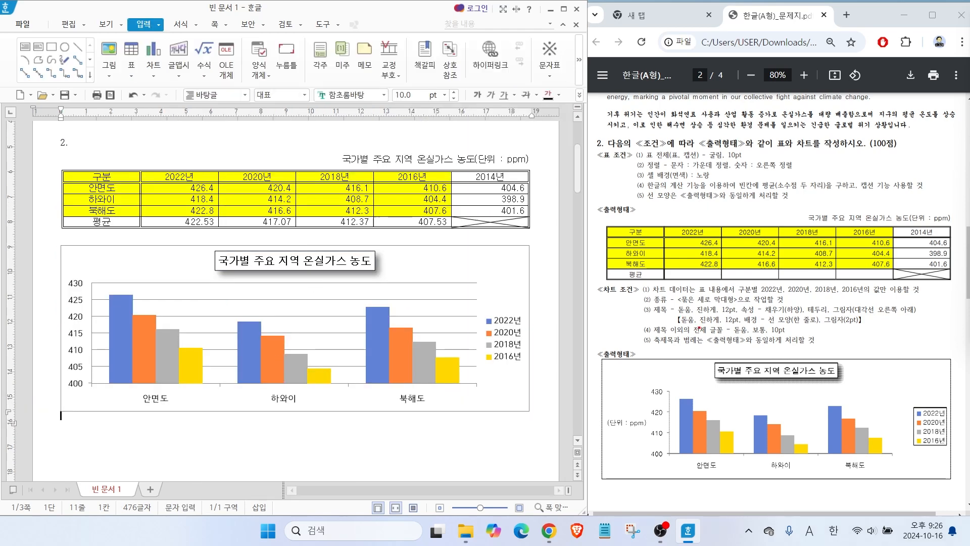
mouse_move(681, 284)
mouse_down()
mouse_move(697, 322)
mouse_move(783, 325)
mouse_up()
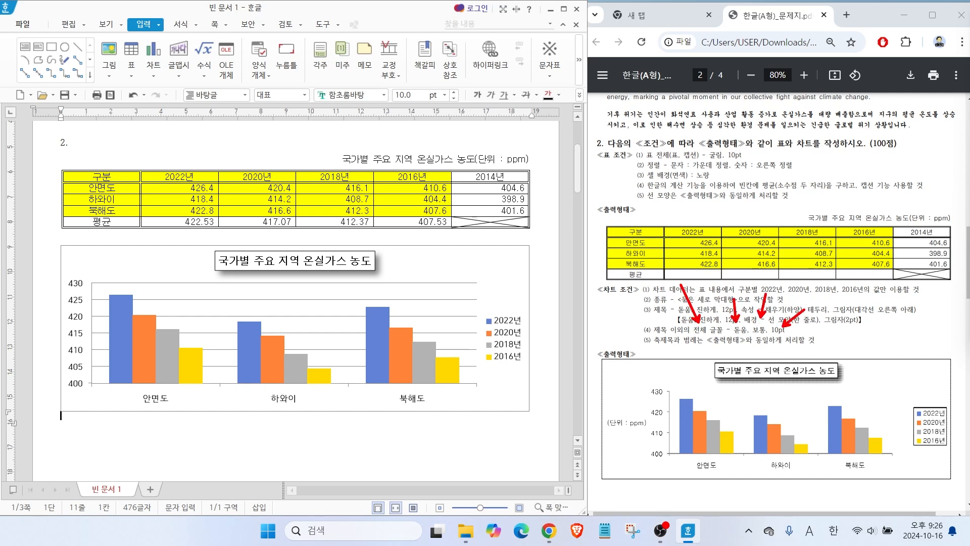
mouse_move(303, 266)
mouse_down()
mouse_move(332, 248)
mouse_move(315, 259)
mouse_up()
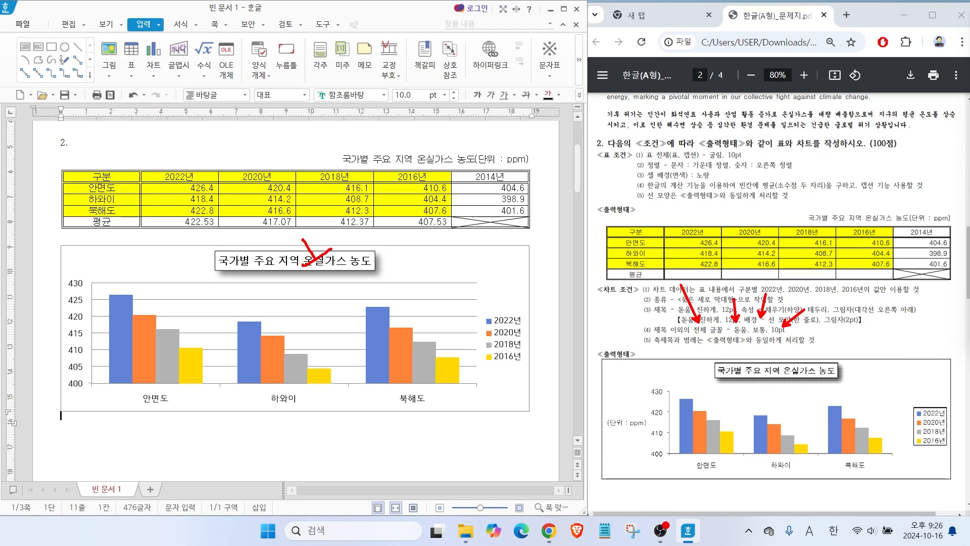
key(Escape)
Set the Korean font of the chart's value axis labels to 돋움.
click(71, 285)
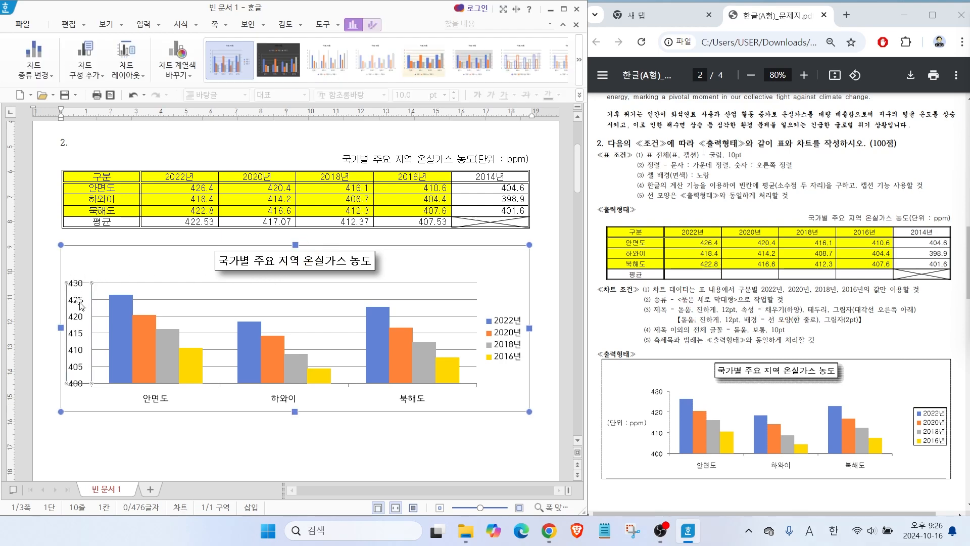
right_click(77, 303)
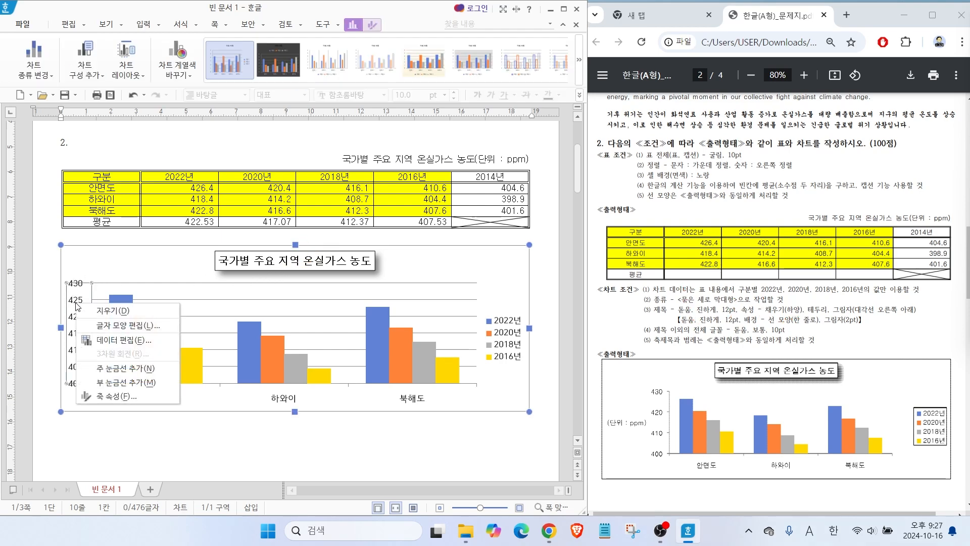
click(128, 325)
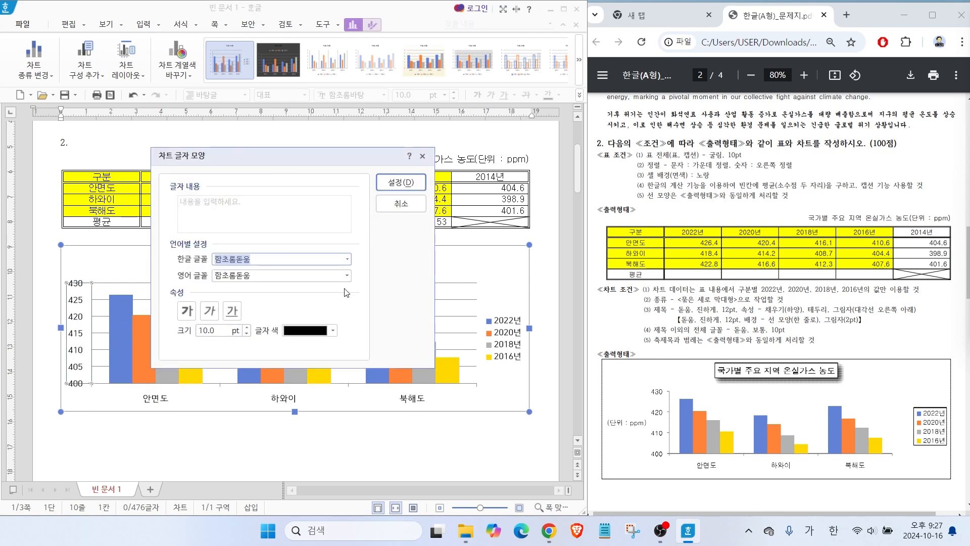
click(345, 260)
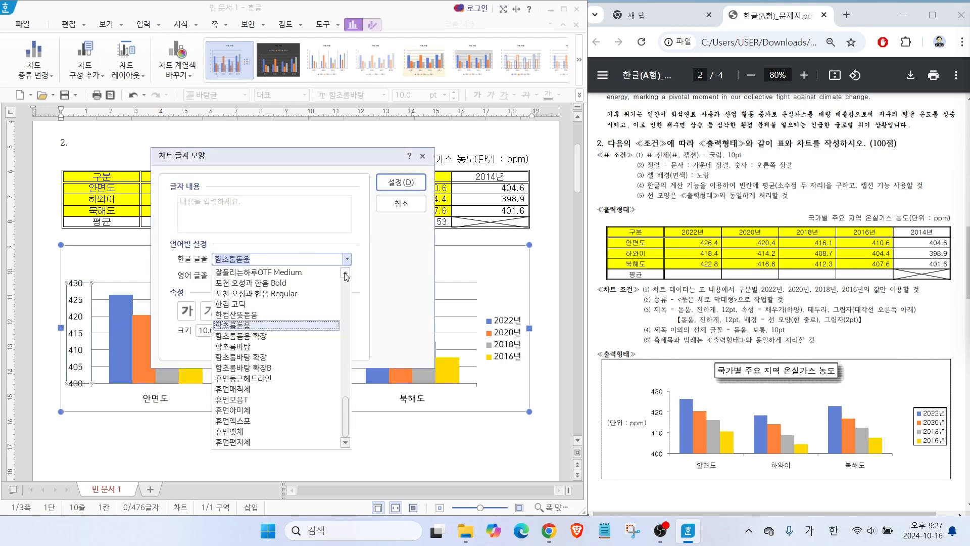
drag(347, 416, 348, 364)
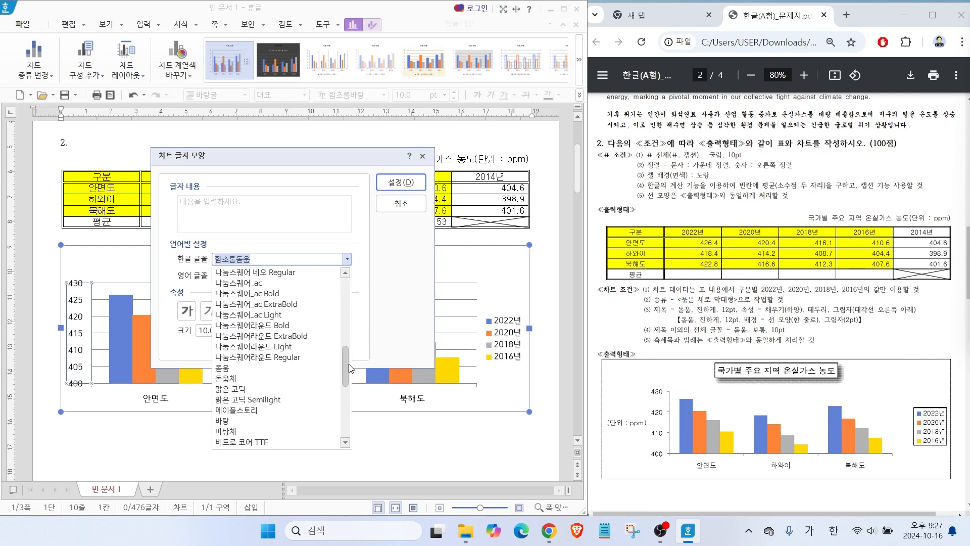
click(243, 373)
click(401, 182)
Set the Korean font of the chart's category axis labels to 돋움.
right_click(282, 405)
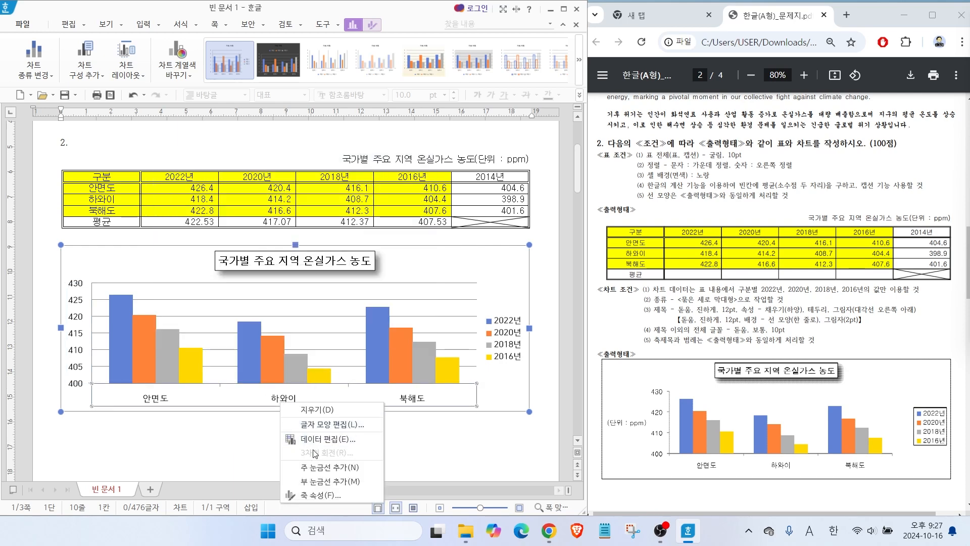
click(313, 427)
click(347, 259)
drag(348, 404, 354, 359)
click(295, 316)
click(390, 183)
Set the chart legend's Korean font to 돋움 and deselect the chart.
right_click(502, 341)
click(525, 366)
click(347, 259)
scroll(356, 295, up, 10)
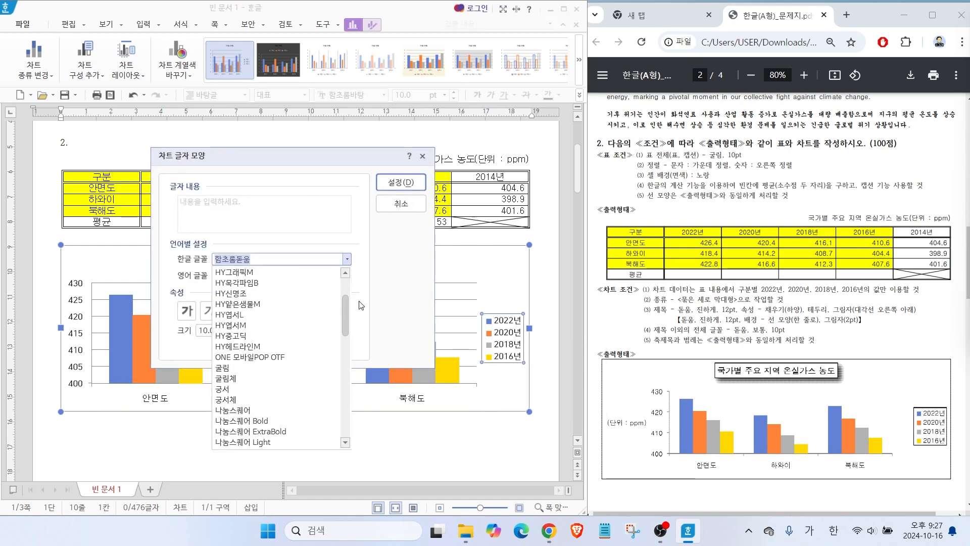
click(232, 391)
click(385, 181)
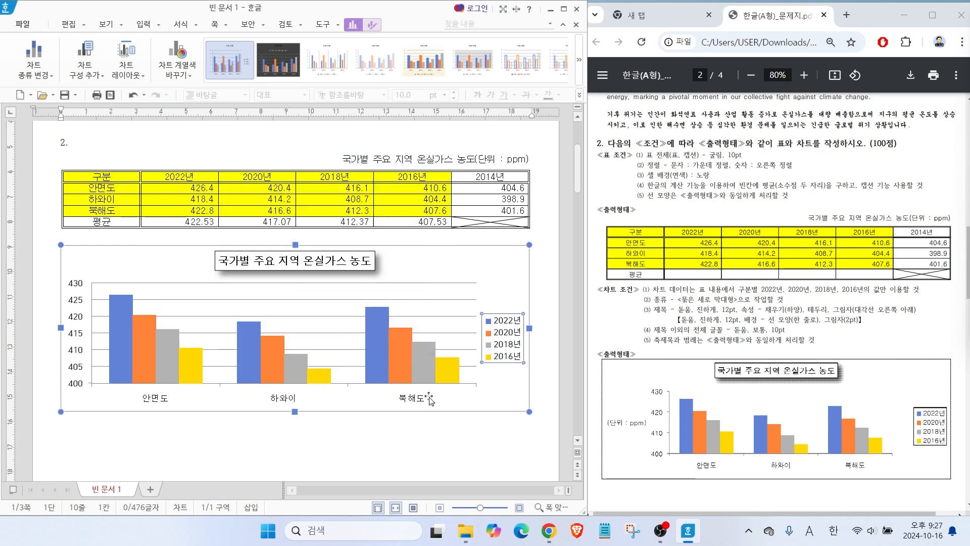
click(415, 459)
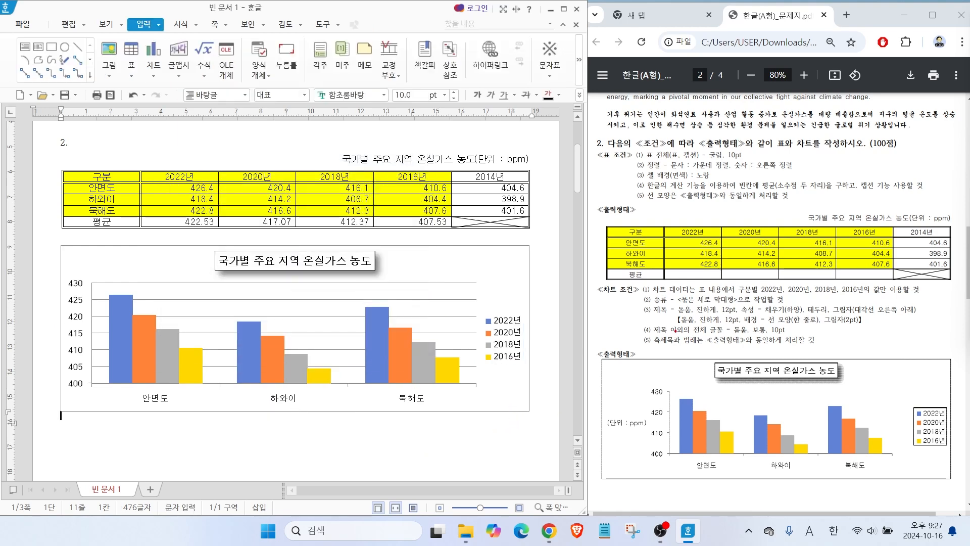
drag(648, 317, 673, 343)
mouse_move(725, 312)
mouse_down()
mouse_move(697, 334)
mouse_move(794, 341)
mouse_move(792, 350)
mouse_up()
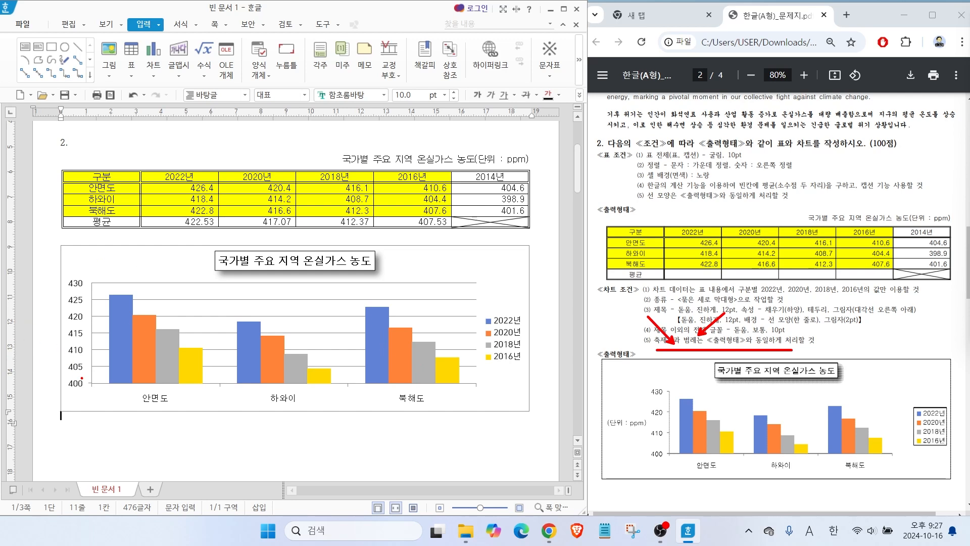
drag(70, 272, 84, 386)
mouse_move(667, 439)
mouse_down()
mouse_move(581, 412)
mouse_move(622, 443)
mouse_up()
key(Escape)
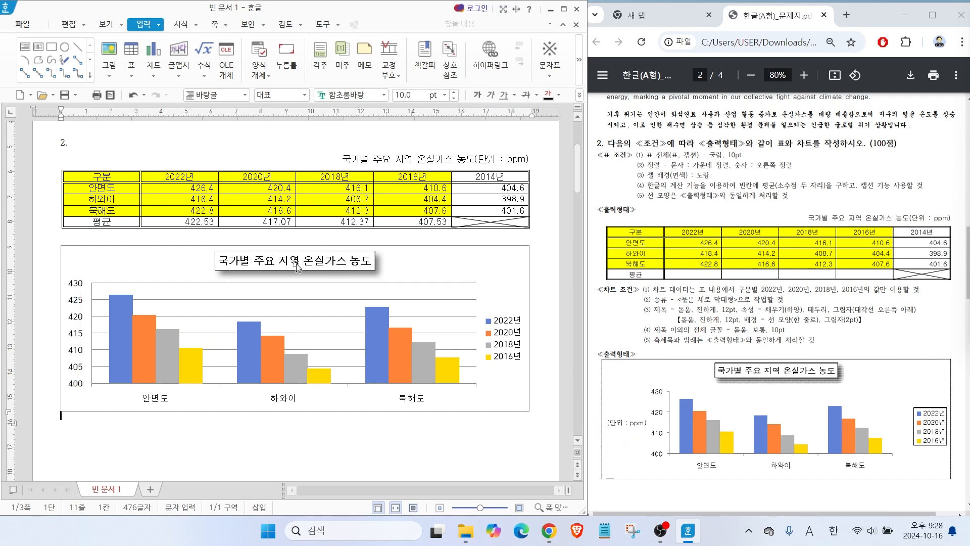
click(326, 268)
click(326, 268)
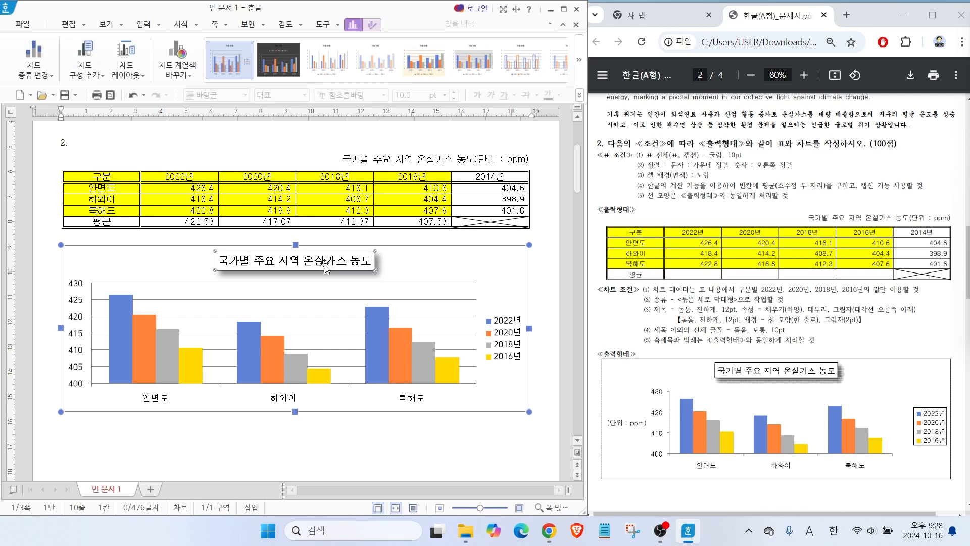
right_click(325, 268)
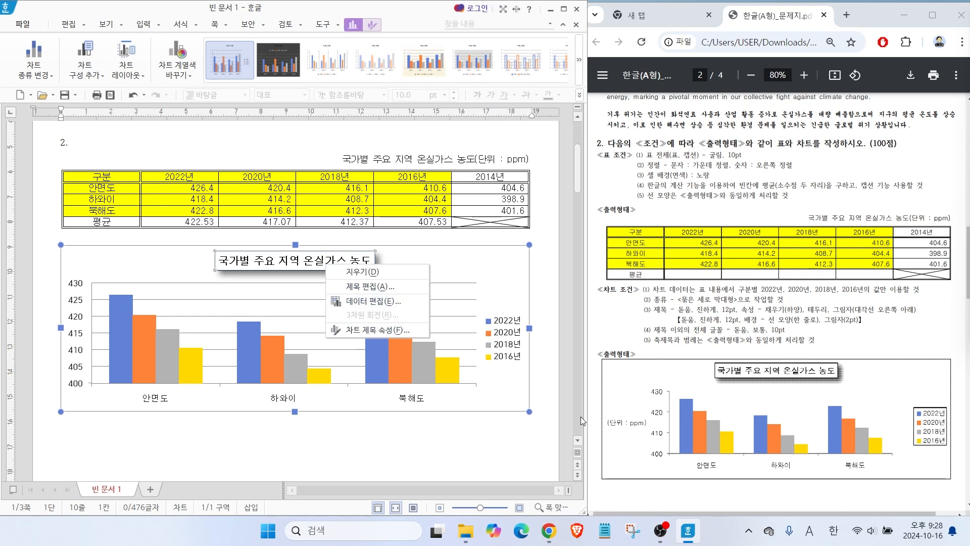
click(246, 427)
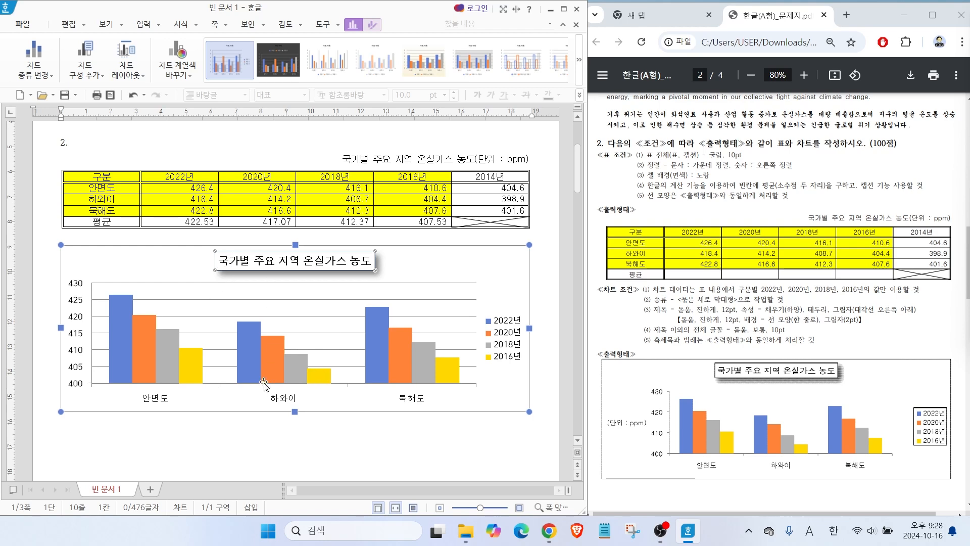
mouse_move(374, 41)
mouse_down()
mouse_move(375, 7)
mouse_move(379, 45)
mouse_move(351, 67)
mouse_up()
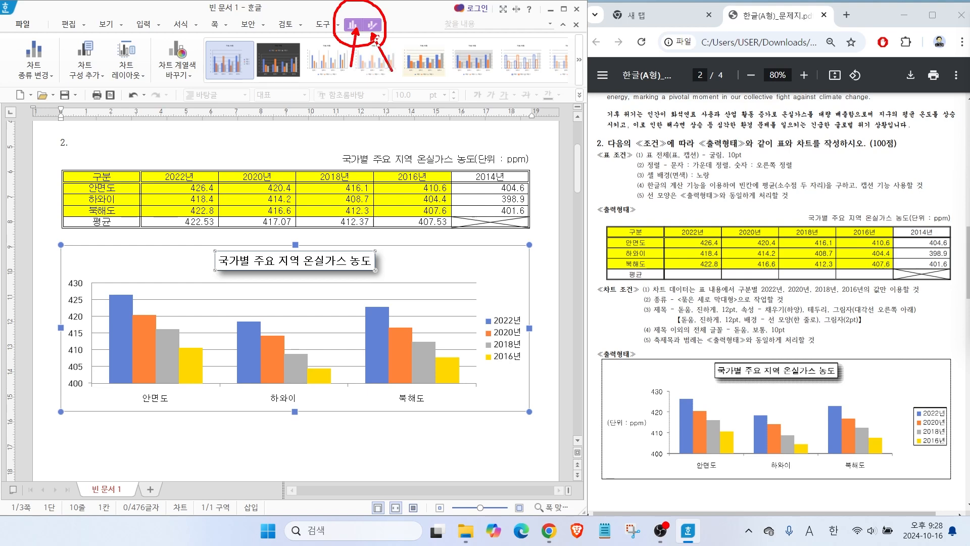
Add a 기본 세로 axis title to the chart's value axis.
click(100, 76)
key(ctrl+2)
mouse_move(112, 90)
mouse_down()
mouse_move(80, 12)
mouse_move(99, 96)
mouse_up()
click(89, 81)
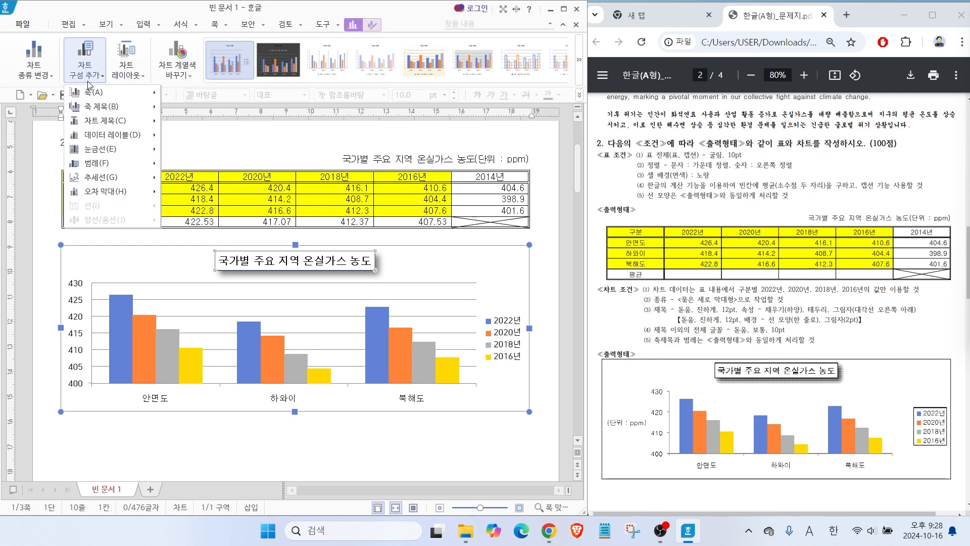
mouse_move(94, 107)
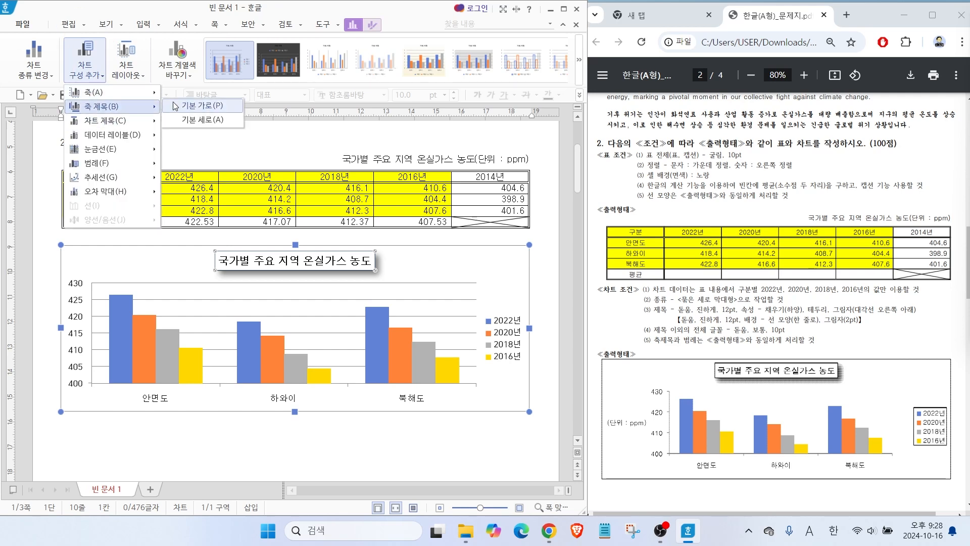
click(202, 120)
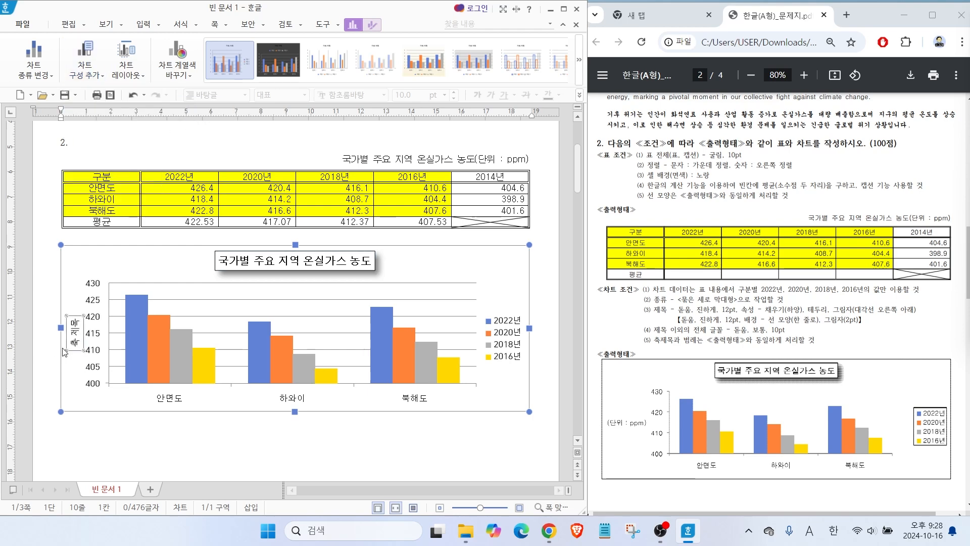
Replace the vertical axis title's text with (단위 : ppm) and set its Korean font to 돋움.
right_click(76, 342)
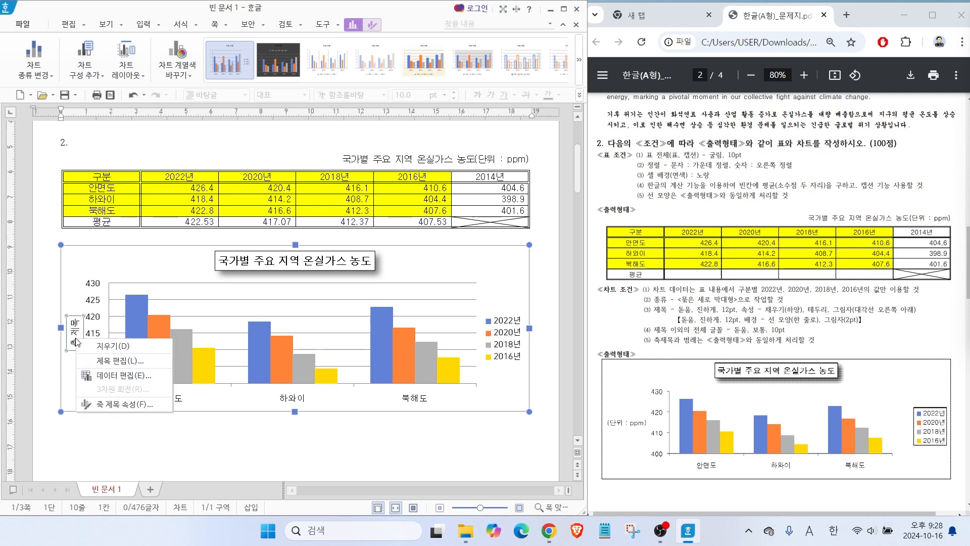
click(120, 360)
text((단위 : ppm))
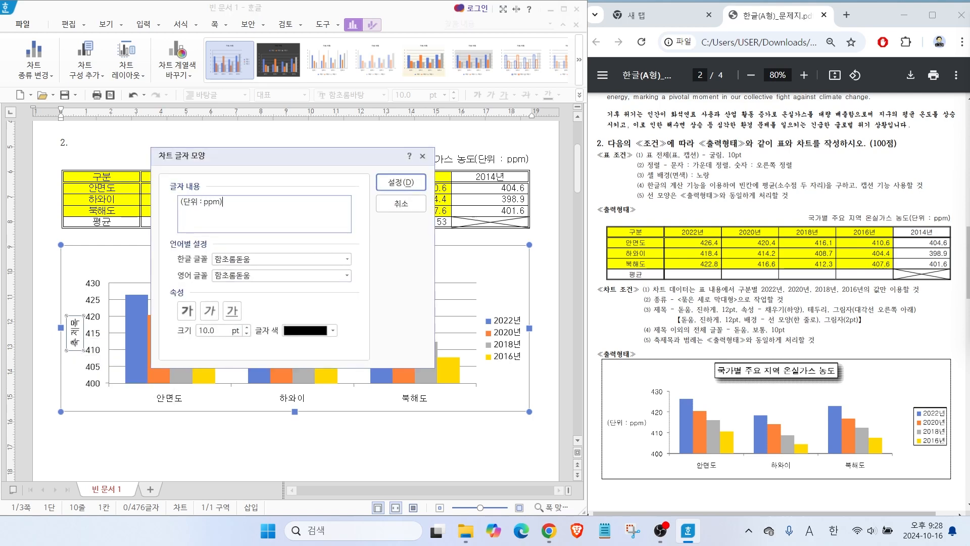
click(347, 259)
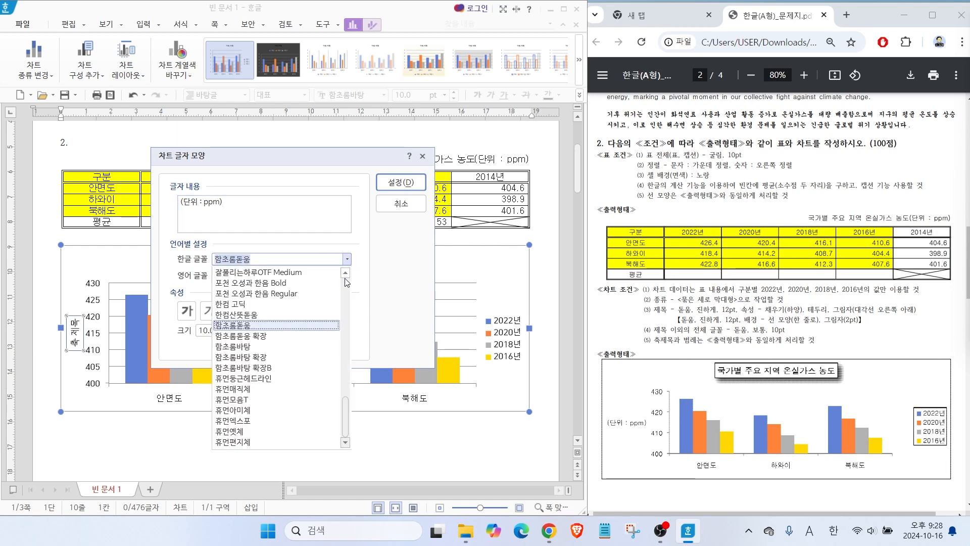
scroll(345, 361, up, 10)
click(237, 380)
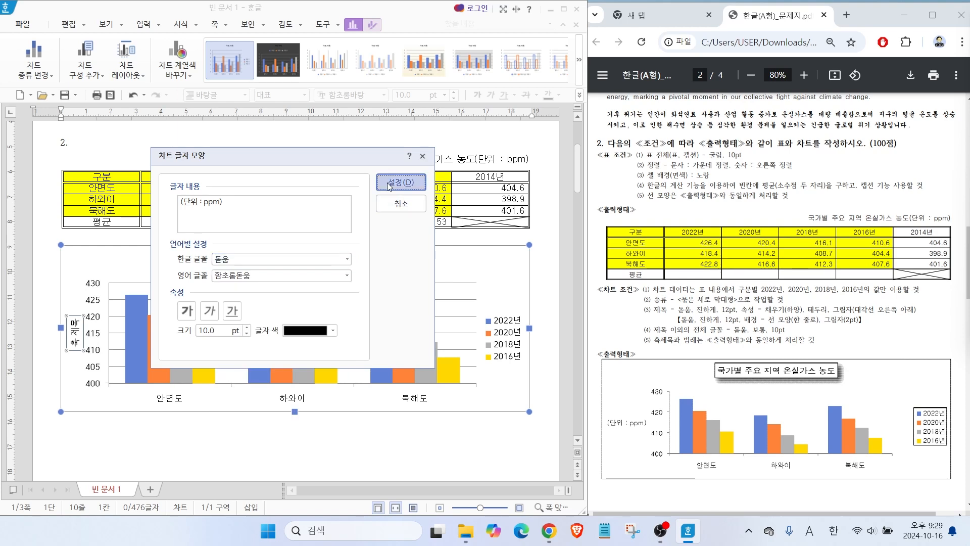
click(392, 184)
drag(628, 413, 602, 384)
drag(603, 432, 668, 431)
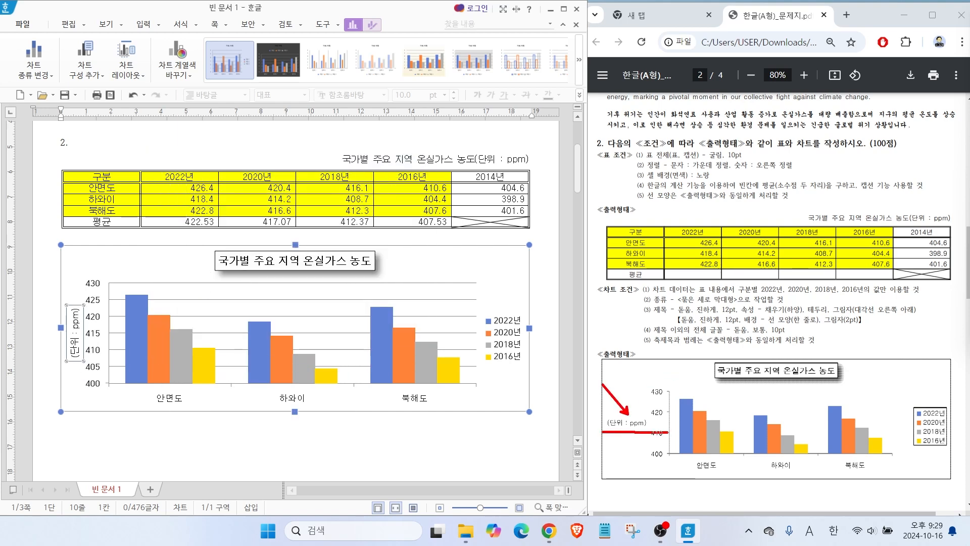
Set the text direction of the chart's value axis title to 가로.
drag(76, 366, 77, 291)
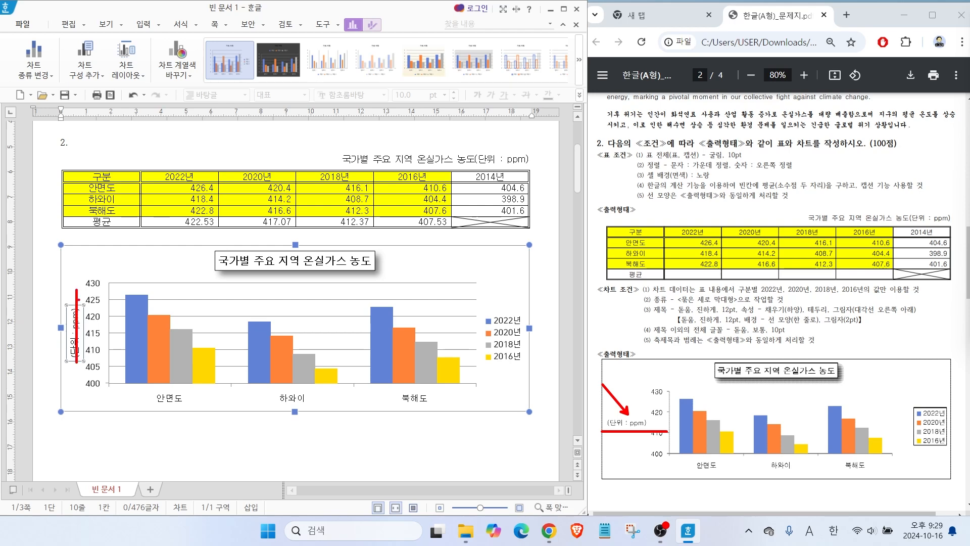
key(Escape)
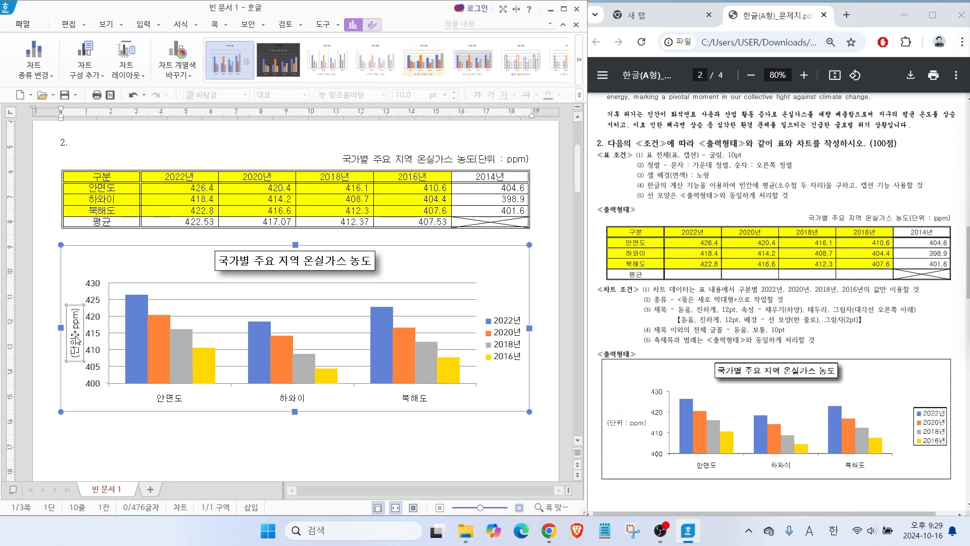
right_click(76, 338)
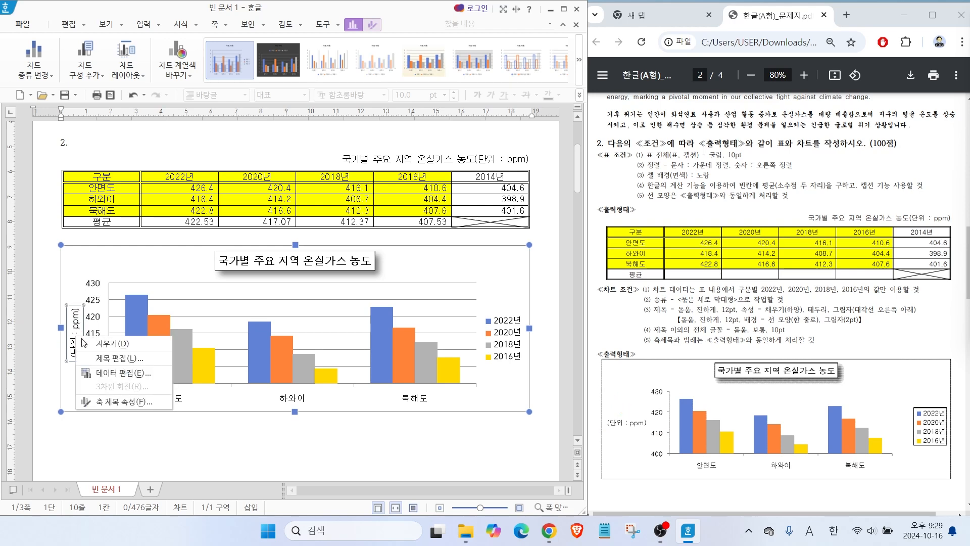
click(115, 399)
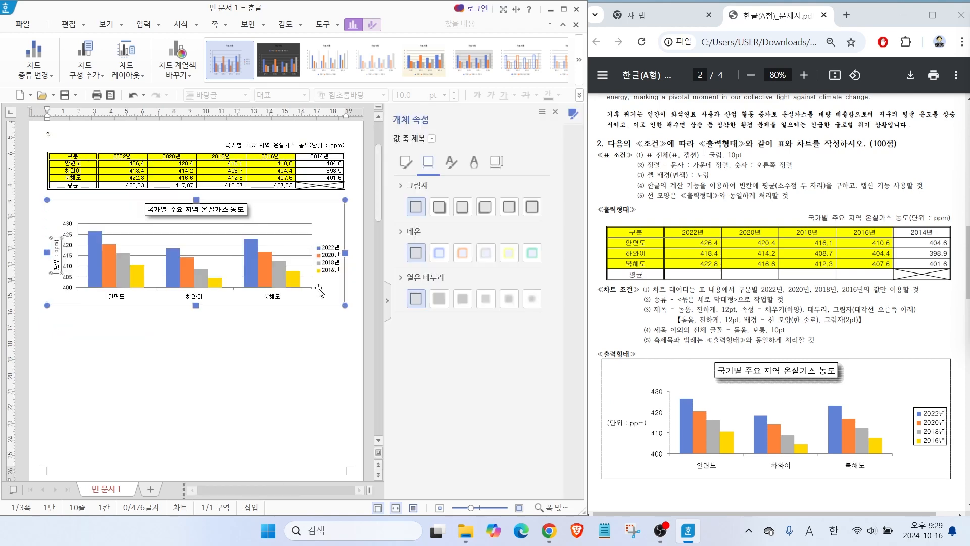
click(496, 162)
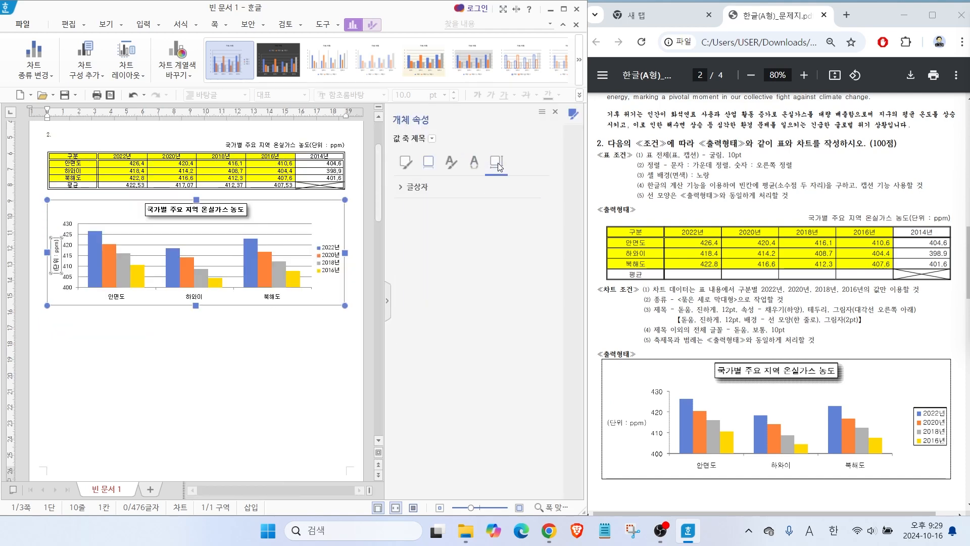
key(ctrl+2)
drag(487, 153, 505, 188)
drag(404, 168, 455, 212)
key(Escape)
click(414, 188)
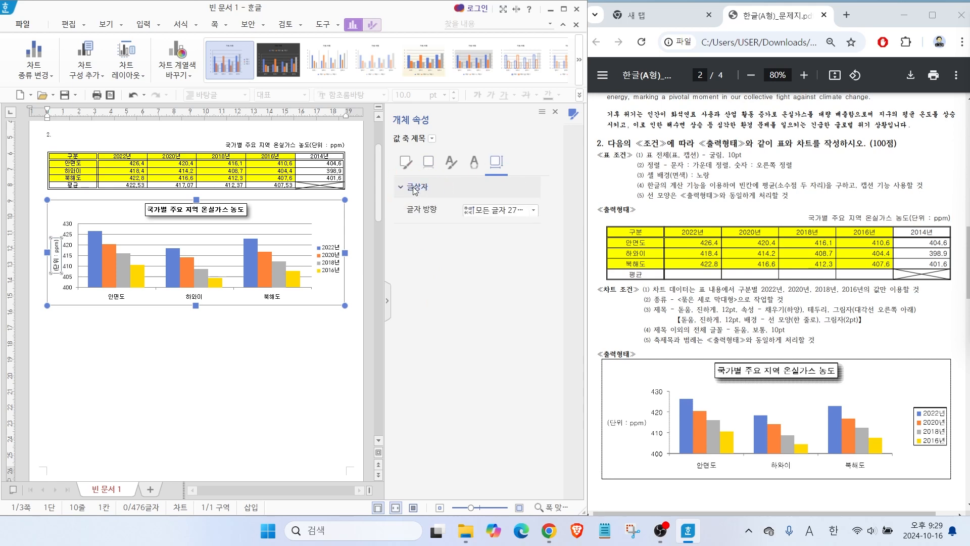
click(506, 211)
click(488, 225)
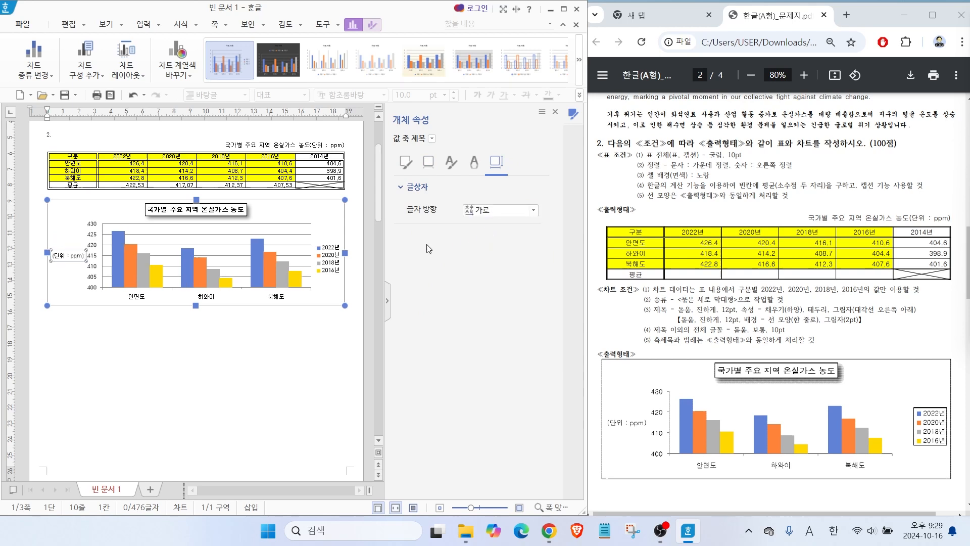
Apply a black outline to the chart legend and close its properties.
click(324, 253)
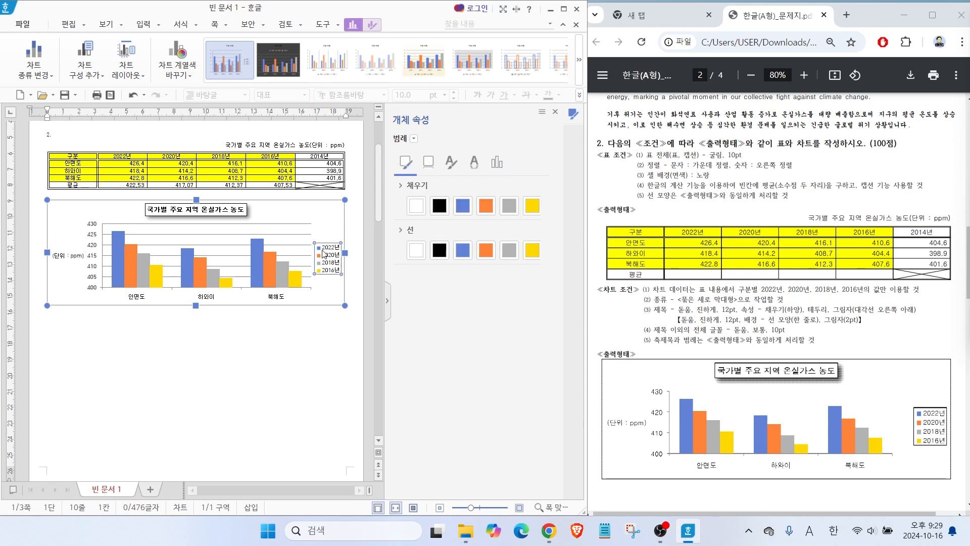
drag(301, 203, 330, 244)
drag(891, 381, 923, 405)
mouse_move(341, 275)
mouse_down()
mouse_move(314, 272)
mouse_move(355, 263)
mouse_up()
mouse_move(415, 153)
mouse_down()
mouse_move(408, 111)
mouse_move(422, 144)
mouse_up()
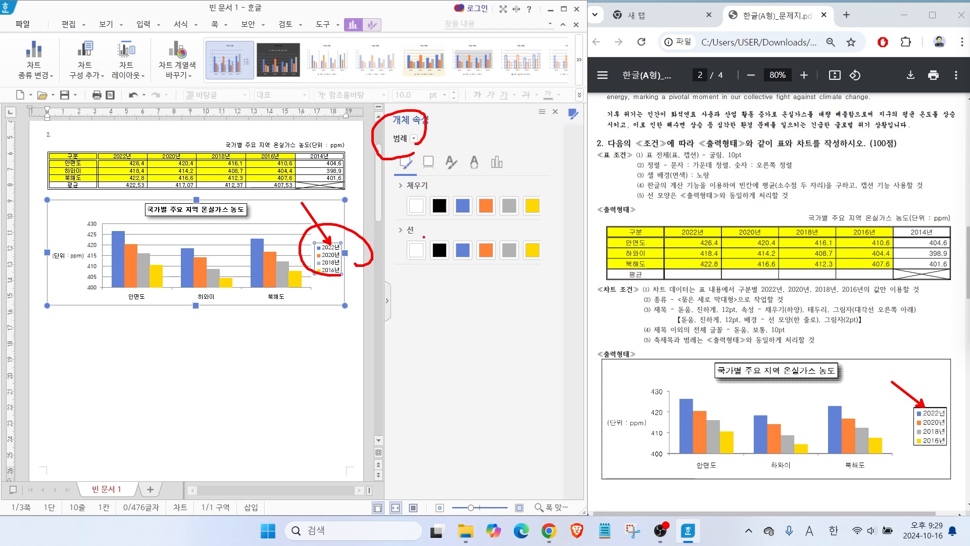
key(Escape)
click(439, 256)
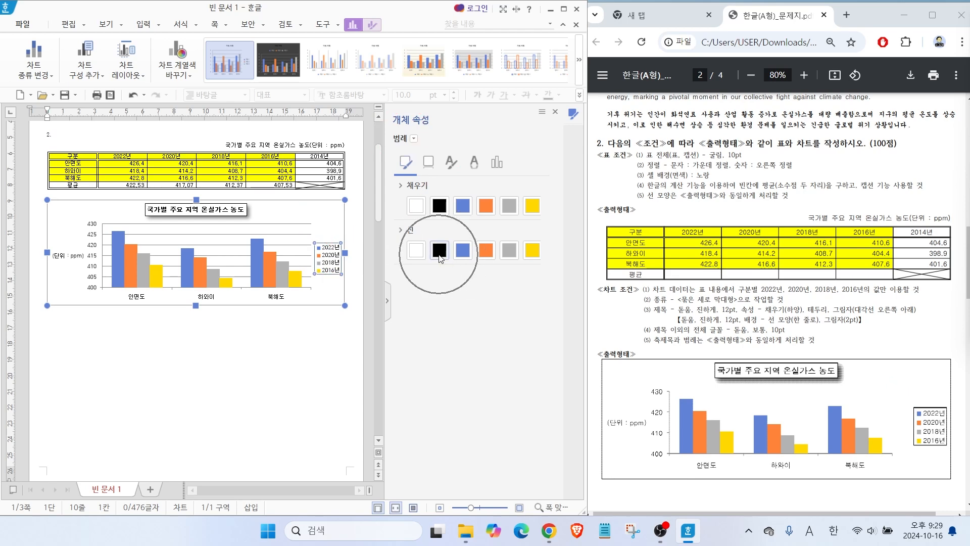
click(556, 115)
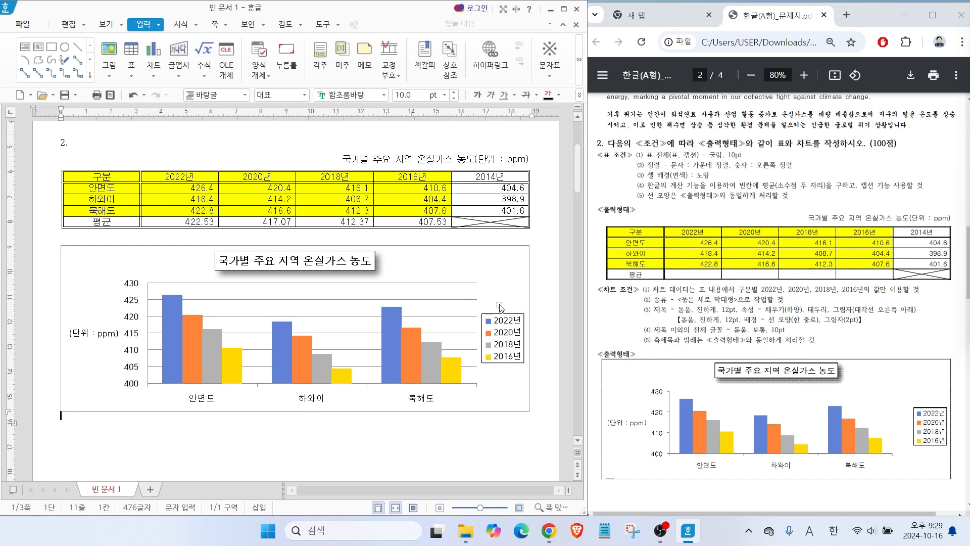
Delete the chart's horizontal gridlines.
drag(323, 300, 352, 281)
click(321, 303)
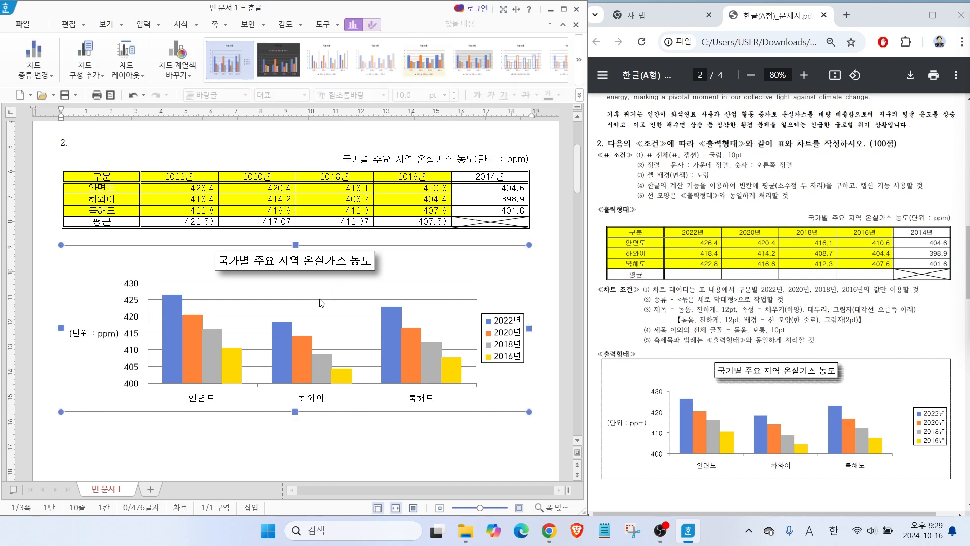
right_click(320, 302)
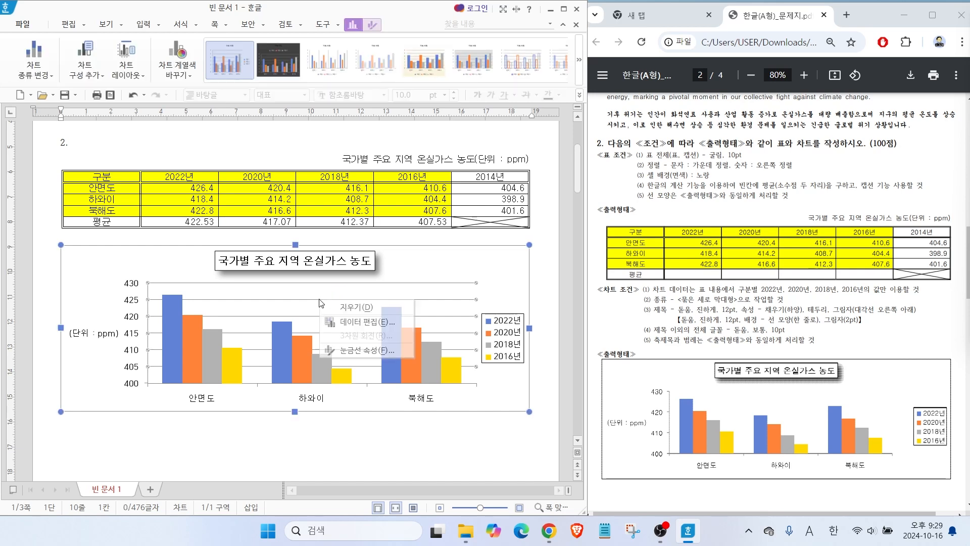
click(348, 307)
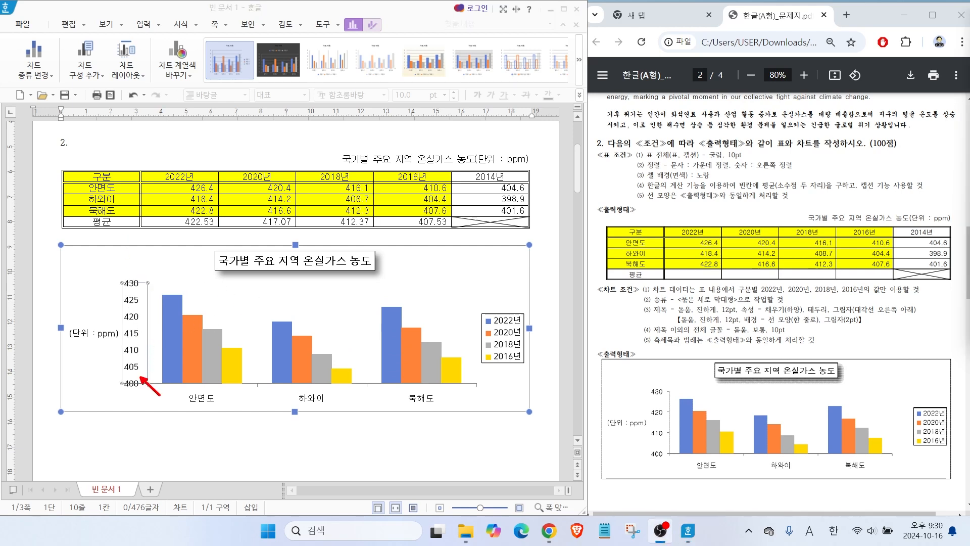
drag(132, 282, 162, 269)
drag(667, 457, 699, 476)
drag(666, 391, 696, 382)
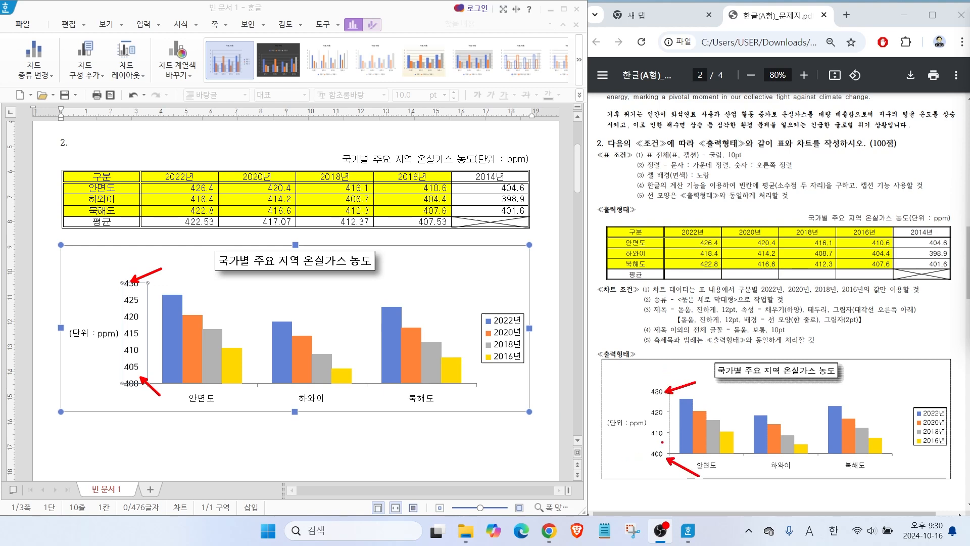
mouse_move(653, 410)
mouse_down()
mouse_move(647, 424)
mouse_move(647, 408)
mouse_up()
drag(139, 360, 134, 317)
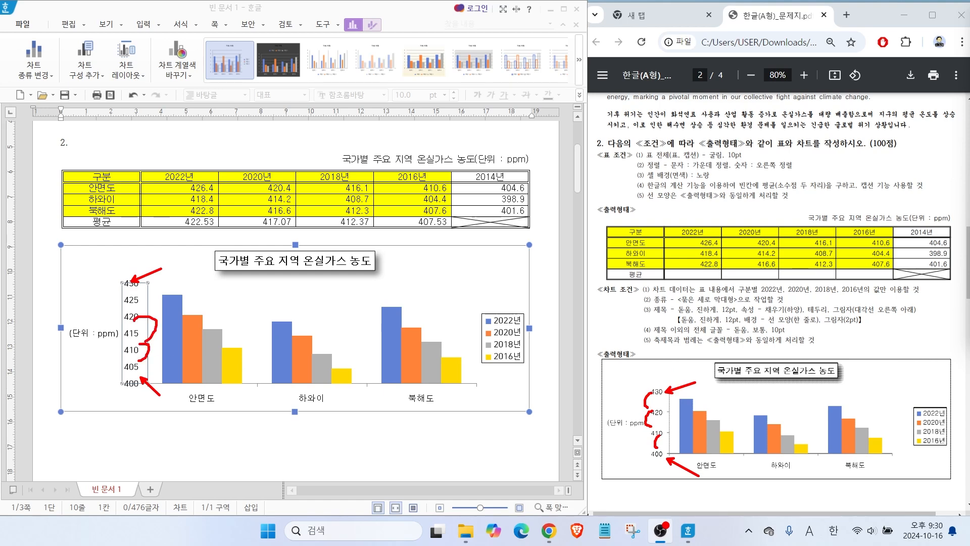
key(Escape)
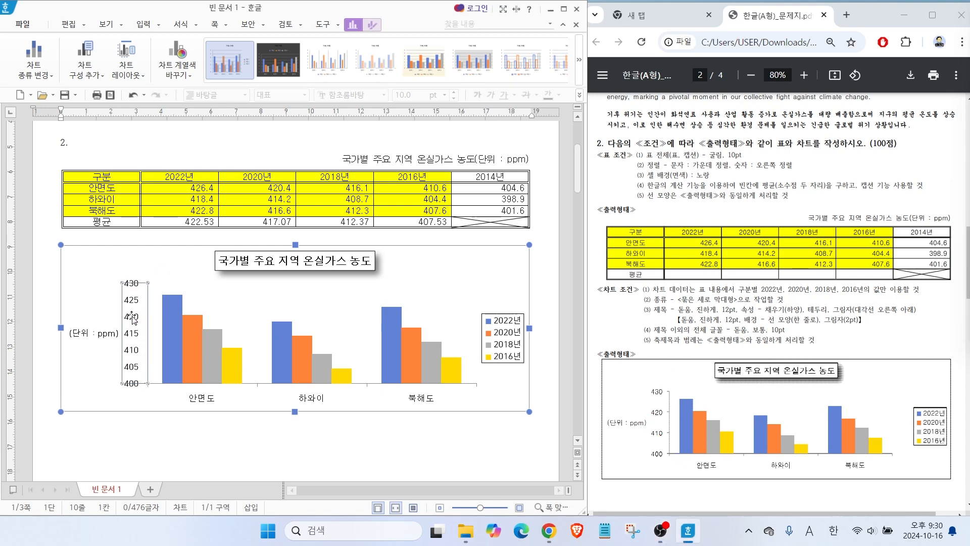
Fix the value axis at minimum 400, maximum 430 and major unit 10, and deselect the chart.
right_click(132, 319)
click(167, 408)
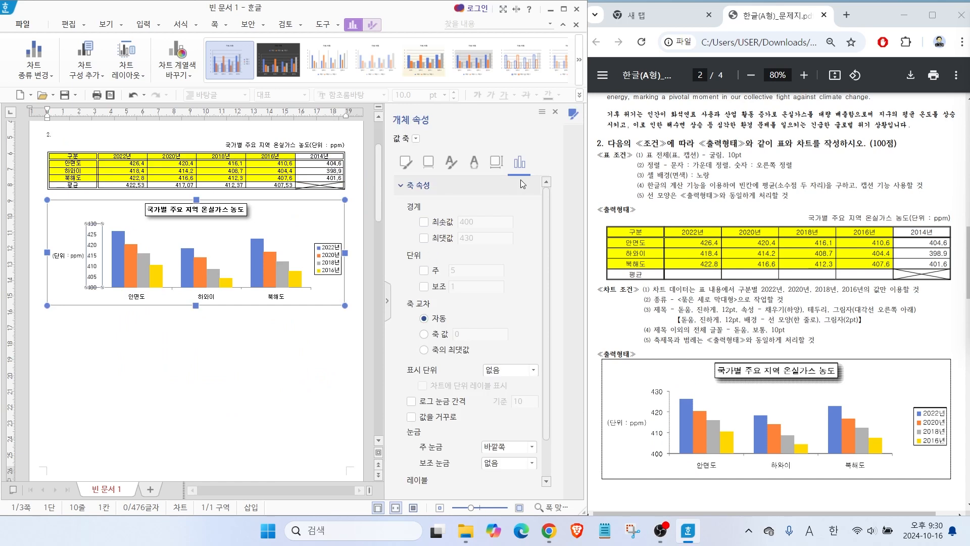
click(423, 223)
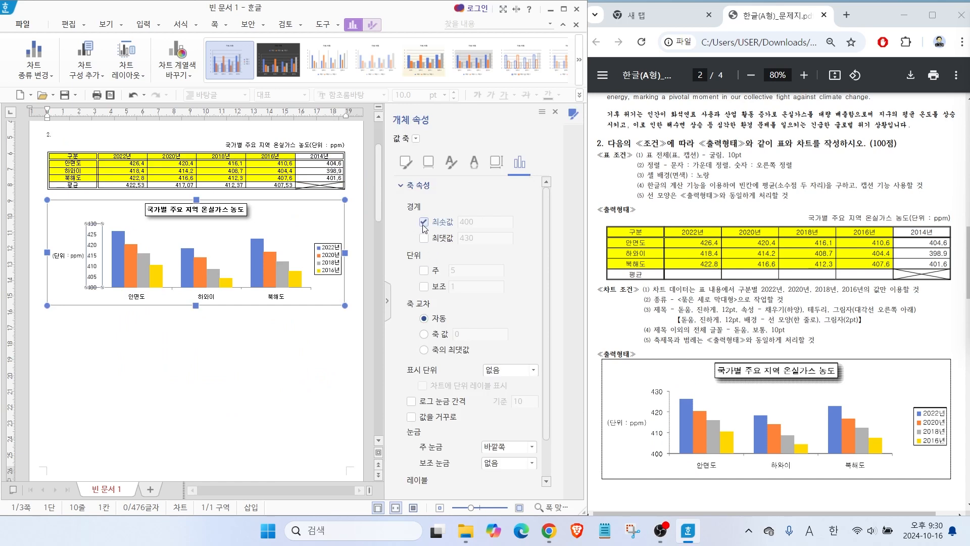
click(423, 238)
click(424, 270)
drag(486, 270, 403, 265)
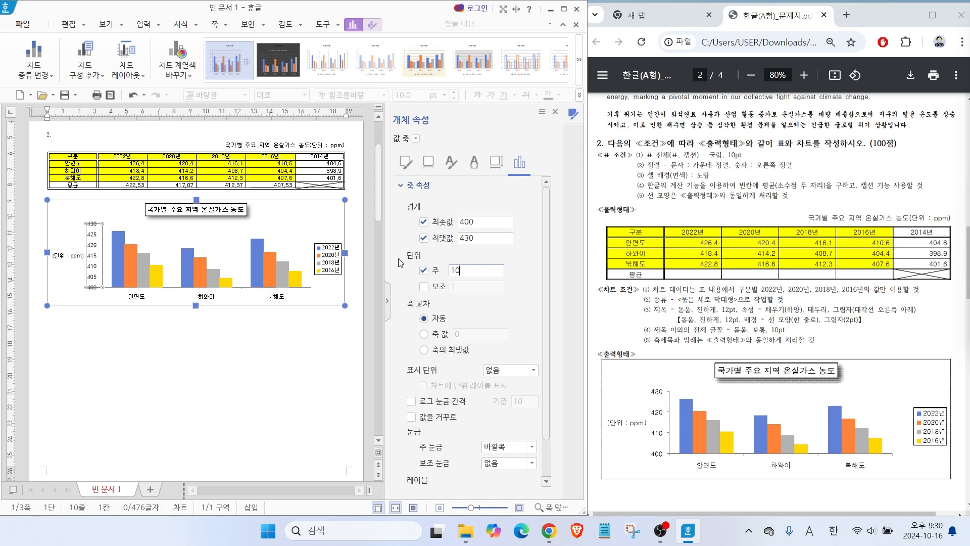
click(555, 111)
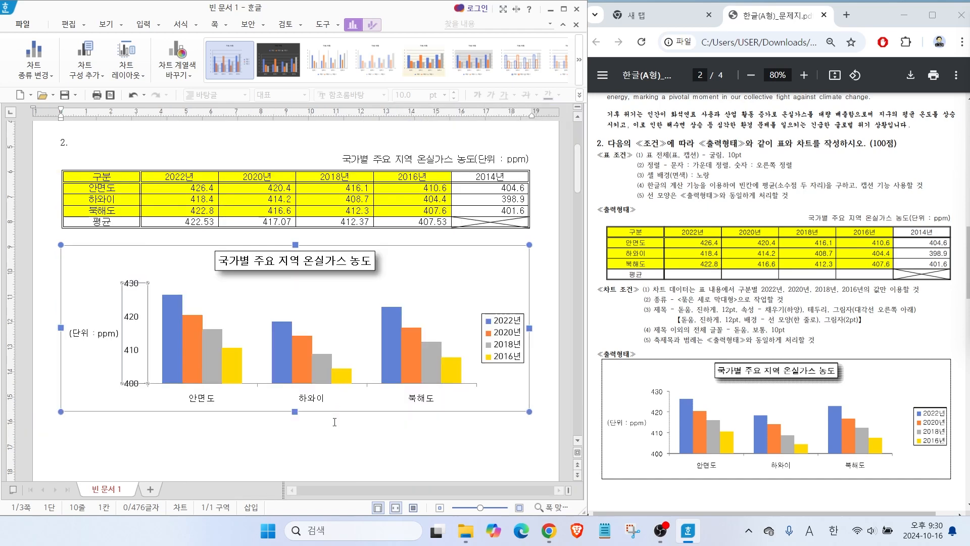
click(331, 430)
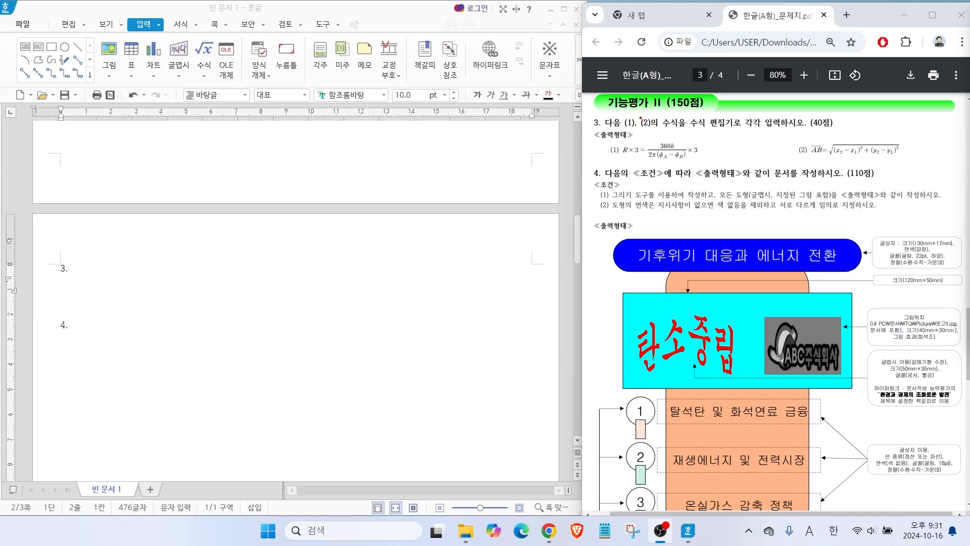
drag(662, 125, 636, 77)
drag(623, 162, 628, 145)
mouse_move(806, 155)
mouse_down()
mouse_move(791, 146)
mouse_move(809, 151)
mouse_up()
key(Escape)
Enter the labels (1) and (2) on separate lines below question number 3.
click(67, 284)
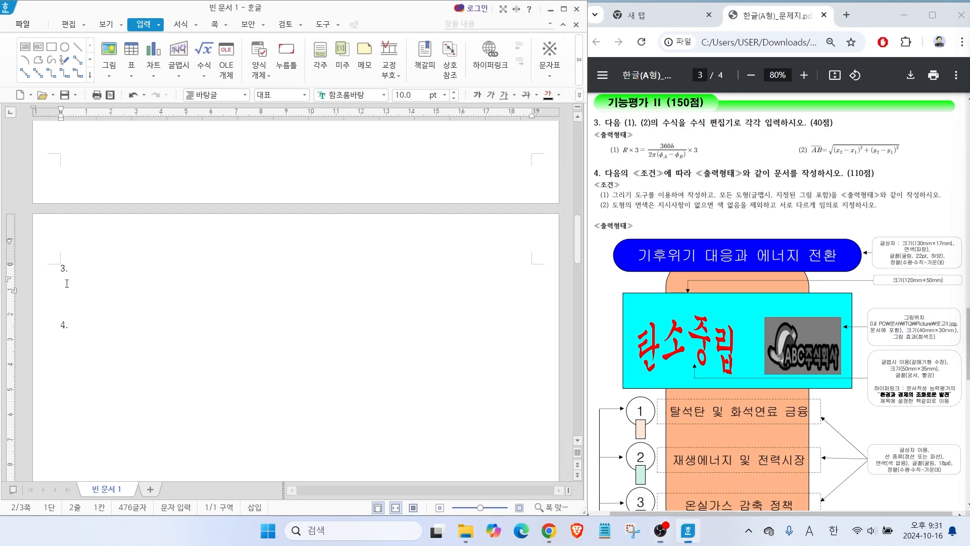
text((1))
key(Return)
text((2)
Insert an equation after label (1) and begin it with R×3=.
click(81, 280)
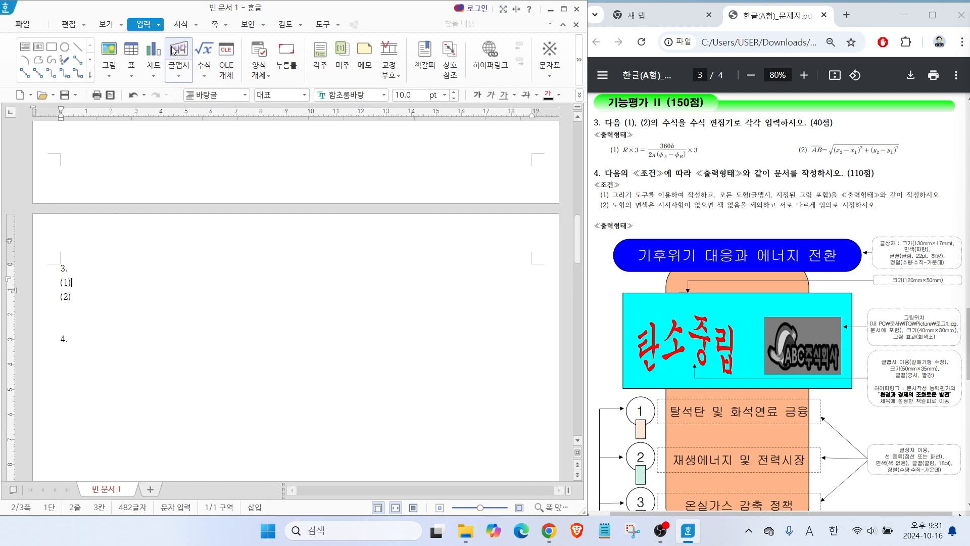
mouse_move(156, 36)
mouse_down()
mouse_move(121, 35)
mouse_move(171, 33)
mouse_up()
mouse_move(225, 62)
mouse_down()
mouse_move(185, 33)
mouse_move(221, 67)
mouse_move(260, 134)
mouse_up()
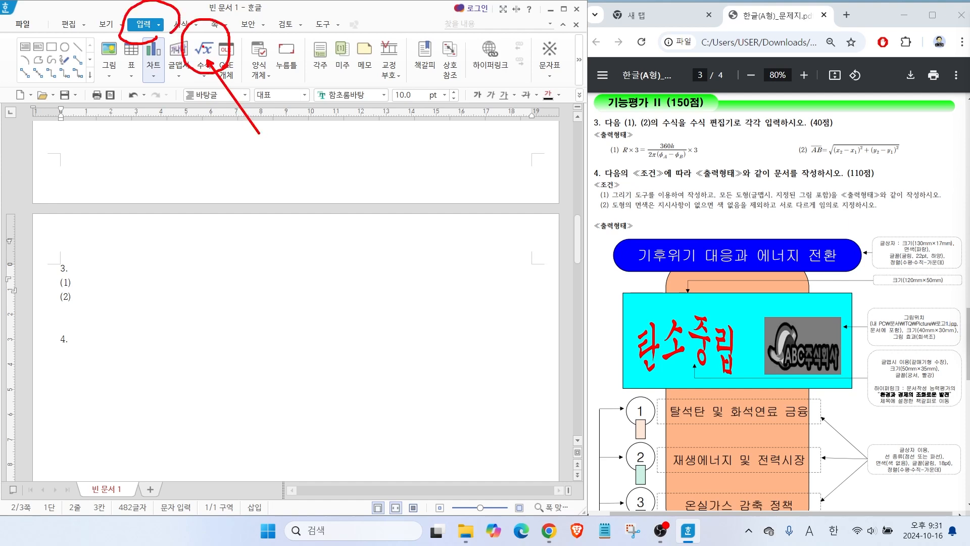
click(204, 49)
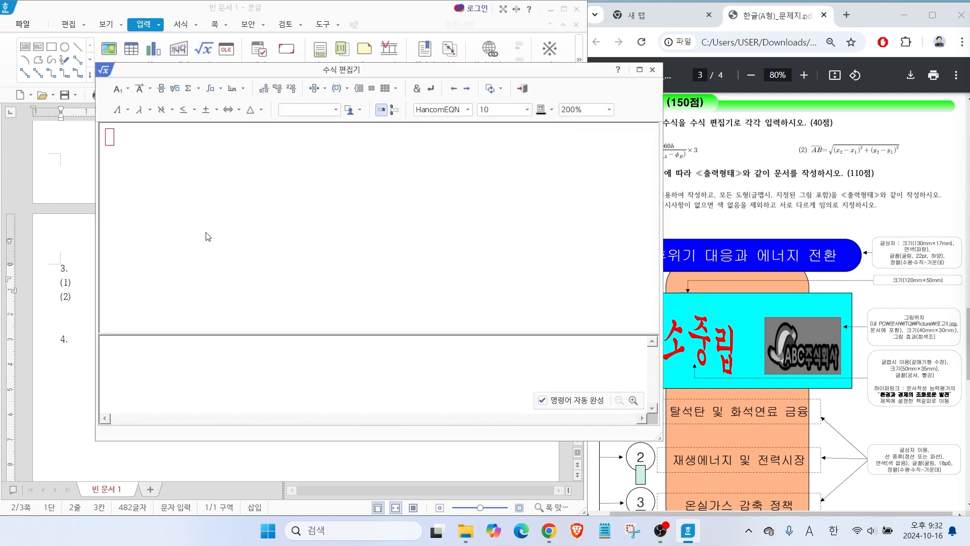
drag(461, 69, 402, 68)
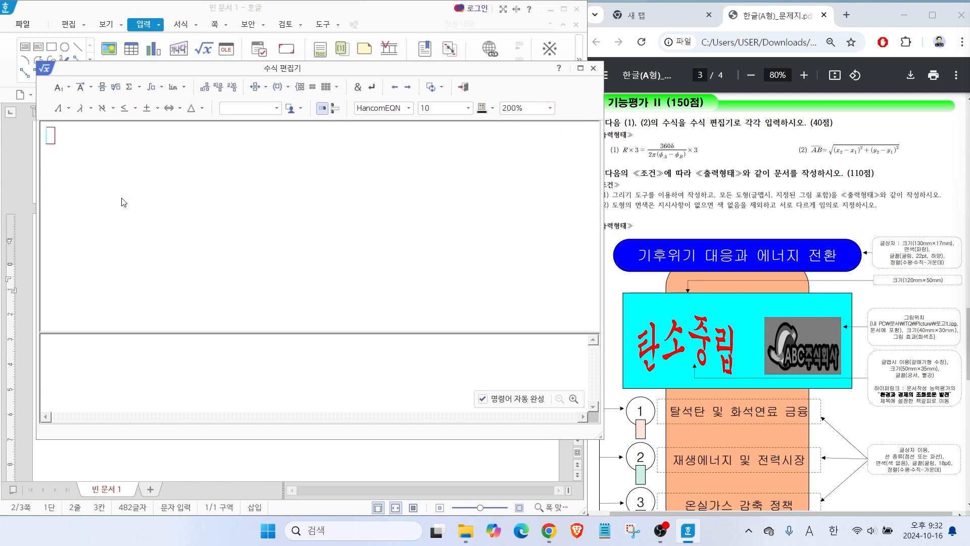
text(R)
click(150, 108)
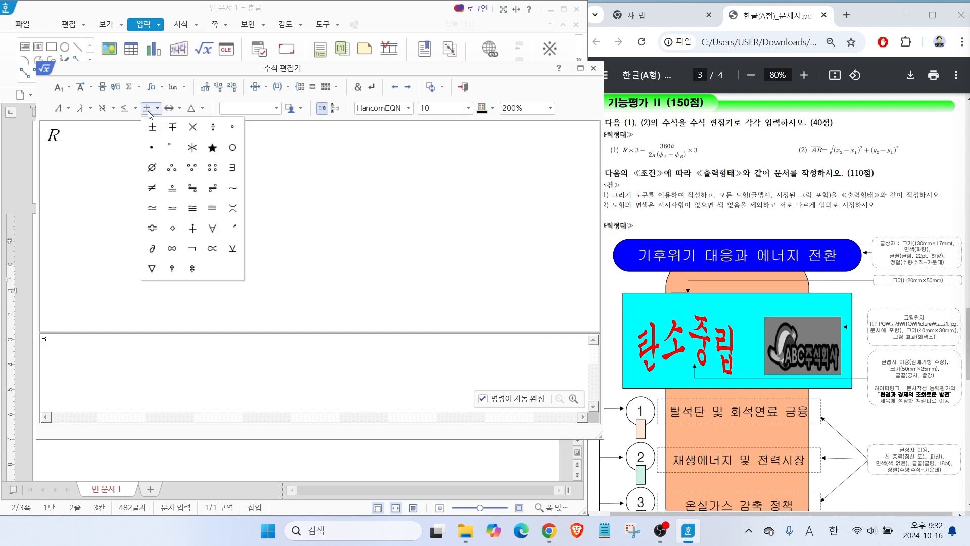
click(193, 128)
text(3=)
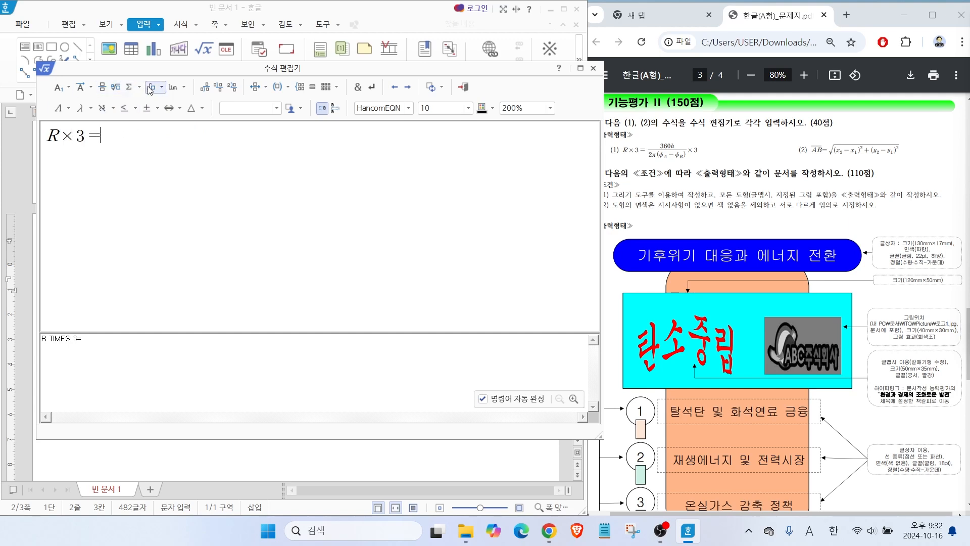
Add a fraction to the equation with numerator 360h and begin its denominator with 2π.
click(102, 93)
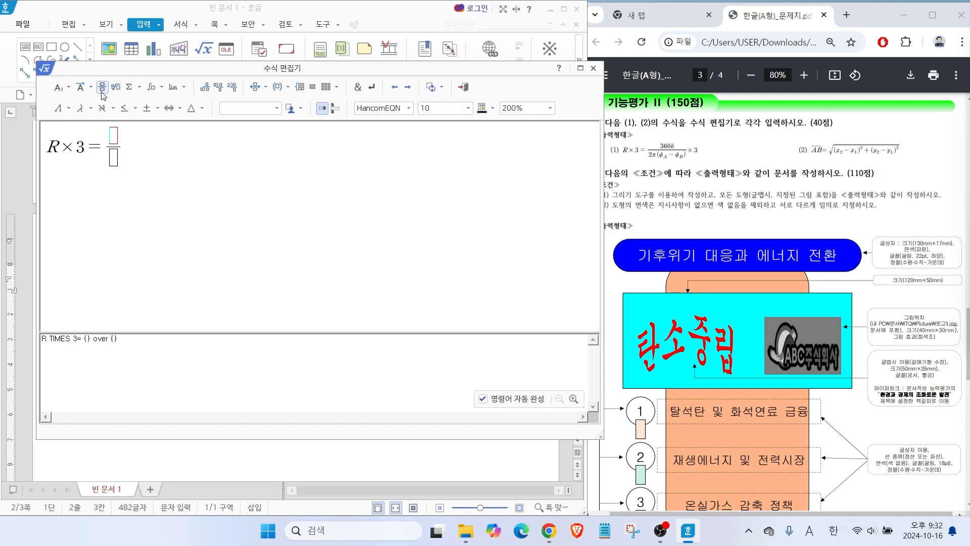
text(360h)
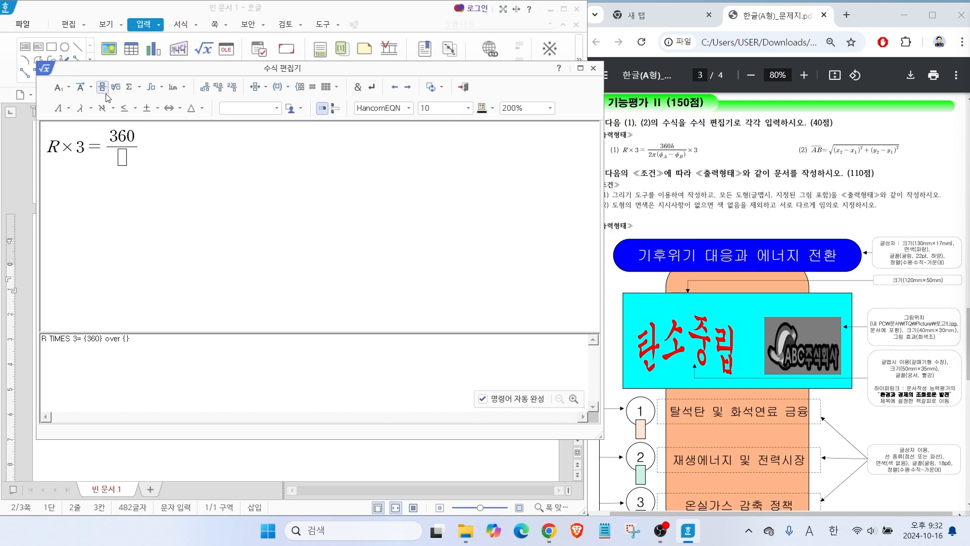
key(Tab)
text(2)
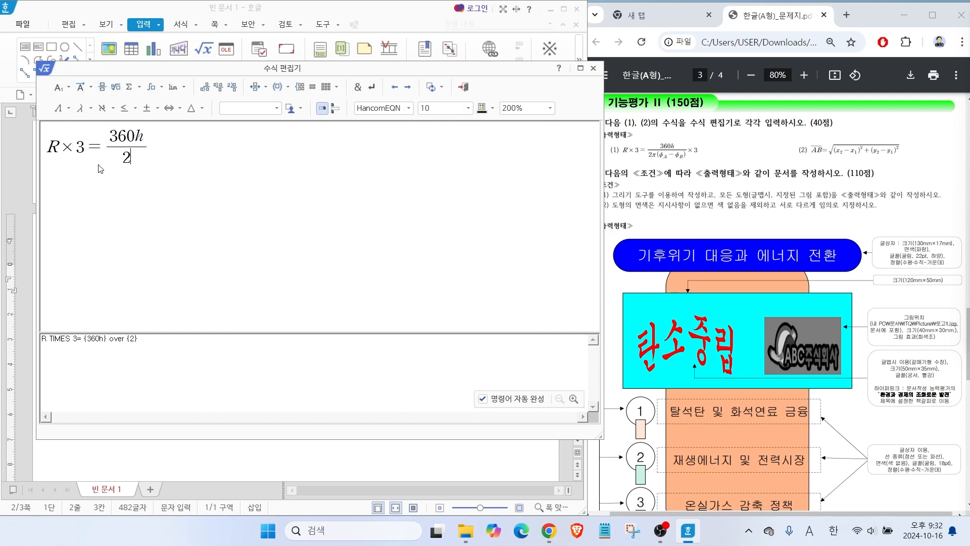
click(78, 109)
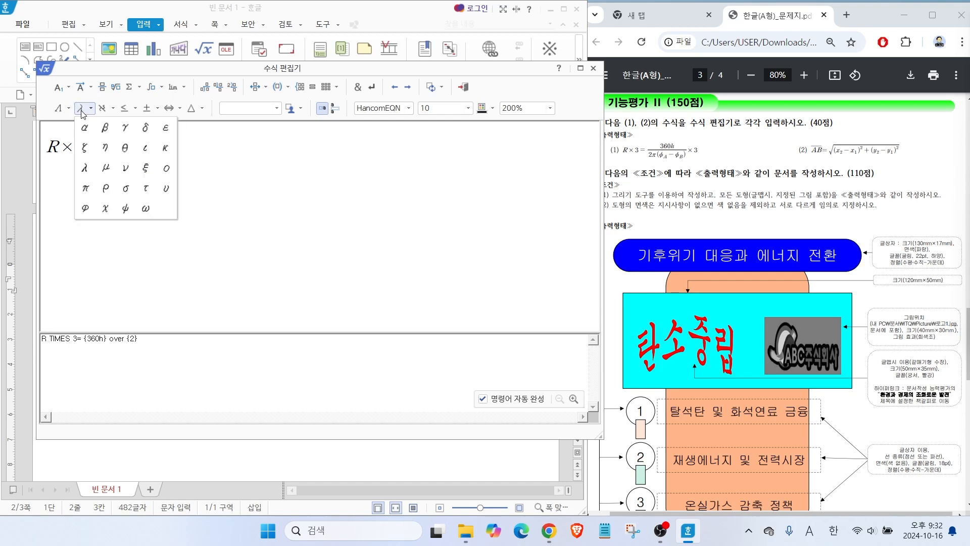
click(85, 189)
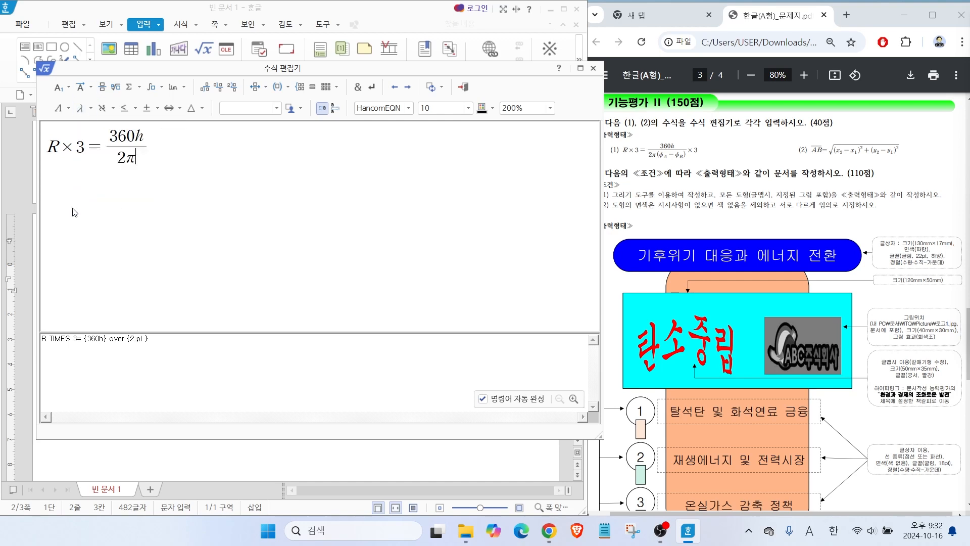
Continue the denominator with an opening parenthesis and φ with subscript A.
text(()
click(79, 109)
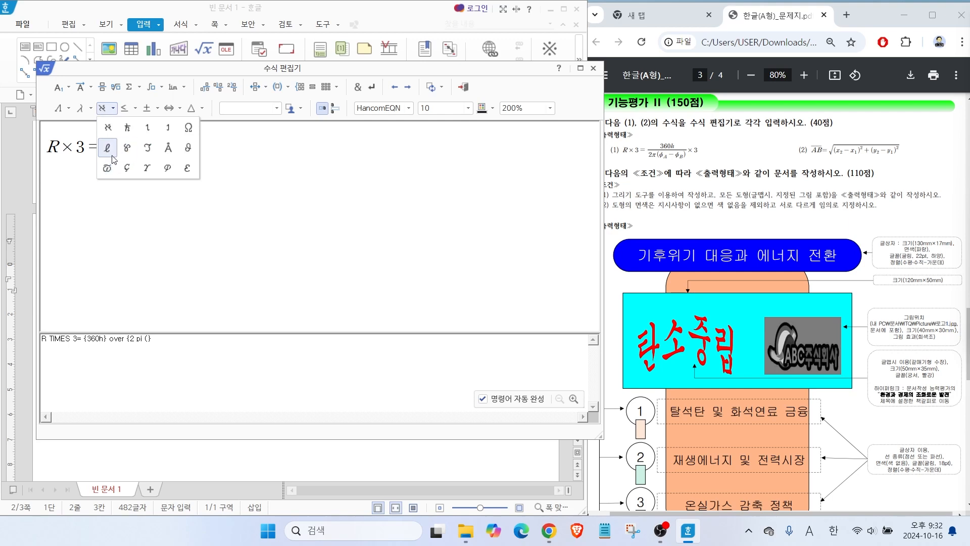
click(168, 167)
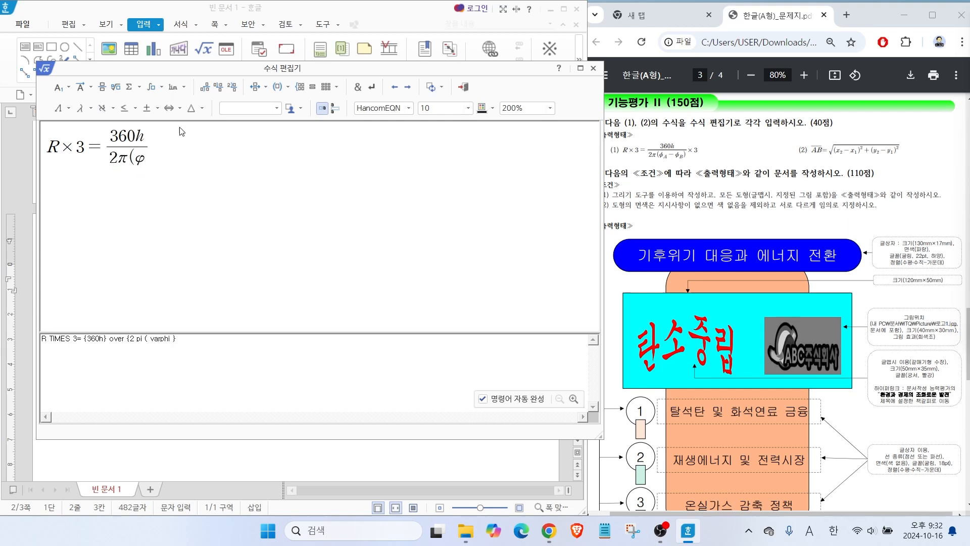
click(67, 86)
click(99, 108)
text(A)
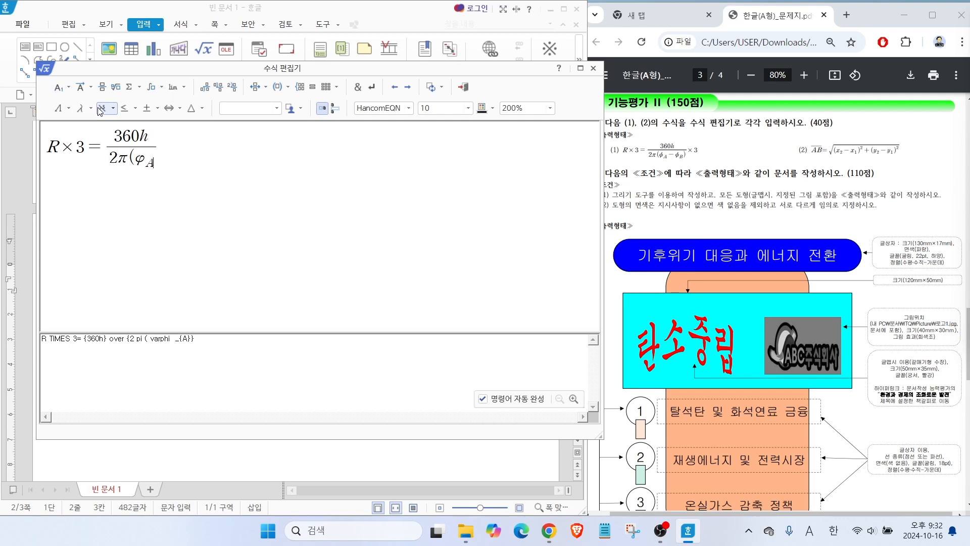
Append a minus sign and a capital Φ after the subscript A term in the denominator.
key(Right)
text(-)
click(101, 109)
click(63, 210)
Replace the lowercase φ before subscript A with a capital Φ.
click(139, 161)
key(Delete)
click(61, 109)
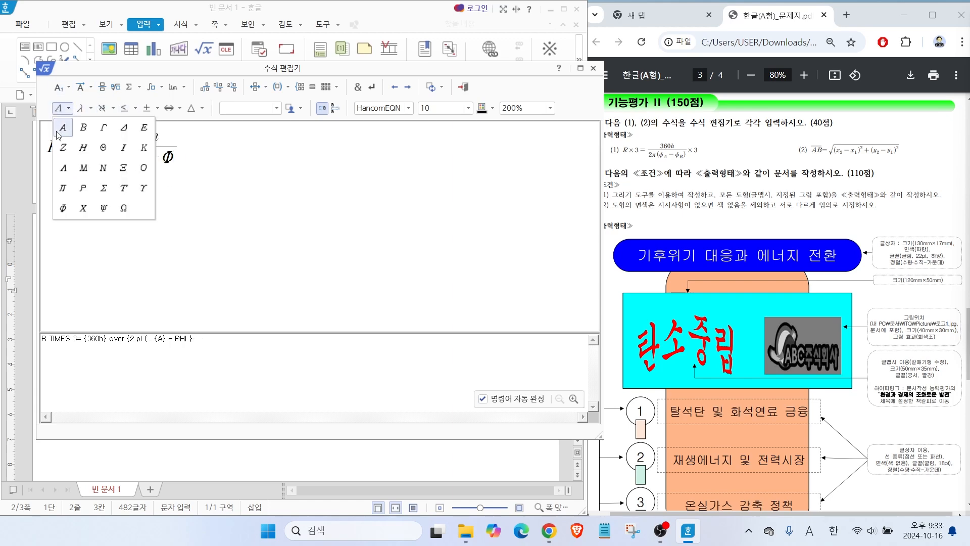
click(63, 209)
Give the second Φ the subscript B and close the parenthesis in the denominator.
click(103, 108)
text(B)
key(Right)
text())
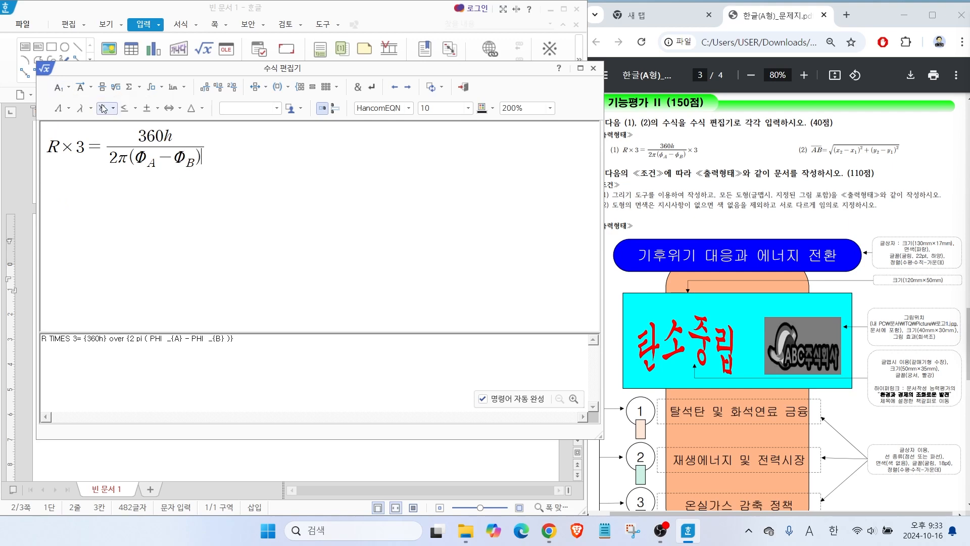
Append ×3 after the fraction in the equation.
click(158, 107)
click(193, 127)
text(3)
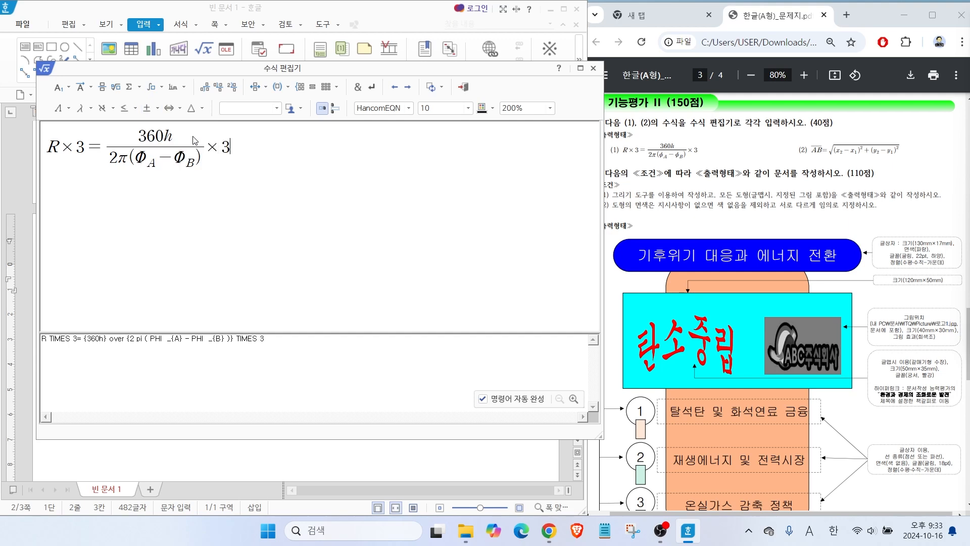
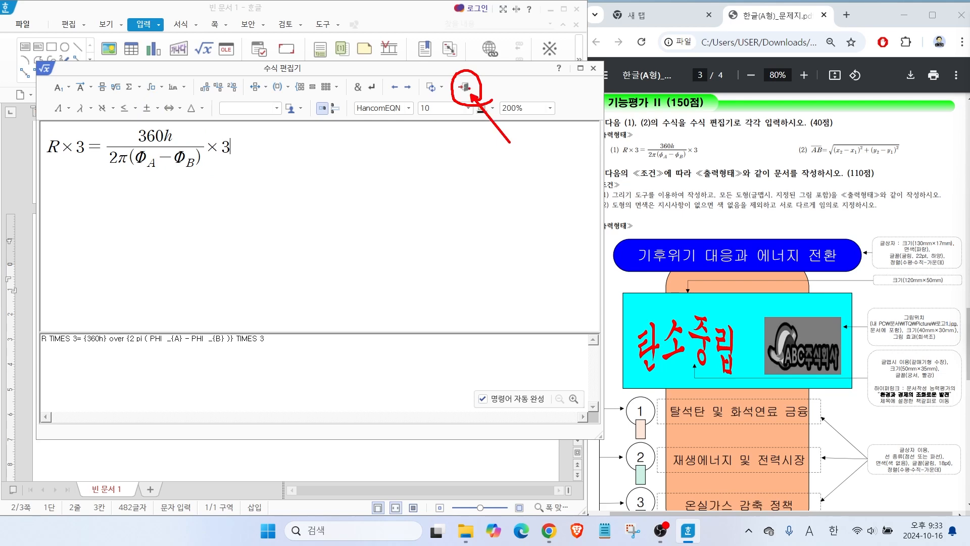
Insert the finished equation after (1) in the document, and reopen it once in the equation editor for checking.
click(466, 87)
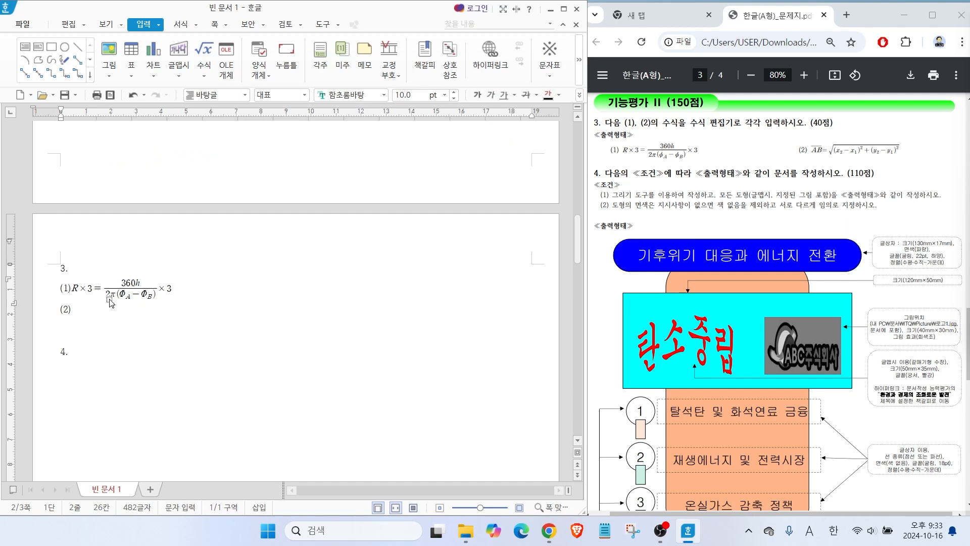
key(Hangul)
double_click(130, 295)
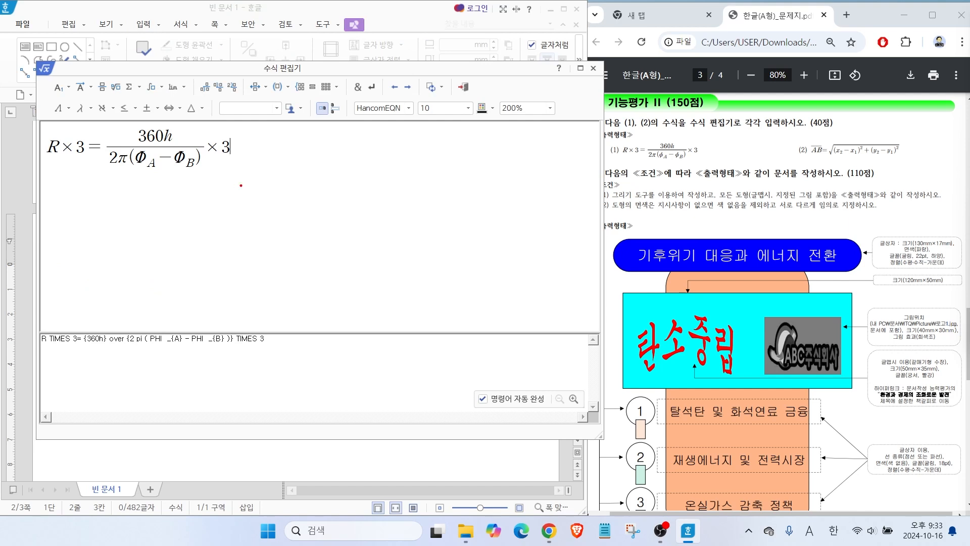
click(593, 68)
Start a new equation after (2) and enter AB with an overbar followed by an equals sign.
click(87, 308)
click(204, 49)
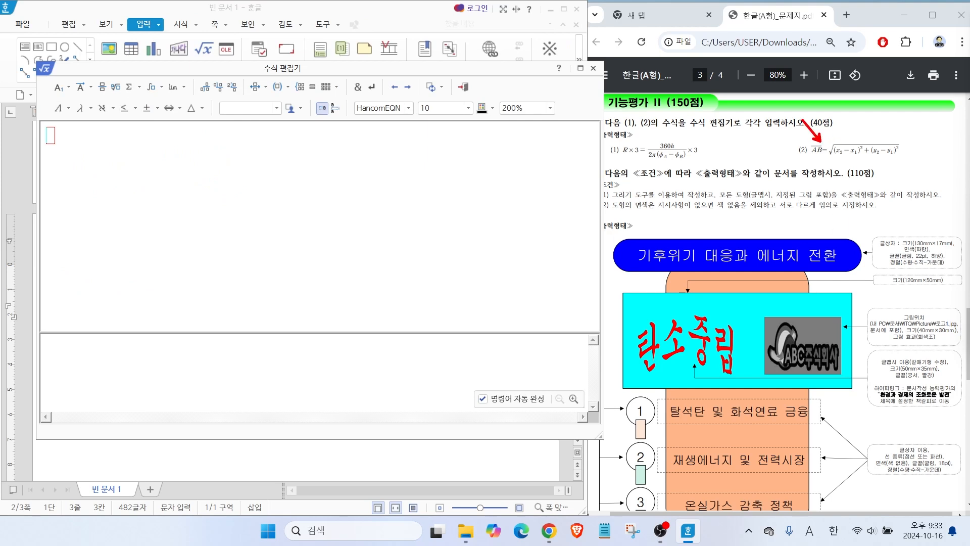
click(79, 88)
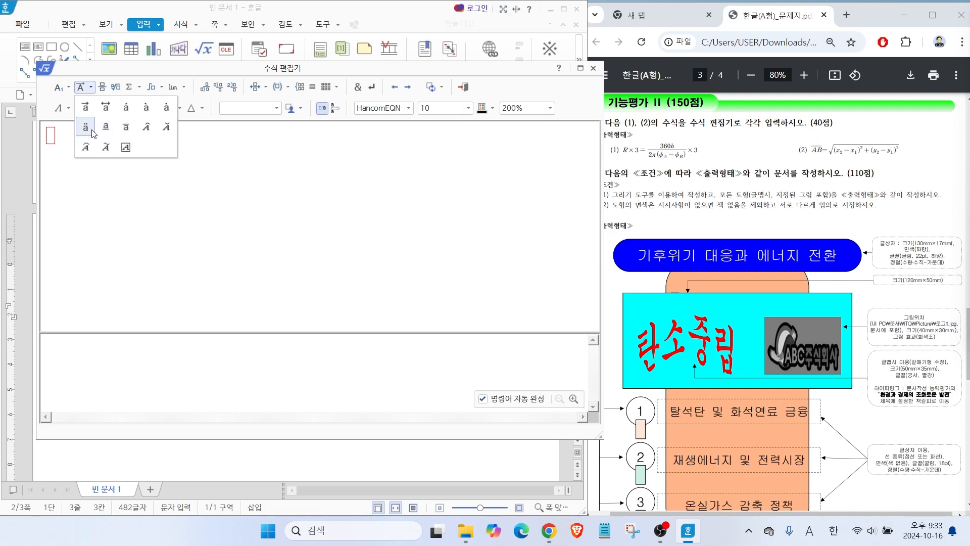
click(124, 129)
text(AB}} =)
Add a root after the equals sign and enter x with the subscript 2 under it.
click(116, 87)
text(x)
click(61, 87)
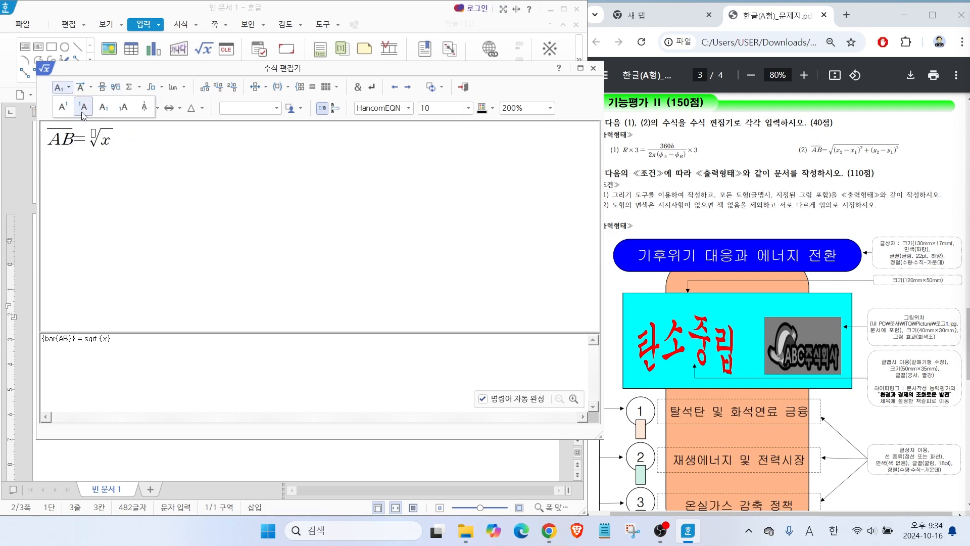
click(104, 107)
text(2)
key(Tab)
Append −x with the subscript 1 under the root, close the parenthesis and give it the superscript 2.
text(-x)
click(60, 87)
click(104, 108)
text(1)
key(Tab)
text())
click(61, 87)
click(69, 108)
text(2)
key(Tab)
Complete the root with +(y₂−y₁)² and an opening parenthesis before x₂, and insert the equation after (2).
text(+(y)
click(61, 87)
click(105, 108)
text(2} -y)
click(61, 87)
click(98, 109)
text(1)
key(Tab)
text())
click(61, 87)
click(68, 108)
text(2)
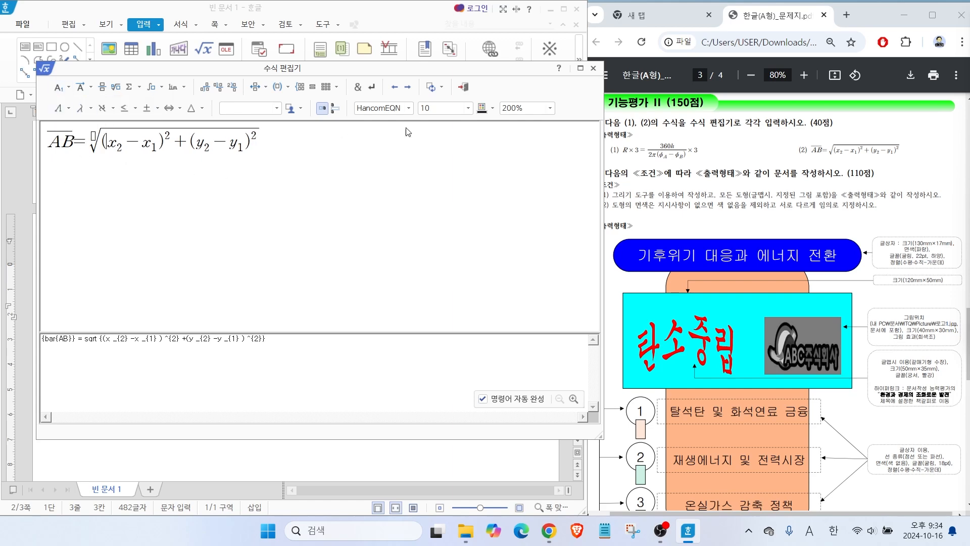
click(463, 87)
Add an empty line below the number 4 in the document.
click(110, 367)
scroll(111, 365, down, 2)
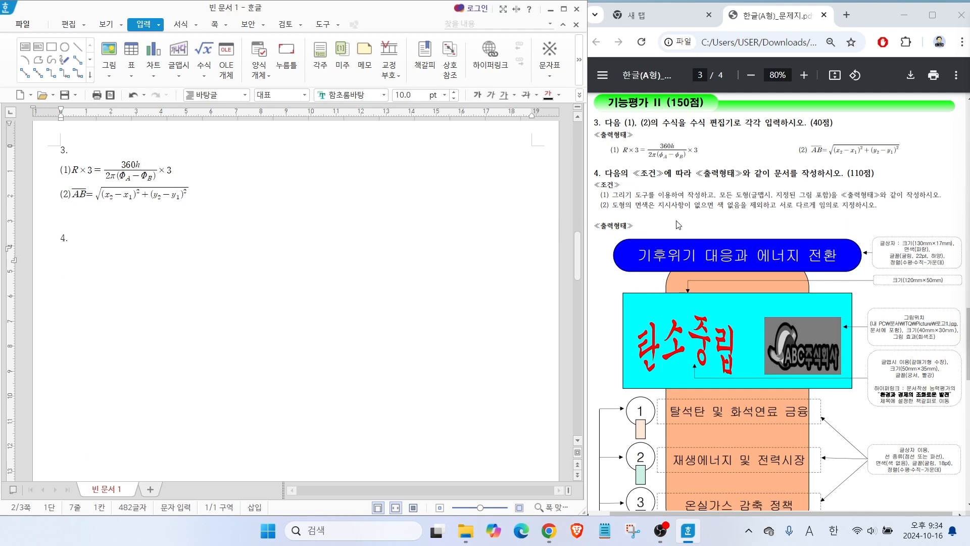
scroll(649, 223, down, 1)
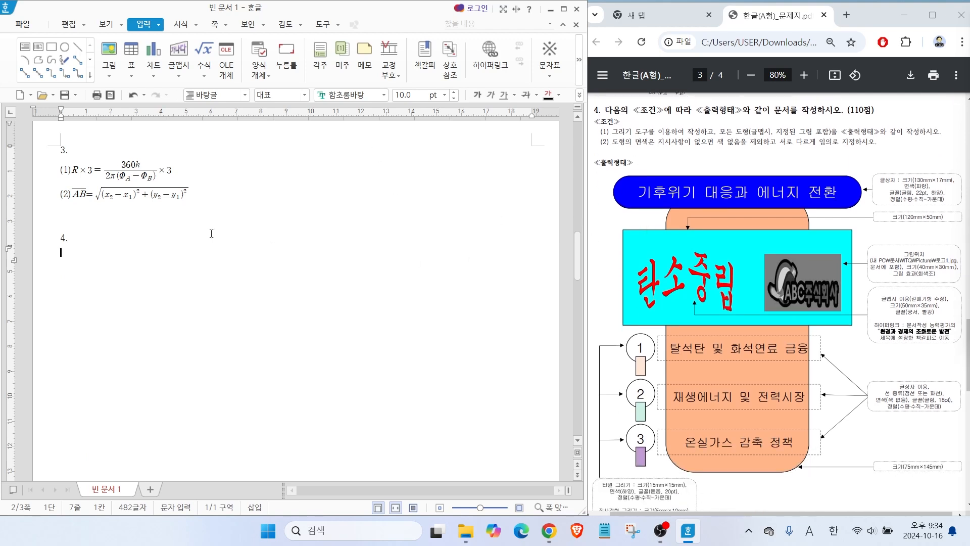
scroll(63, 243, down, 1)
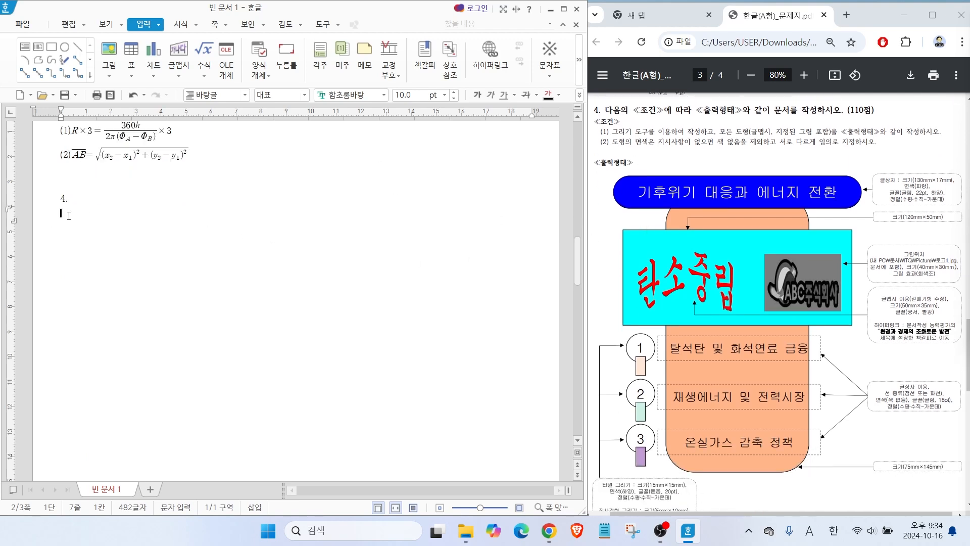
key(Return)
scroll(68, 202, down, 1)
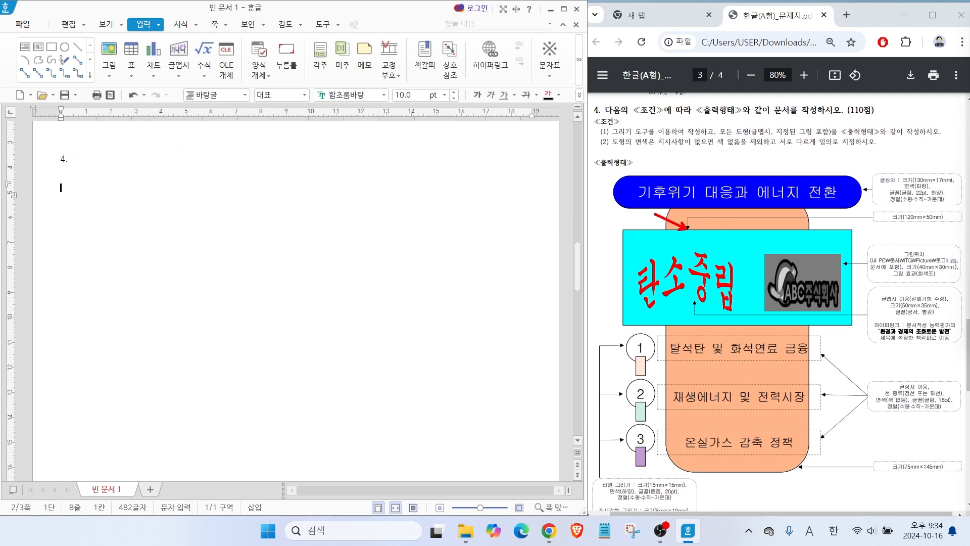
drag(697, 236, 699, 228)
mouse_move(854, 275)
mouse_down()
mouse_move(831, 265)
mouse_move(843, 272)
mouse_up()
mouse_move(811, 478)
mouse_down()
mouse_move(782, 471)
mouse_move(806, 469)
mouse_up()
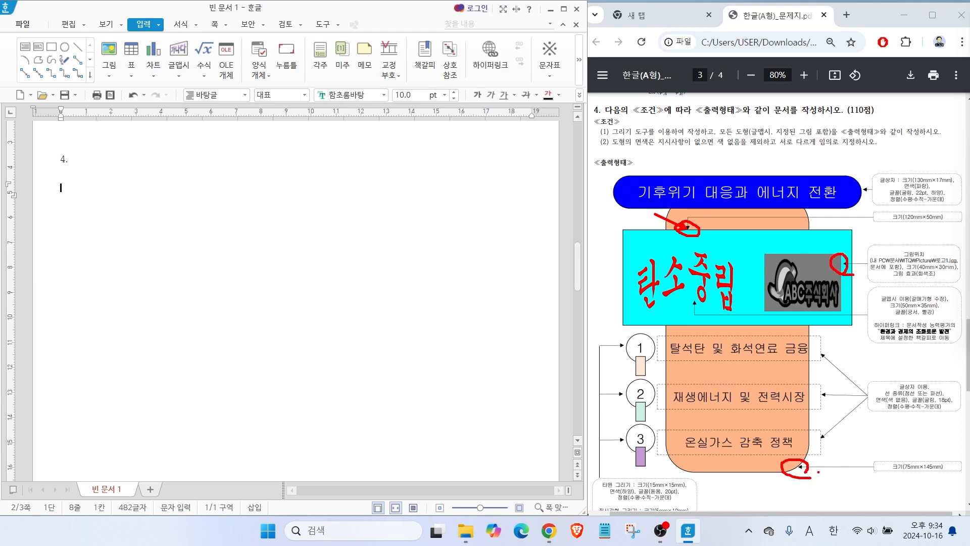
key(Escape)
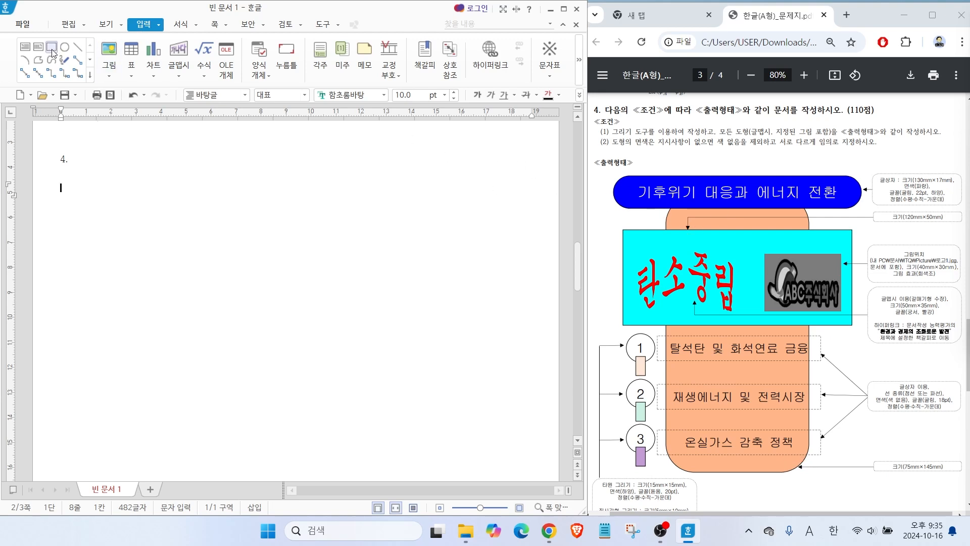
drag(33, 59, 13, 37)
drag(60, 94, 30, 56)
drag(616, 220, 643, 235)
mouse_move(65, 57)
mouse_down()
mouse_move(39, 36)
mouse_move(59, 54)
mouse_up()
key(Escape)
drag(635, 207, 668, 223)
mouse_move(927, 476)
mouse_down()
mouse_move(942, 455)
mouse_move(929, 479)
mouse_up()
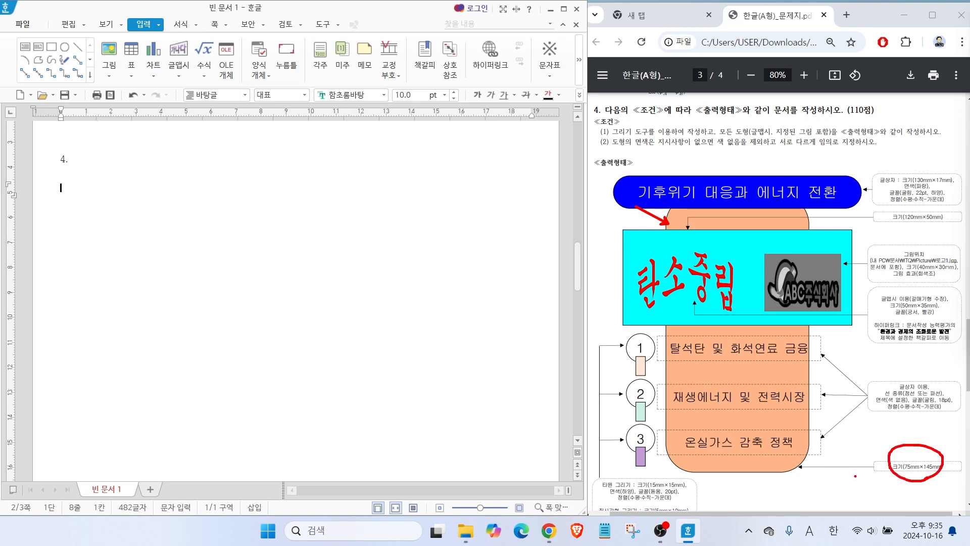
key(Escape)
Draw a rectangle about 54 × 70 mm below number 4 and set its width to 75 mm and height to 145 mm.
click(51, 47)
drag(201, 204, 337, 379)
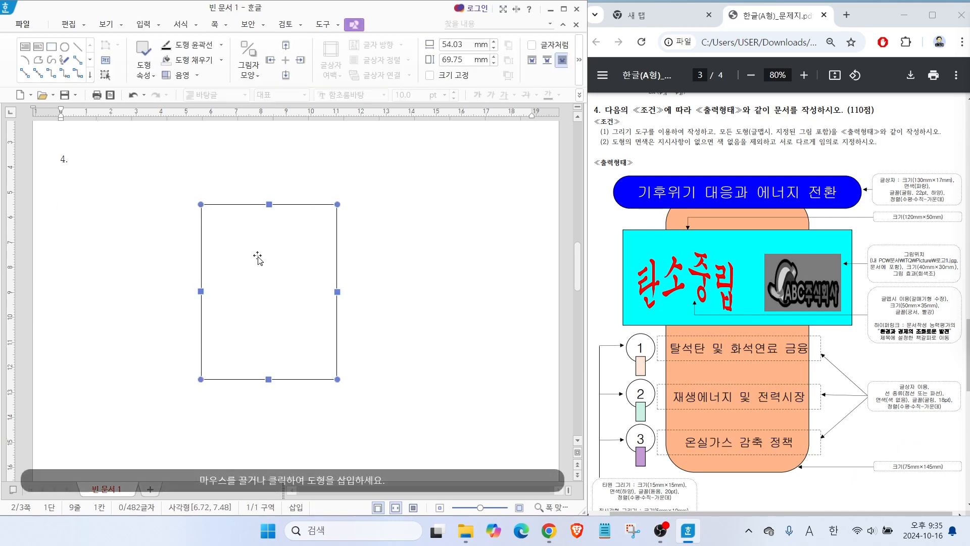
double_click(265, 290)
drag(143, 67, 216, 77)
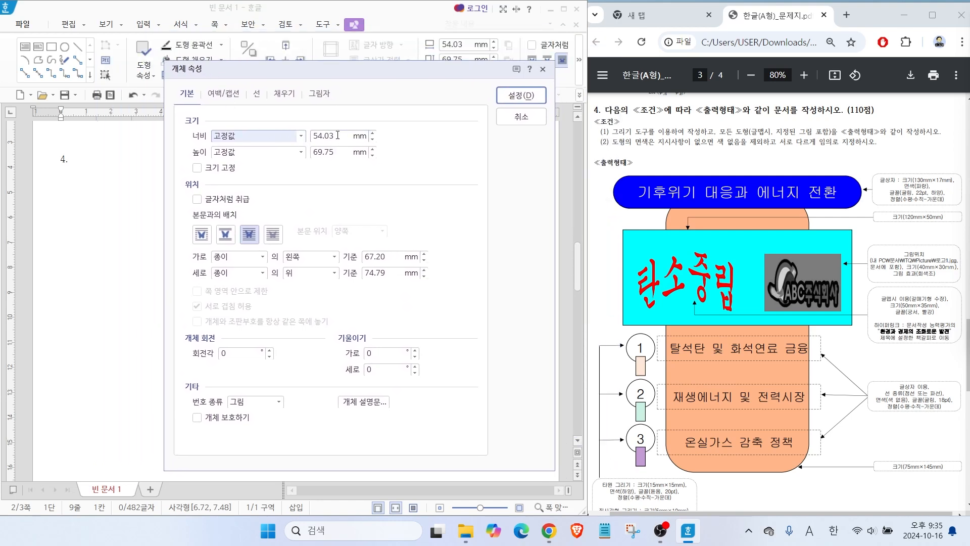
key(Tab)
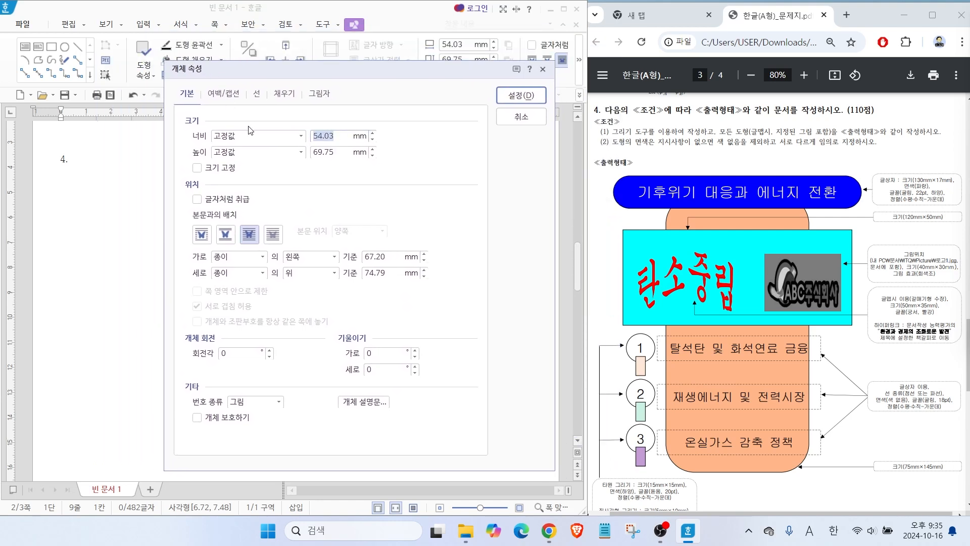
text(75)
key(Tab)
key(Tab)
text(1)
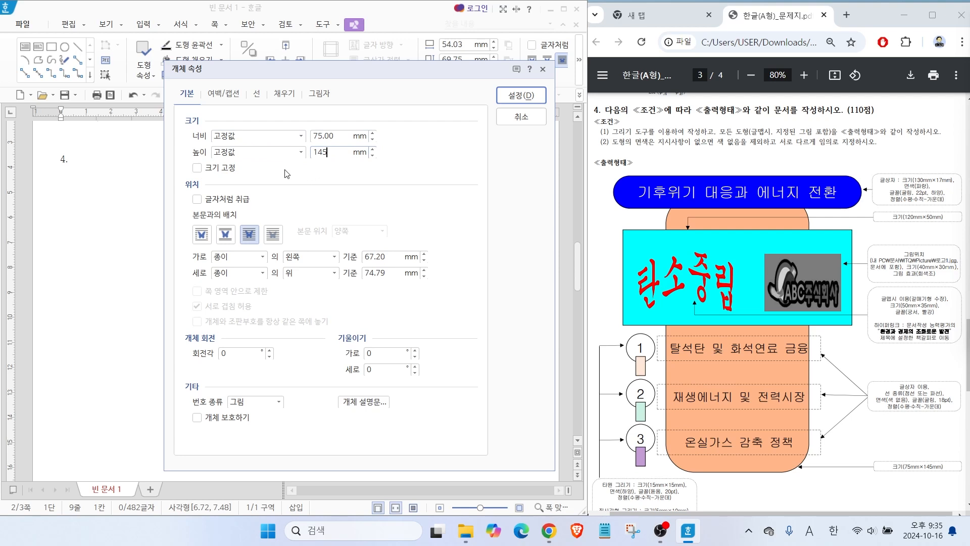
Give the rectangle rounded corners (둥근 모양) and a pale yellow fill colour.
click(254, 97)
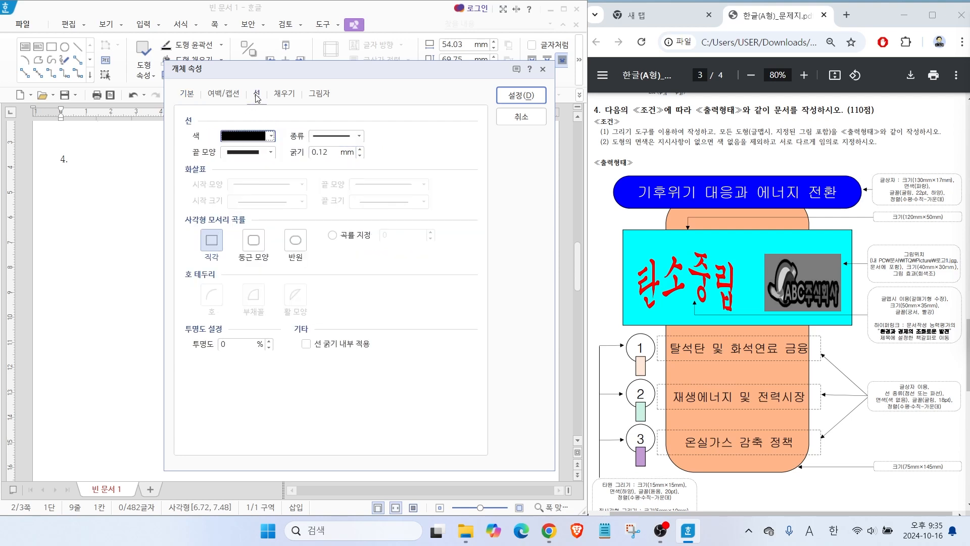
click(259, 247)
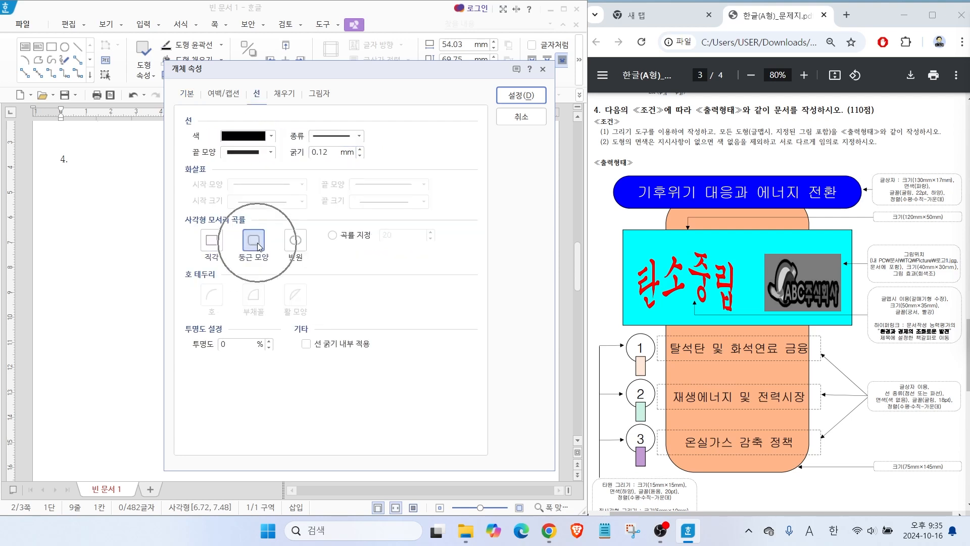
click(284, 94)
click(265, 167)
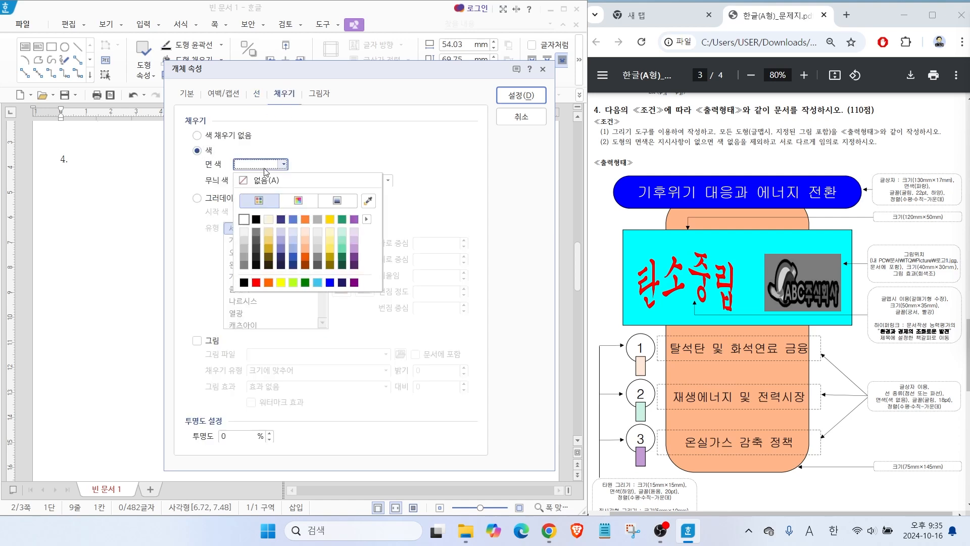
click(330, 232)
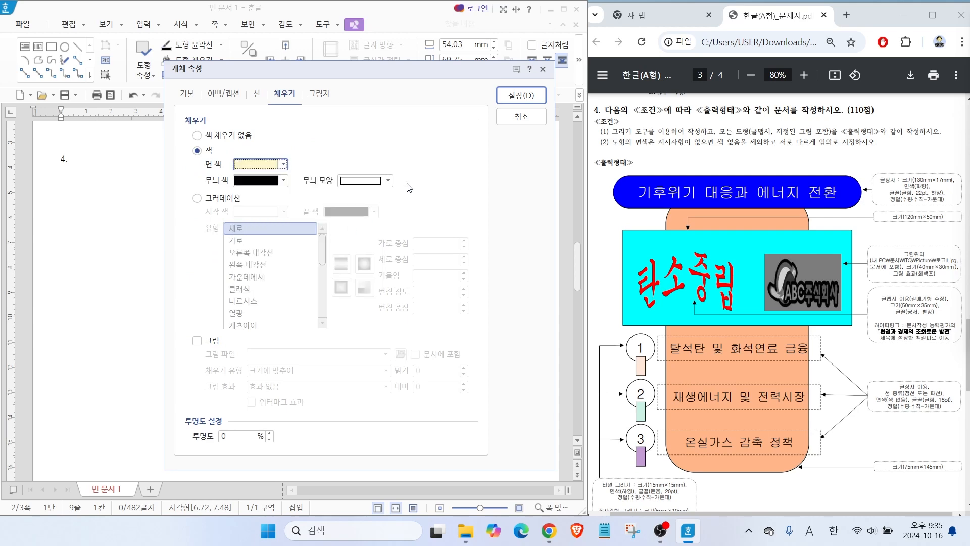
click(505, 99)
Move the rounded rectangle slightly up and to the left on the page and deselect it.
drag(297, 264, 281, 257)
click(412, 302)
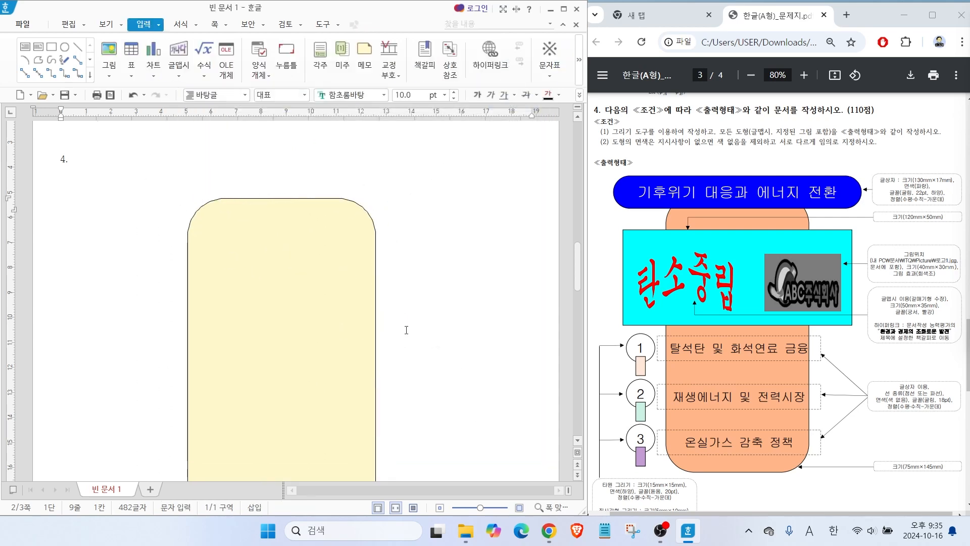
drag(665, 179, 624, 149)
Draw a text box about 109 × 20 mm across the rounded rectangle's top and enter "기후위기 대응과 에너지 전환".
click(25, 46)
drag(159, 176, 400, 248)
text(기후위기 대응과 엔)
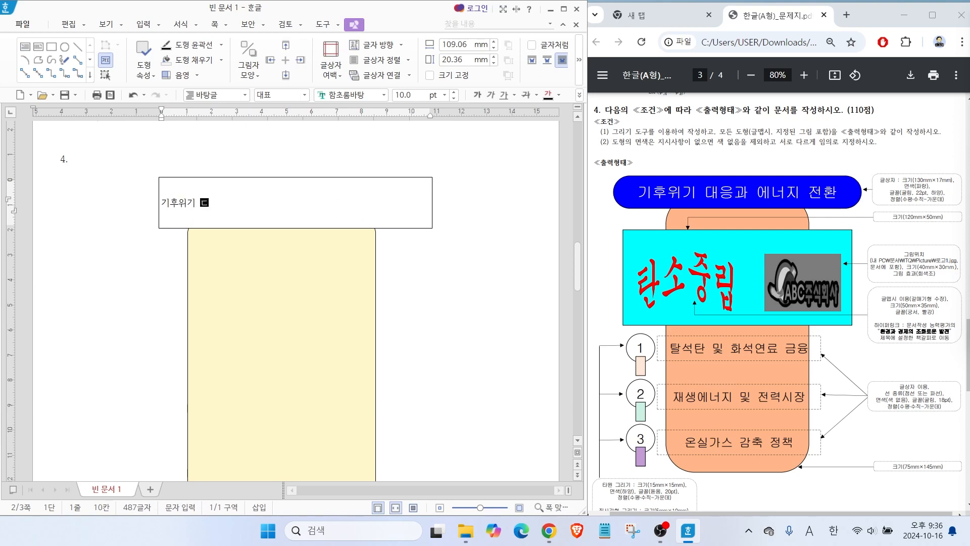
text(너지 전환)
Set the title text box's width to 130 mm and its height to 17 mm.
click(356, 178)
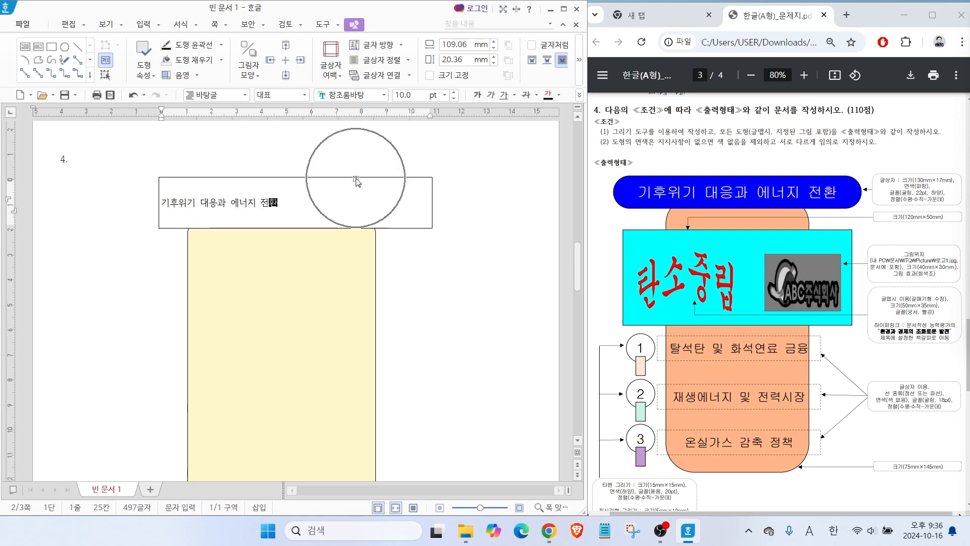
double_click(355, 178)
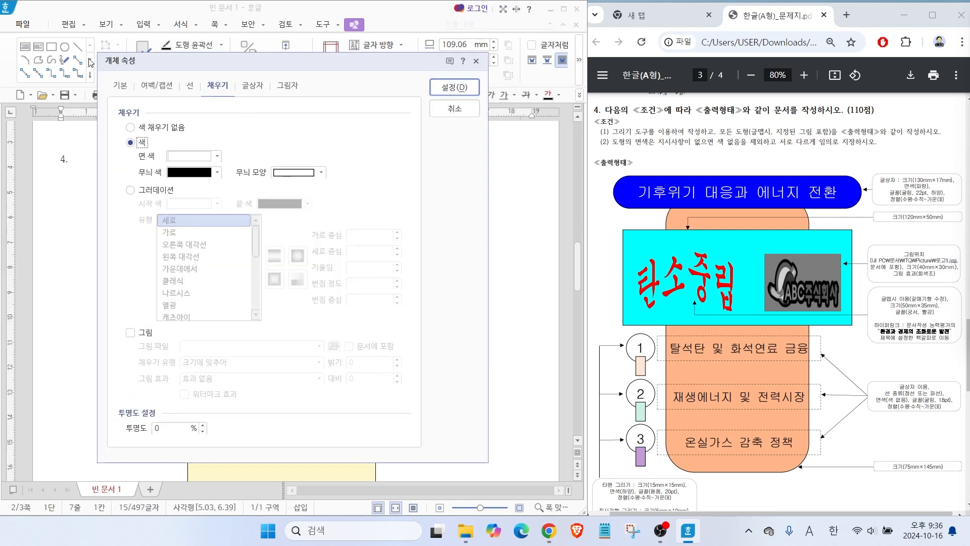
click(121, 86)
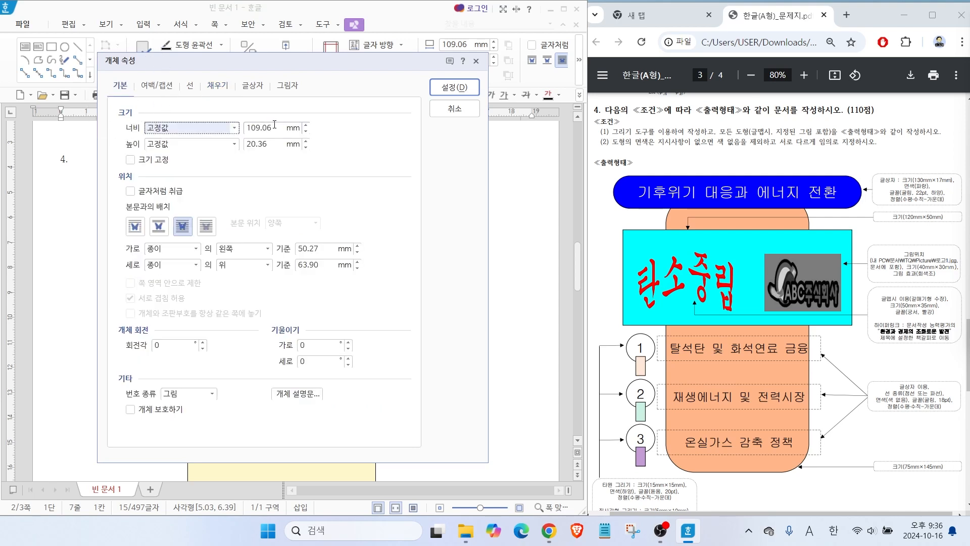
drag(276, 126, 207, 125)
text(130)
key(Tab)
key(Tab)
text(1)
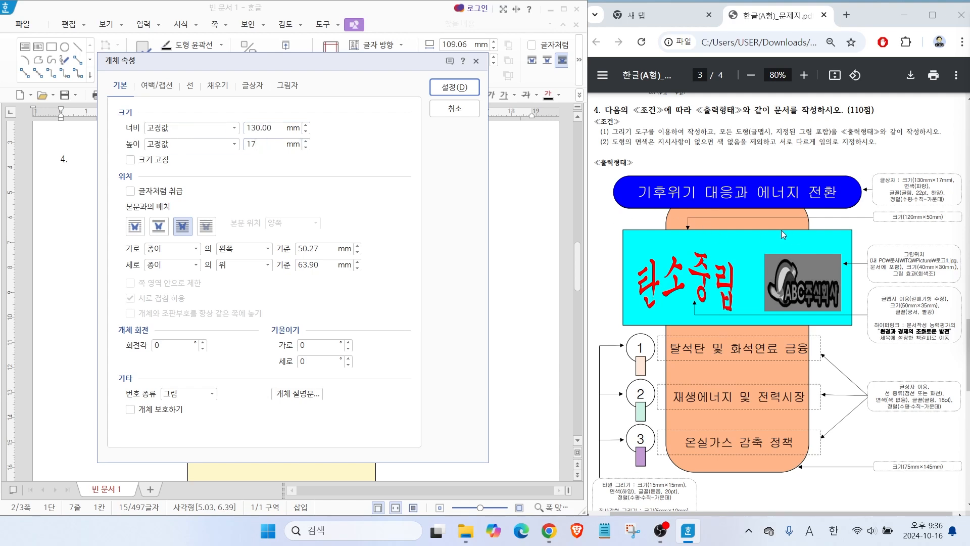
key(alt)
drag(903, 187, 878, 130)
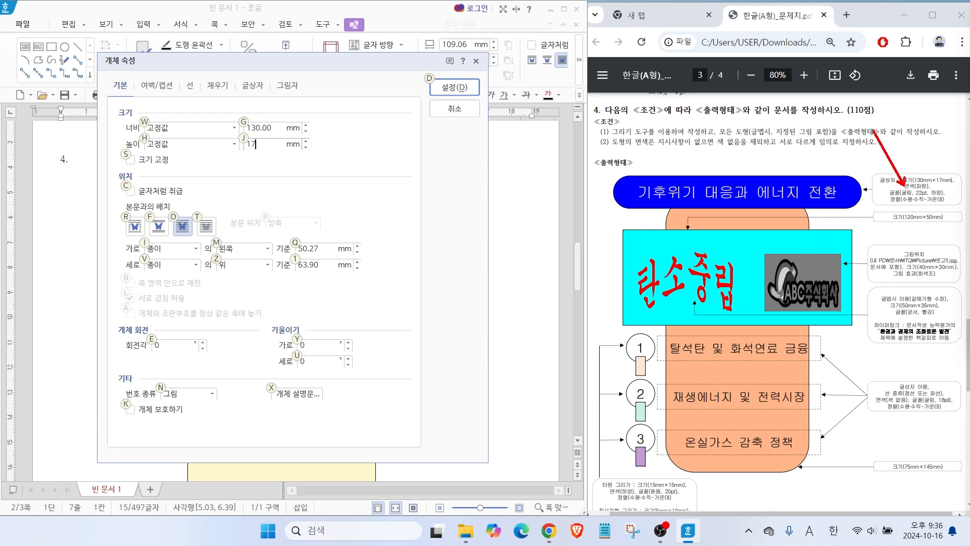
key(Escape)
Fill the title text box with blue (RGB 0,0,255) and centre it over the rounded rectangle's upper edge.
click(220, 87)
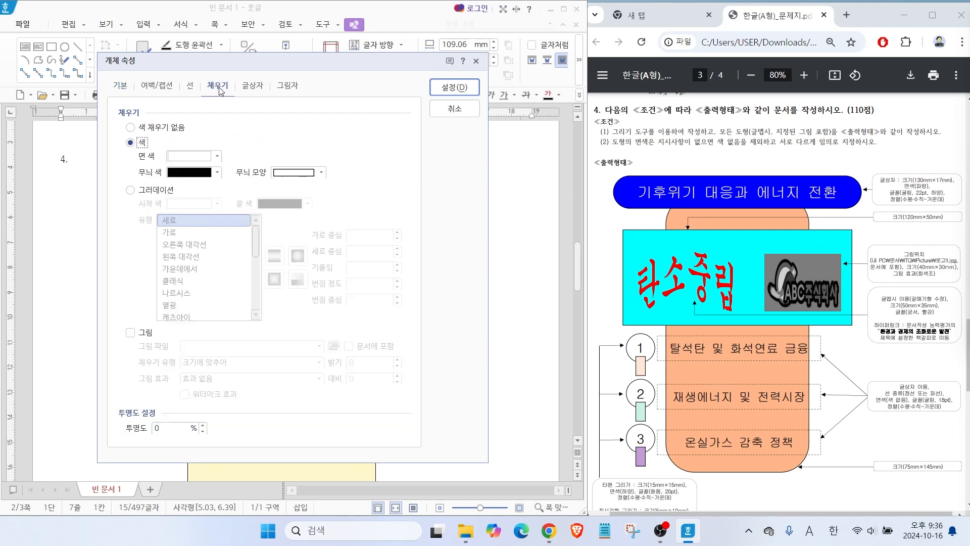
click(180, 158)
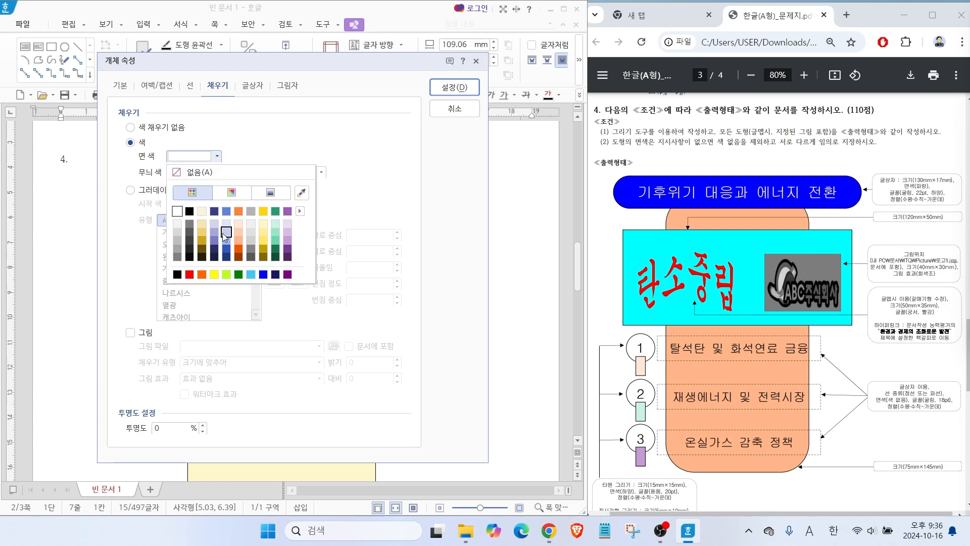
click(263, 274)
click(448, 87)
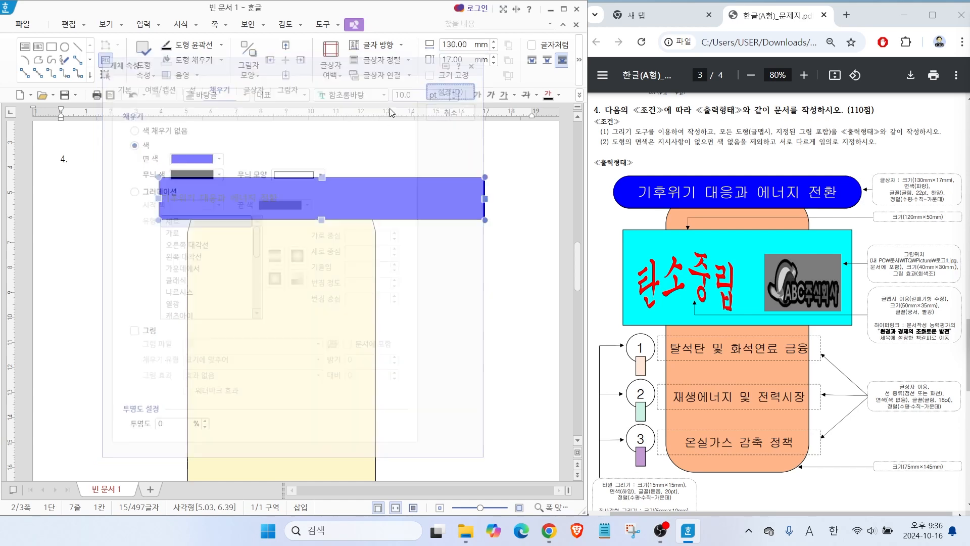
drag(313, 202, 277, 208)
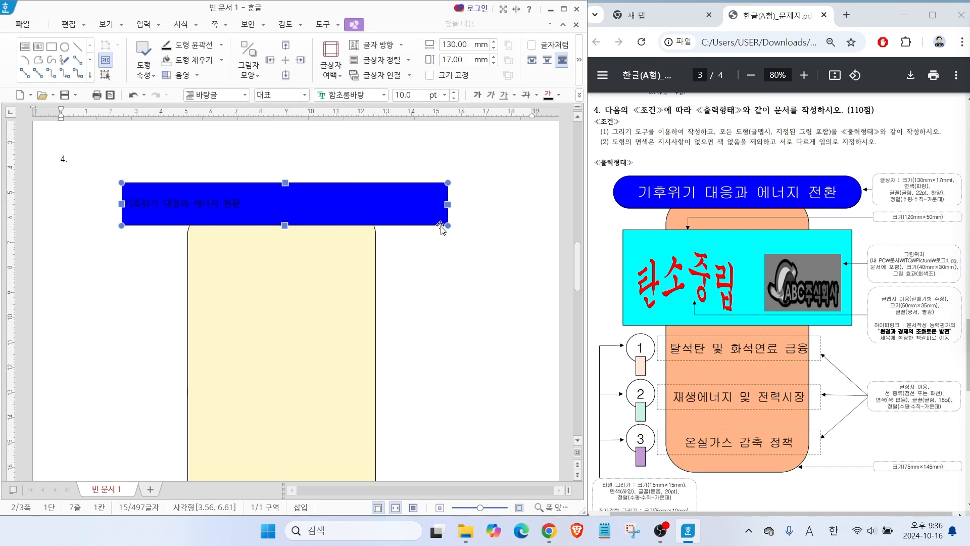
Give the blue title text box semicircular corners (반원).
double_click(408, 207)
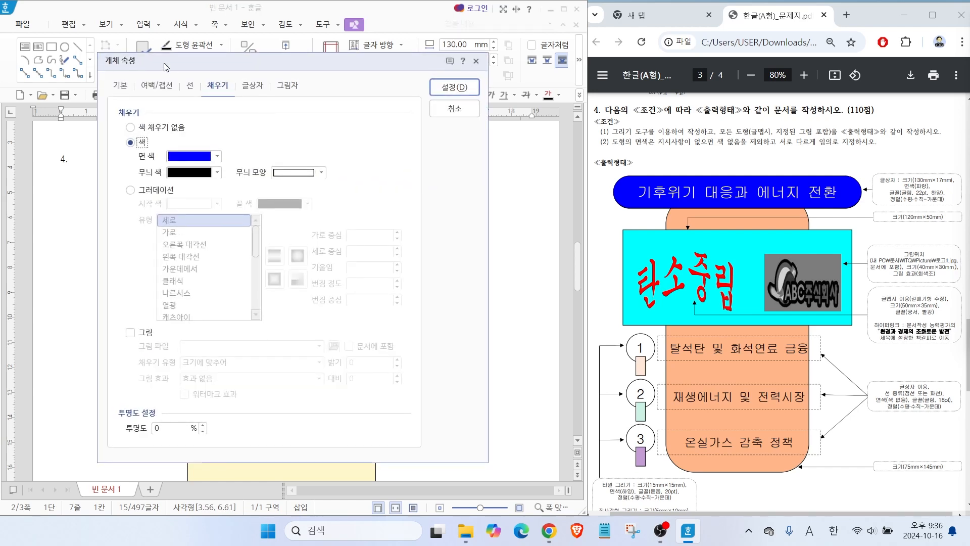
click(190, 87)
click(232, 231)
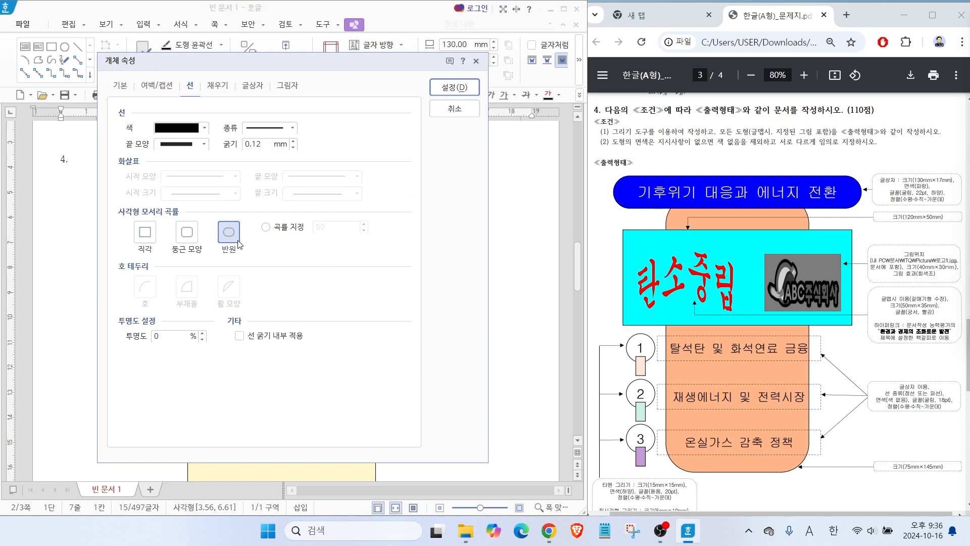
click(452, 87)
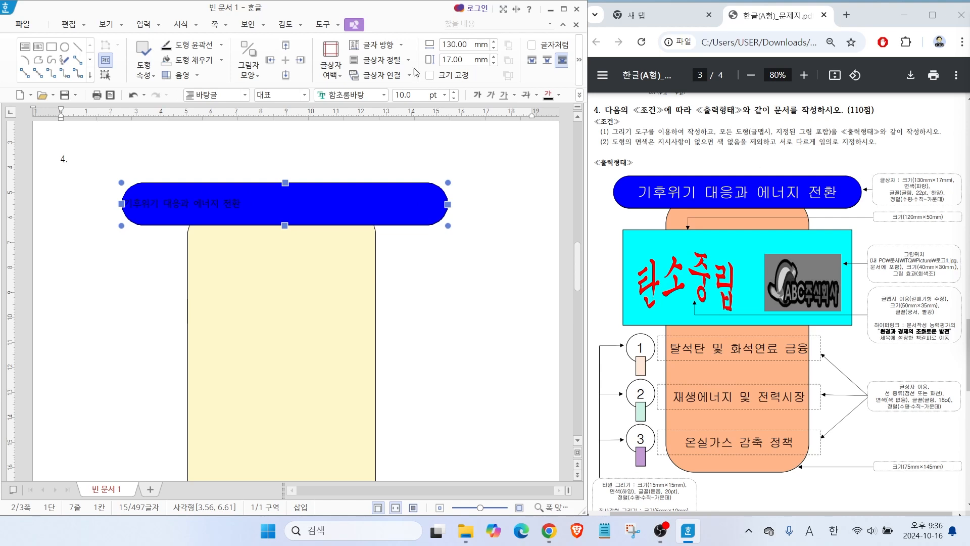
Set the title text box's font to 굴림 at 22 pt.
click(383, 95)
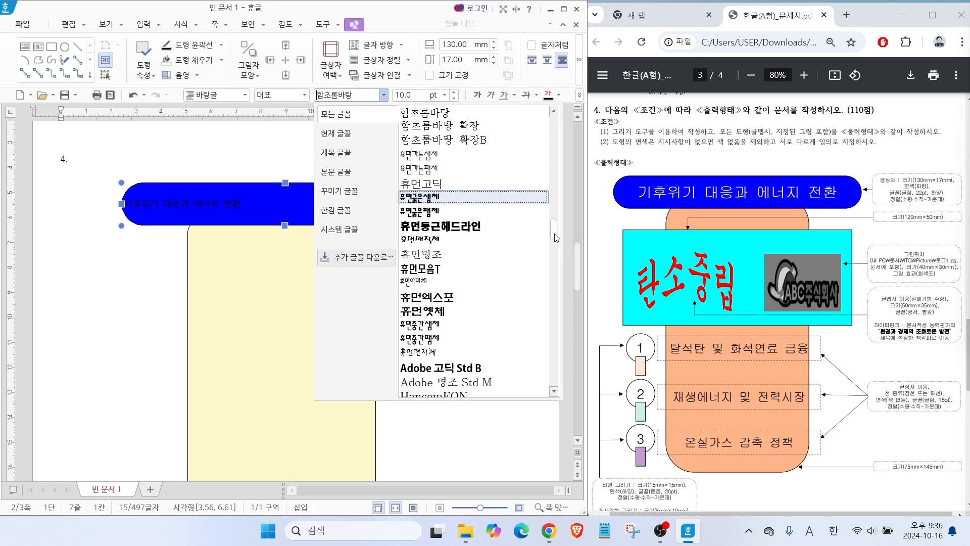
drag(554, 234, 554, 128)
click(477, 115)
click(415, 95)
text(22)
key(Return)
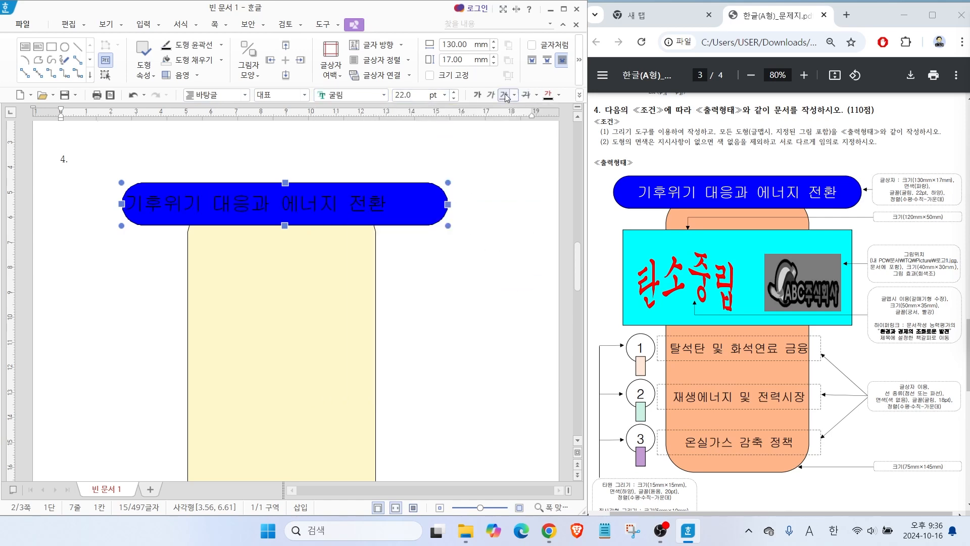
Make the title text white and centre it horizontally in its text box.
click(559, 95)
click(551, 122)
click(579, 96)
click(606, 141)
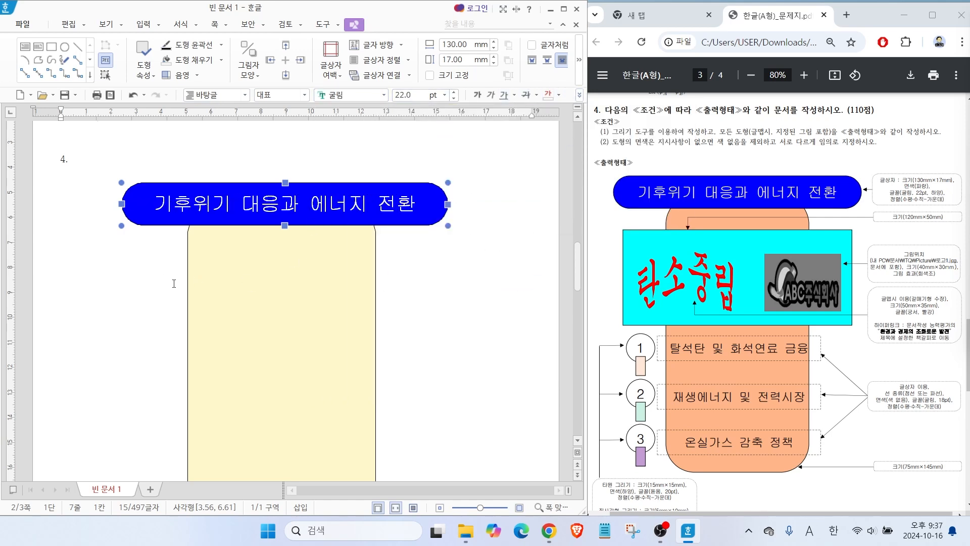
click(102, 205)
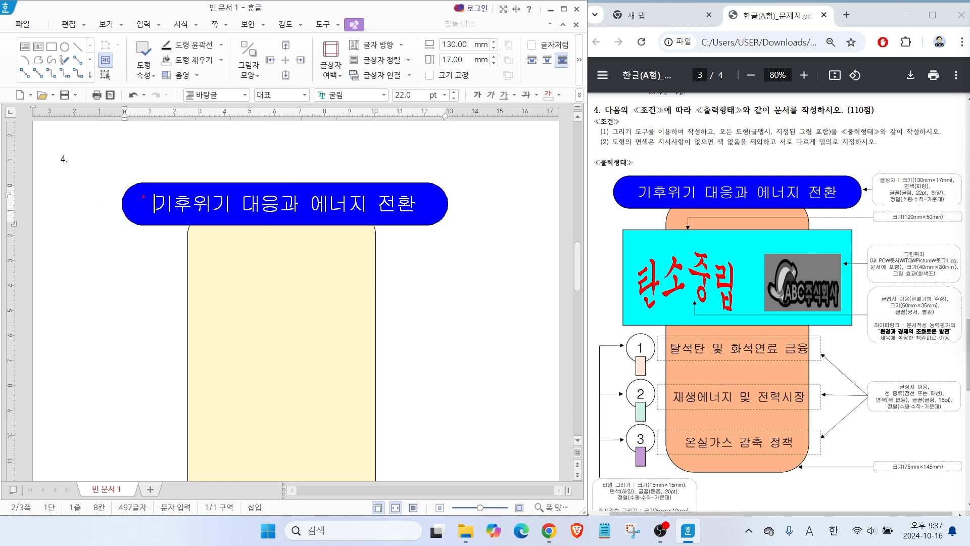
Draw a rectangle about 125 × 40 mm across the rounded rectangle, just below the title box.
click(66, 185)
click(153, 202)
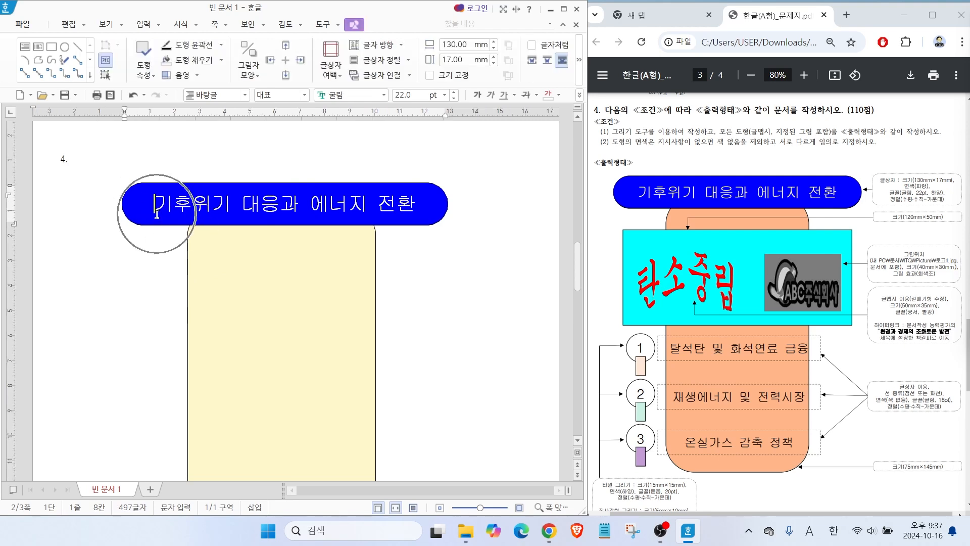
click(74, 189)
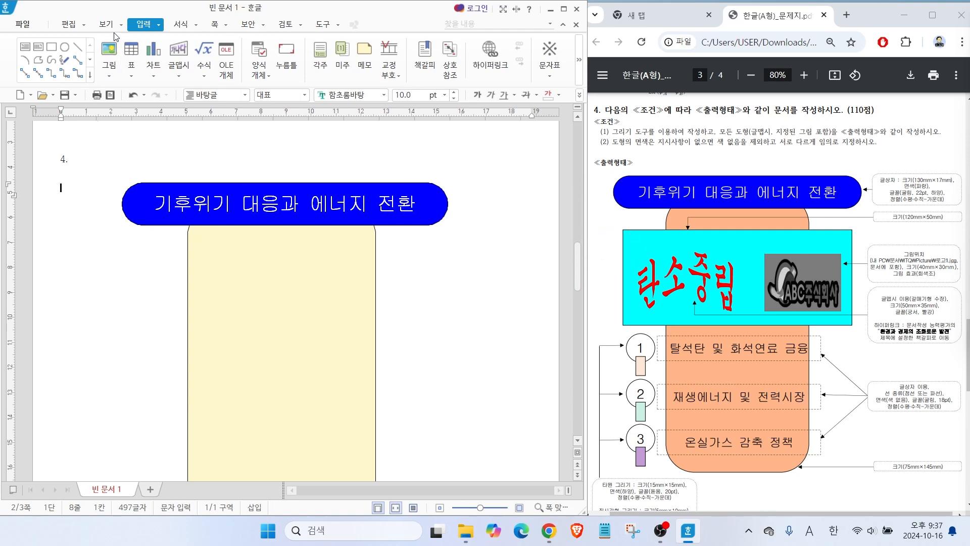
click(52, 49)
drag(128, 251, 441, 351)
Set the new rectangle's width to 120 mm and its height to 50 mm.
double_click(244, 290)
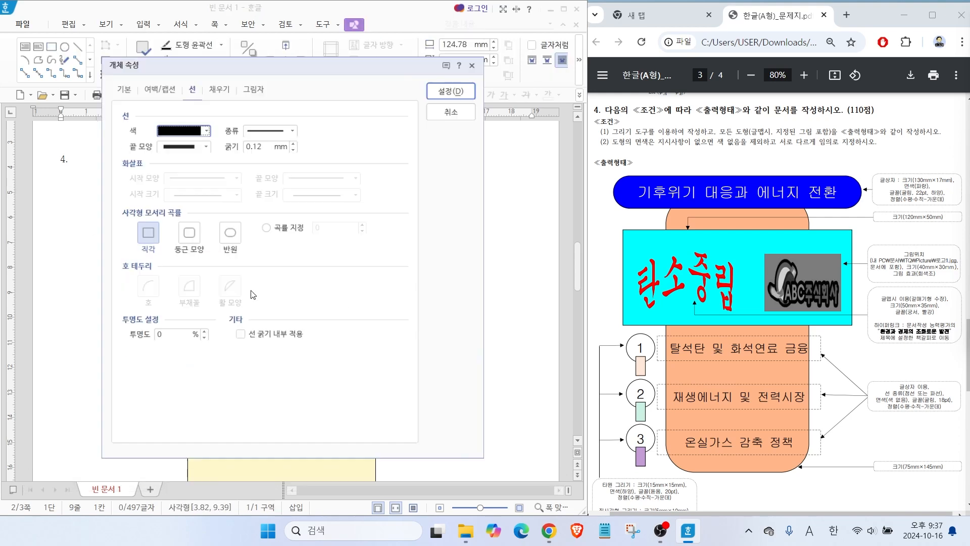
click(120, 86)
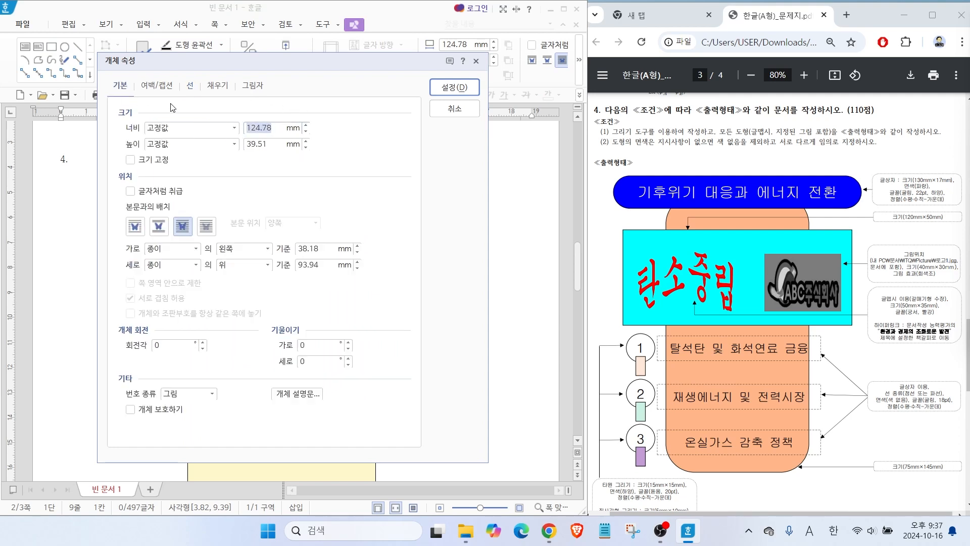
text(120)
key(Tab)
key(Tab)
text(50)
Fill the 120 × 50 mm rectangle with gold and position it across the rounded rectangle, below the title box.
click(218, 86)
click(192, 157)
click(226, 193)
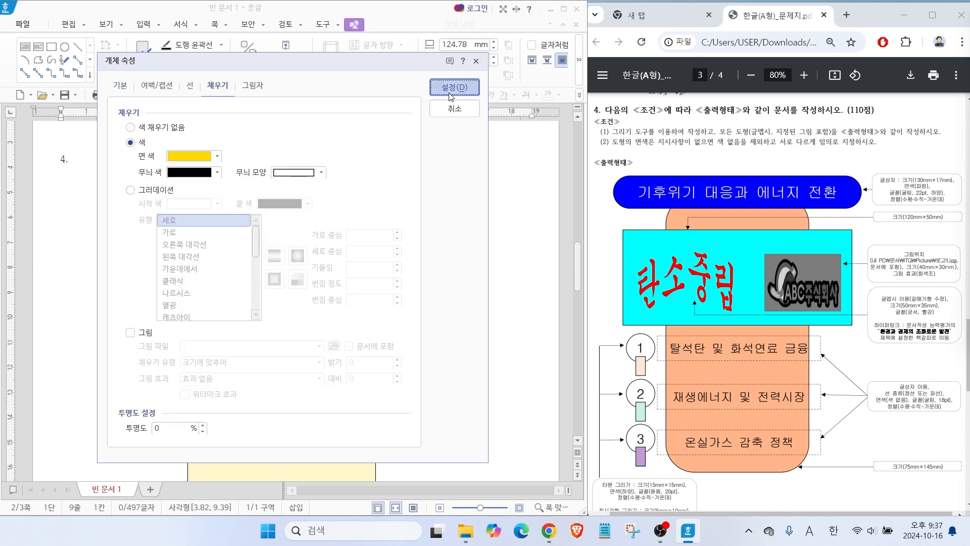
click(454, 87)
drag(339, 307, 348, 301)
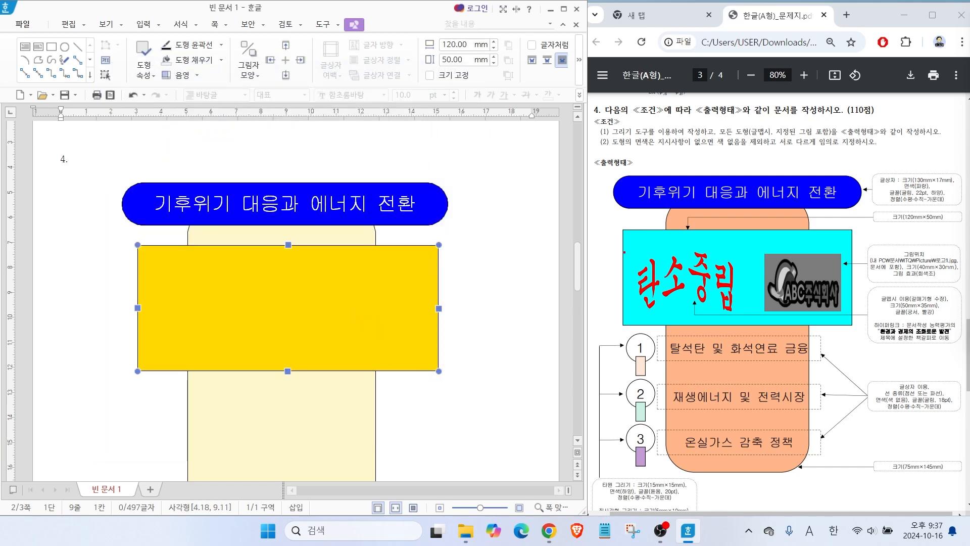
drag(664, 273, 602, 237)
drag(889, 310, 901, 298)
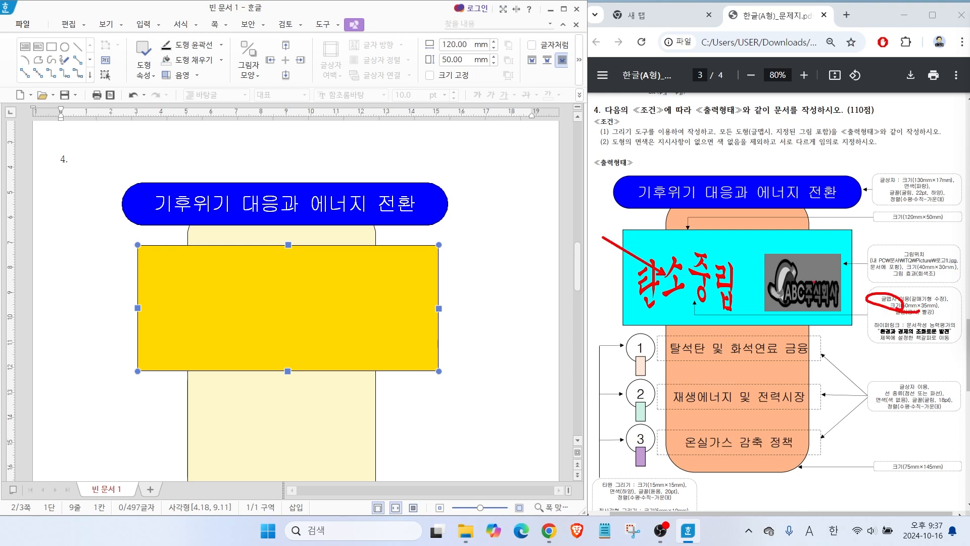
key(Escape)
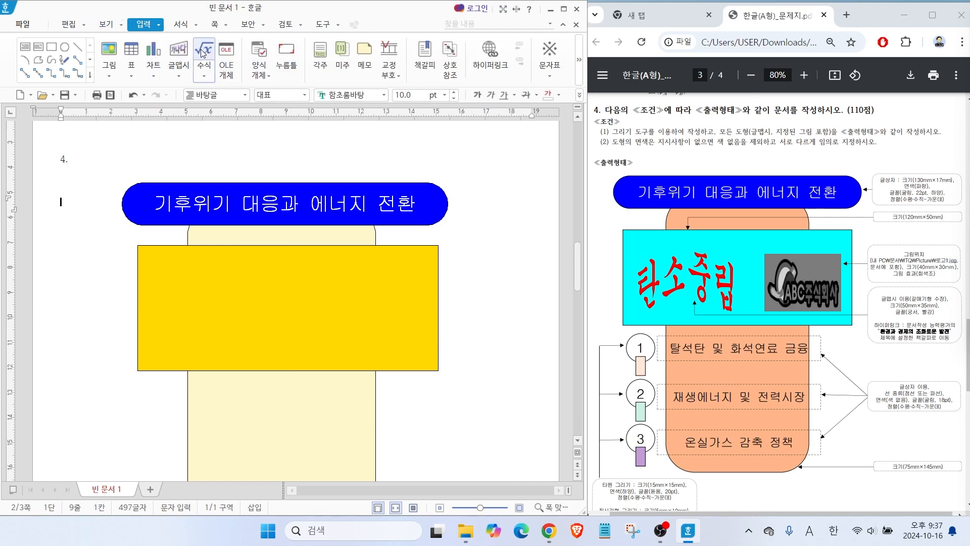
mouse_move(205, 60)
mouse_down()
mouse_move(157, 42)
mouse_move(200, 52)
mouse_up()
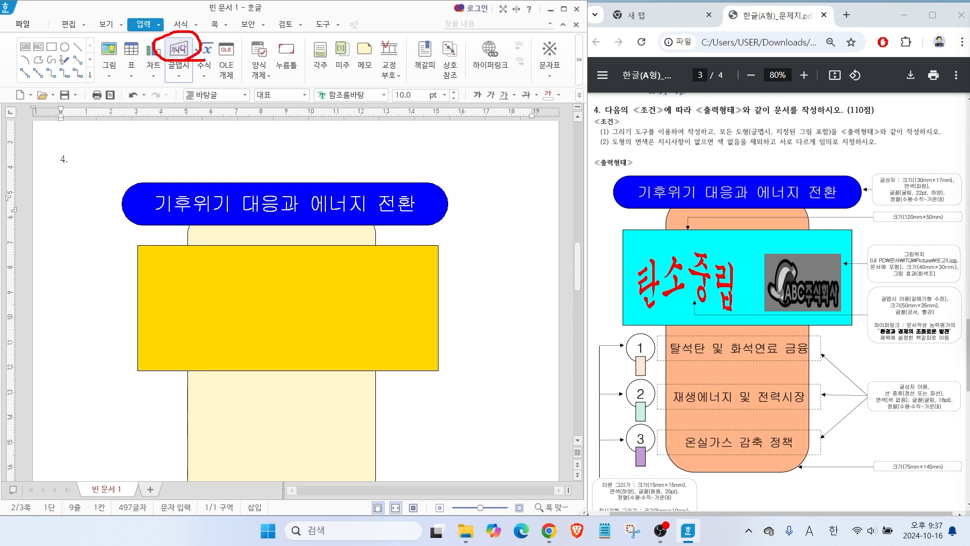
Start a new WordArt object (글맵시) with the text "탄소중립".
click(178, 51)
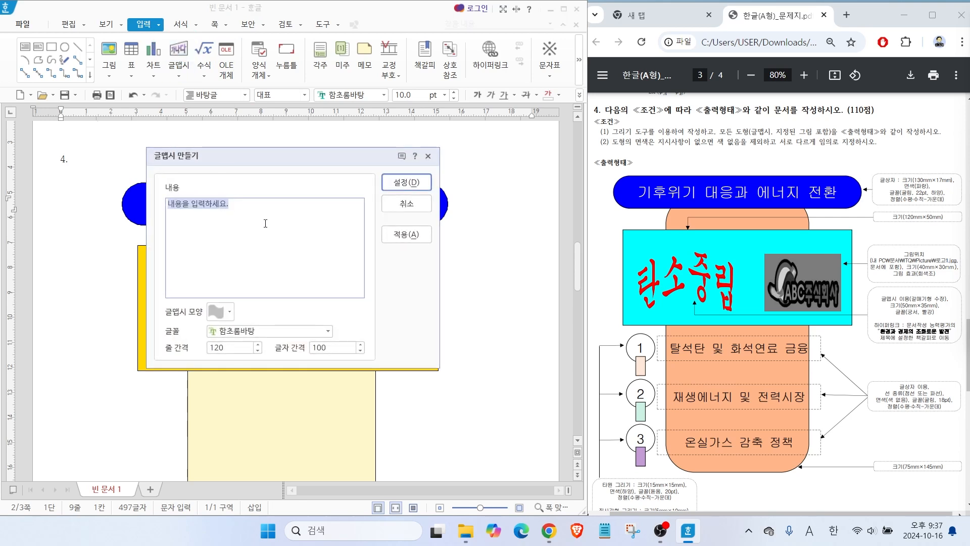
text(x)
key(BackSpace)
key(Hangul)
text(탭)
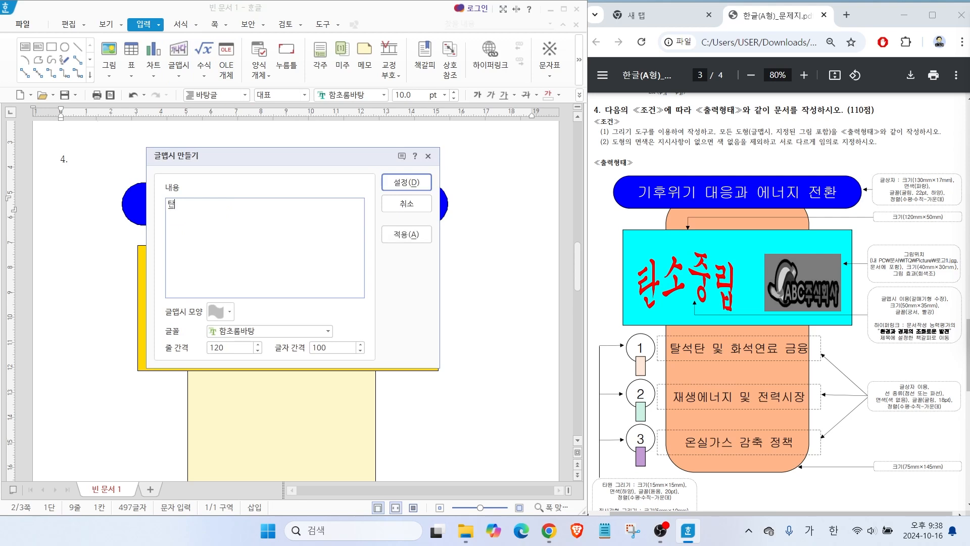
text(소중리ㅂ)
key(alt)
mouse_move(904, 301)
mouse_down()
mouse_move(881, 267)
mouse_move(935, 276)
mouse_up()
mouse_move(903, 342)
mouse_down()
mouse_move(911, 320)
mouse_move(927, 320)
mouse_up()
mouse_move(199, 212)
mouse_down()
mouse_move(135, 178)
mouse_move(179, 203)
mouse_up()
drag(228, 320, 222, 302)
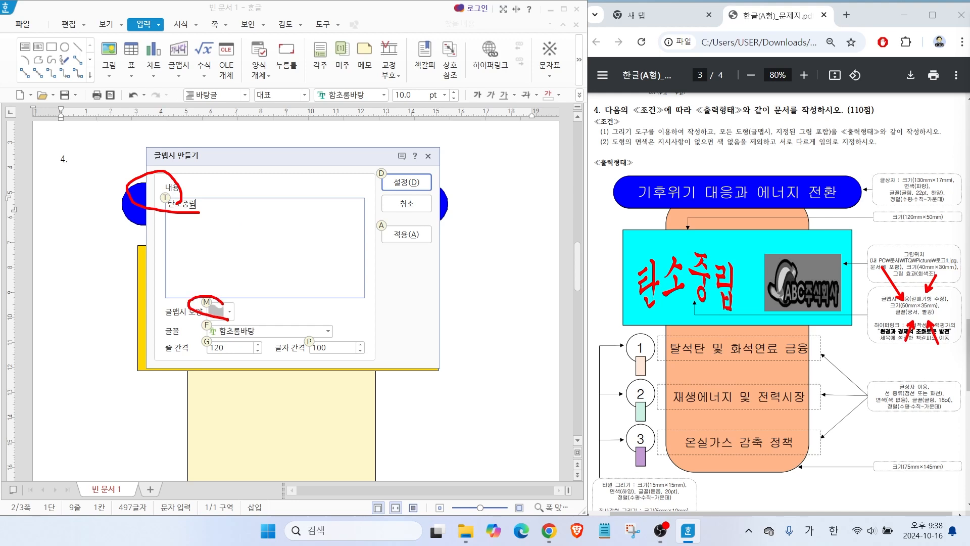
key(Escape)
Choose the chevron shape (갈매기형 수장) for the WordArt.
click(224, 310)
click(224, 310)
click(233, 149)
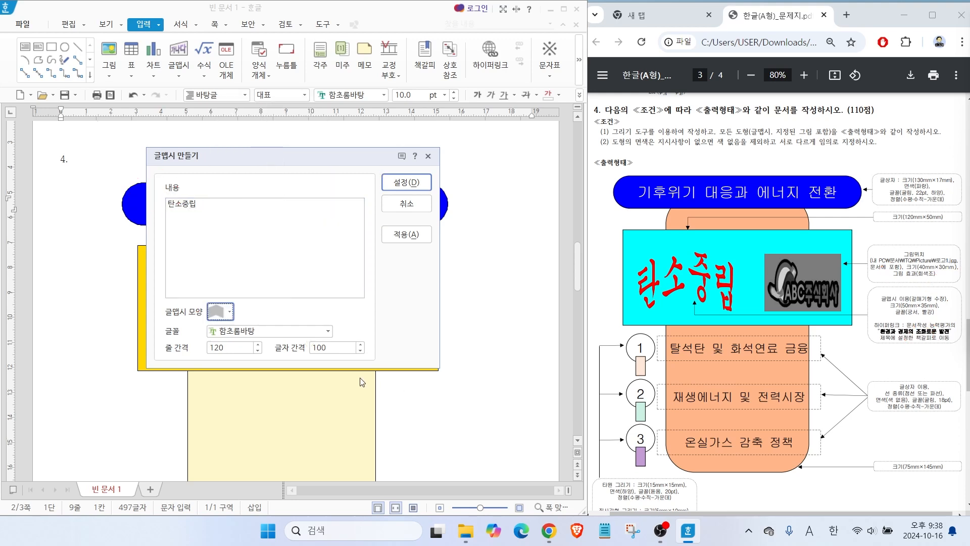
key(alt)
drag(201, 377, 219, 357)
drag(373, 395, 350, 356)
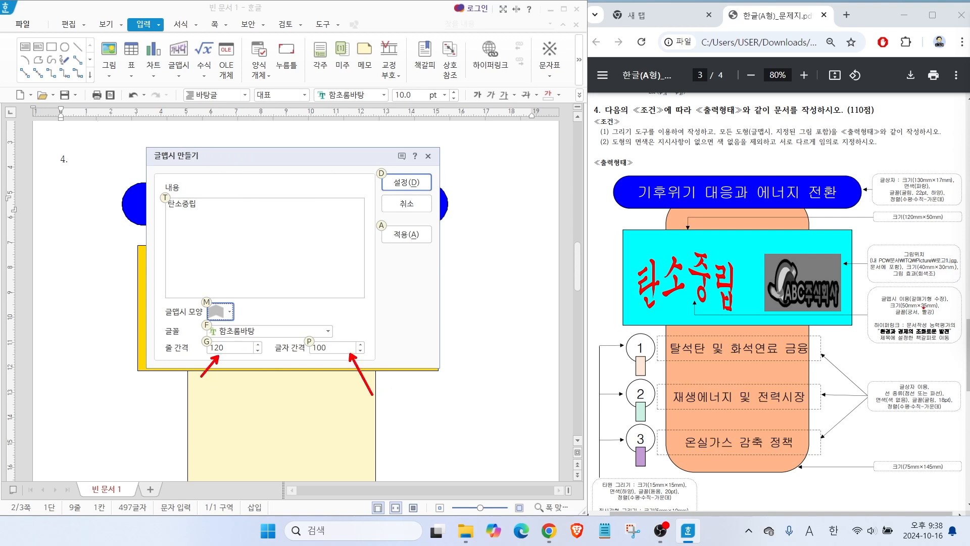
drag(899, 308, 949, 306)
drag(885, 355, 907, 316)
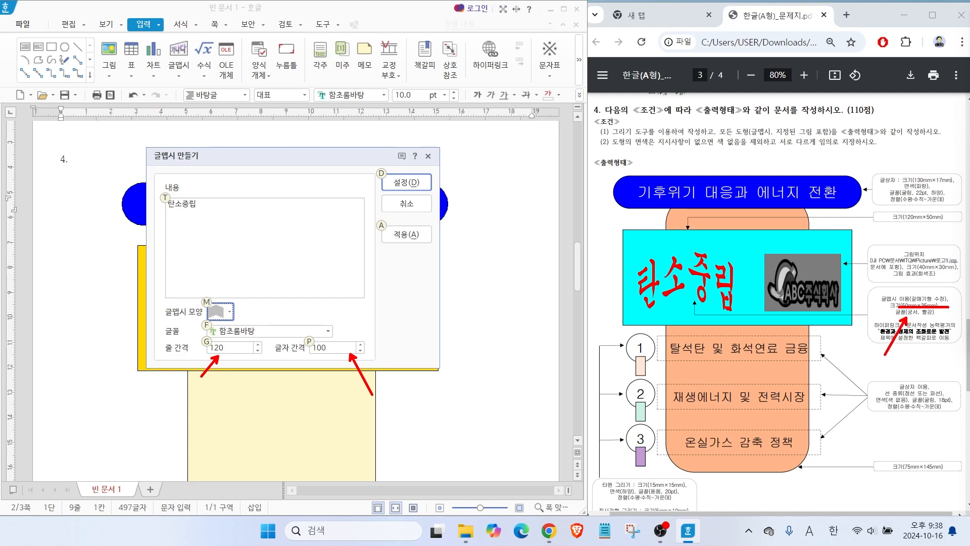
Set the WordArt's font to 궁서 and insert it into the document.
click(328, 331)
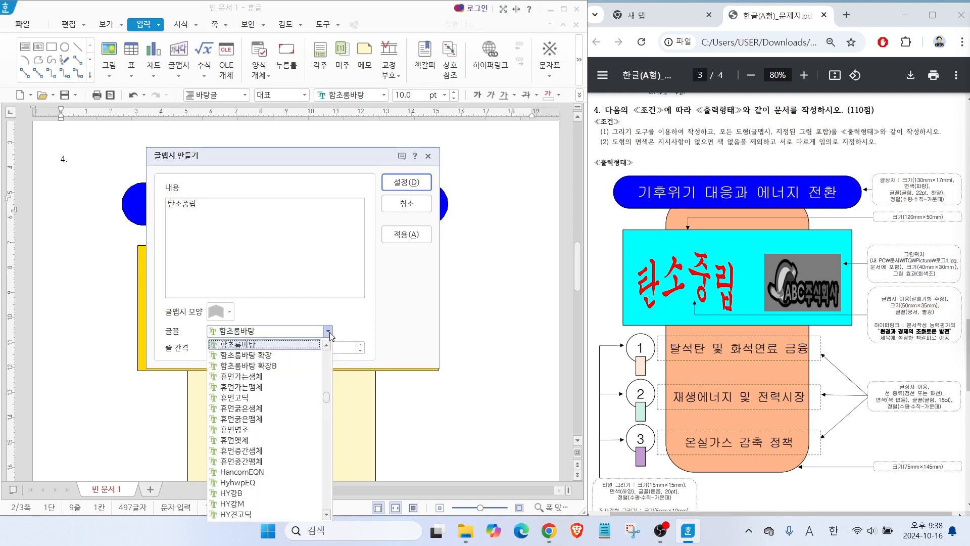
scroll(325, 383, up, 5)
click(233, 392)
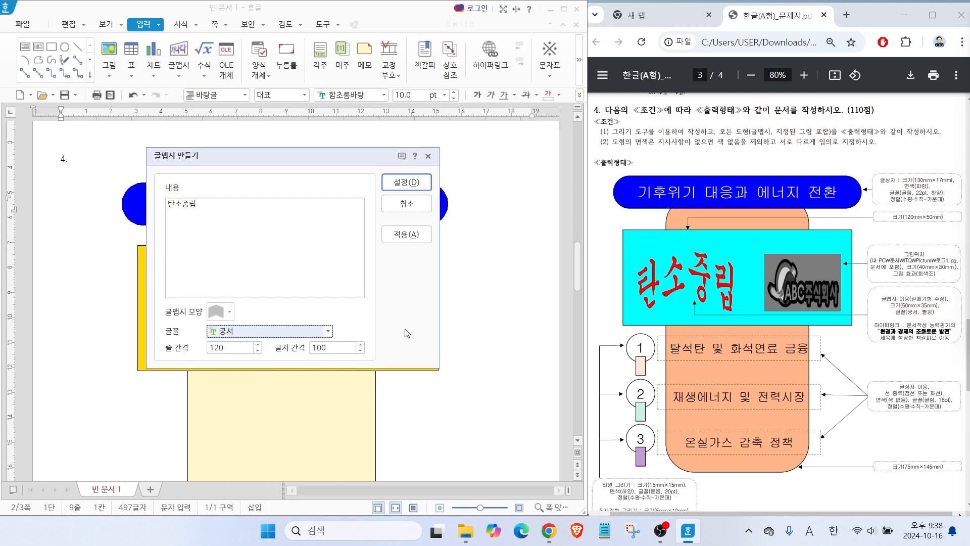
key(alt)
drag(925, 308, 913, 271)
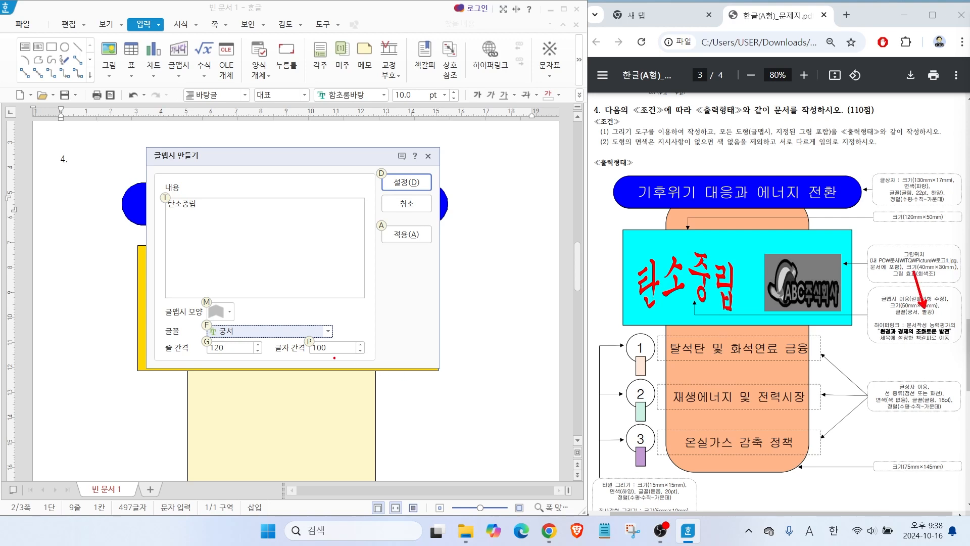
mouse_move(341, 357)
mouse_down()
mouse_move(301, 318)
mouse_move(334, 347)
mouse_up()
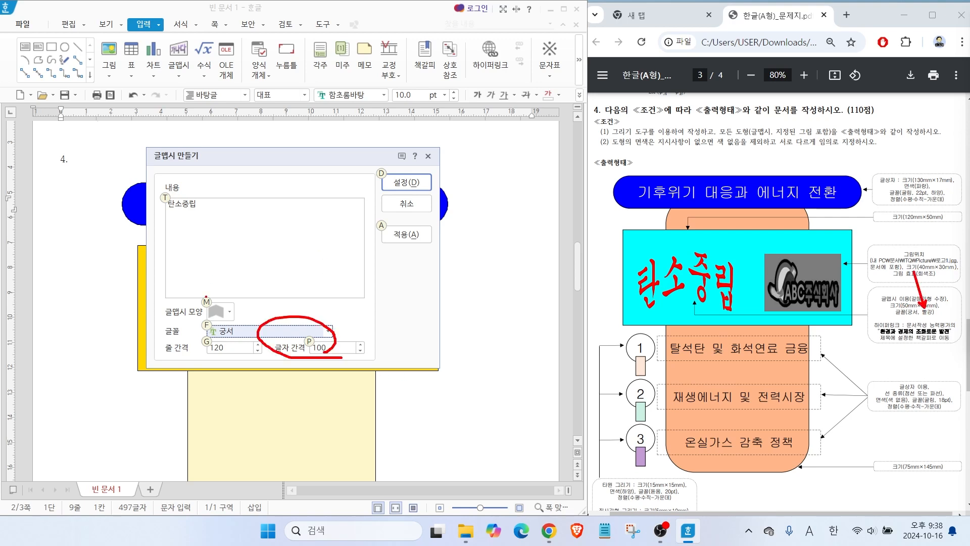
click(406, 183)
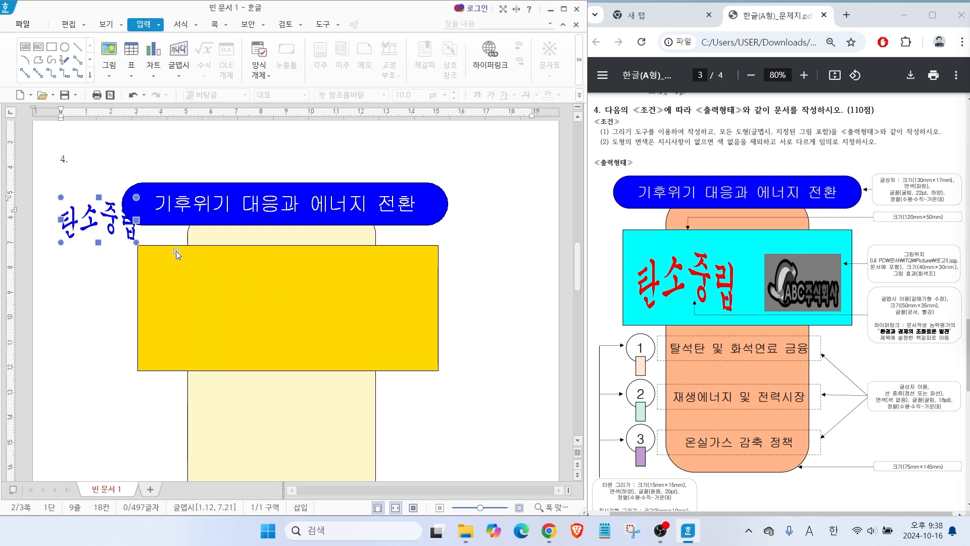
Move the WordArt down beside the gold rectangle and set its size to 50 × 35 mm.
drag(85, 224, 87, 281)
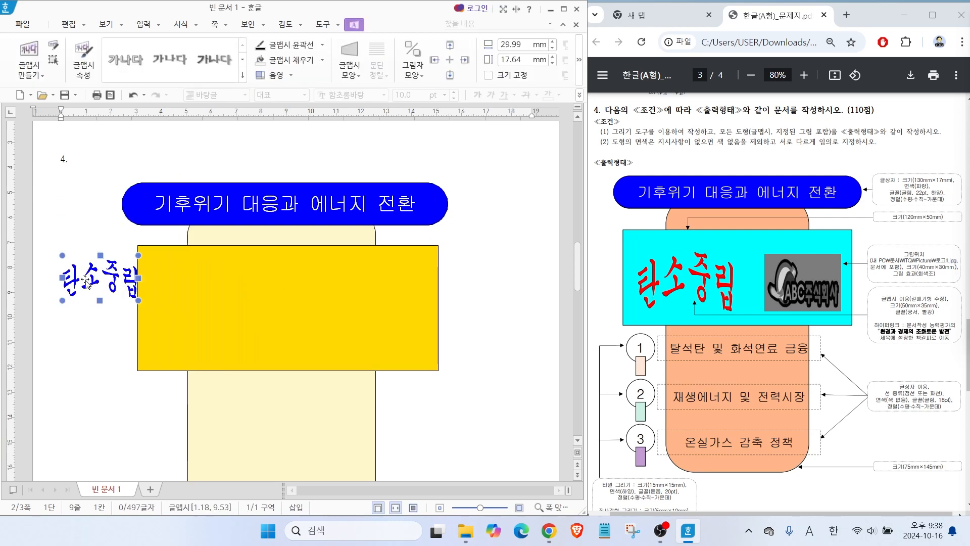
double_click(87, 281)
drag(159, 71, 248, 72)
click(215, 90)
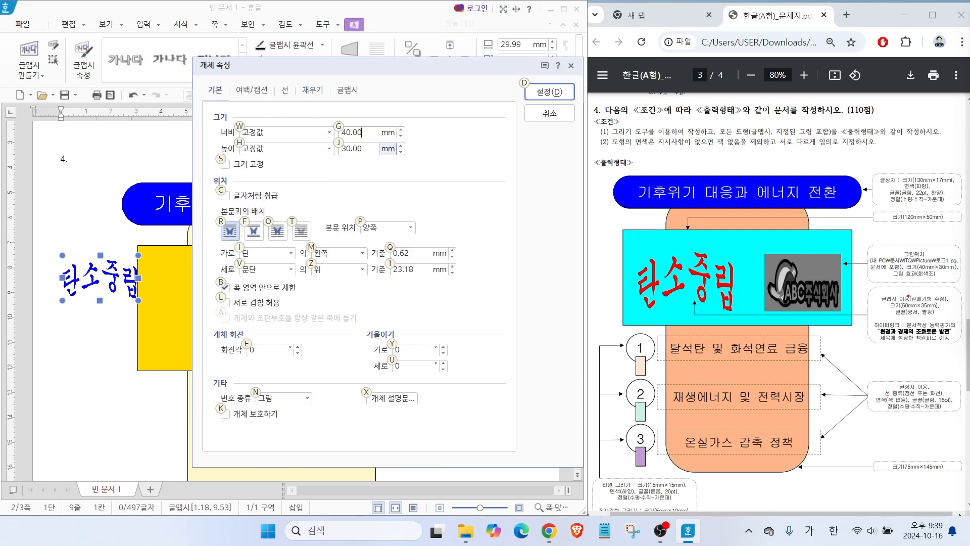
drag(892, 274, 903, 299)
key(Escape)
text(50)
key(Tab)
key(Tab)
text(35)
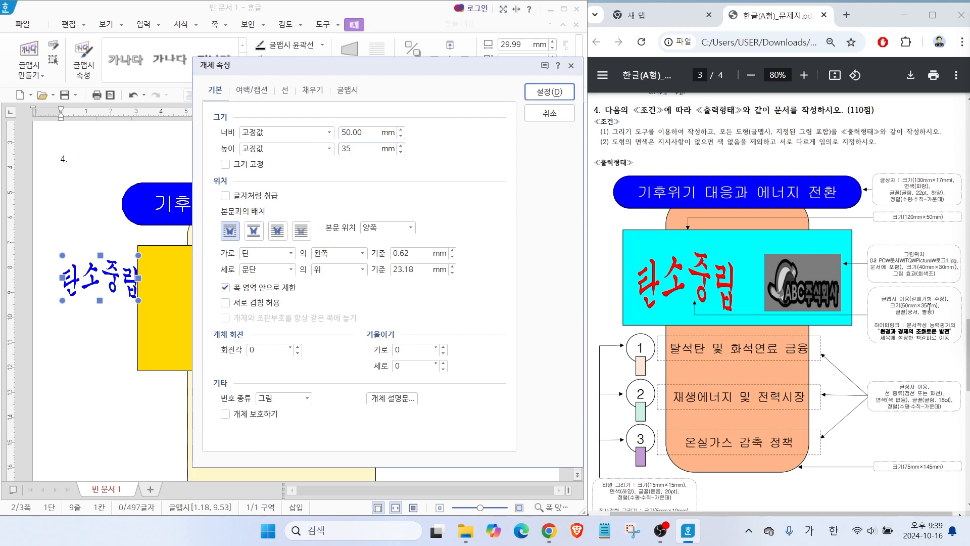
Fill the "탄소중립" WordArt with red, apply its properties and shift it slightly downward.
click(312, 91)
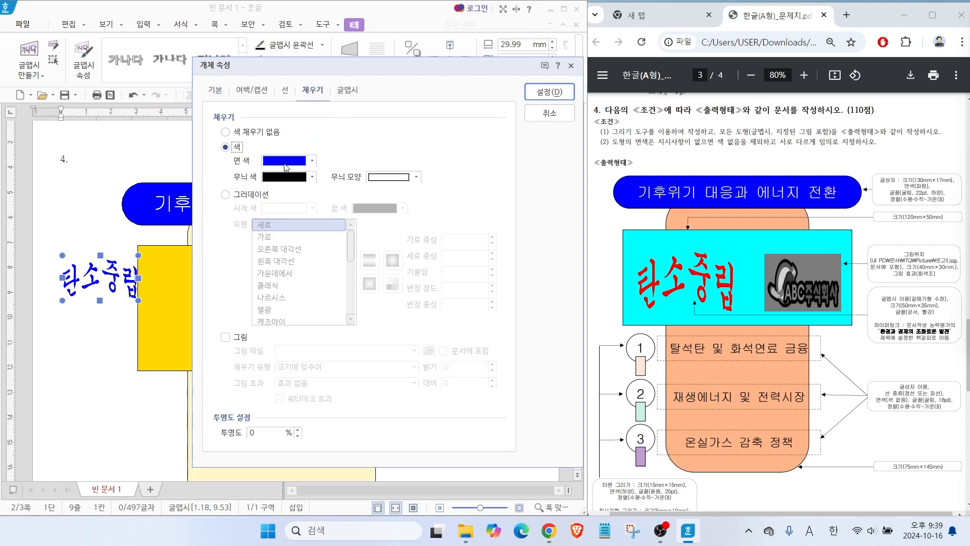
click(287, 164)
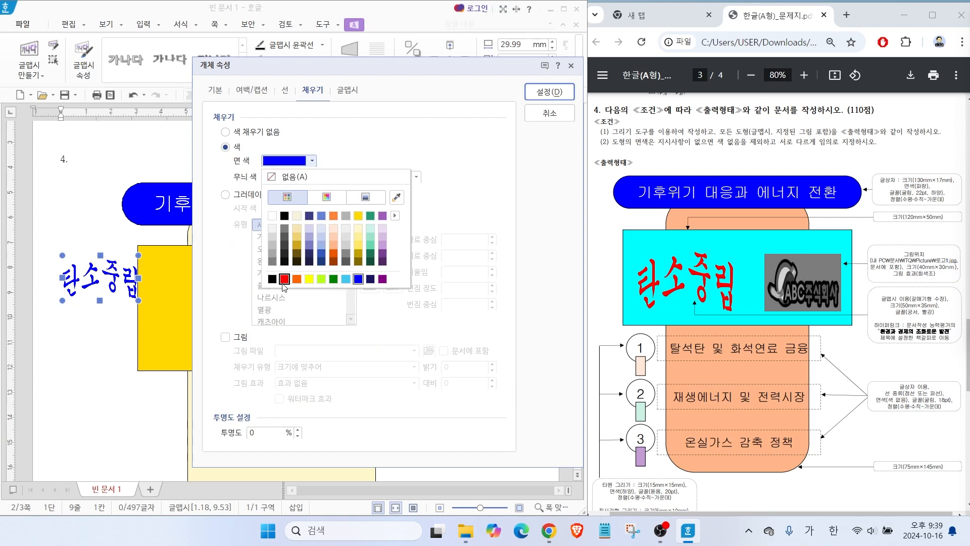
click(284, 287)
click(543, 93)
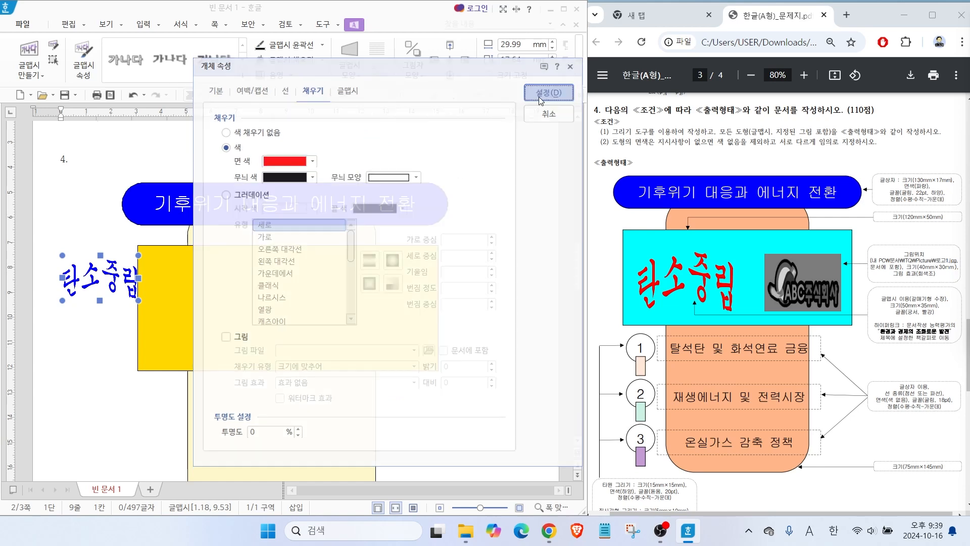
mouse_move(97, 314)
mouse_down()
mouse_move(95, 303)
mouse_move(90, 319)
mouse_up()
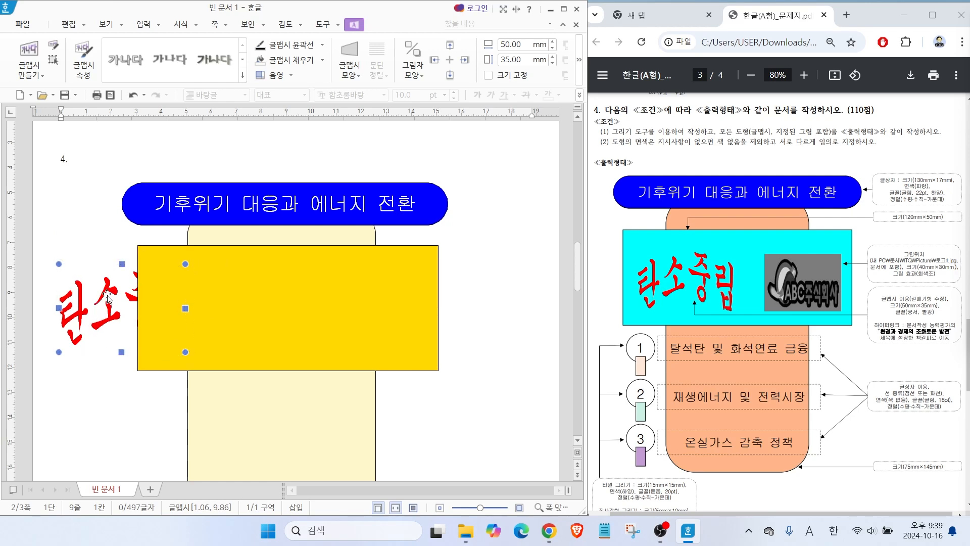
Set the "탄소중립" WordArt's text wrapping to in front of text and move it onto the left part of the gold rectangle.
double_click(108, 296)
click(120, 86)
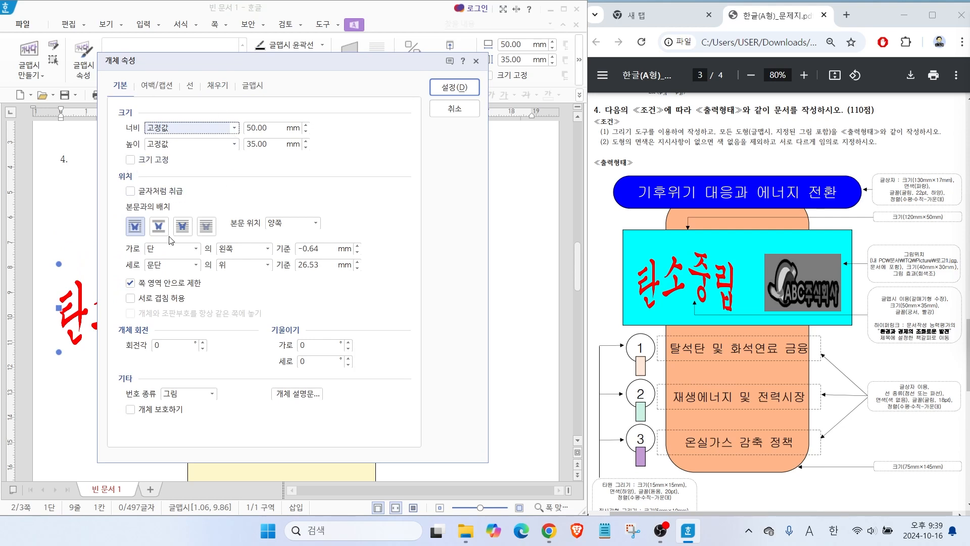
key(alt)
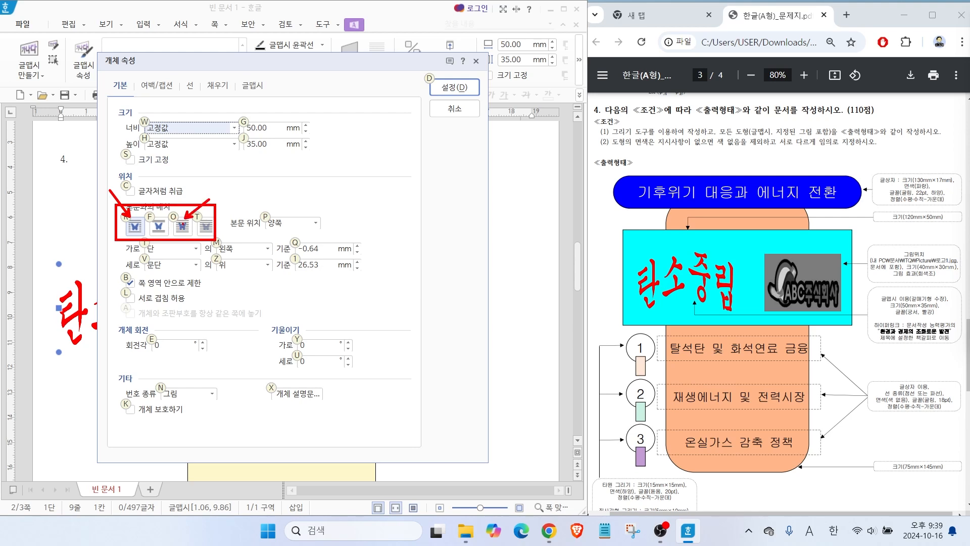
click(182, 224)
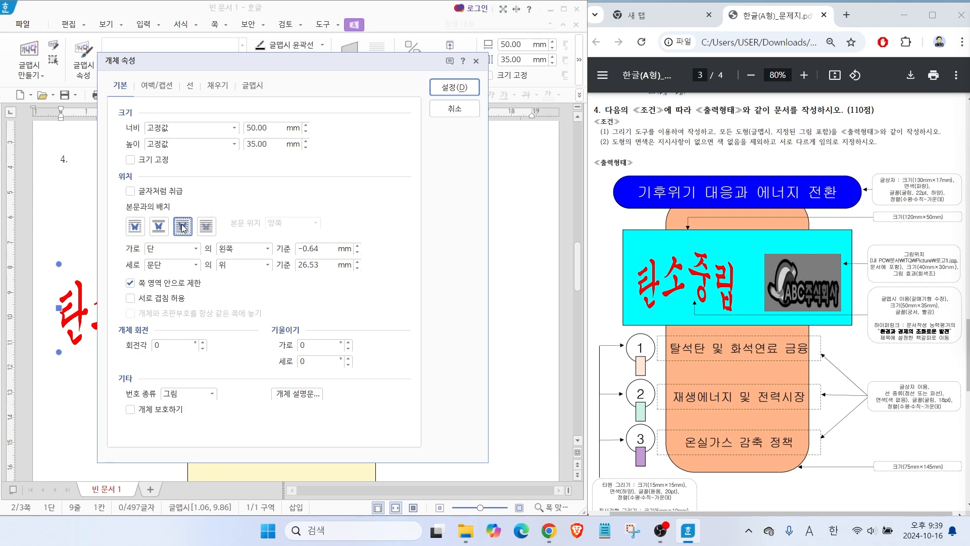
click(455, 87)
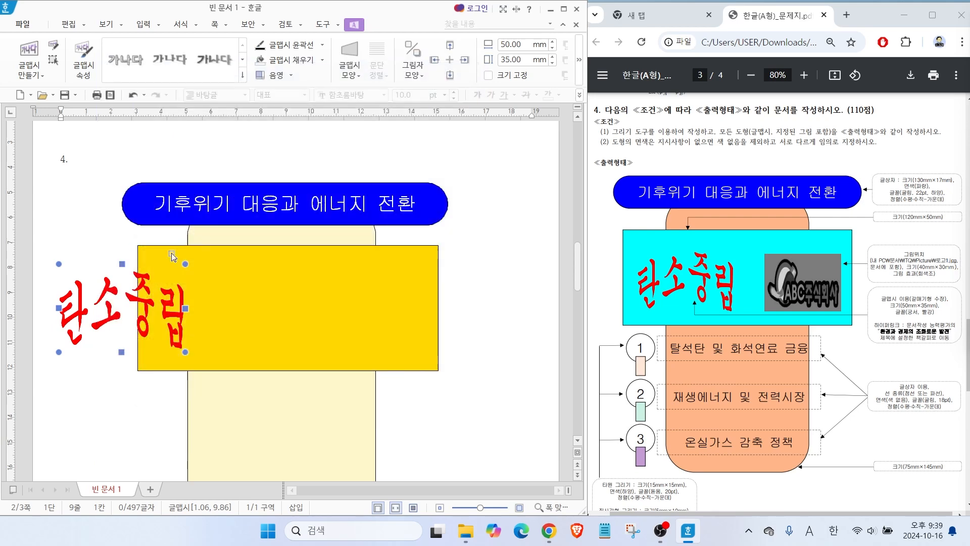
drag(101, 300, 199, 302)
key(Escape)
Insert the picture 로고1 from the 문서 > ITQ > Picture folder and place it beside the blue title box.
click(109, 52)
click(172, 157)
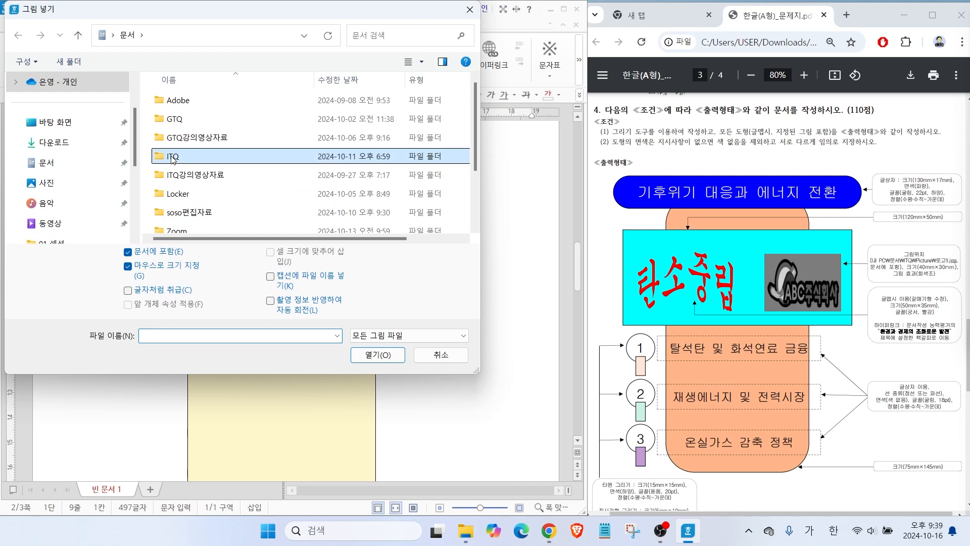
double_click(172, 157)
double_click(182, 100)
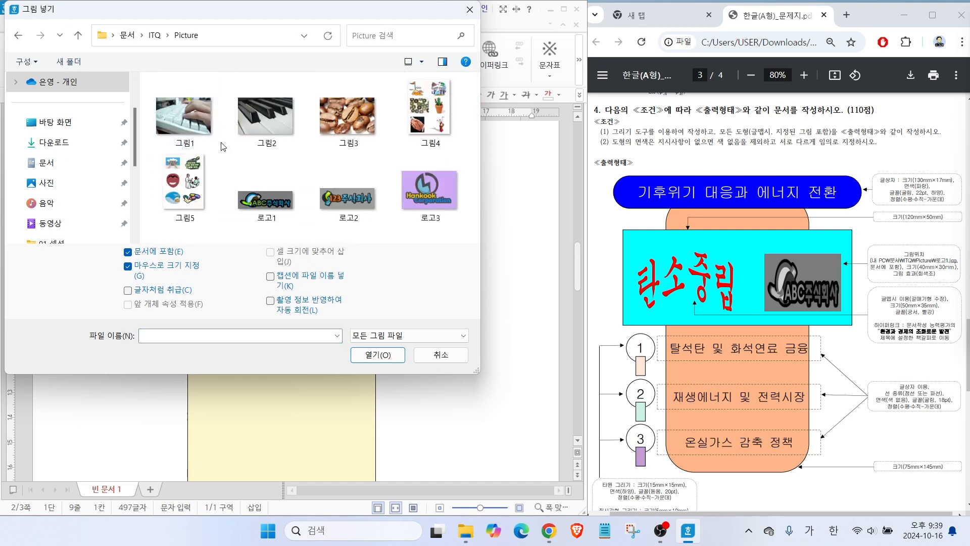
click(266, 202)
click(384, 354)
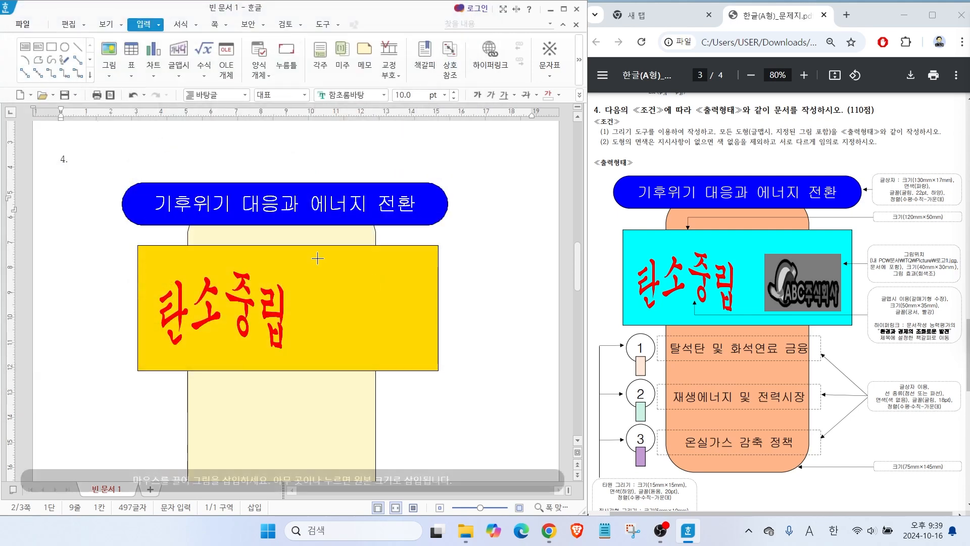
drag(69, 243, 151, 296)
drag(112, 268, 99, 237)
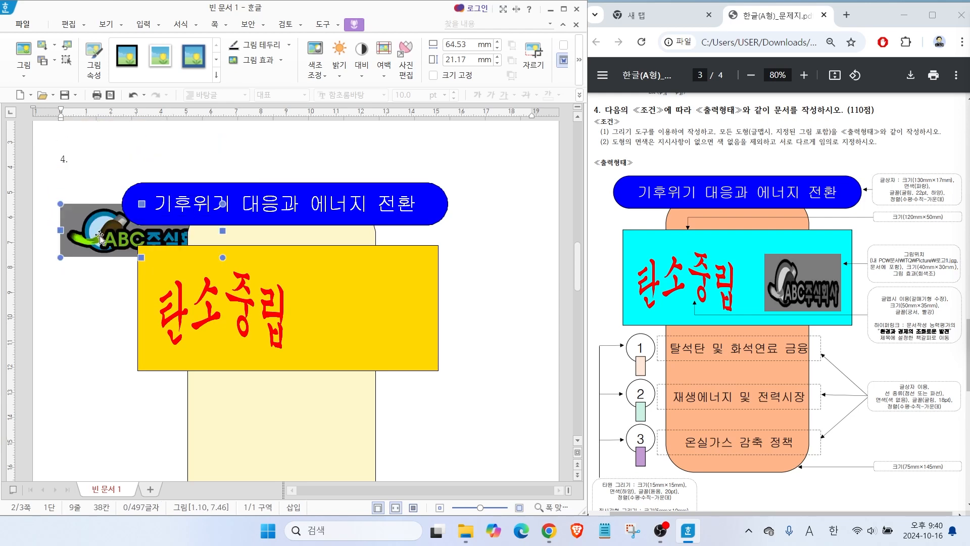
Set the logo picture's size to 40 × 30 mm in its object properties.
double_click(100, 237)
drag(267, 128, 203, 113)
text(40)
key(Tab)
key(Tab)
text(30)
Give the logo picture the grayscale effect (회색조) and apply its properties.
click(213, 90)
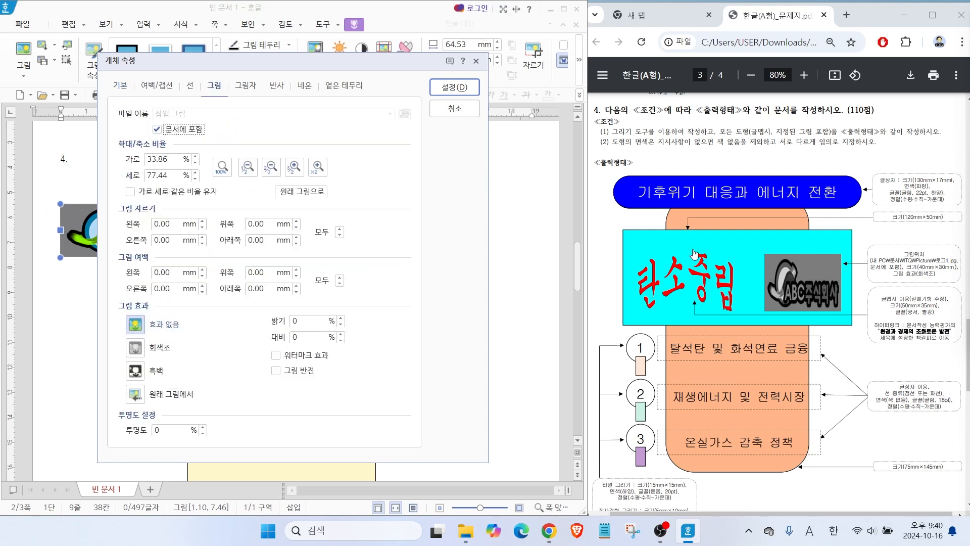
key(alt)
mouse_move(933, 279)
mouse_down()
mouse_move(902, 283)
mouse_move(932, 254)
mouse_move(939, 287)
mouse_up()
mouse_move(212, 67)
mouse_down()
mouse_move(235, 89)
mouse_move(221, 125)
mouse_up()
mouse_move(171, 359)
mouse_down()
mouse_move(191, 344)
mouse_move(169, 352)
mouse_up()
key(Escape)
click(152, 343)
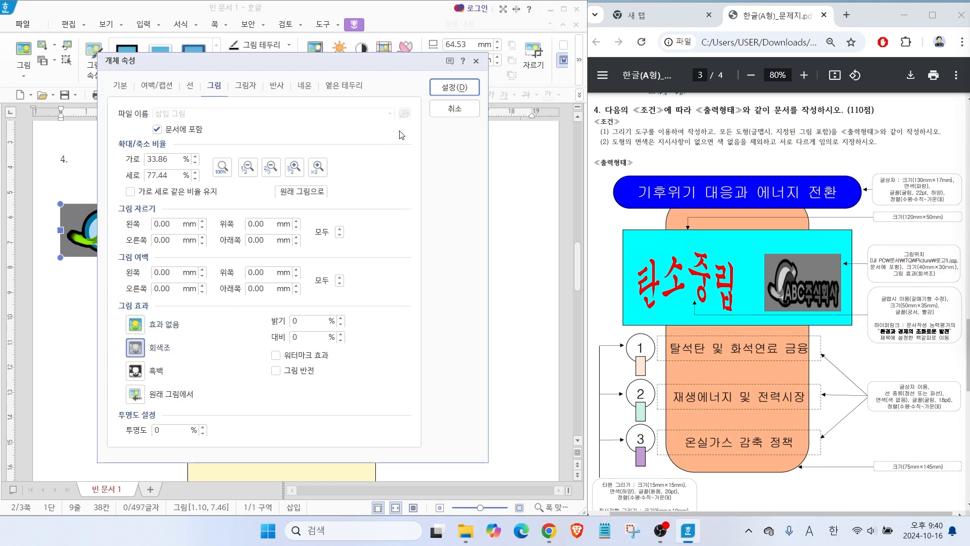
click(454, 87)
Set the logo's text wrapping to in front of text and move it onto the right part of the gold rectangle.
mouse_move(96, 256)
mouse_down()
mouse_move(68, 329)
mouse_move(74, 296)
mouse_move(129, 222)
mouse_move(86, 245)
mouse_up()
double_click(90, 246)
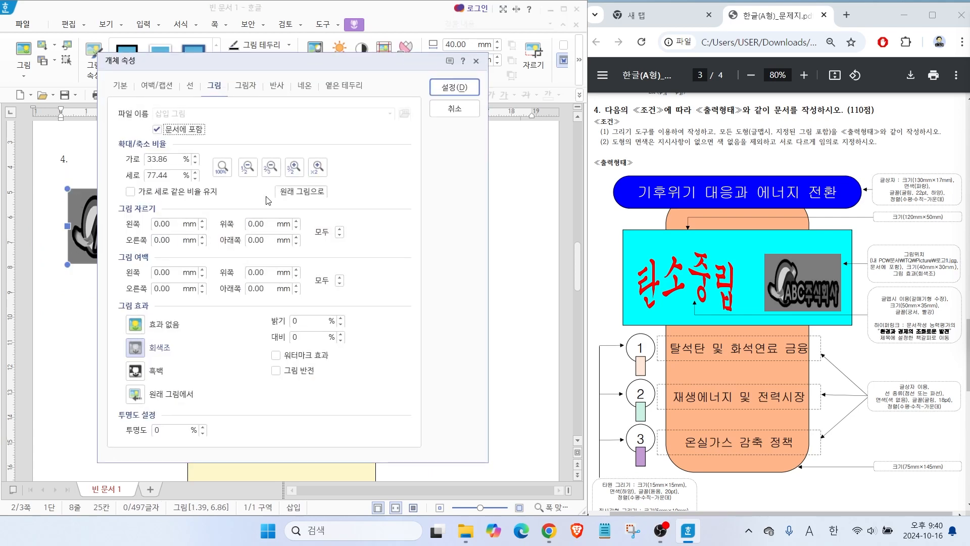
click(120, 85)
click(184, 229)
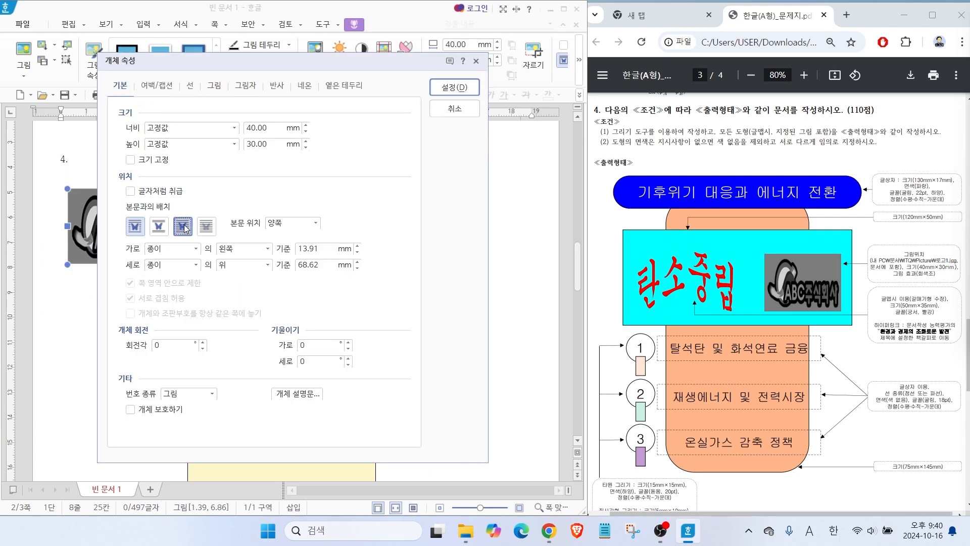
key(alt)
mouse_move(166, 225)
mouse_down()
mouse_move(197, 243)
mouse_move(189, 209)
mouse_move(204, 260)
mouse_up()
key(Escape)
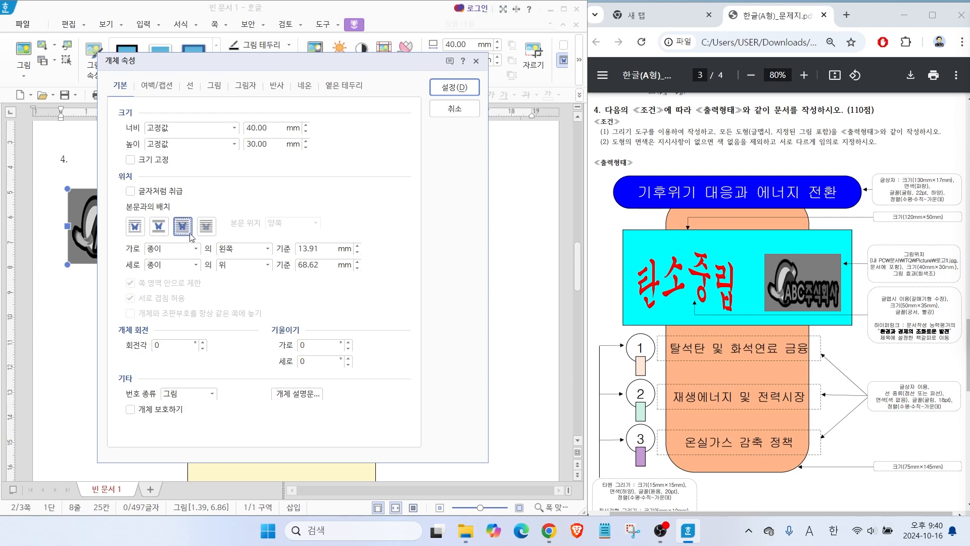
click(454, 87)
drag(120, 239, 365, 320)
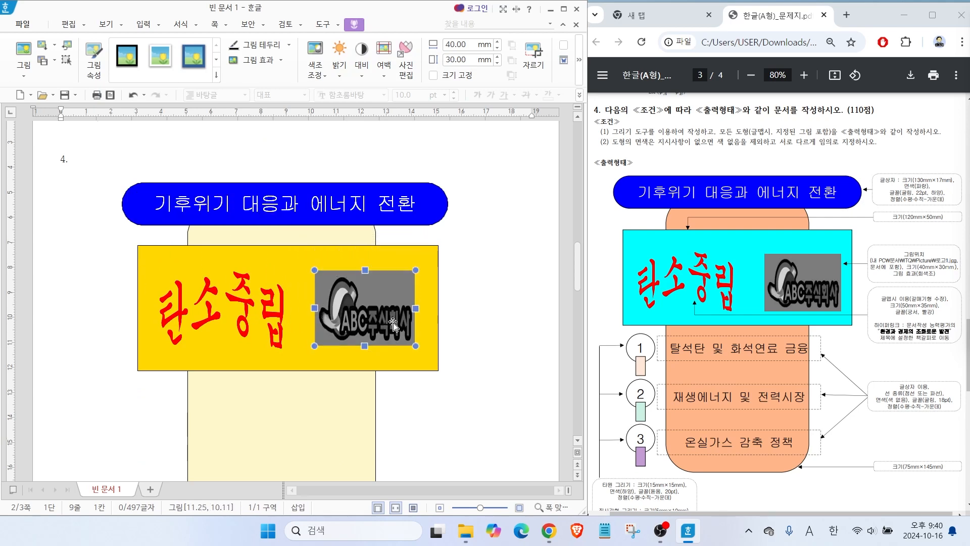
Draw an ellipse about 14 × 16 mm below the gold rectangle, left of the cream rounded shape.
scroll(395, 341, down, 3)
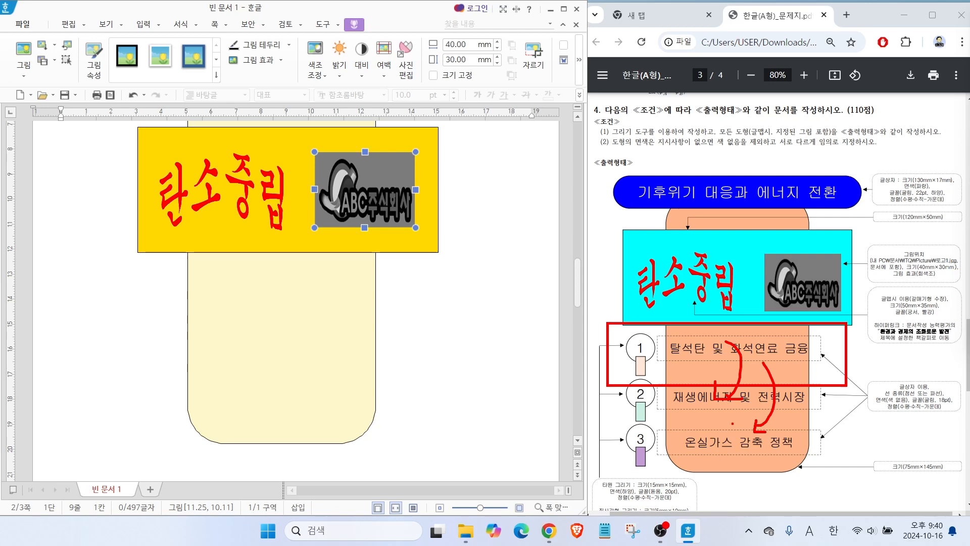
click(180, 303)
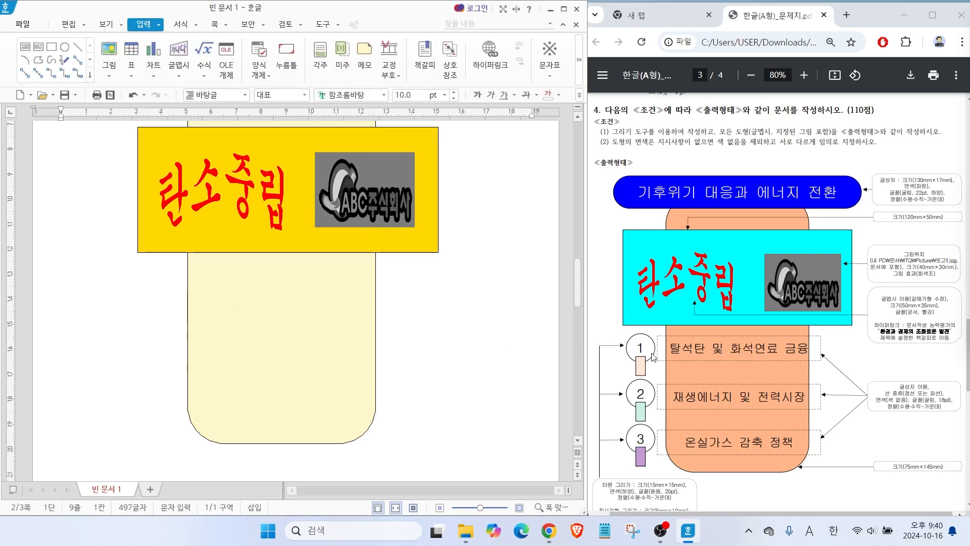
drag(596, 320, 629, 345)
drag(610, 377, 635, 371)
key(Escape)
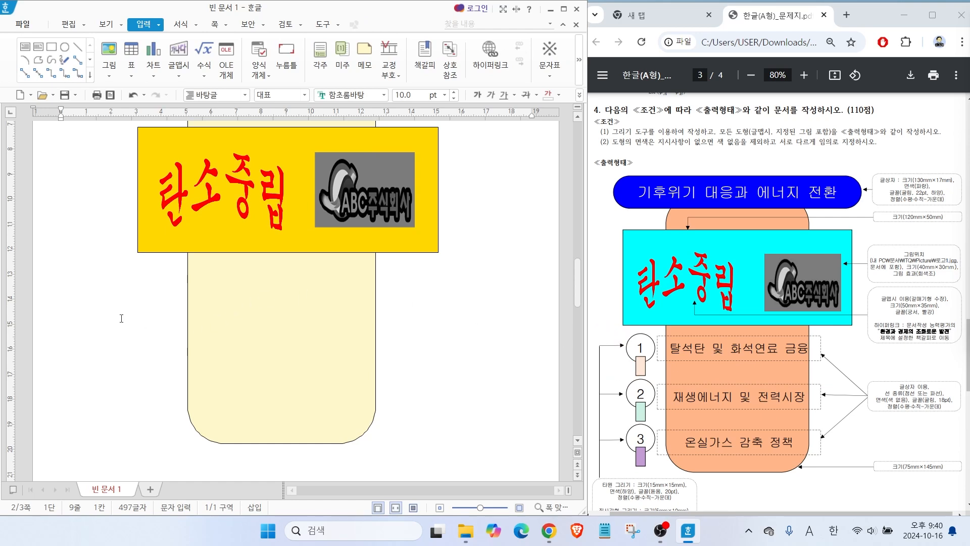
click(65, 47)
drag(135, 264, 172, 305)
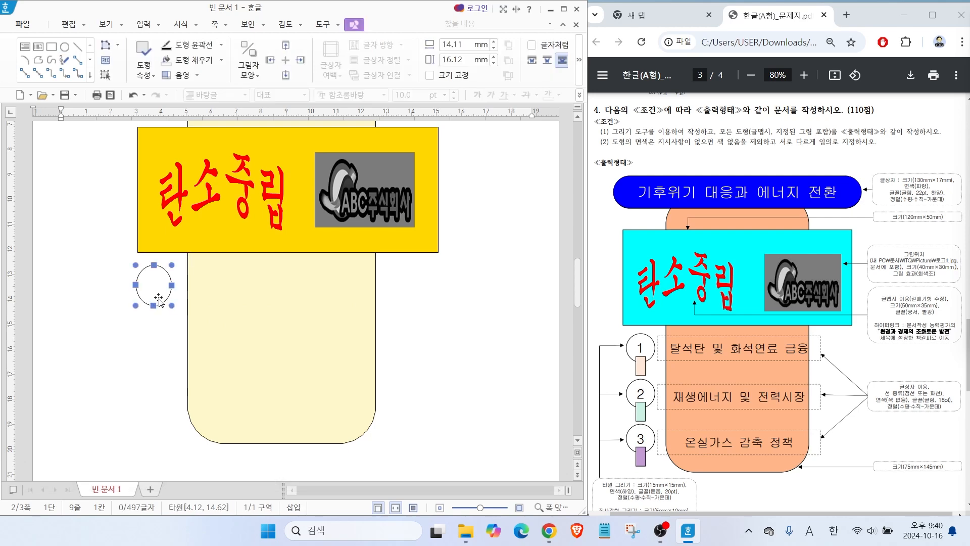
Set the ellipse to 15 × 15 mm with a white fill and nudge it into place beside the cream shape.
double_click(159, 299)
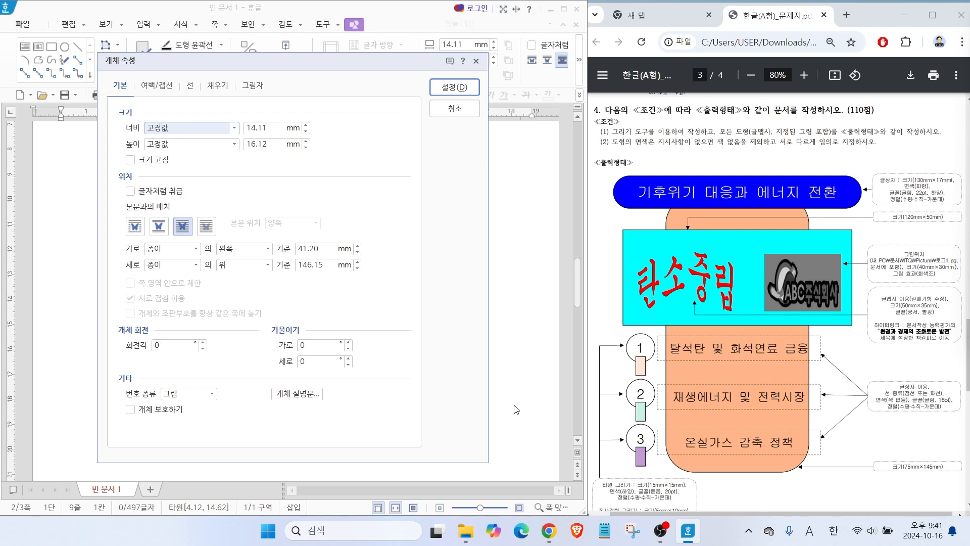
key(alt)
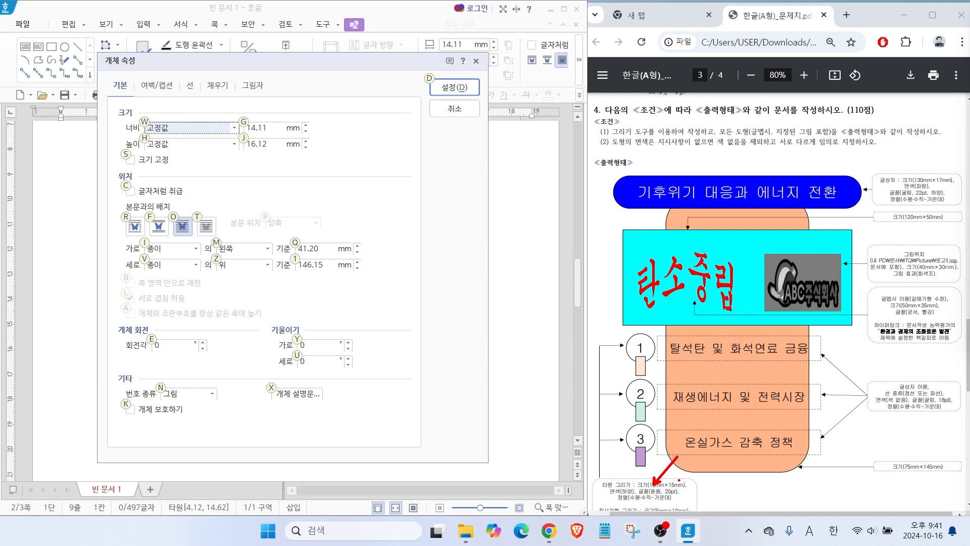
drag(251, 123, 277, 99)
drag(264, 144, 303, 196)
key(Escape)
click(305, 124)
click(306, 148)
click(306, 148)
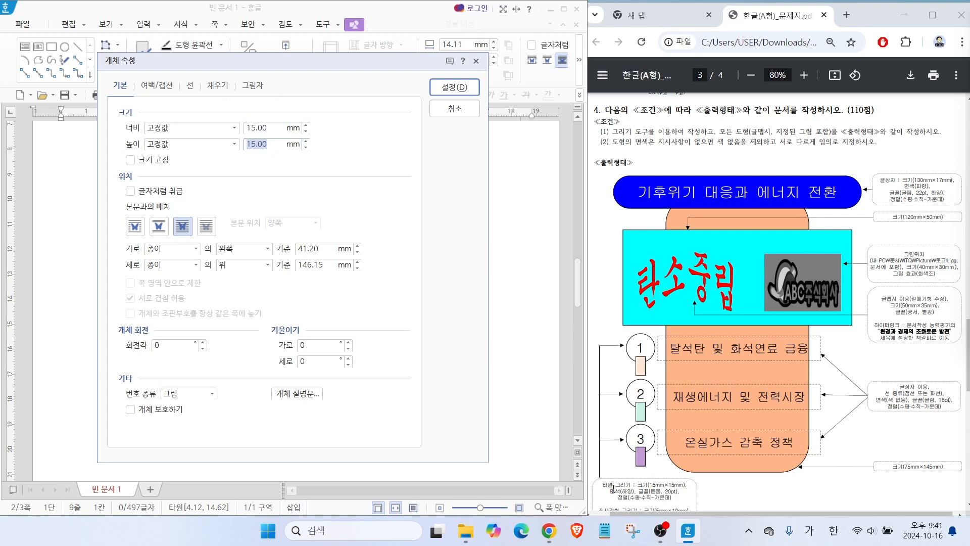
click(212, 86)
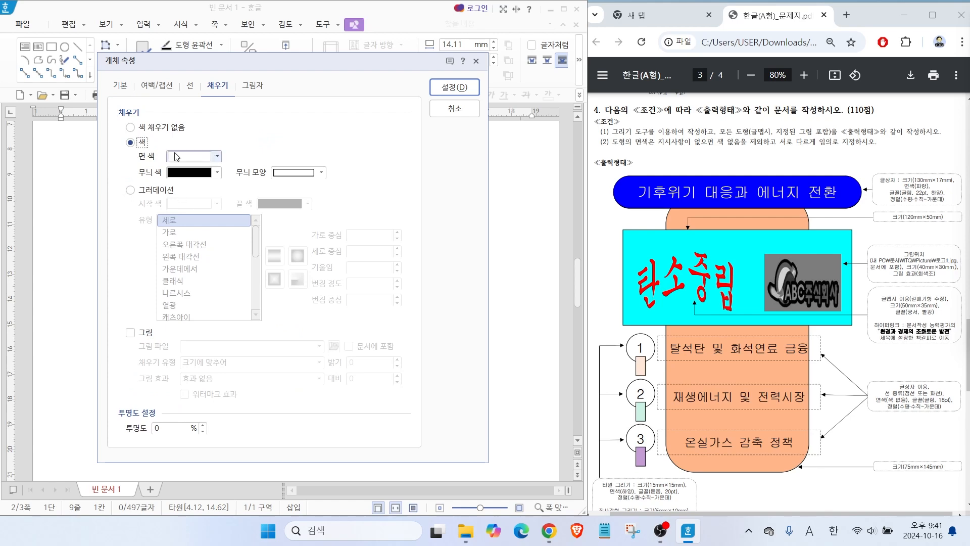
click(447, 87)
drag(150, 289, 147, 290)
click(114, 296)
click(156, 290)
click(113, 296)
click(154, 286)
click(114, 294)
click(147, 286)
click(120, 284)
Enable text entry inside the white circle (도형 안에 글자 넣기).
scroll(162, 361, down, 1)
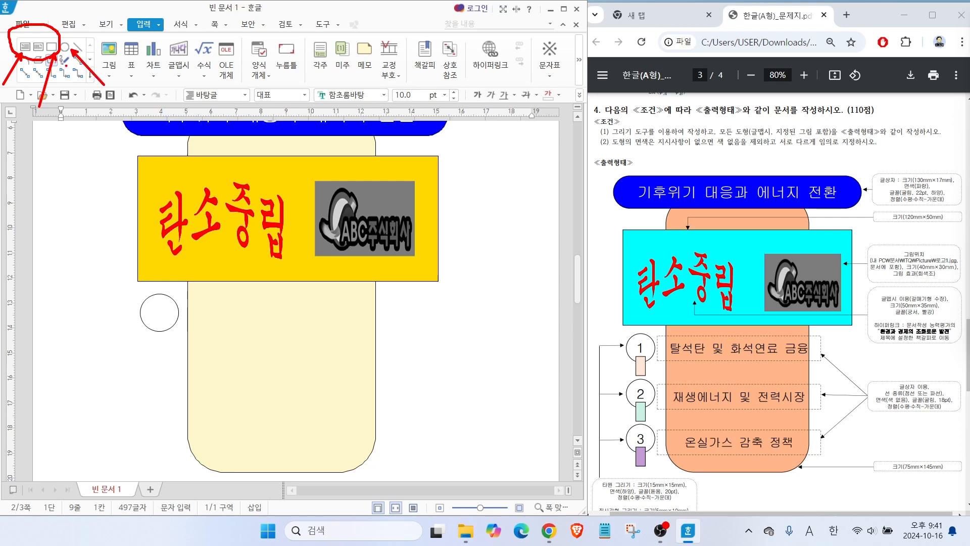
click(162, 321)
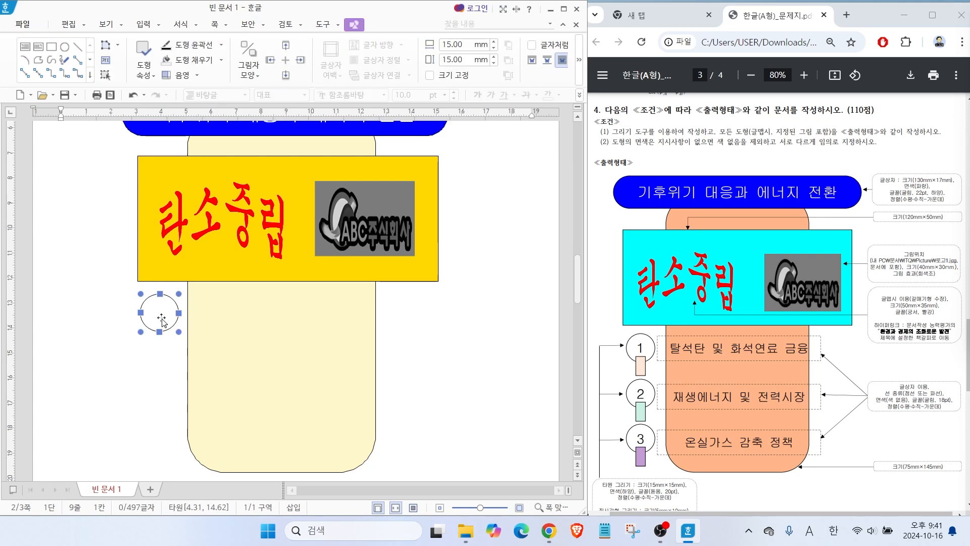
right_click(162, 322)
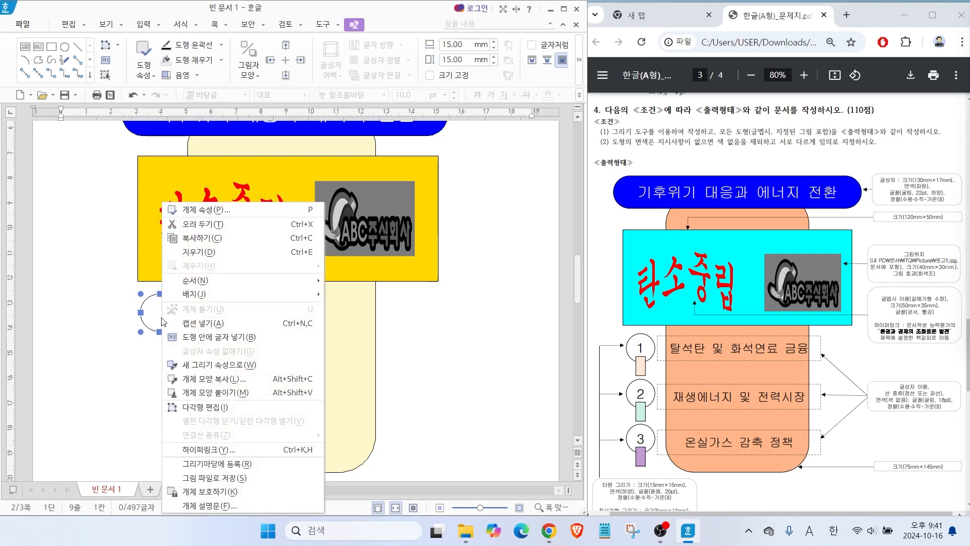
click(208, 341)
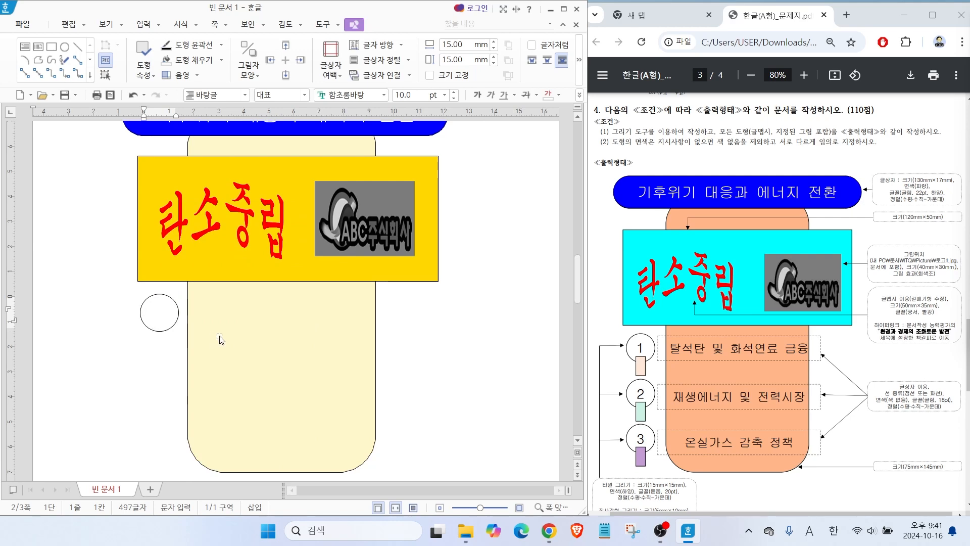
Set the circle's text to the 돋움 font at 20 pt with centre alignment.
click(384, 95)
scroll(429, 180, up, 10)
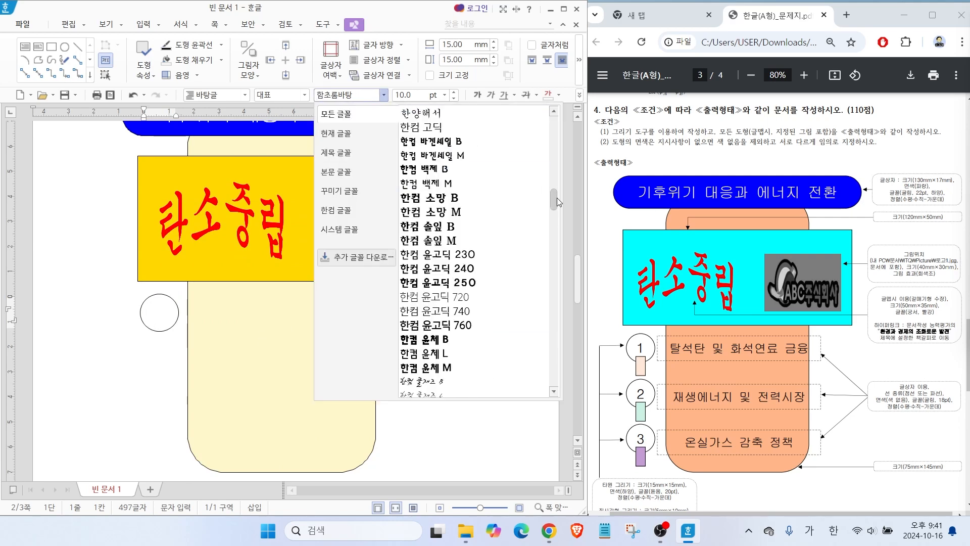
click(423, 129)
text(20)
key(Return)
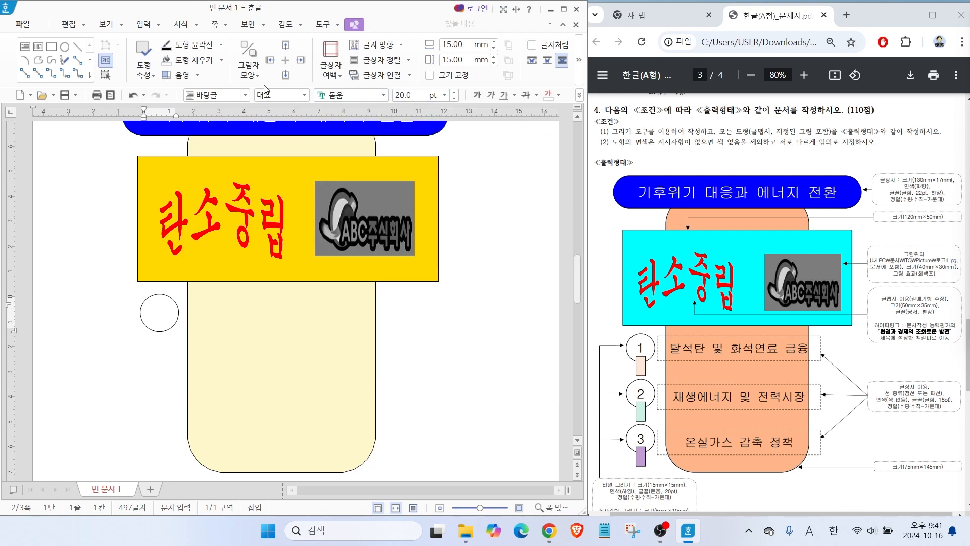
click(580, 60)
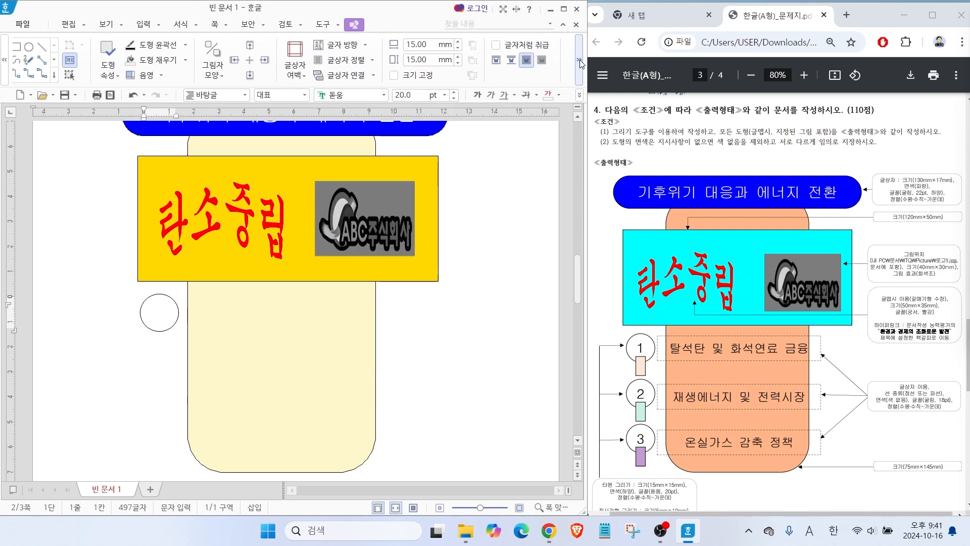
click(581, 95)
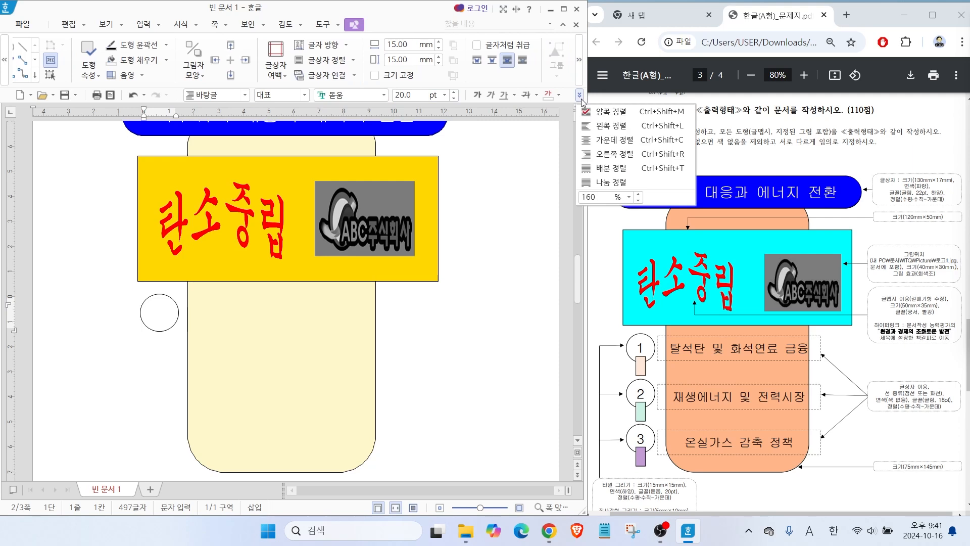
click(609, 137)
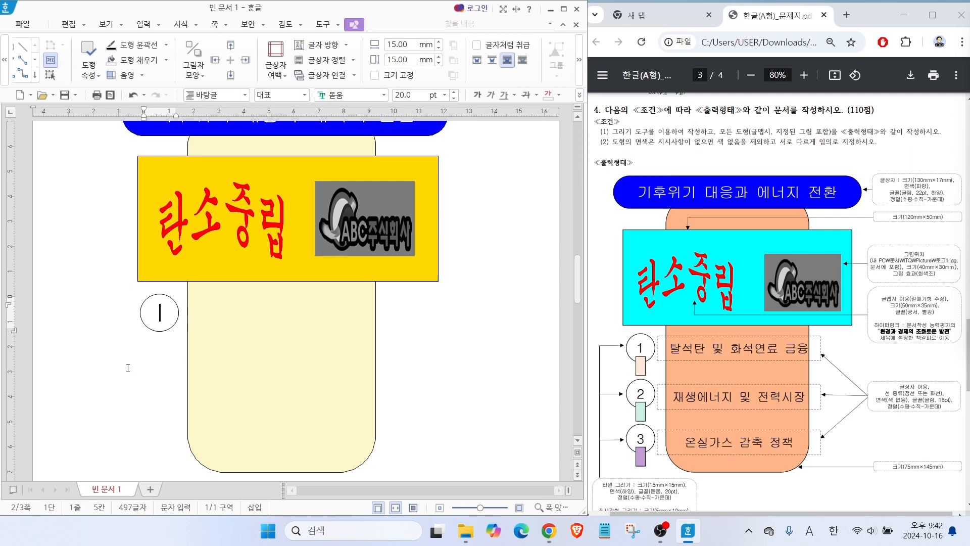
Draw a small narrow upright rectangle overlapping the lower edge of the white circle.
drag(634, 367, 586, 342)
scroll(778, 303, down, 1)
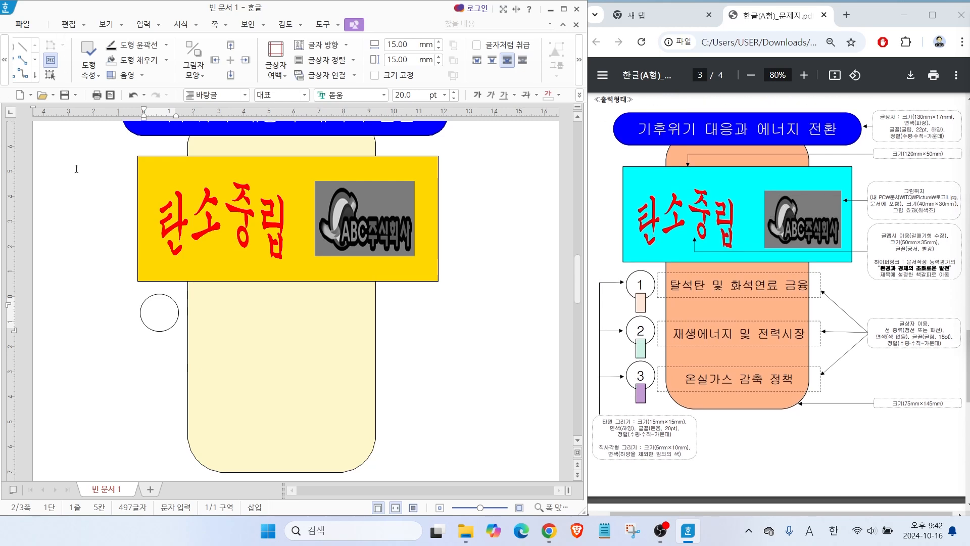
click(144, 24)
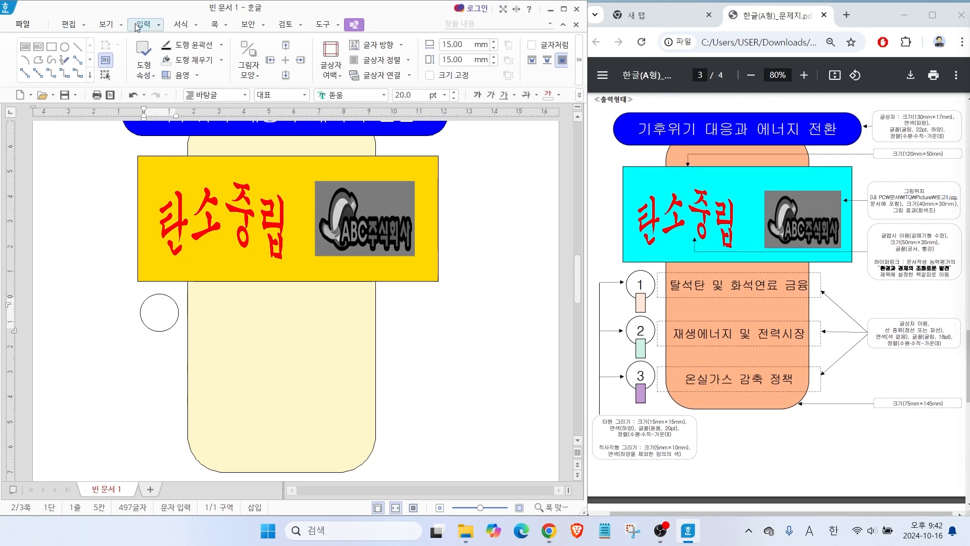
click(52, 47)
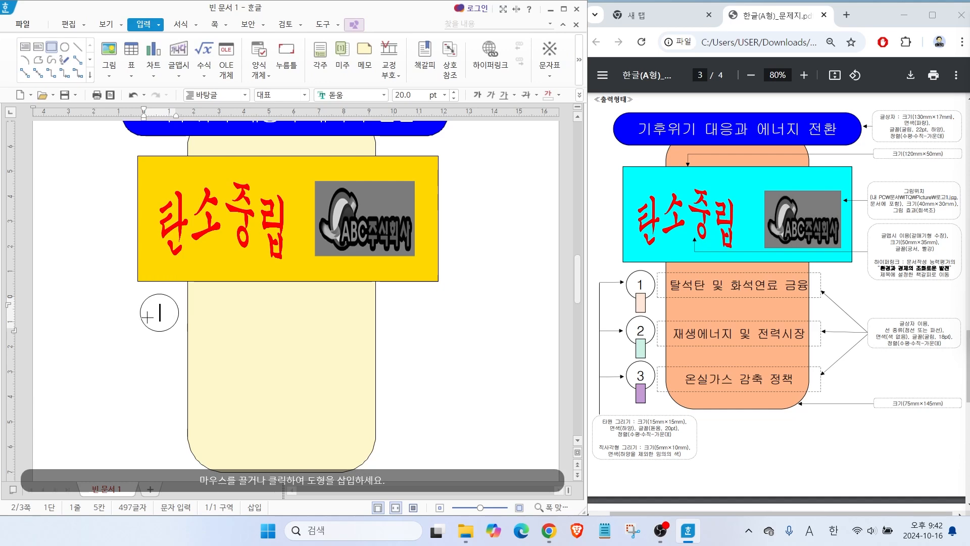
drag(156, 323, 167, 357)
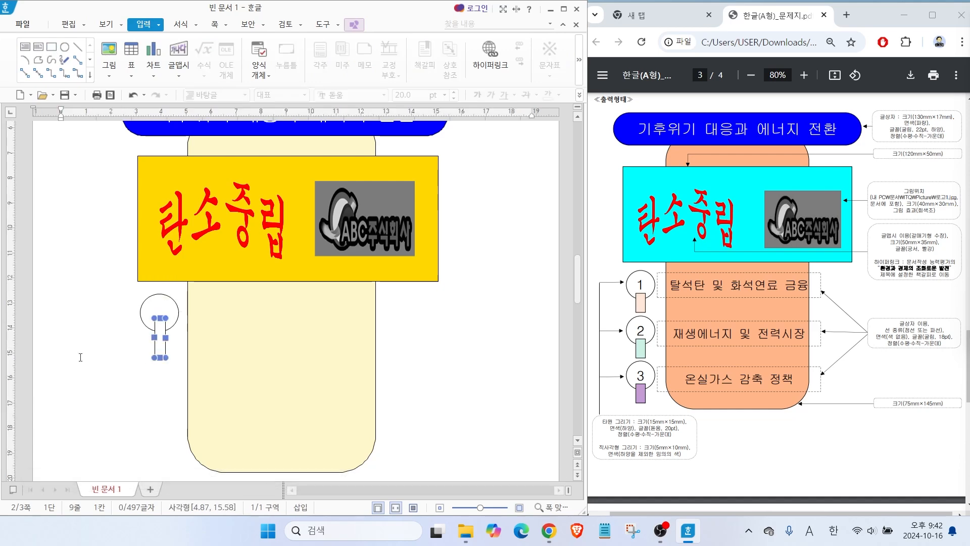
Set the small rectangle below the white circle to 5 × 10 mm with an orange fill.
double_click(161, 350)
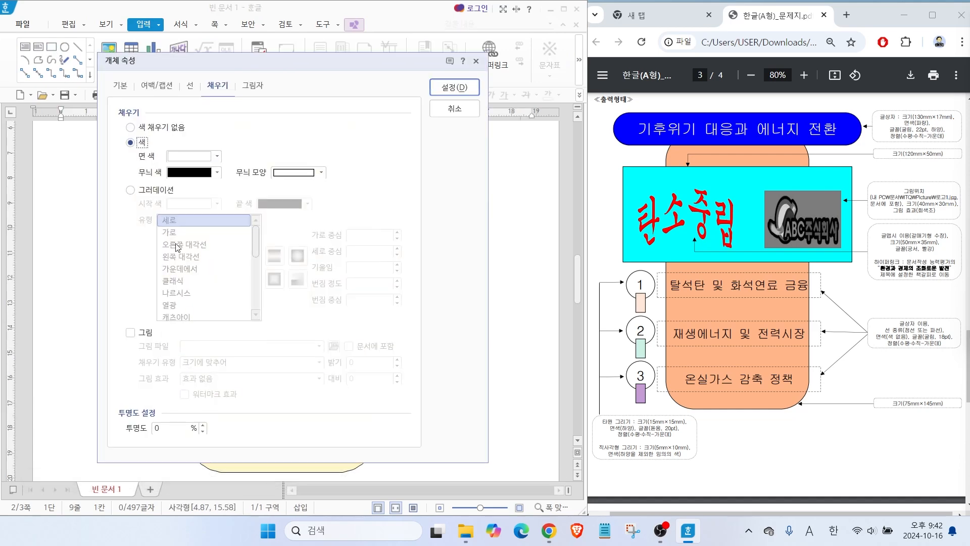
click(120, 86)
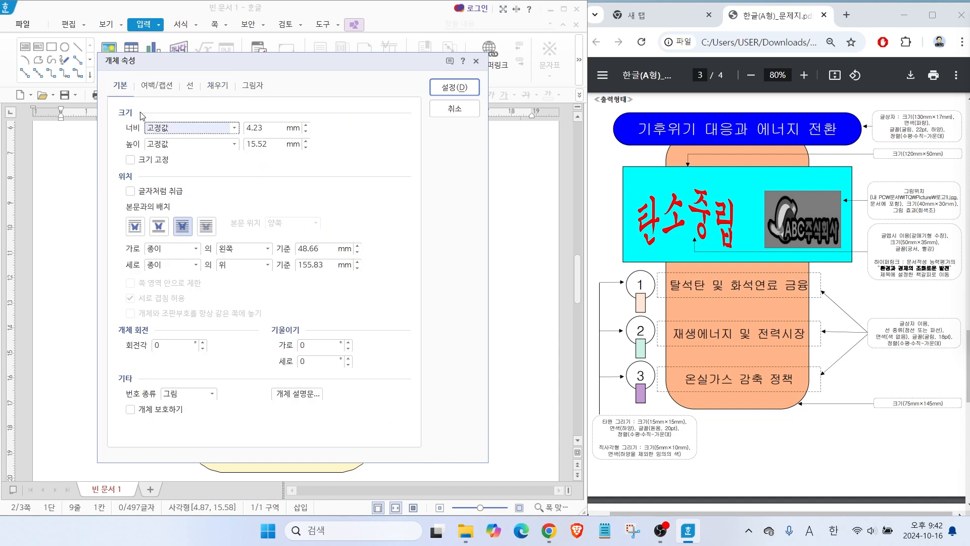
click(259, 128)
text(5)
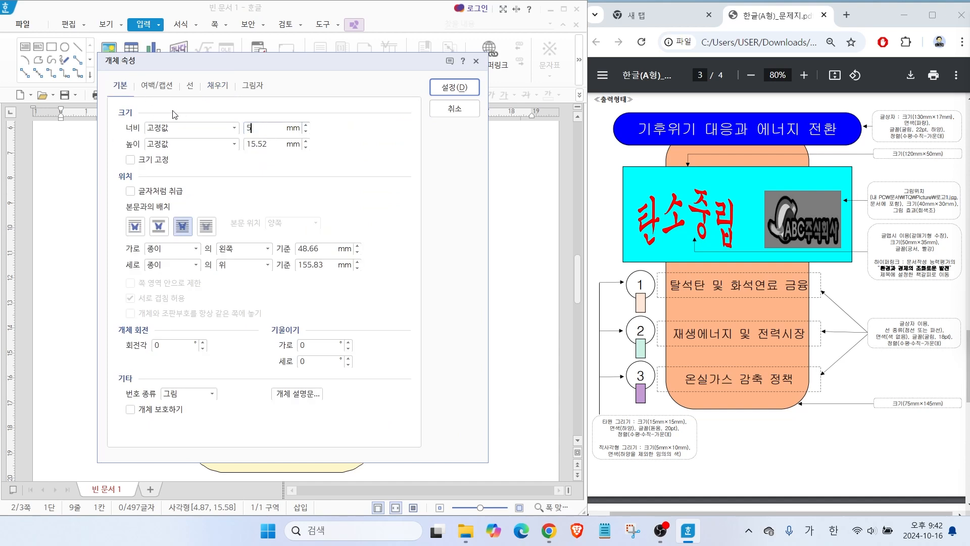
key(Tab)
key(Tab)
text(10)
click(216, 85)
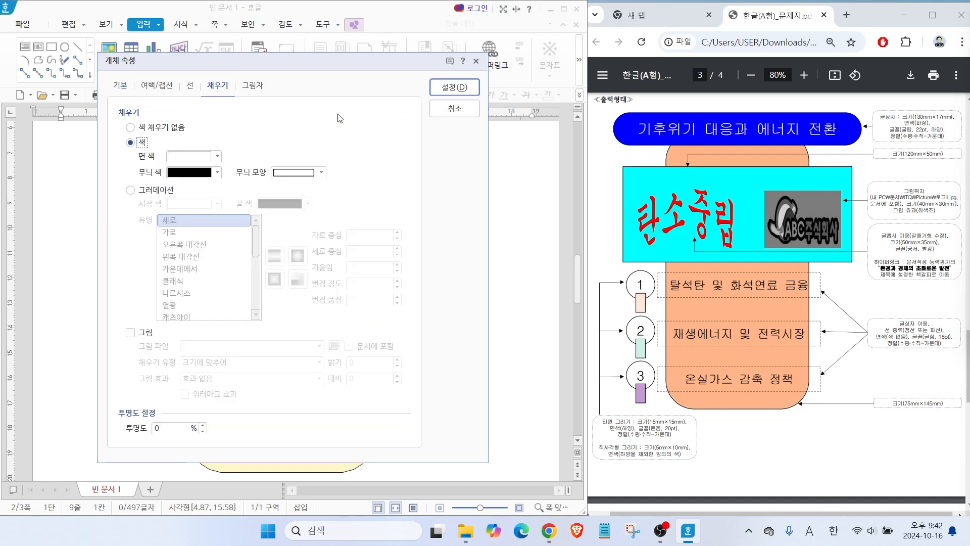
click(194, 156)
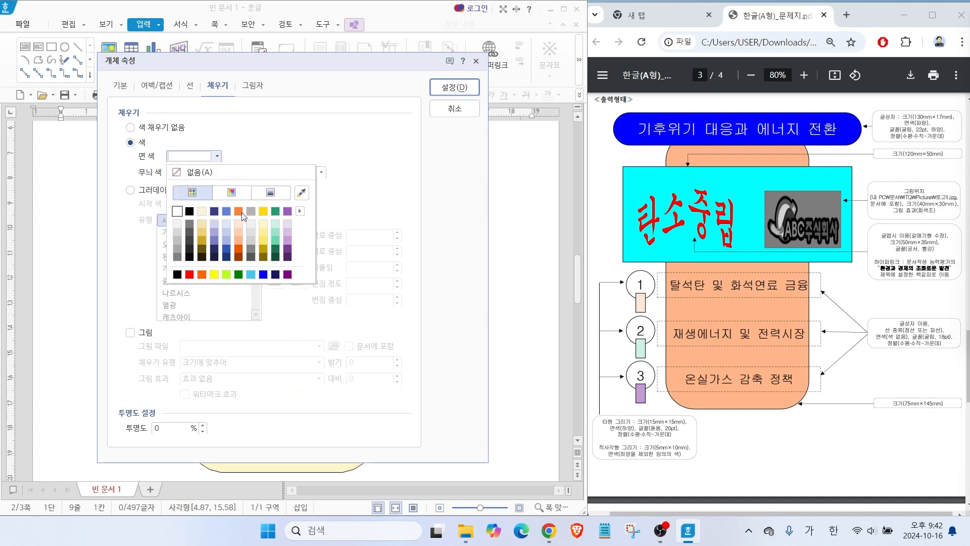
click(264, 210)
click(454, 87)
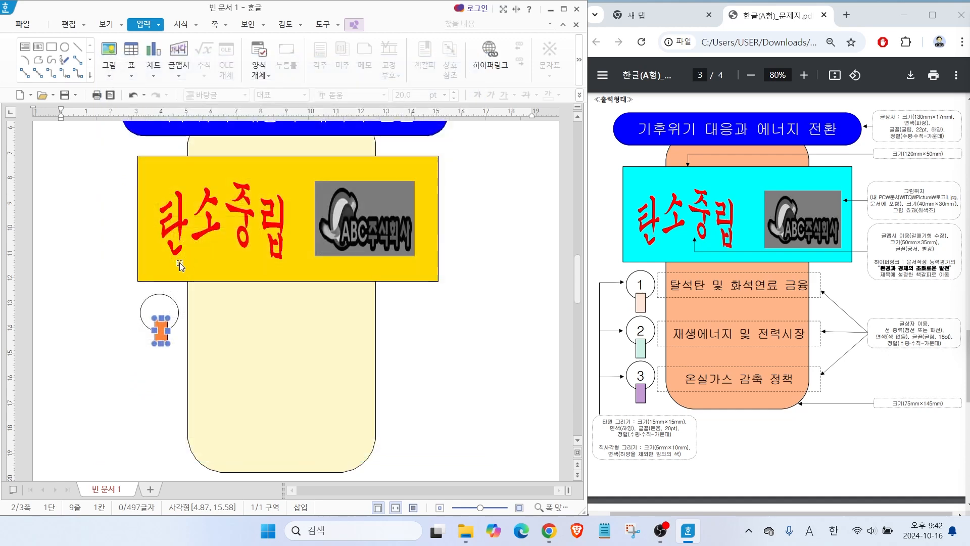
Nudge the orange rectangle into place so it is centred at the lower edge of the white circle.
drag(168, 329, 162, 327)
key(Right)
key(Right)
key(Right)
key(Right)
key(Right)
key(Right)
key(Right)
key(Down)
key(Down)
key(Down)
key(Down)
key(Down)
key(Down)
key(Down)
key(Left)
key(Left)
key(Left)
key(Escape)
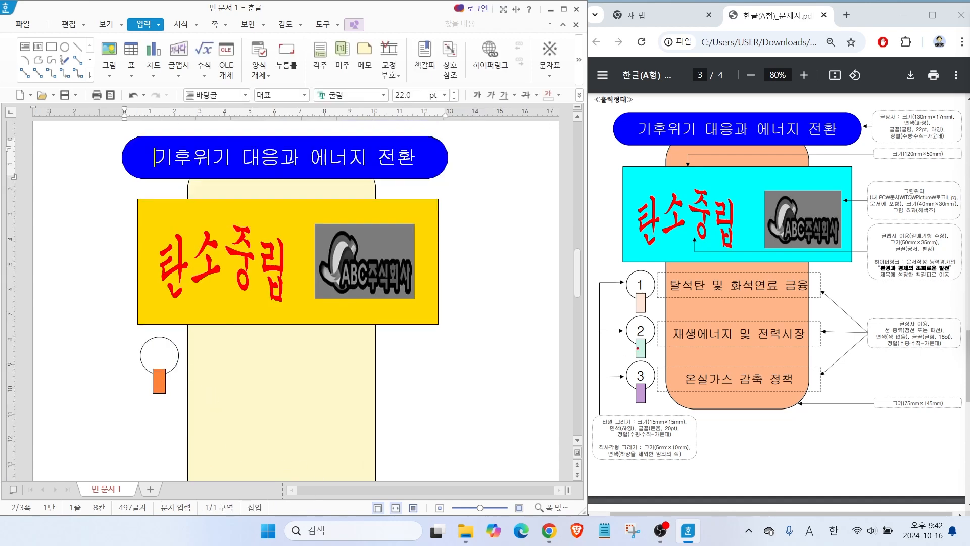
Draw a horizontal text box about 87 × 14 mm beside the white circle, across the cream shape.
drag(664, 285, 654, 244)
click(25, 53)
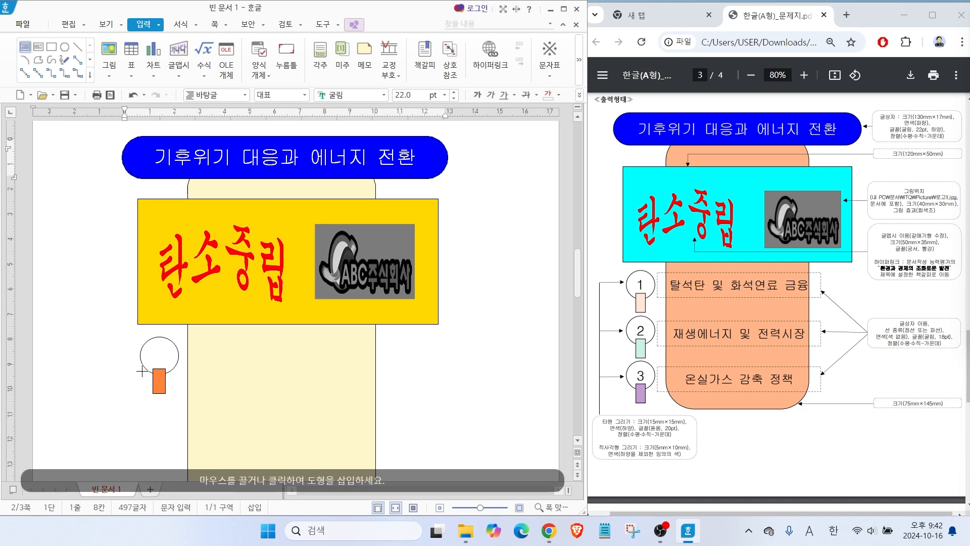
drag(180, 338, 397, 372)
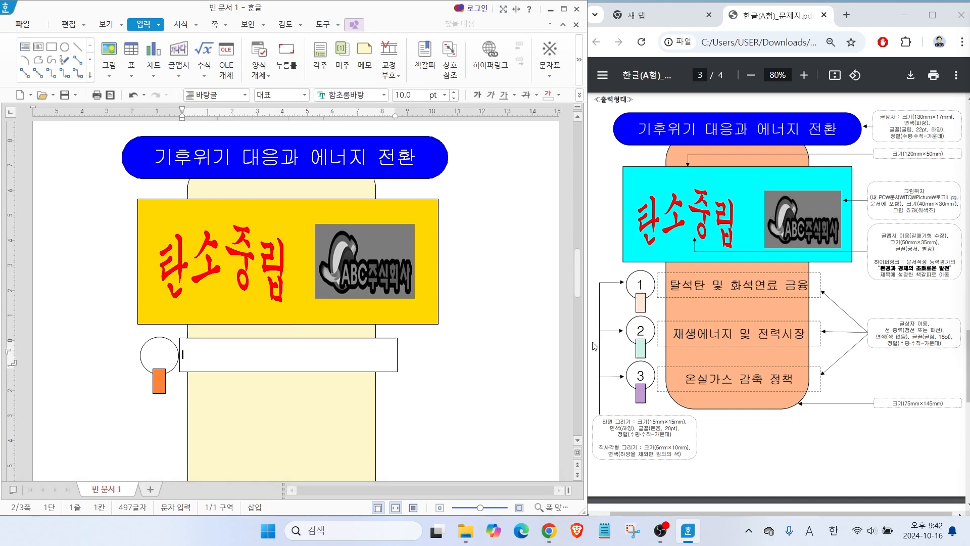
Give the new text box a dashed border line and no fill colour.
drag(894, 327, 867, 286)
key(Escape)
double_click(395, 348)
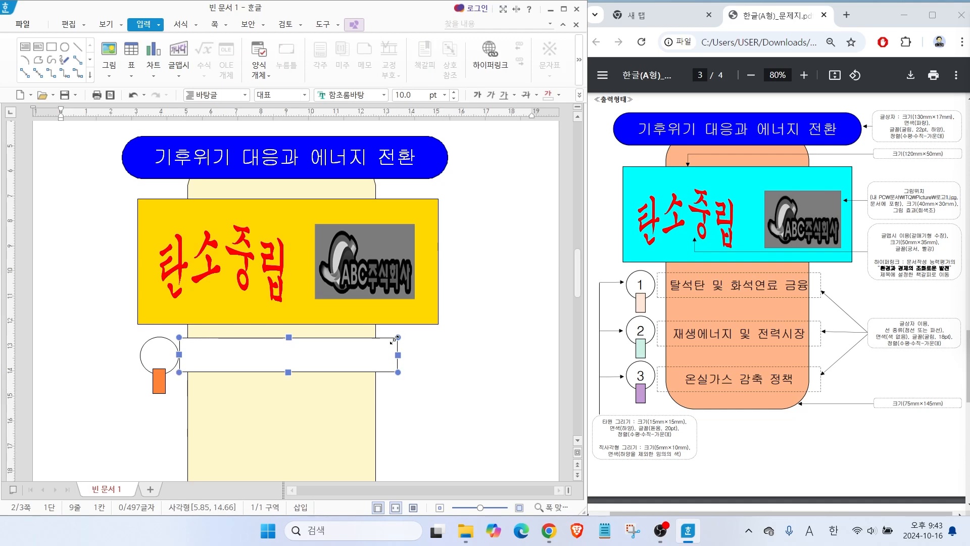
click(117, 90)
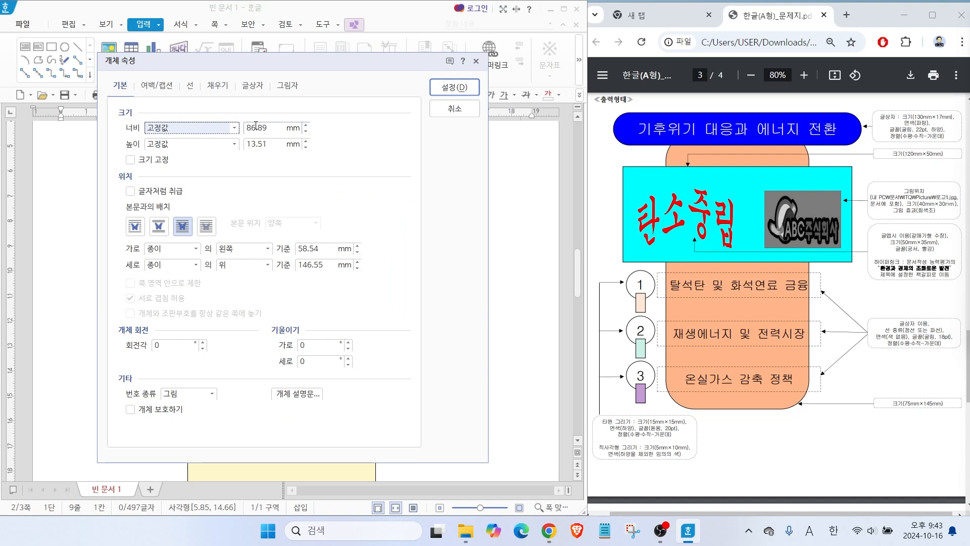
click(191, 90)
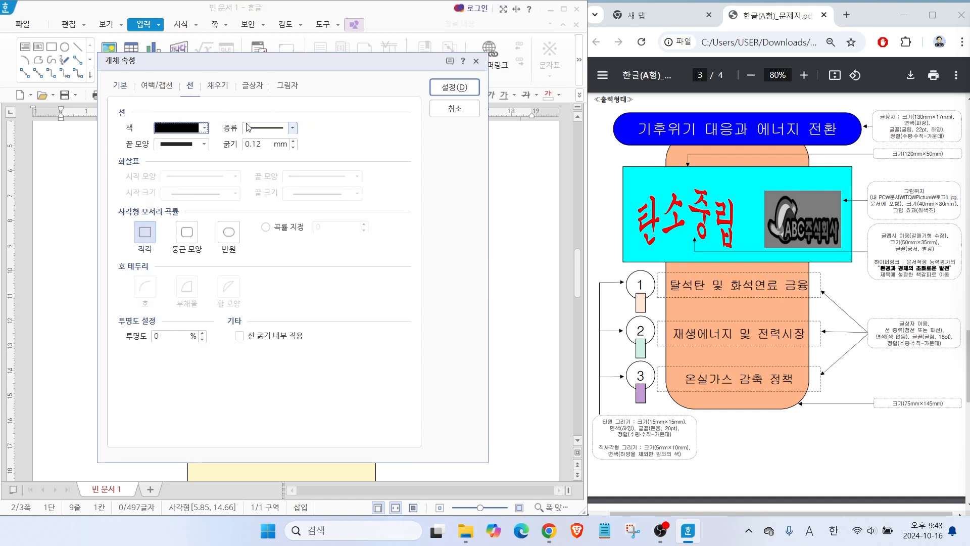
click(262, 131)
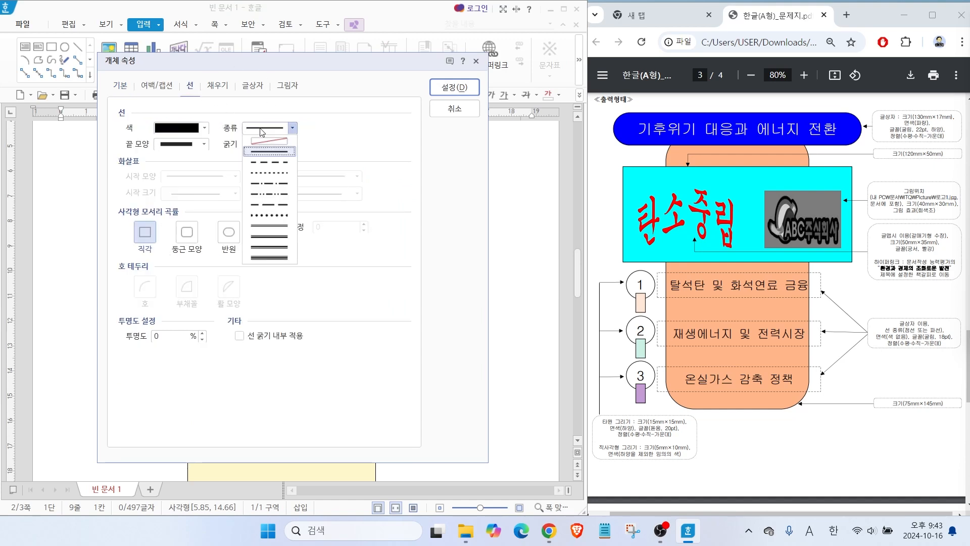
click(268, 163)
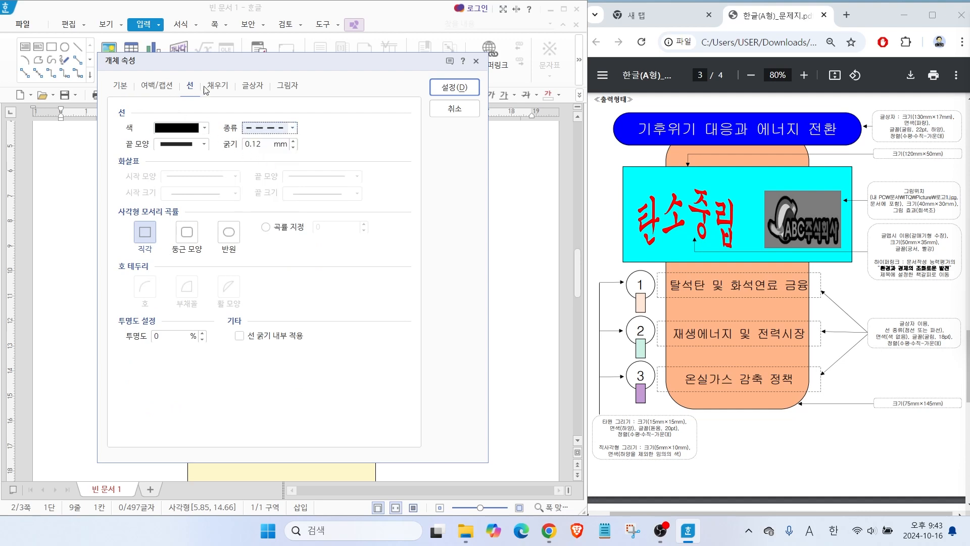
click(217, 86)
click(158, 129)
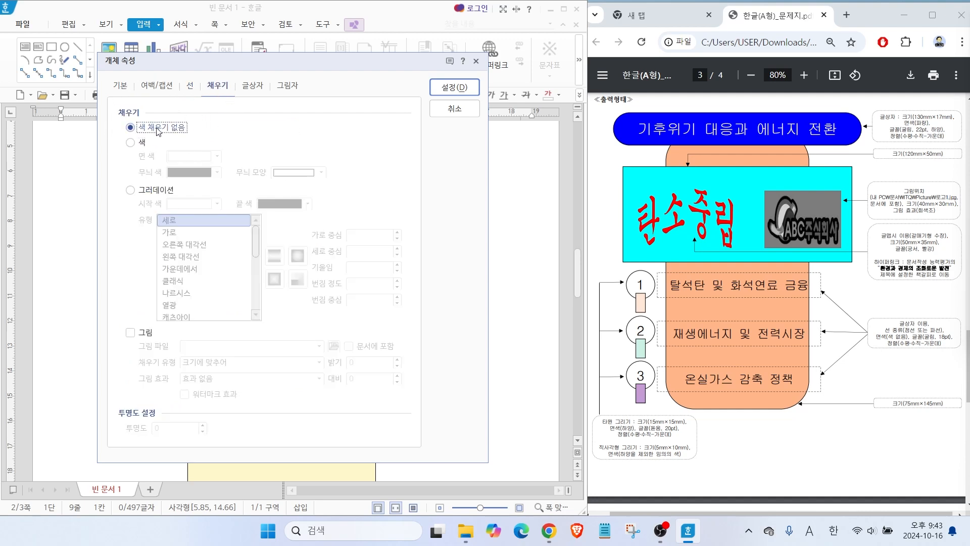
click(454, 87)
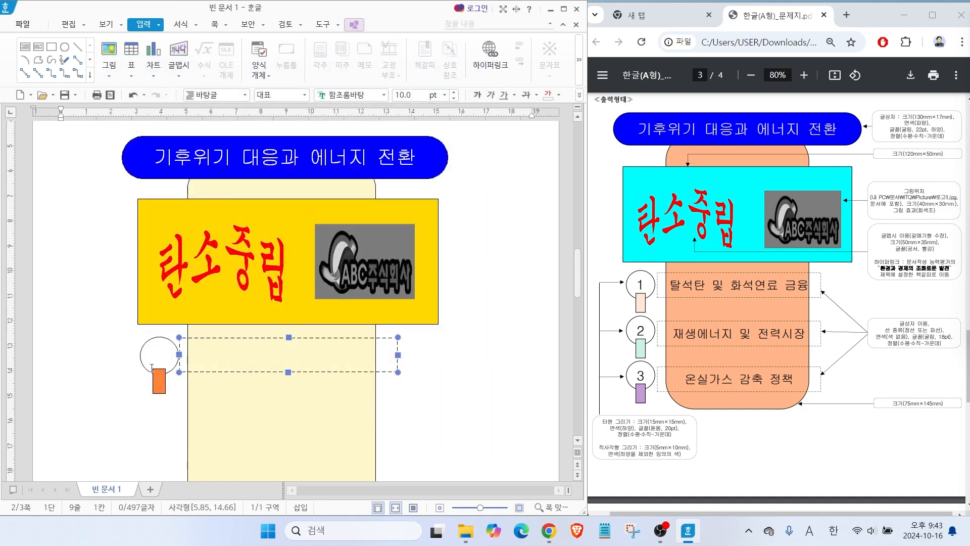
Select the white circle and orange rectangle together and shrink them vertically, making the circle about 13 mm high.
click(141, 353)
shift+click(159, 388)
drag(159, 388, 162, 384)
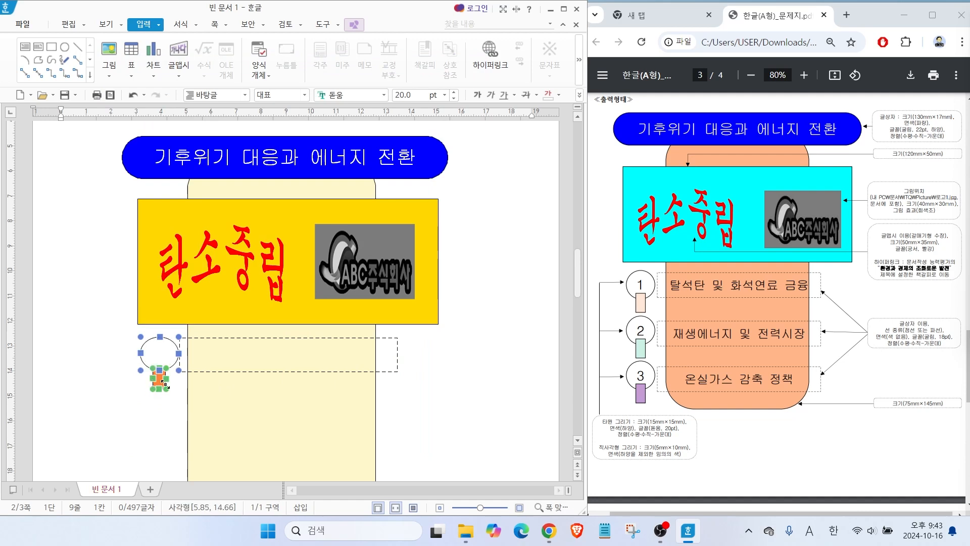
click(460, 382)
Set the dashed text box's text to the 굴림 font at 18 pt with centre alignment.
click(397, 372)
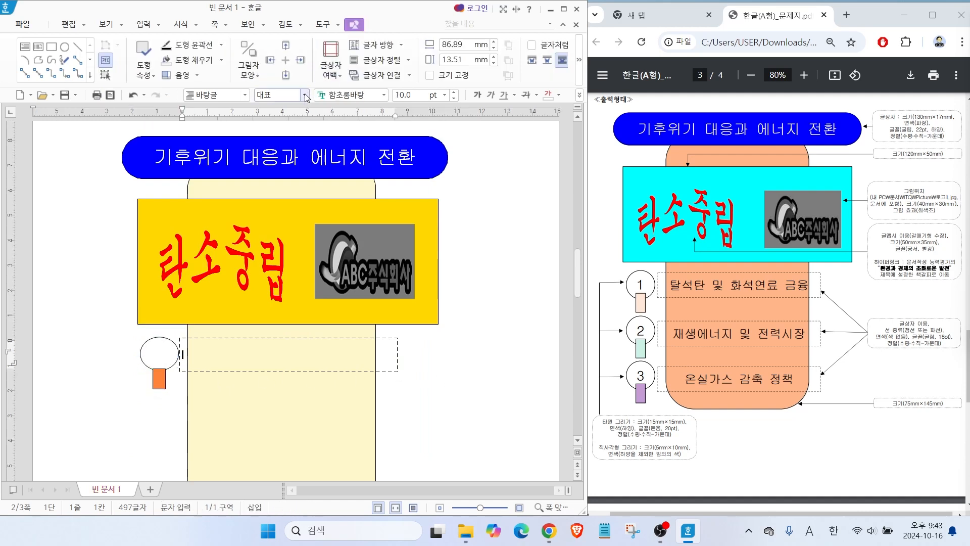
click(384, 95)
text(굴림)
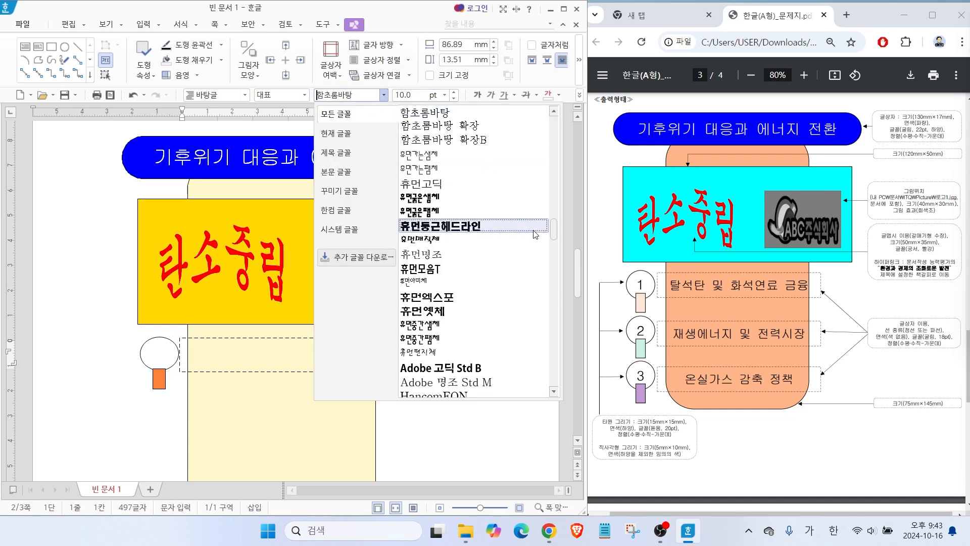
key(Tab)
text(18)
key(Return)
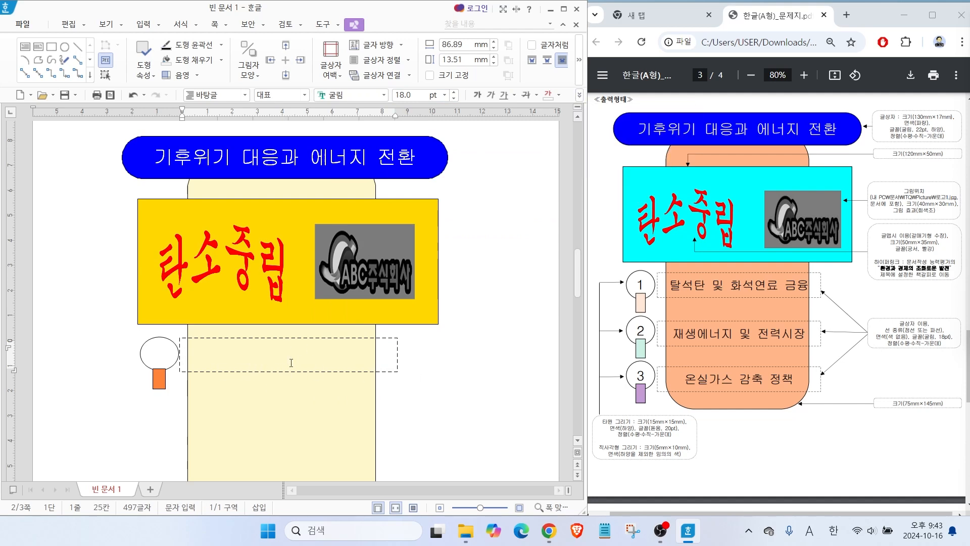
Select the circle, orange rectangle and dashed text box together and copy the set twice straight down at even spacing.
click(150, 360)
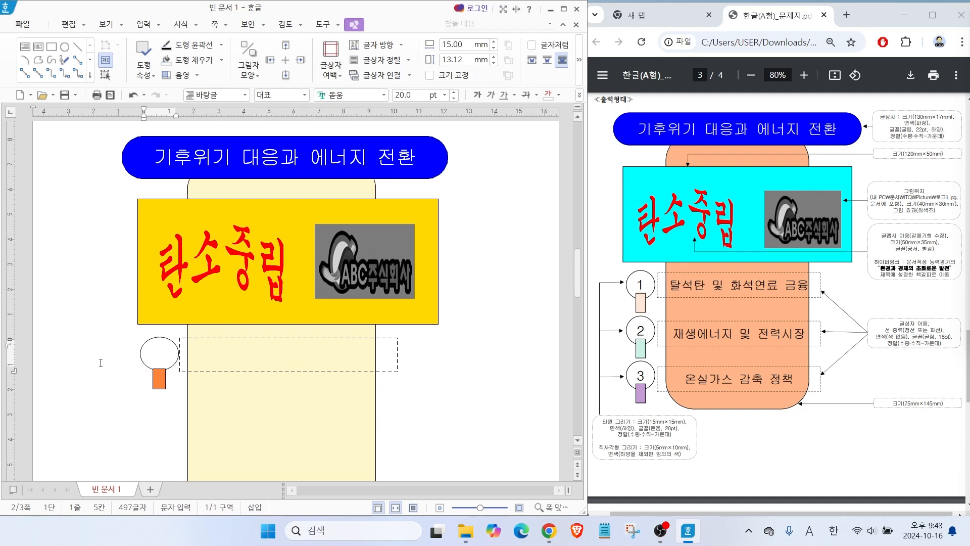
scroll(227, 378, down, 3)
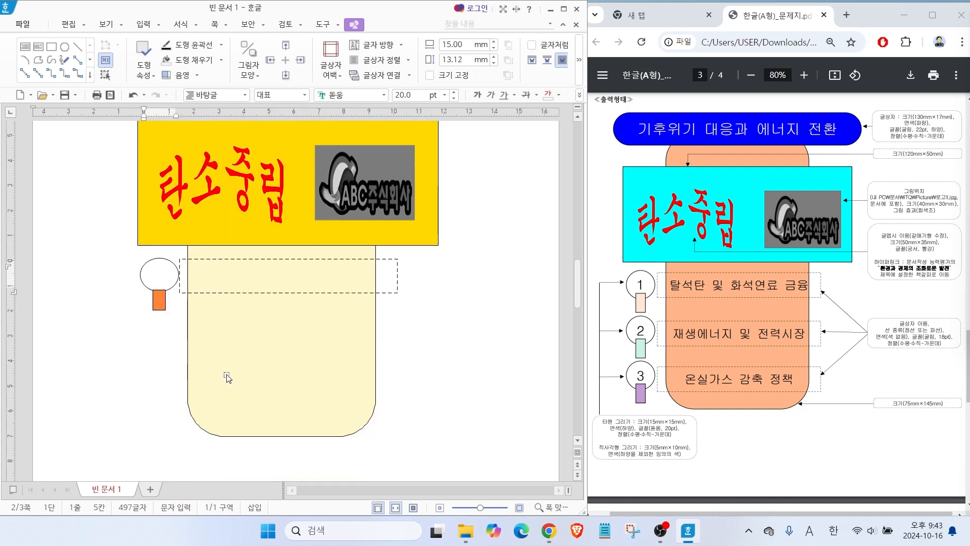
click(145, 267)
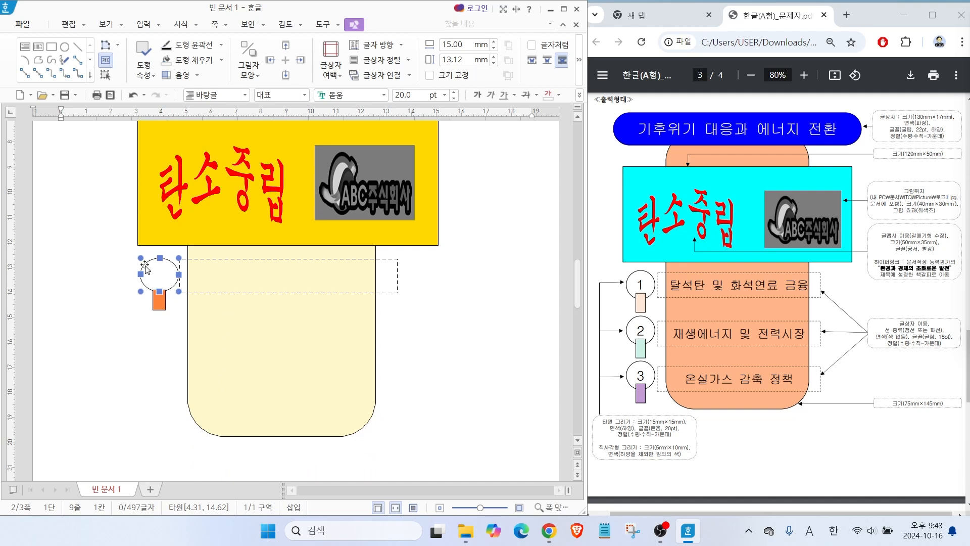
shift+click(155, 306)
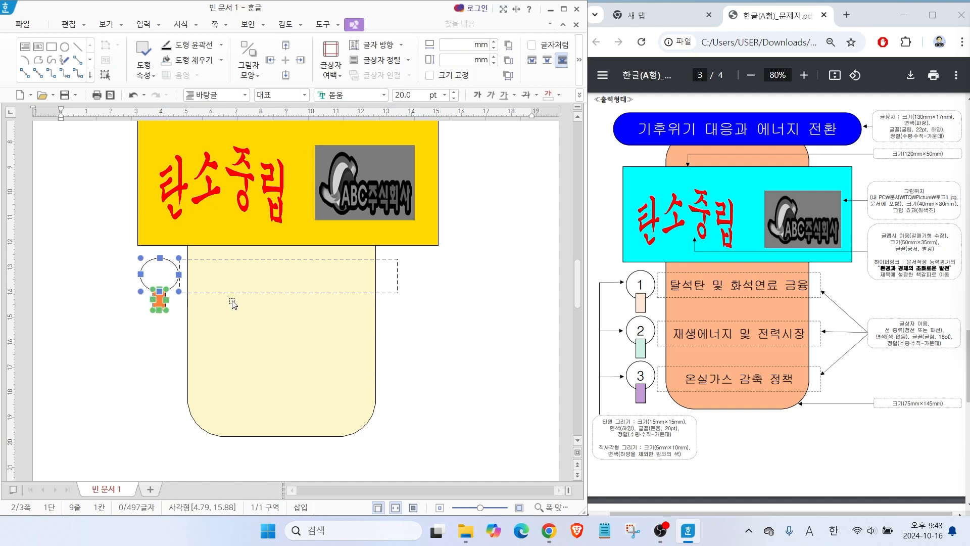
shift+click(396, 266)
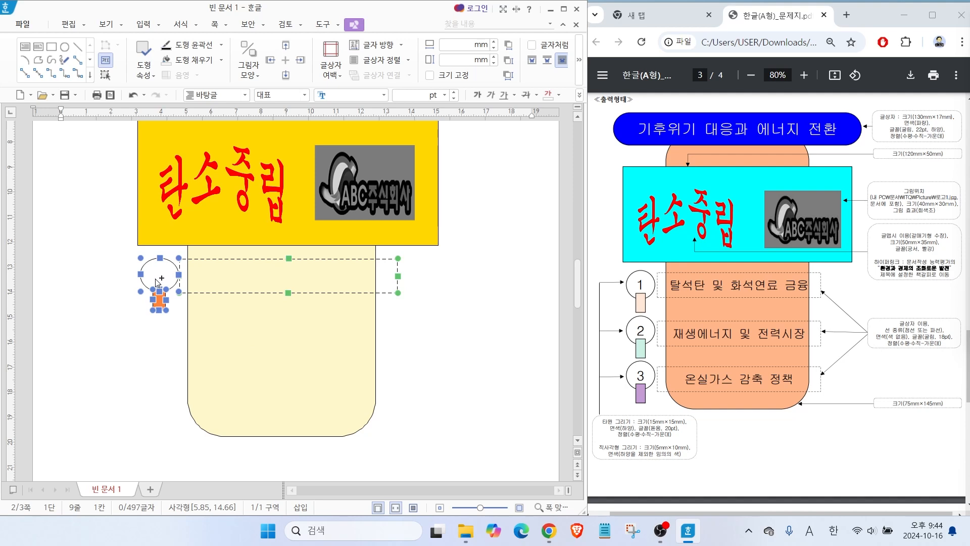
key(ctrl)
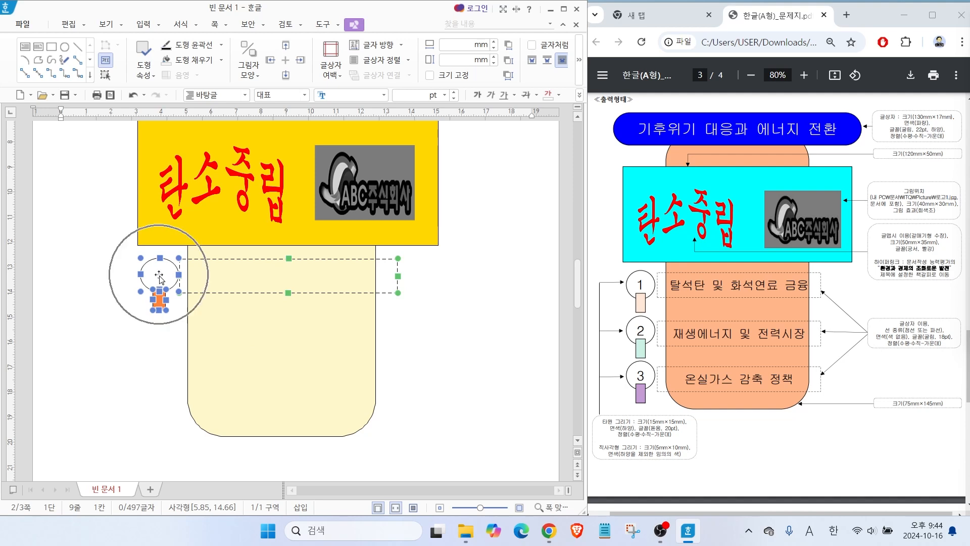
drag(160, 278, 154, 397)
click(108, 382)
scroll(121, 363, up, 3)
scroll(134, 346, down, 3)
Number the three circles 1, 2 and 3 from the upper one to the lower one.
click(157, 267)
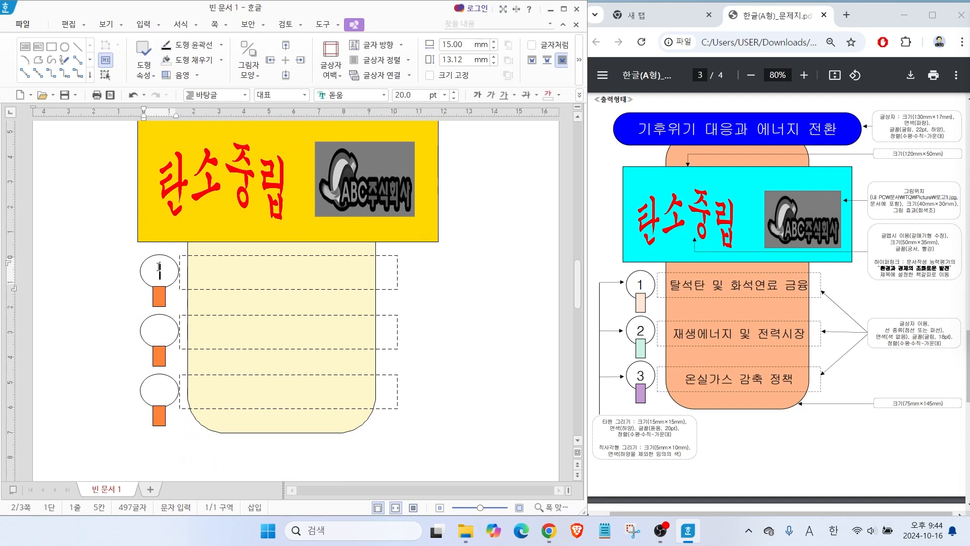
text(1)
click(154, 324)
text(2)
click(155, 389)
text(3)
Enter "탈석탄 및 화석연료 금융", "재생에너지 및 전력시장" and "온실가스 감축 정책" in the three dashed text boxes in order.
click(214, 268)
text(탈석탄 및 화석연료 금융)
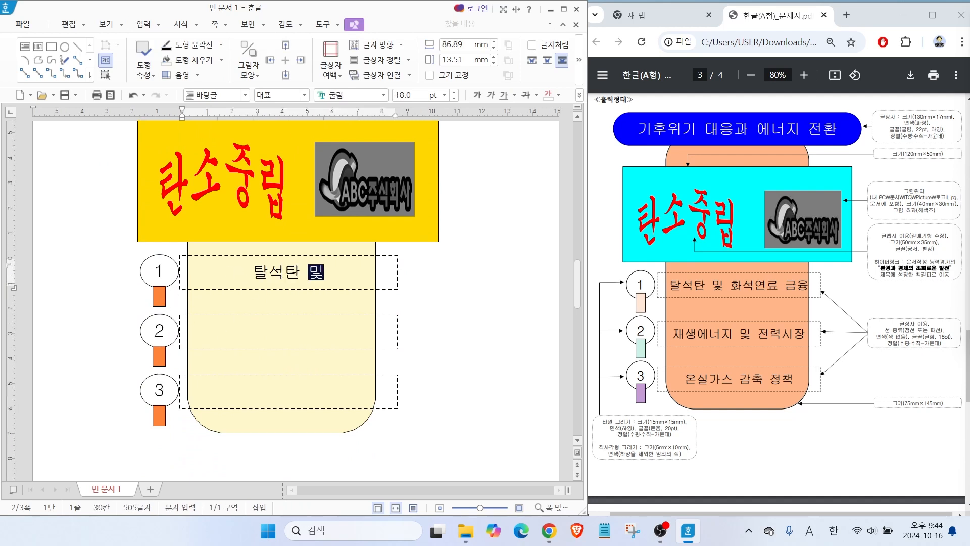
click(212, 324)
text(재생에너지 및 전력시장)
click(256, 389)
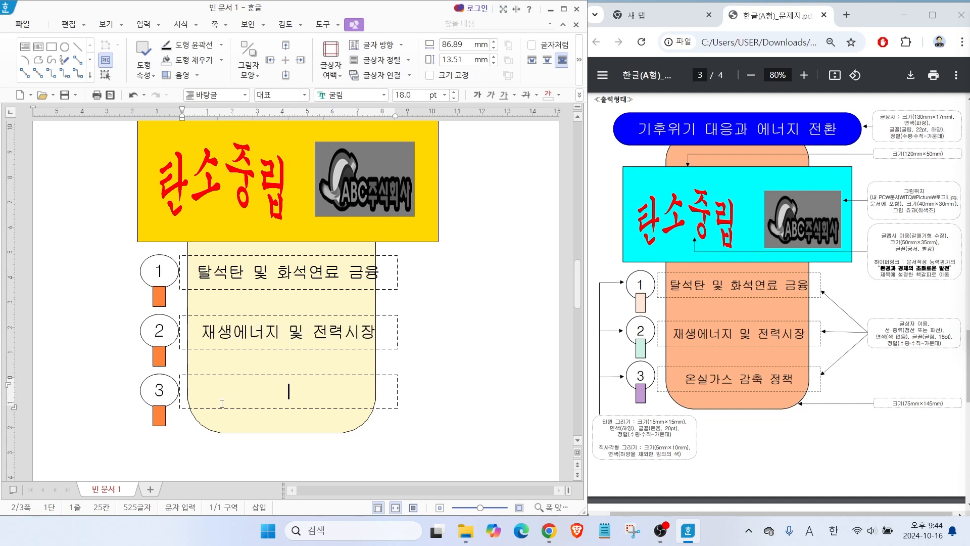
text(온실가스 감축 정책)
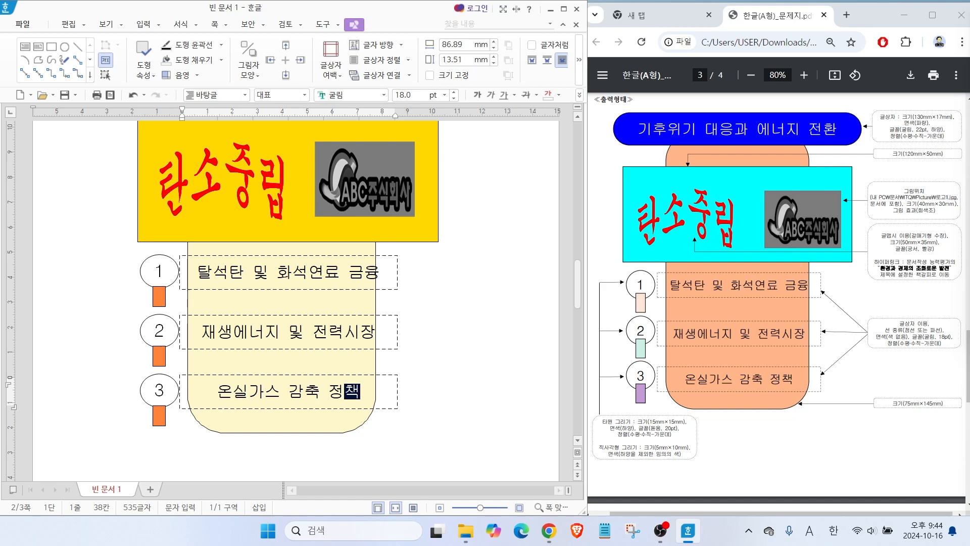
click(301, 437)
Fill the small rectangle under circle 1 with purple and the one under circle 2 with grey.
scroll(304, 431, down, 1)
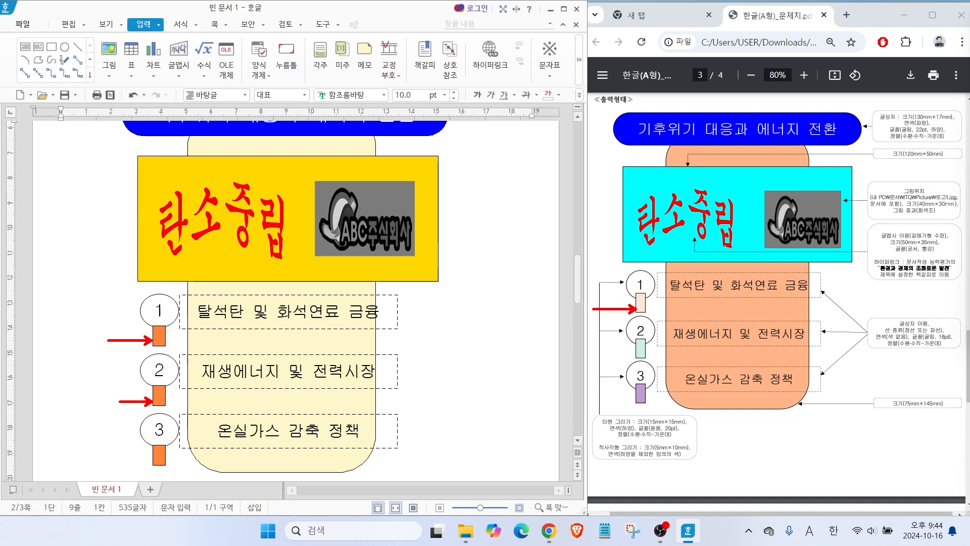
double_click(159, 336)
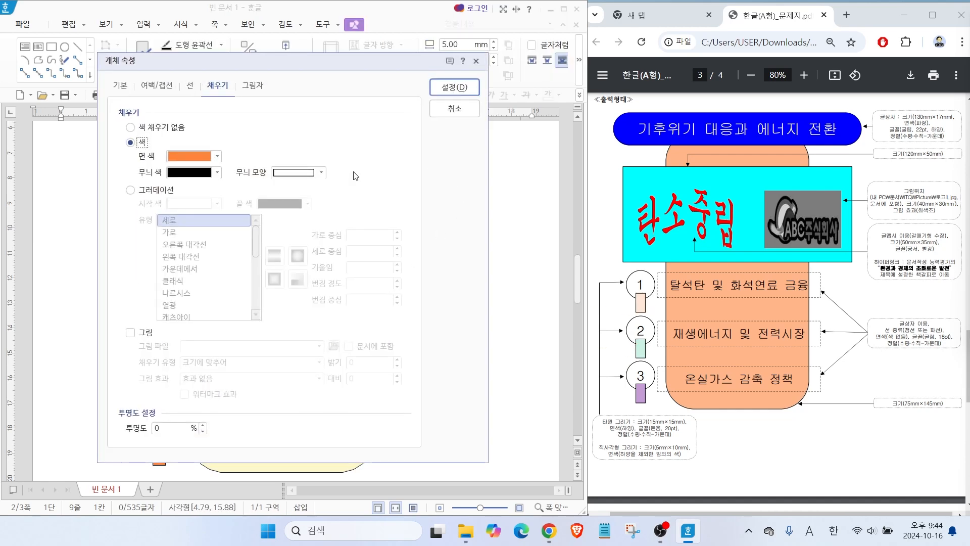
click(186, 155)
click(286, 212)
click(454, 88)
double_click(157, 401)
click(202, 157)
click(250, 212)
key(Return)
key(Escape)
scroll(342, 407, down, 1)
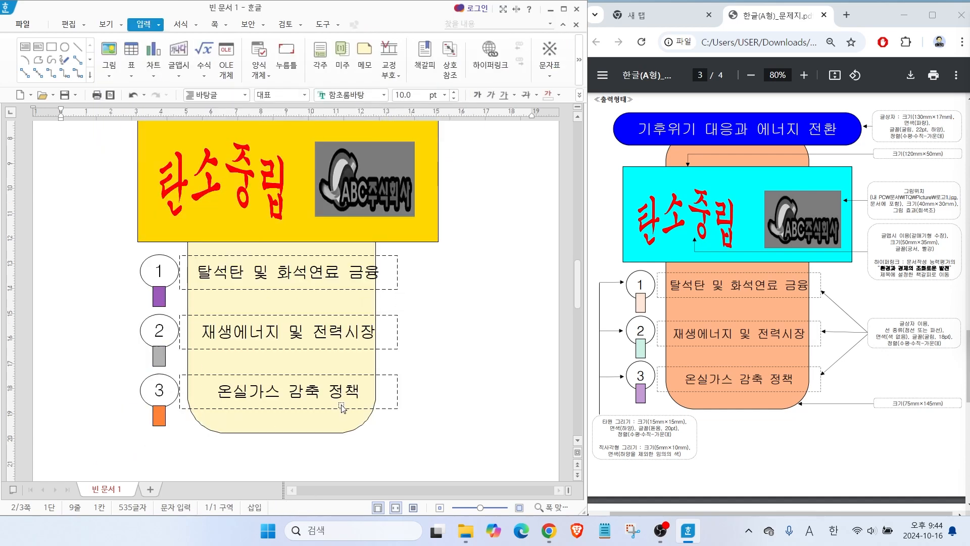
mouse_move(924, 285)
mouse_down()
mouse_move(946, 236)
mouse_move(929, 288)
mouse_up()
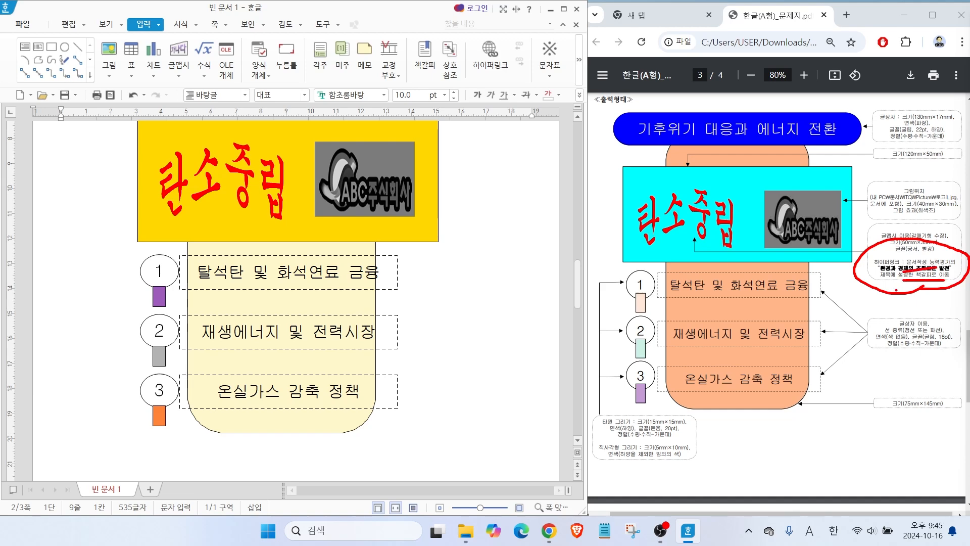
key(Escape)
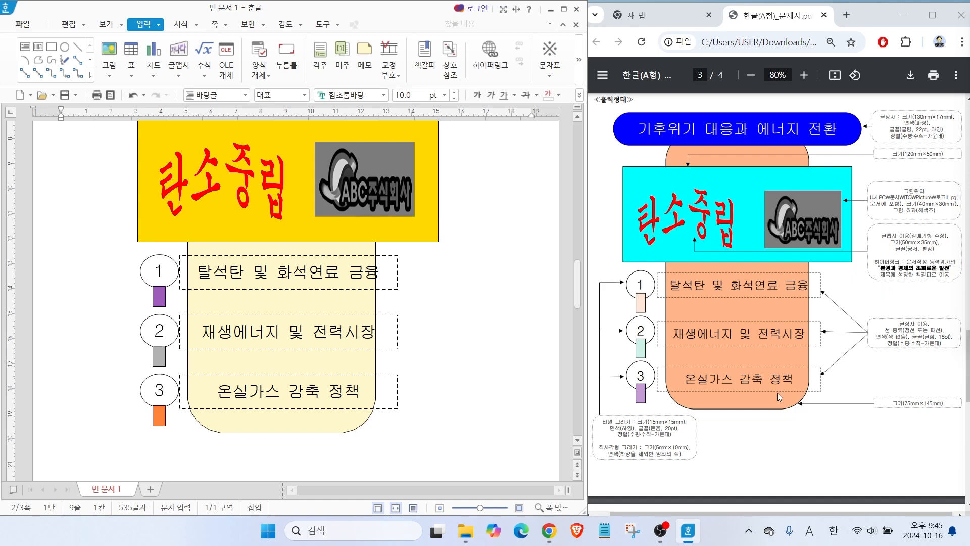
Examine the page 4 sample's title, body paragraphs, numbered list section and table section to see how the page is divided.
scroll(374, 359, down, 10)
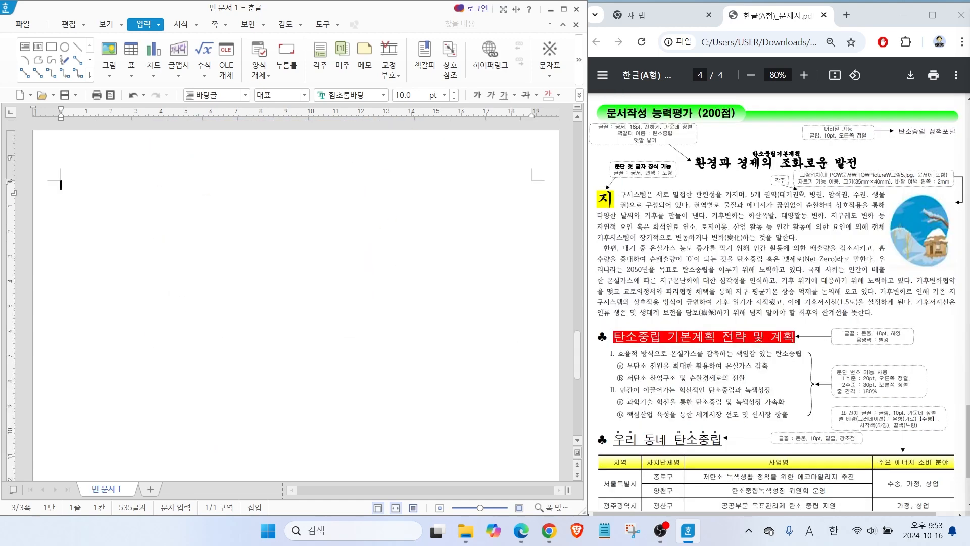
drag(690, 150, 870, 169)
mouse_move(579, 186)
mouse_down()
mouse_move(873, 275)
mouse_move(938, 310)
mouse_up()
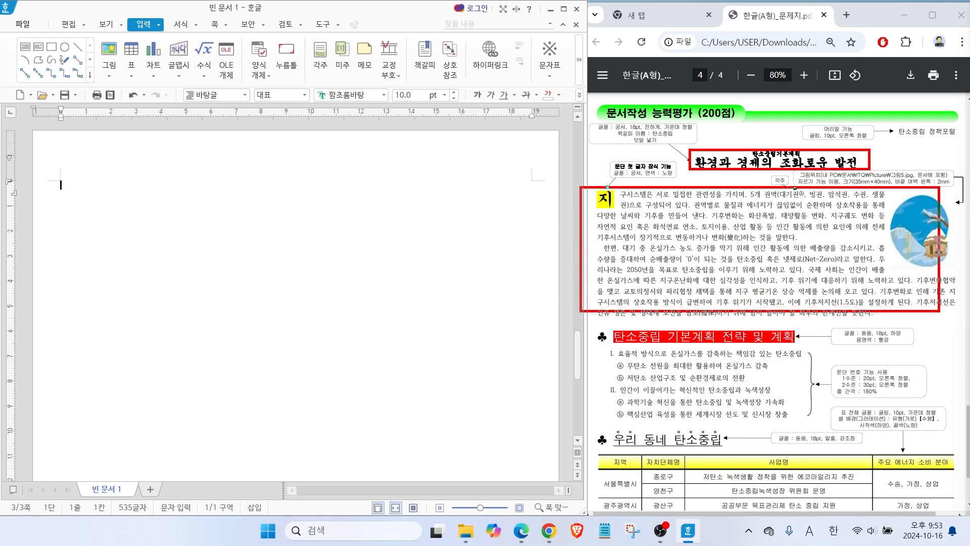
mouse_move(596, 328)
mouse_down()
mouse_move(778, 330)
mouse_move(819, 424)
mouse_move(597, 435)
mouse_up()
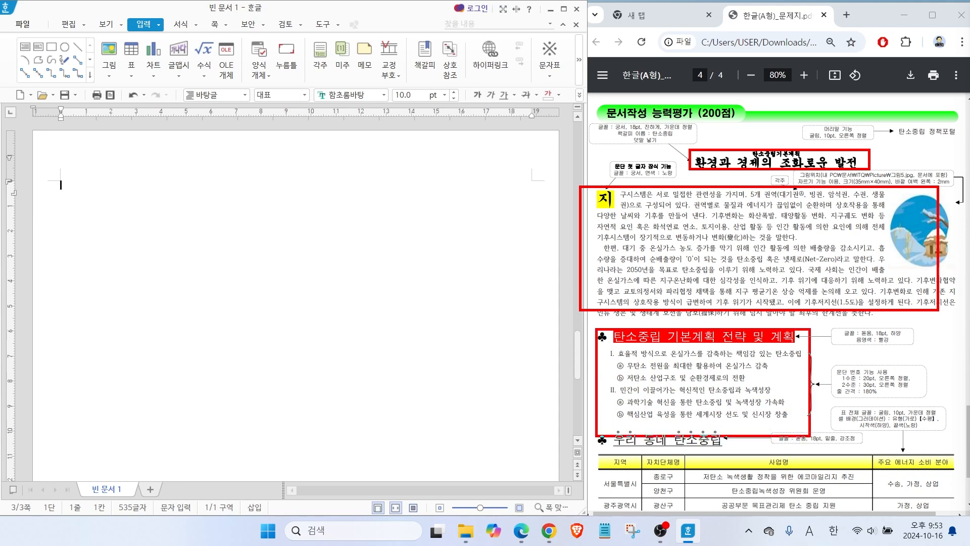
mouse_move(576, 468)
mouse_down()
mouse_move(685, 433)
mouse_move(577, 511)
mouse_up()
drag(556, 426, 918, 426)
drag(582, 323, 915, 321)
drag(590, 181, 913, 179)
key(ctrl+z)
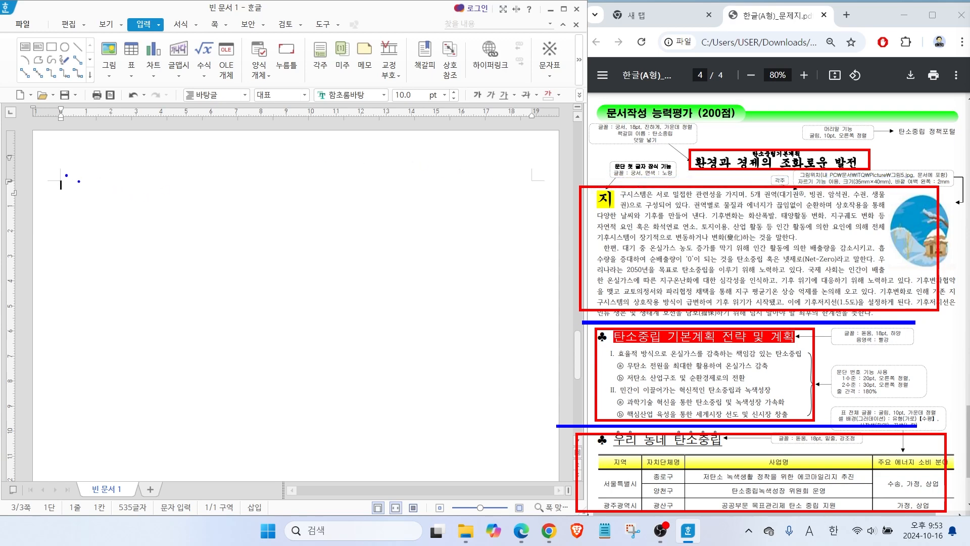
key(Escape)
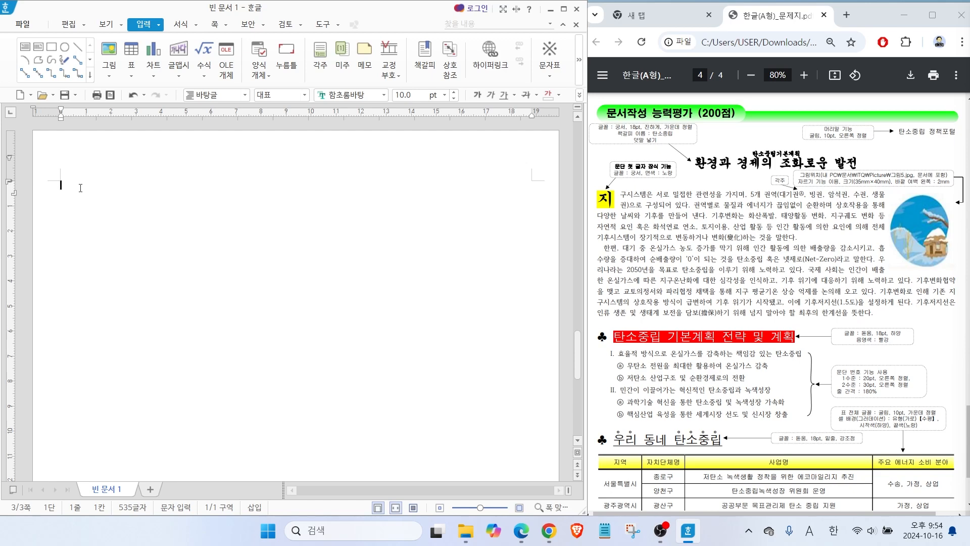
Enter the title "환경과 경제의 조화로운 발전" on page 3 and leave a blank line below it.
text(환경과 경제의 조화로운 발전)
key(Return)
key(Return)
Write the first paragraph's opening sentences as in the sample, from "지구시스템은 서로 밀접한" through "기후를 만들어 낸다.".
text(지구시스템은 서로 밀접한 관련성을 가지며, 5ㄱ)
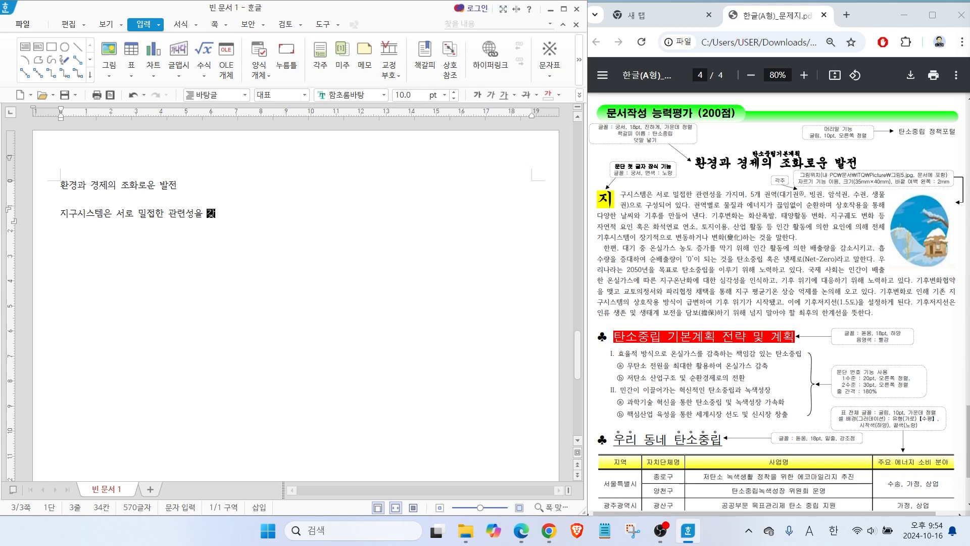
text(개 권역(대기권, 빙권, 암ㅅ)
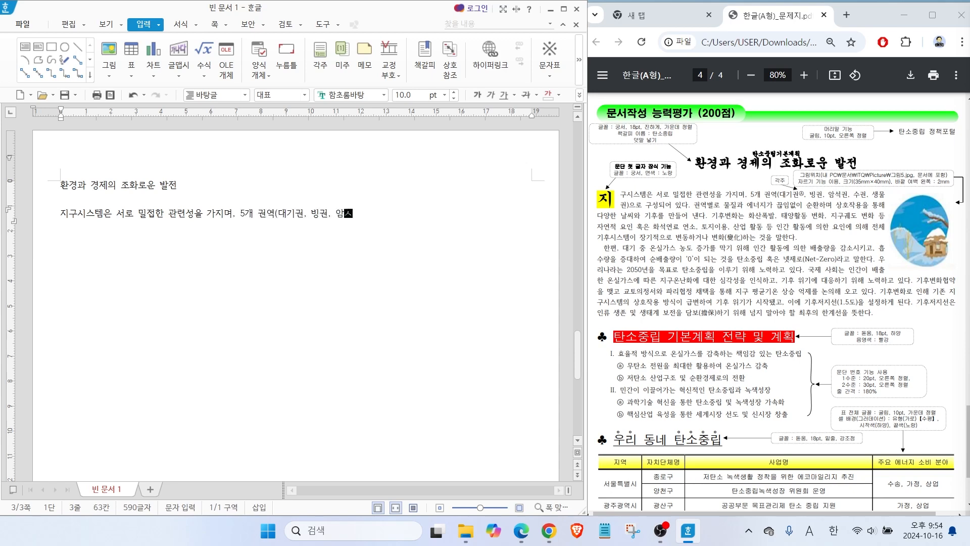
text(석권, 수권, 생물권)으로 구성되어 있)
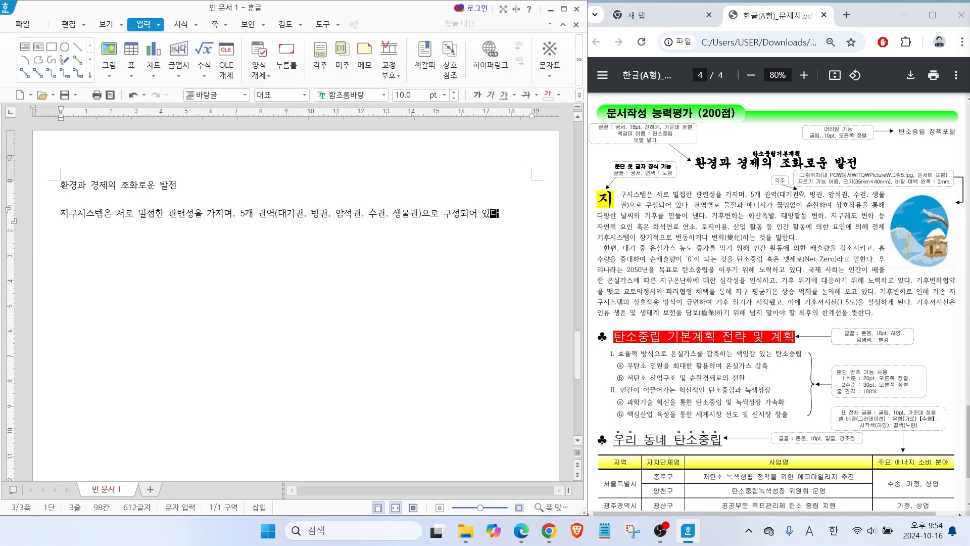
text(다. 권역별로 물질과 에너지가 끈임없이 순환하며 상호작용)
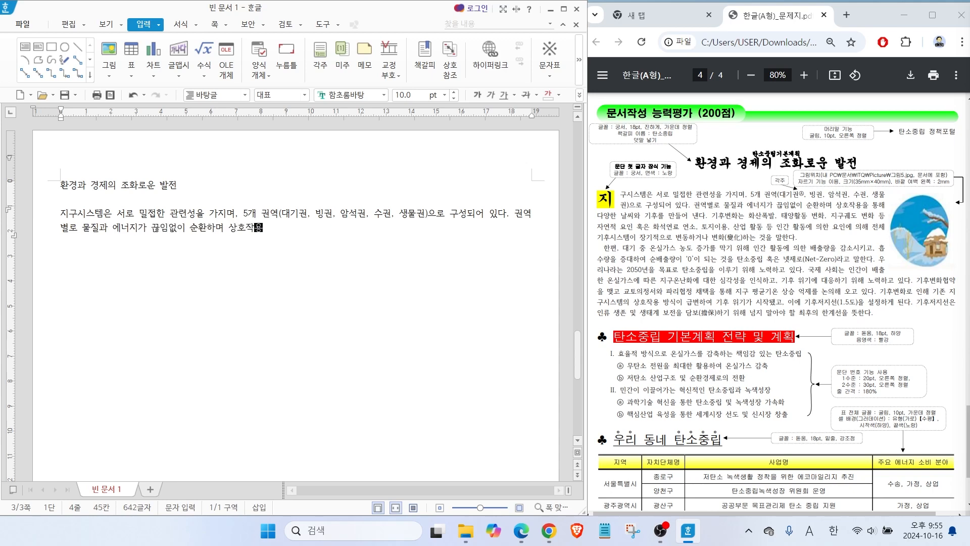
text(을 통해 다양한 날씨와 기후를 만들어 낸다. )
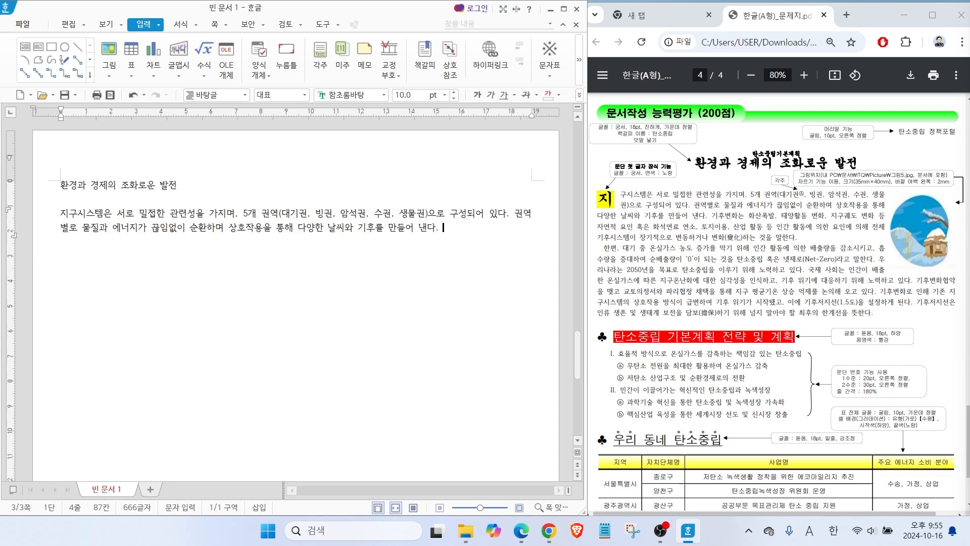
text(기후변화는 화산폭발, 태양활동 변)
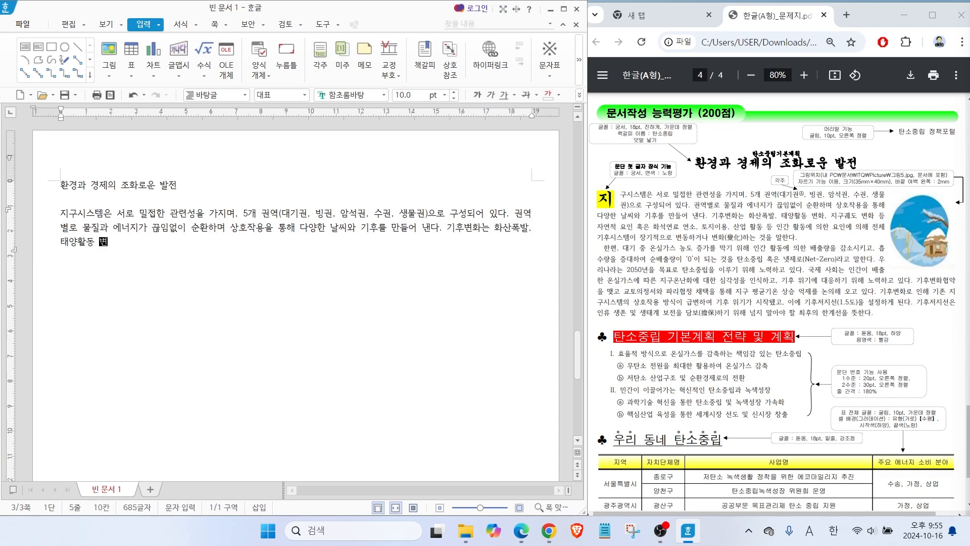
text(화, 지구계도 변화 등 자연적 요인 혹)
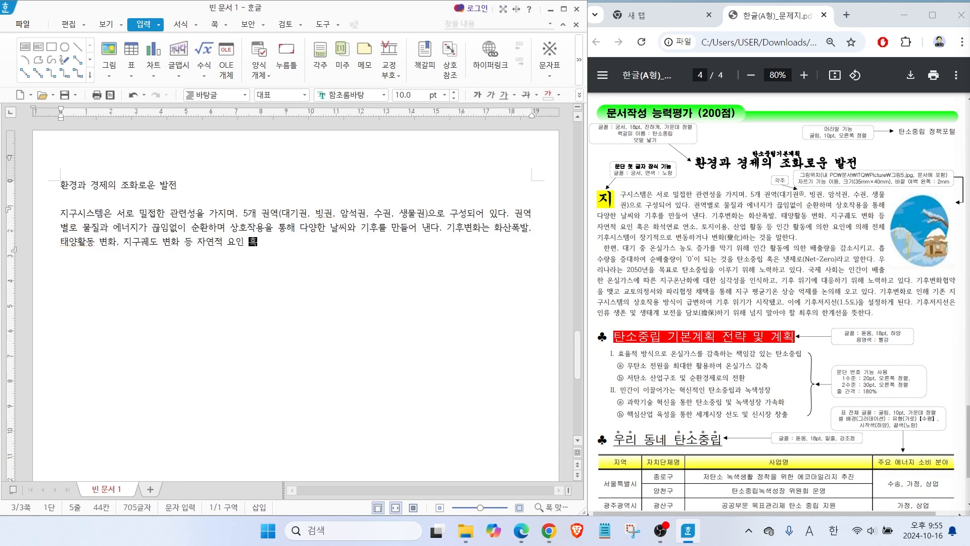
text(은 화석연료 연소, 토지이용, 산업 활동 등 인간활동에 의한 요)
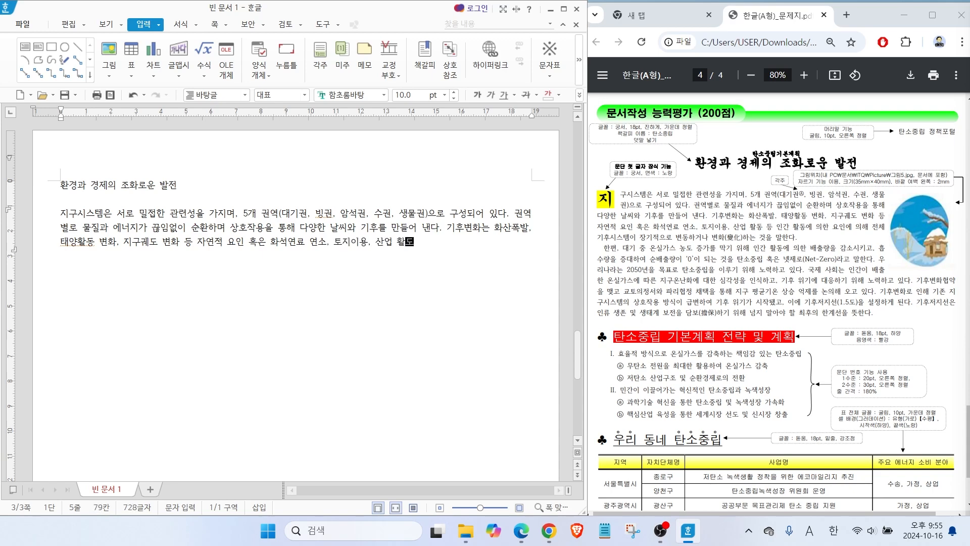
text(인에 의하)
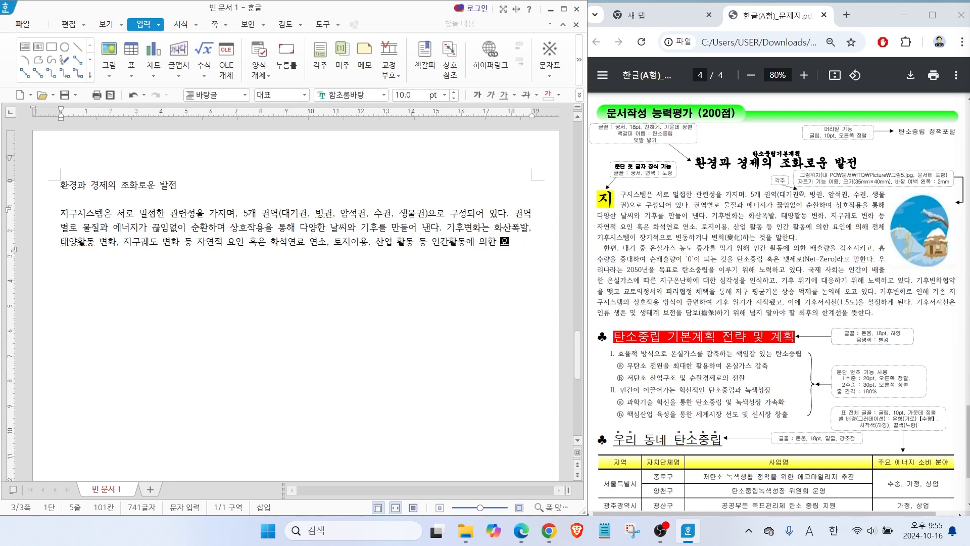
text( 전체 기후시스템이 장기적으로 변동하거나 변화하는 것을 말한다.)
Complete the first paragraph from the sample with the sentence running from "기후변화는 화산폭발" to "변화하는 것을 말한다.".
key(Return)
Begin the indented second paragraph from the sample, covering "한편, 대기 중 온실가스 농도" through "탄소중립을 이루기 위해 노력하고 있다.".
text(한편, 대기 중 온실가스 농도 증가를 막기 위)
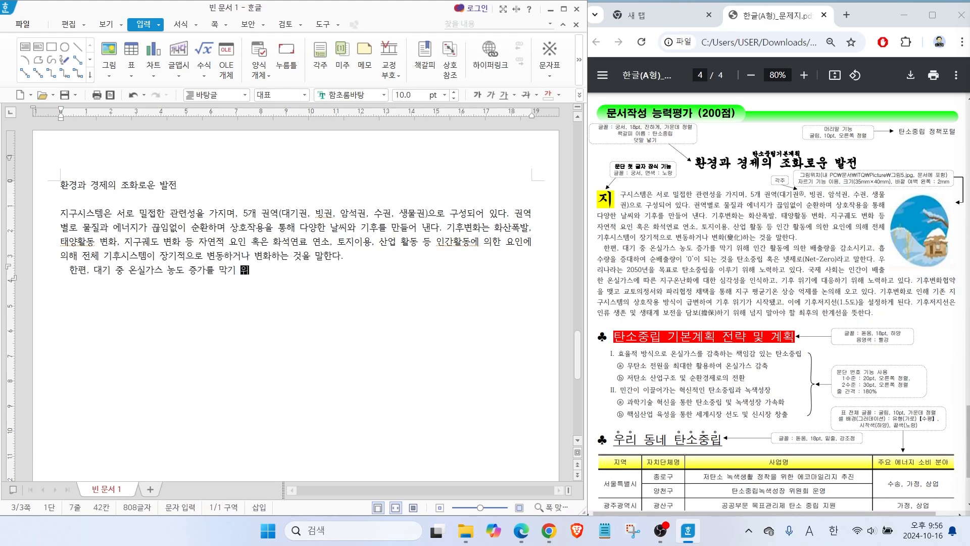
text(해 인간ㅎ 활동에 의한 배출량을 감소시키)
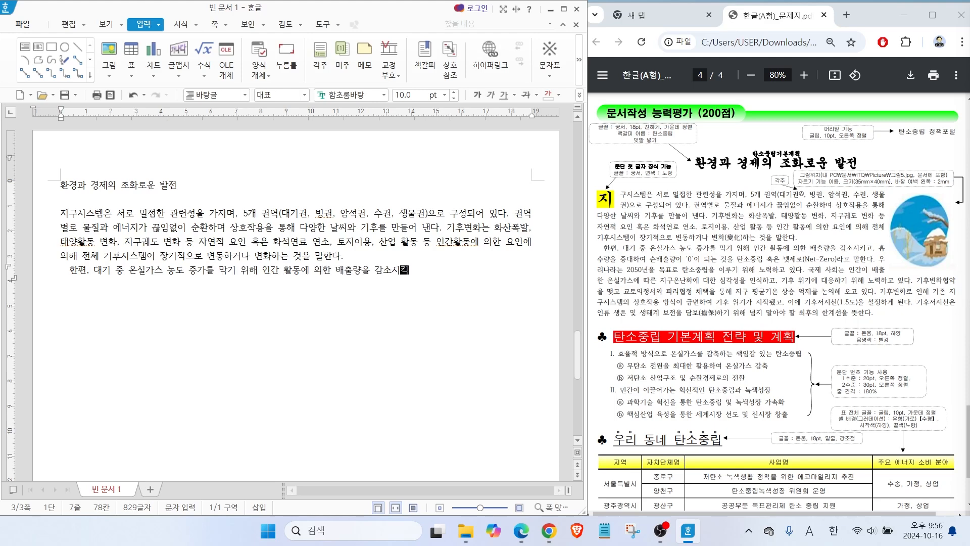
text(고, 흡수량을)
text(량을 증대하)
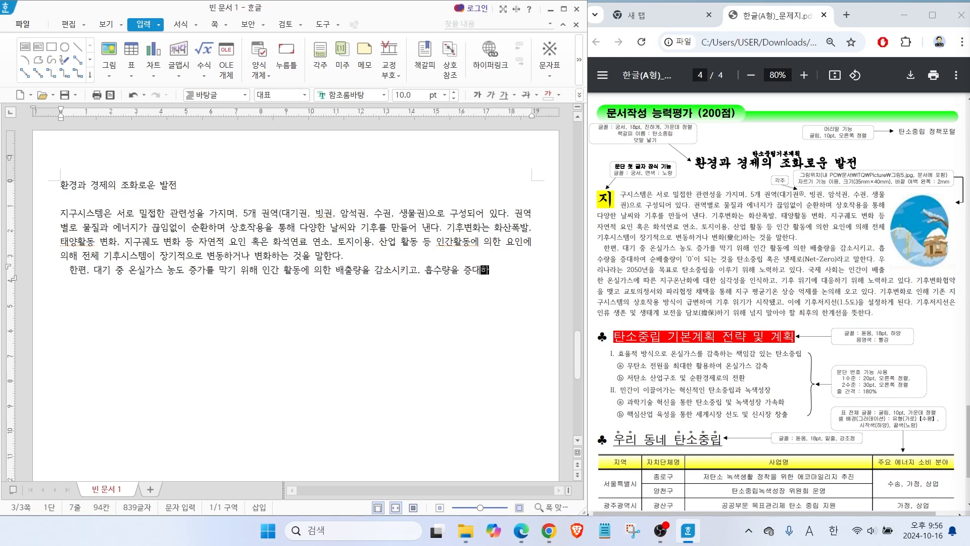
text(여 순배출량이 '0'이 되는 것을 탄소중립 혹은 넷제로)
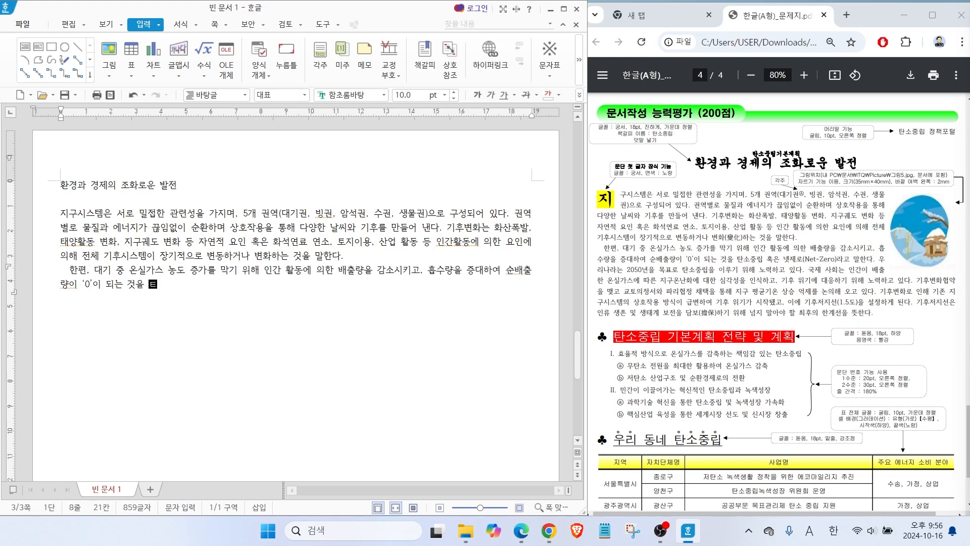
text((Net-Zero)라고 말한다. 우리나라)
text(는 2050년을 목표로 탄소중립을 이루기 위해 노력하고 이)
text(ㅆ다. 국제 사회는 인간이 배출한 온실가스에 ㄸ)
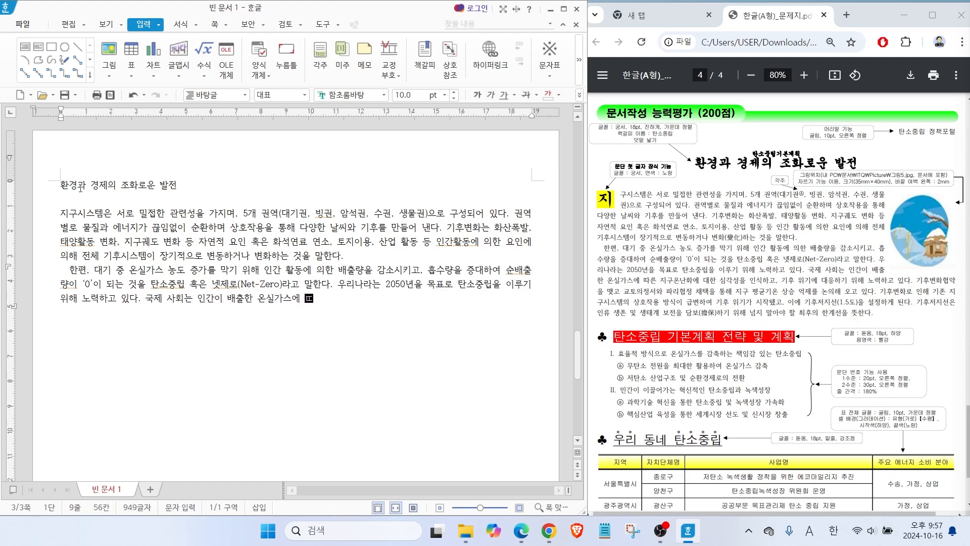
text(ㅏ른 지구온난화에 대한 심각성을 인식하고, 기후 ㅇ)
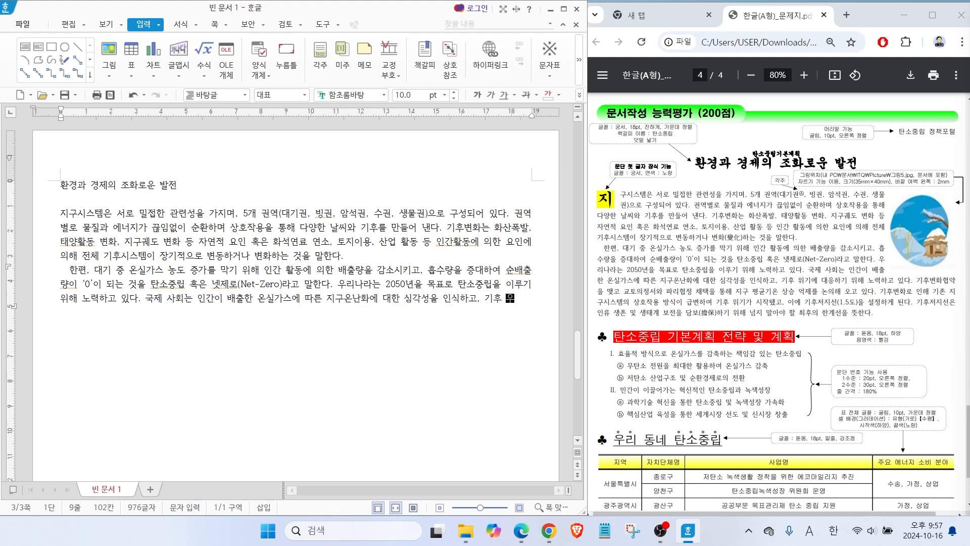
text(ㅟ기에 대응하기 위해 노력하고 있다. 기후변화협약을 맺고 교토의정서와 파리협정 채택을 통해 ㅈㅣ구 평균기온 상승 억제를 논의해 오고 이ㅆ다. 기후변화로 인해 기존 지구시스템의 상호작용 방ㅅ)
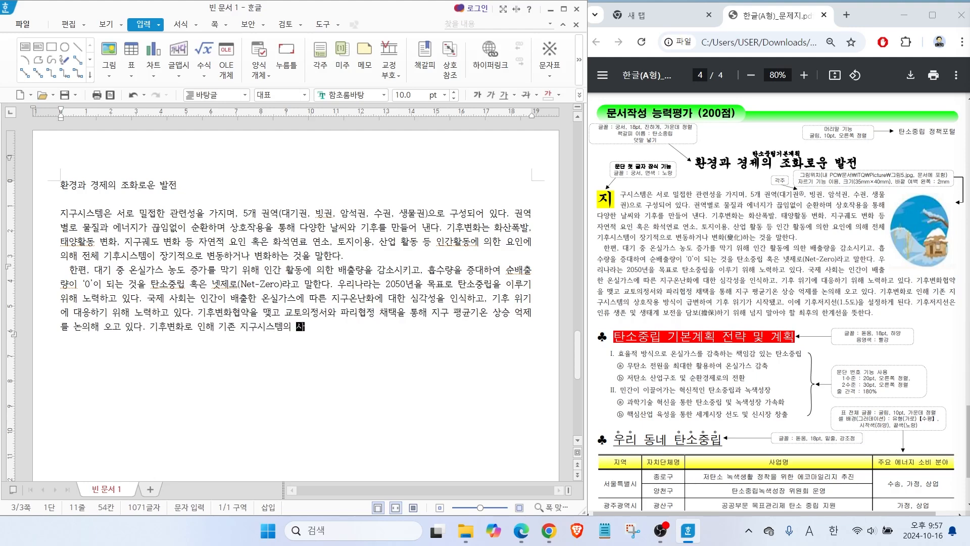
text(ㅣㄱ이 급변하여 기후 위기가  시작됐고, 이에 기추저지선)
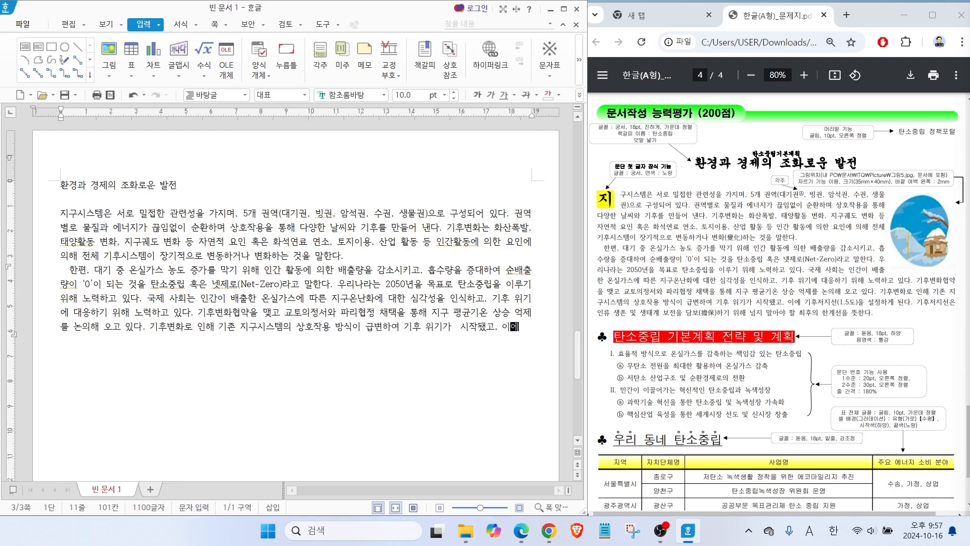
text((1.5도)으ㄹ 설정하게 된다. 기후저지선은)
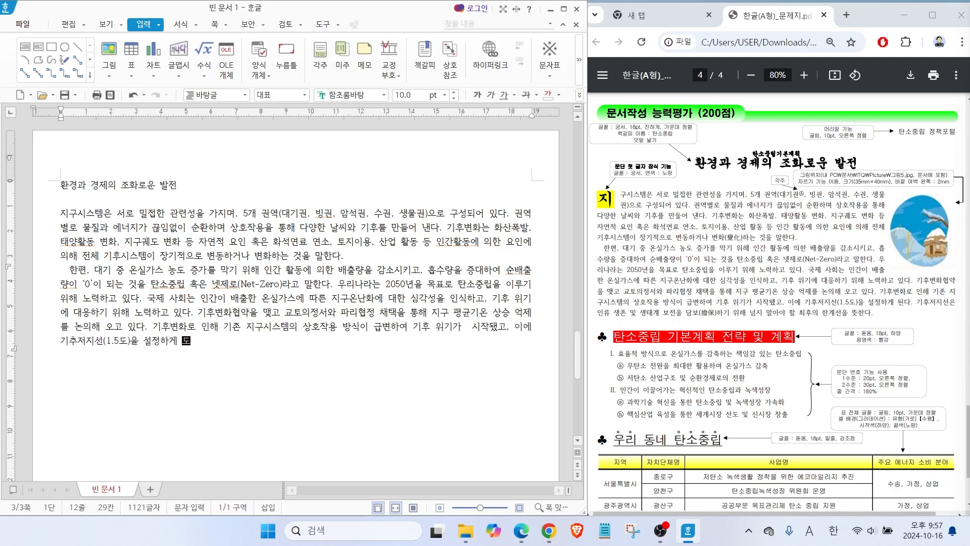
text( 인류 생존 및 생태계)
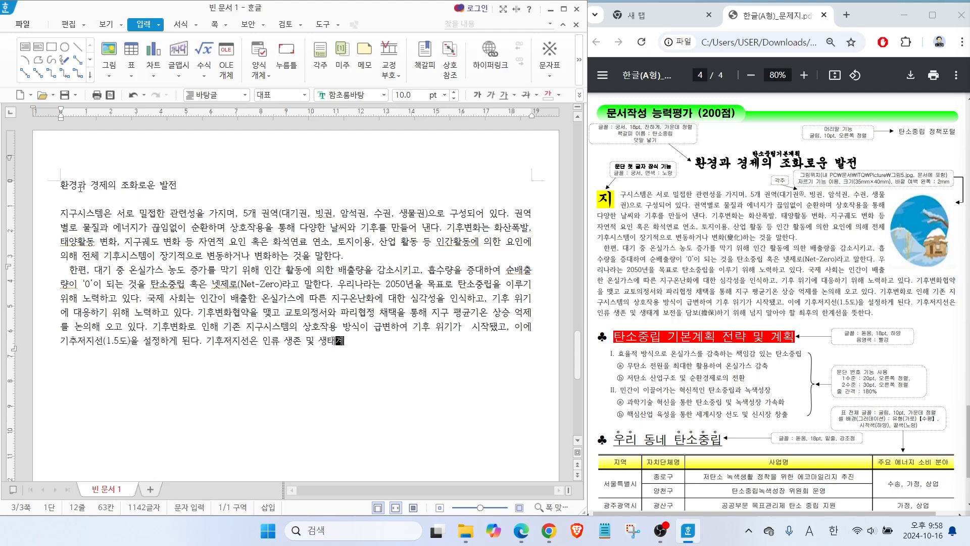
text( 보전을 담보하기 위해 넘지 말ㅇㅏ야할 최ㅎ)
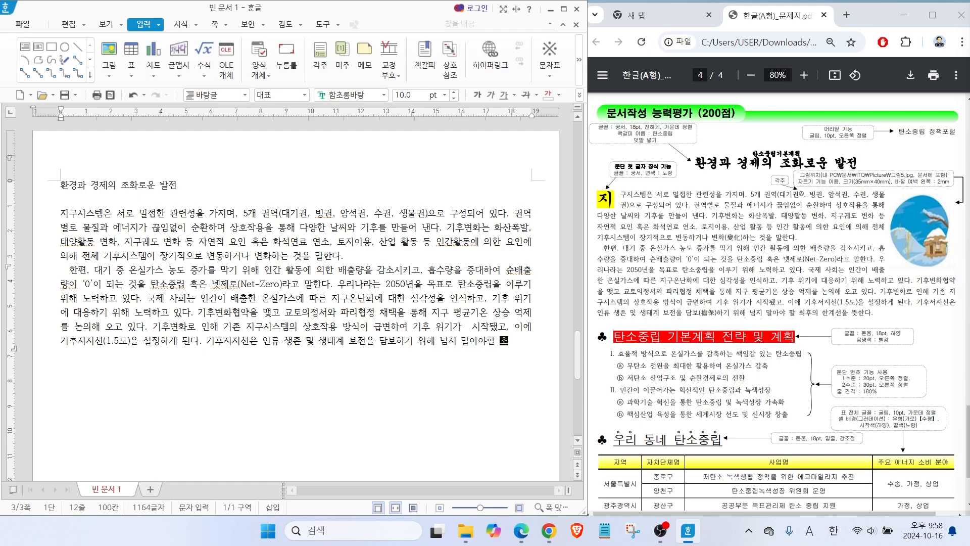
text(ㅜㅇㅢ 한계선을 뜻한다.)
Below the body text, insert a ♣ symbol followed by the heading "탄소중립 기본계획 전략 및 계획".
key(Return)
click(550, 74)
click(571, 138)
double_click(234, 258)
text(탄소중립 기본계획 전략 및 계획)
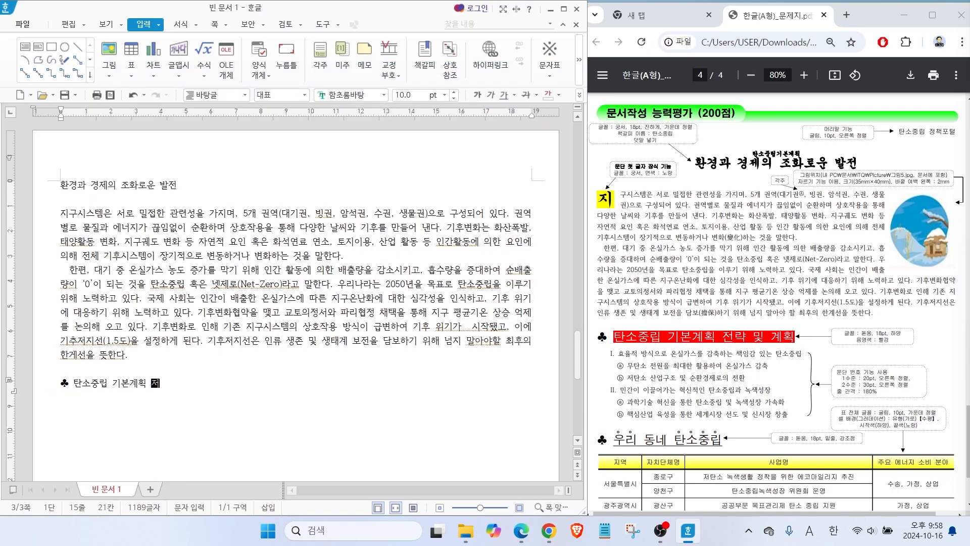
key(Return)
Add the list lines "효율적 방식으로 온실가스를 감축하는 책임감 있는 탄소중립" and "무탄소 전원을 최대한 활용하여 온실가스 감축" under the heading.
text(효율ㅈㅓㄱ 방식으로 온실가스를 감축하는 책임감 있는 탄)
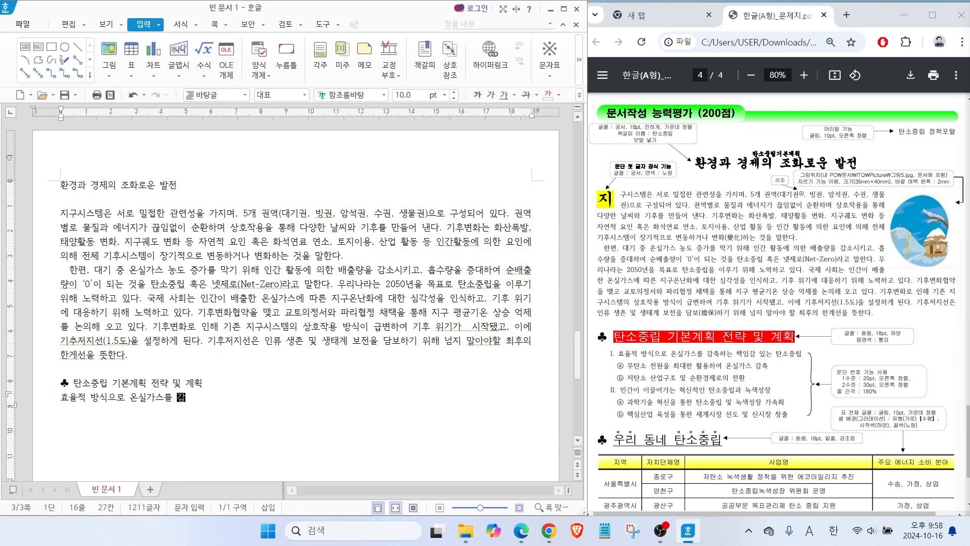
text(소중립)
key(Return)
text(무탄소 전)
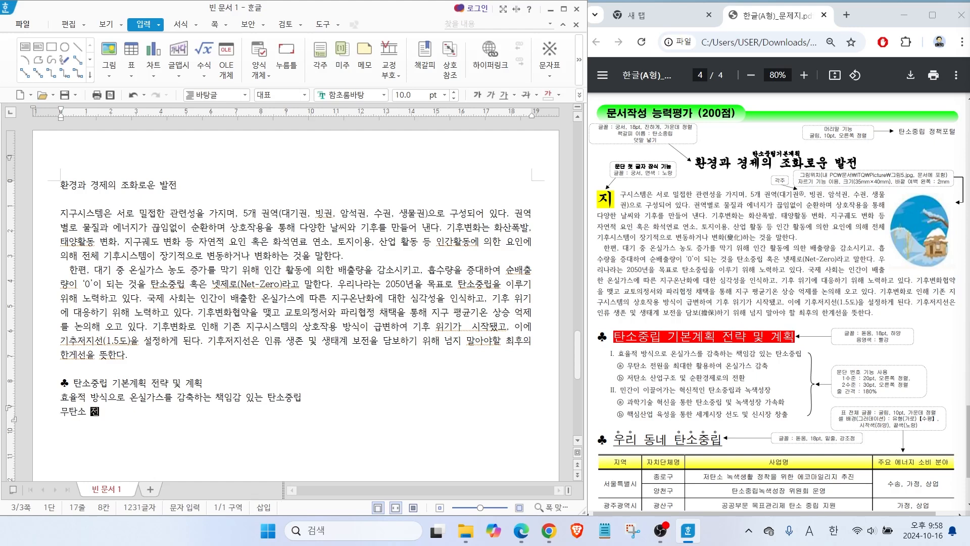
text(원을 최대한 활용하여 오ㄴ실가스 감축)
key(Return)
Add the list lines "저탄소 산업구조 및 순환경제로의 전환" and "민간이 이끌어가는 혁신적인 탄소중립과 녹색성장".
text(저탄소)
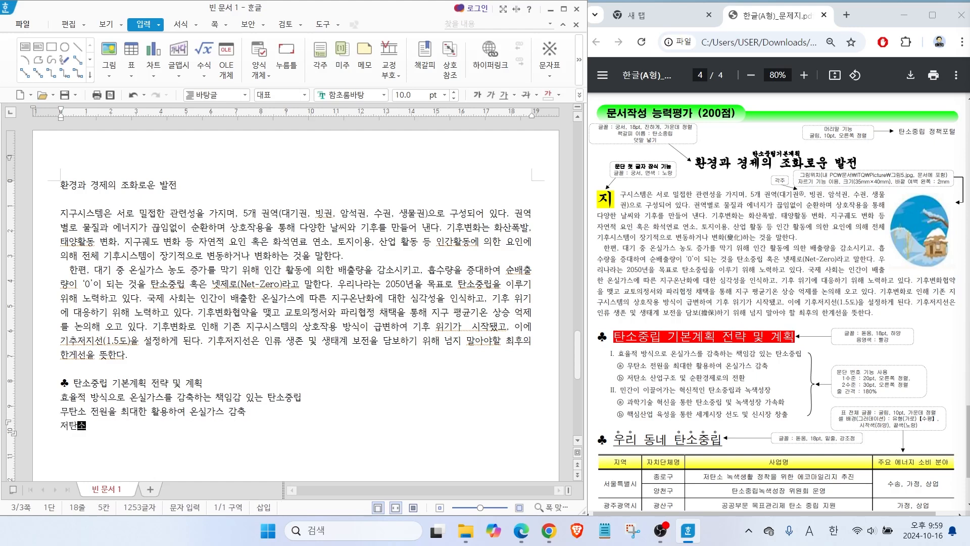
text( 산업구조 및 순환경제로의 전환)
key(Return)
text(민간이 이끌어)
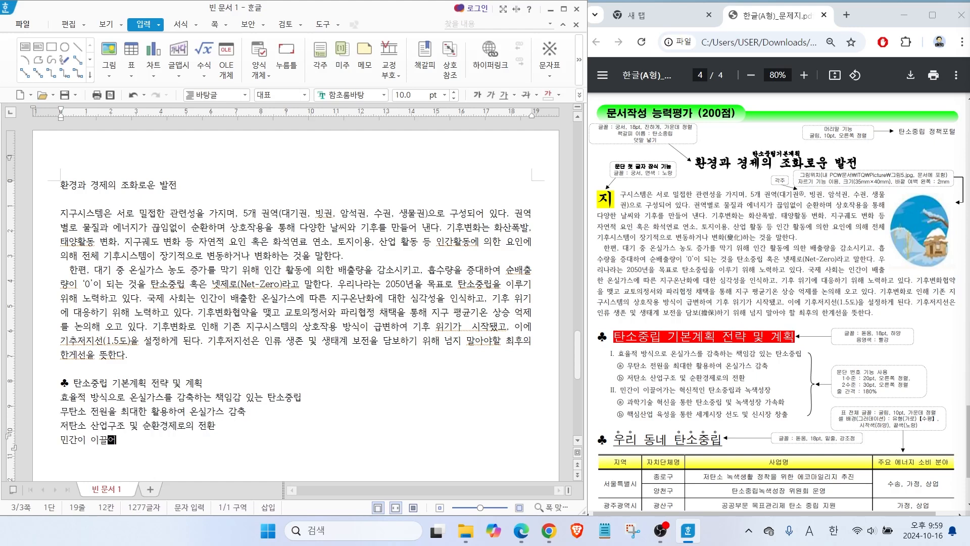
text(가는 혁신적인 타노중립과 녹색성장)
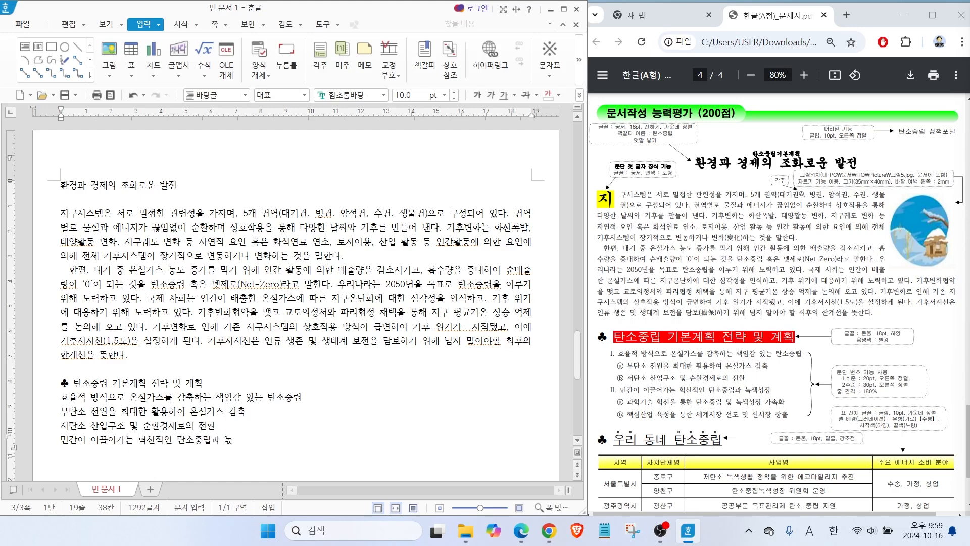
key(Return)
Add the list lines "과학기술 혁신을 통한 탄소중립 및 녹색성장 가속화" and "핵심산업 육성을 통한 세계시장 선도 및 신시장 창출".
text(과학기술 혁신을 통ㅎㄴ 탄소중립 및 녹색성장 가속화)
key(Return)
text(핵심산업 육성을 통한 세계시장 선도 및 신시장 창출)
key(Return)
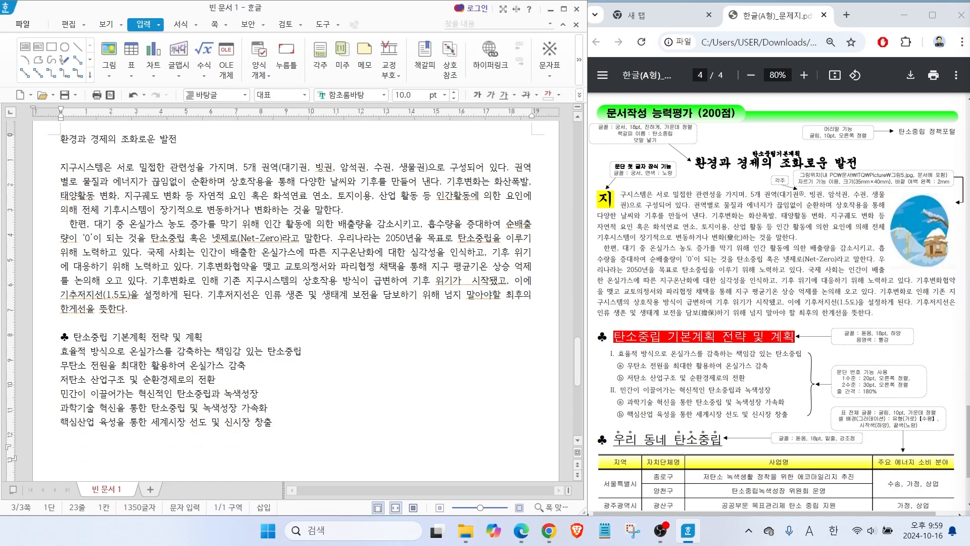
Insert a ♣ symbol and the heading "우리 동네 탄소중립" below the list.
click(558, 50)
text(우리 동네 탄소중립)
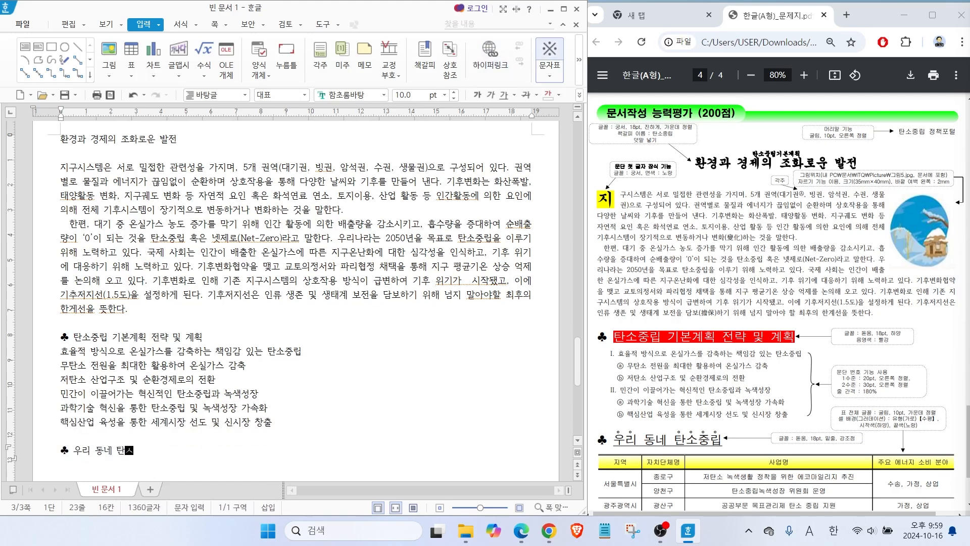
key(Return)
Insert a table with 6 rows and 4 columns under the "우리 동네 탄소중립" heading.
click(131, 50)
text(6)
key(Tab)
text(4)
key(Return)
Narrow the table's first column and enter the headers "지역", "자치단체명", "사업명" and "주요 에너지 소비 분야".
drag(179, 292, 112, 292)
text(지역)
key(Tab)
text(자치단체명)
key(Tab)
text(사업명)
key(Tab)
text(주요 에너지 소비 분야)
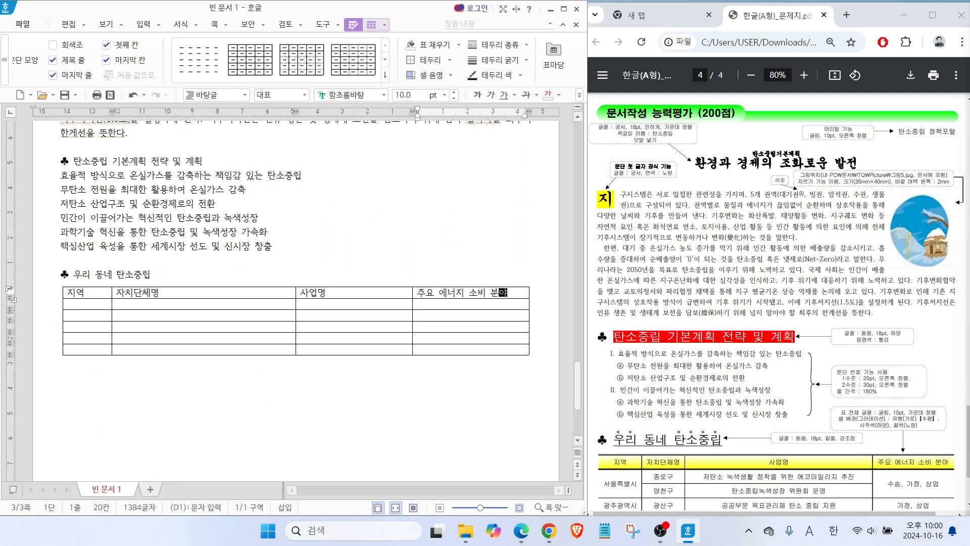
Fit the first two columns to the sample's proportions and merge the two cells under "지역" into one containing "서울특별시".
drag(296, 292, 171, 292)
right_click(91, 315)
drag(87, 304, 124, 317)
click(139, 403)
text(서울특별시)
drag(171, 318, 186, 319)
Fill the rest of the "지역" column with "광주광역시", "충청북도" and "전라남도" in order.
key(Right)
key(Down)
key(Down)
key(Left)
text(광주광역시)
key(Down)
text(충청북도)
key(Down)
text(전라남도)
In the "자치단체명" column, enter "나주시" for 전라남도 and "옥천군" for 충청북도.
key(Tab)
text(나주시)
key(Up)
text(옥천군)
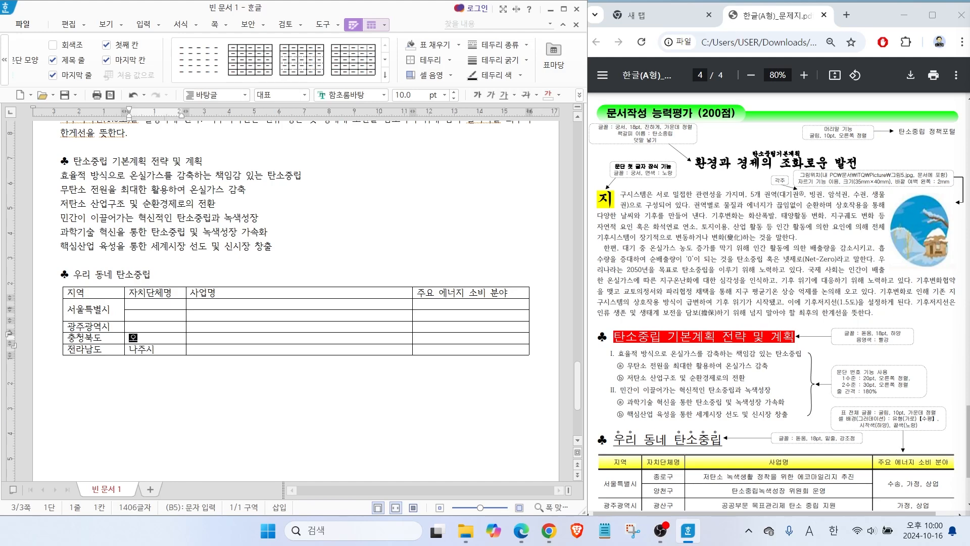
Complete the "자치단체명" column with "광산구" for 광주광역시, and "양천구" and "종로구" in the two 서울특별시 rows, 종로구 above.
key(Up)
text(광산구)
key(Up)
text(양ㅊ천구)
key(Up)
text(종로구)
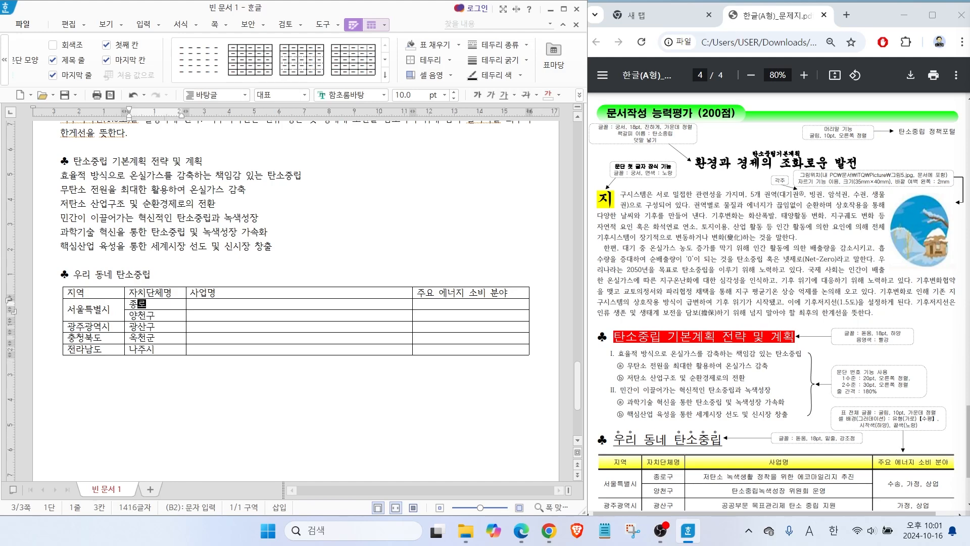
In the "사업명" column, enter "저탄소 녹색생활 정착을 위한 에코마일리지 추진", "탄소중립녹색성장 위원회 운영" and "공공부문 목표관리제 탄소 중립 지원" from the first data row down.
key(Tab)
text(저탄소 녹색생활 정착을 위한 에코마일리지 추진)
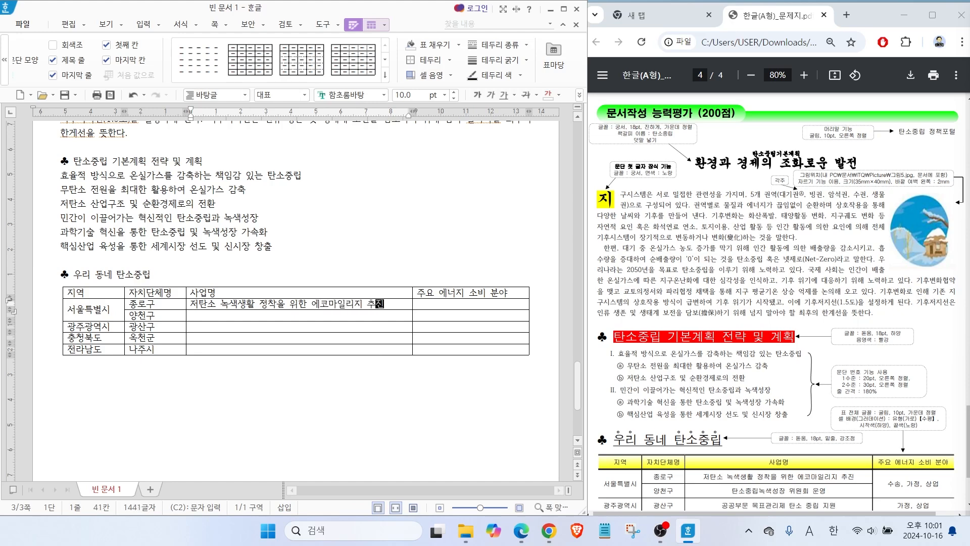
key(Down)
text(탄소중립녹색성장 위원회 운영)
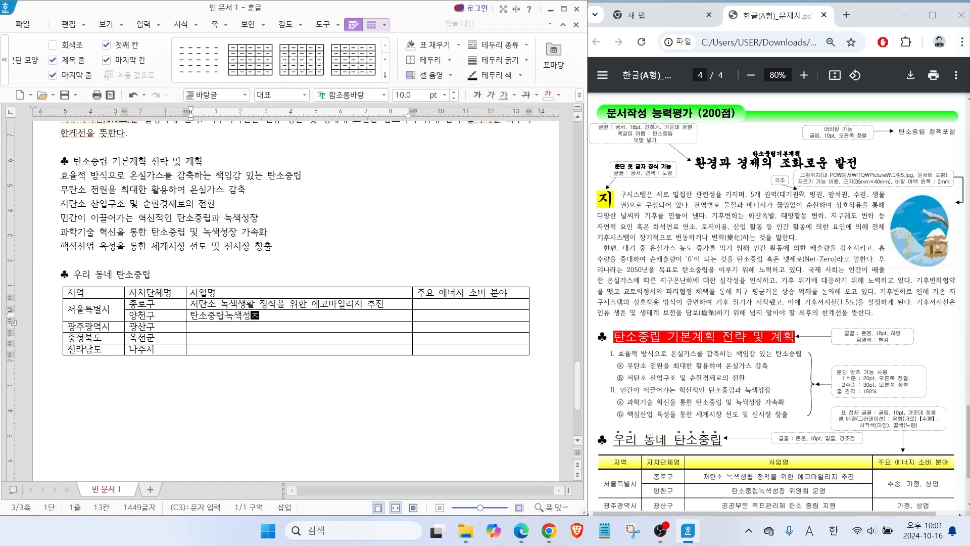
key(Down)
text(공ㄱ)
text(문 목표관리제 탄소 중립 지원)
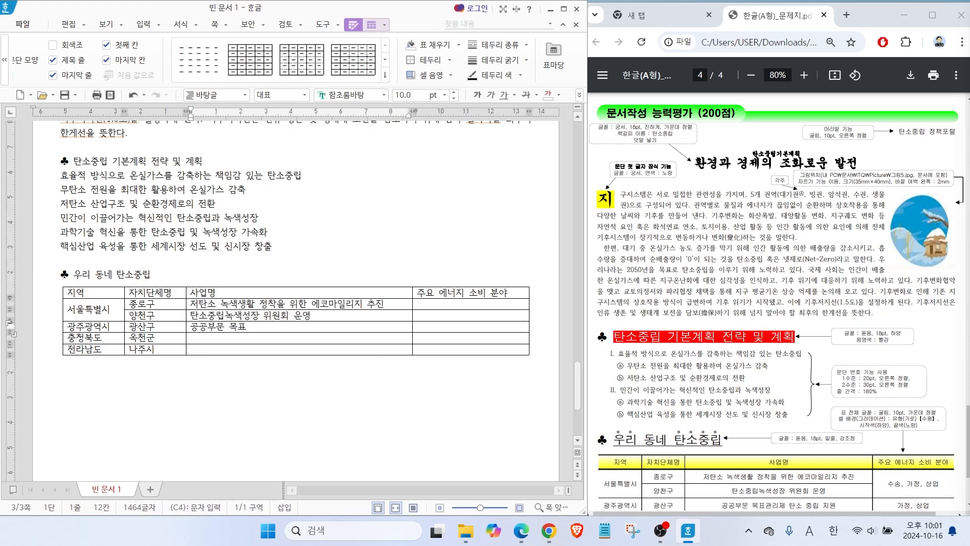
Enter "저탄소 벼 논물관리기술 보급 교육 홍보 사업" as 옥천군's project and "전남형 탄소중립포인트 확대 운영 사업" as 나주시's.
key(Down)
text(ㅈ저탄소 벼 논물관리기술 보급 교육 홍보 사업)
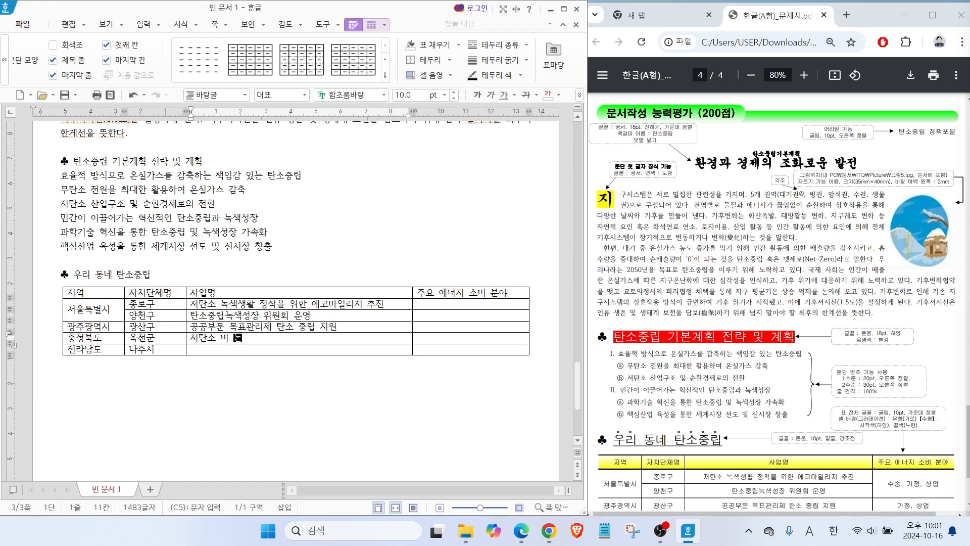
key(Down)
text(전남형 탄소중립포인트)
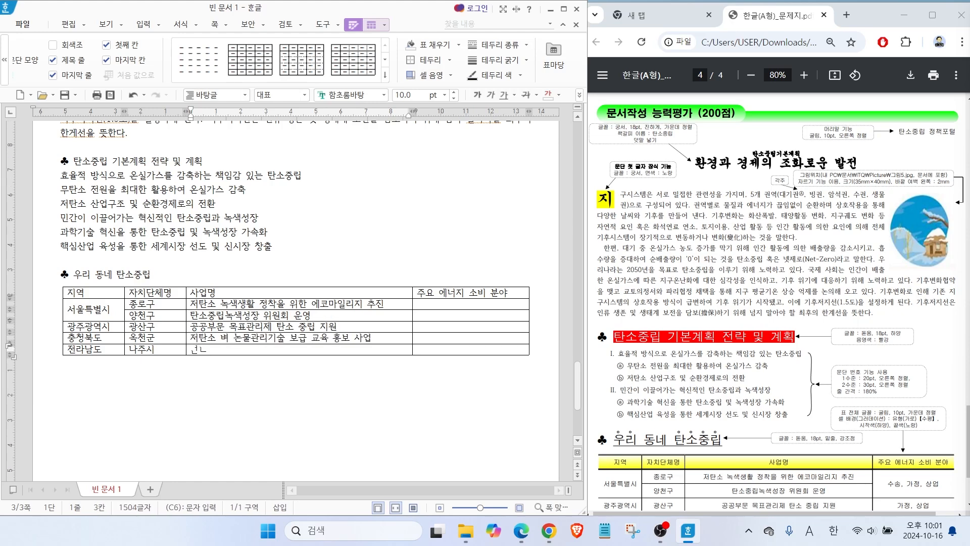
text( 확대 운영 사업)
Enter "상업" in the last row of the energy consumption column and merge that cell with the one above.
key(Tab)
text(상업)
drag(445, 338, 455, 348)
right_click(456, 349)
click(495, 406)
Enter "가정, 상업" for 광주광역시 and "수송, 가정, 상업" for 서울특별시, merging 서울특별시's two energy consumption cells into one.
key(Up)
text(가정, 상업)
key(Up)
text(수송, 가정, 상업)
drag(493, 315, 496, 304)
right_click(496, 306)
click(531, 406)
Add the closing line "탄소중립실현" below the table.
click(263, 370)
key(Return)
text(탄소주ㅇ립실현)
Add a plain header without a preset design to page 3, on both odd and even pages, reading "탄소중립 정책포털".
click(167, 250)
scroll(166, 254, up, 6)
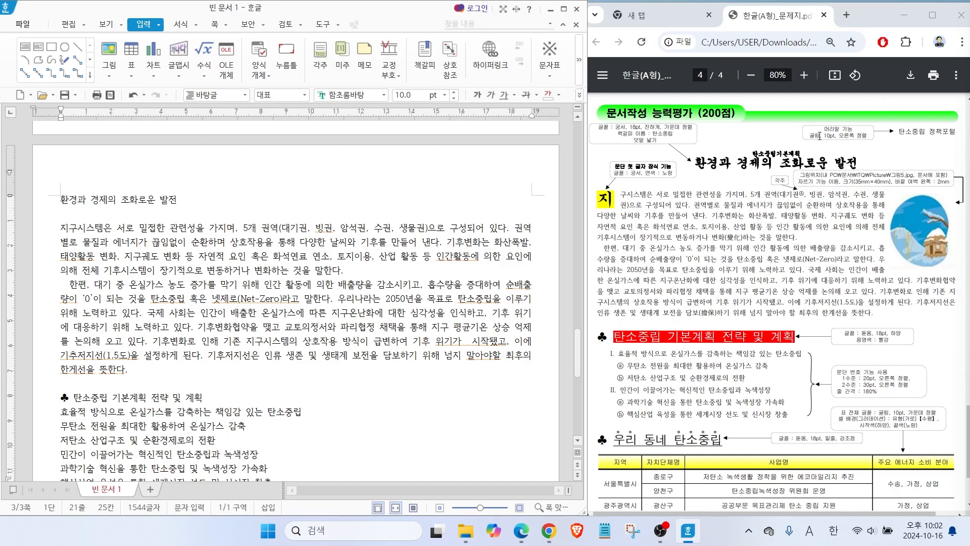
click(67, 199)
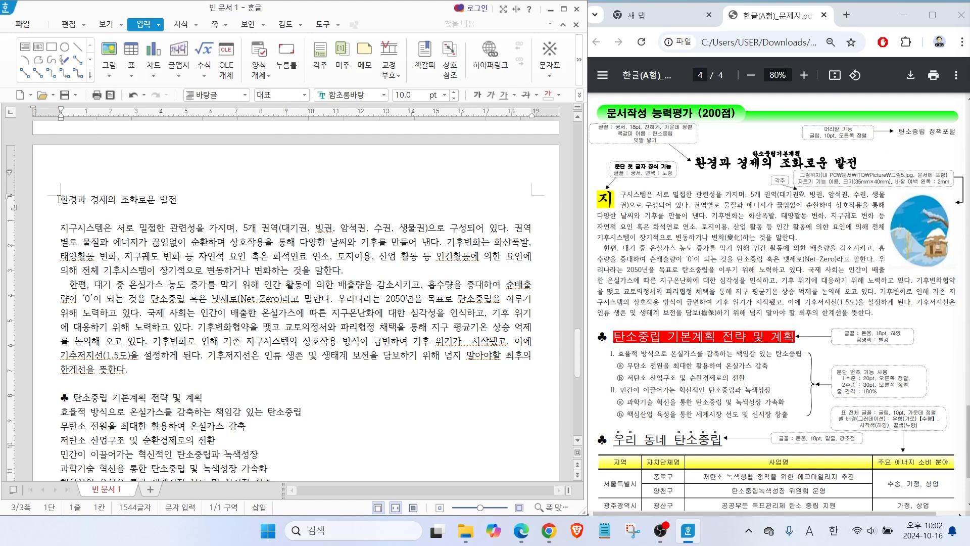
click(218, 23)
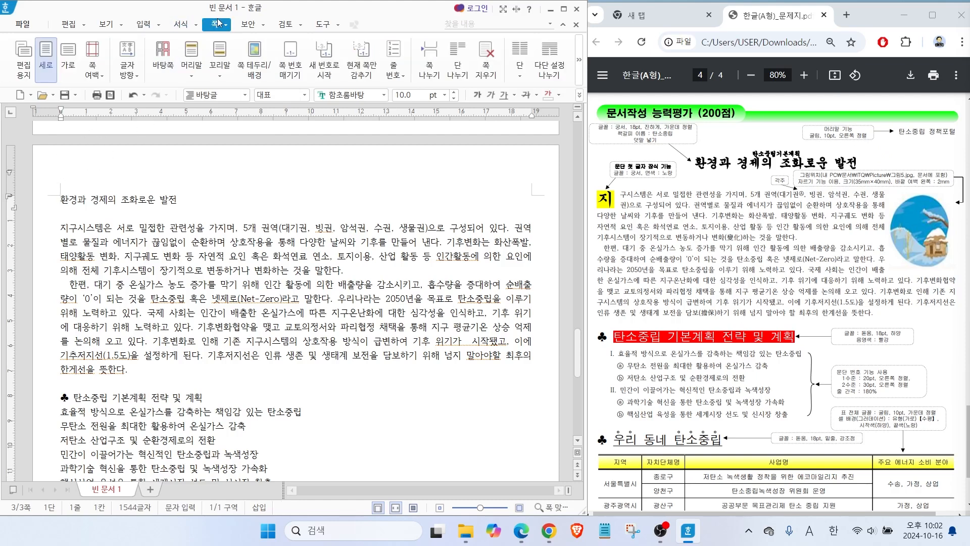
click(195, 55)
mouse_move(215, 94)
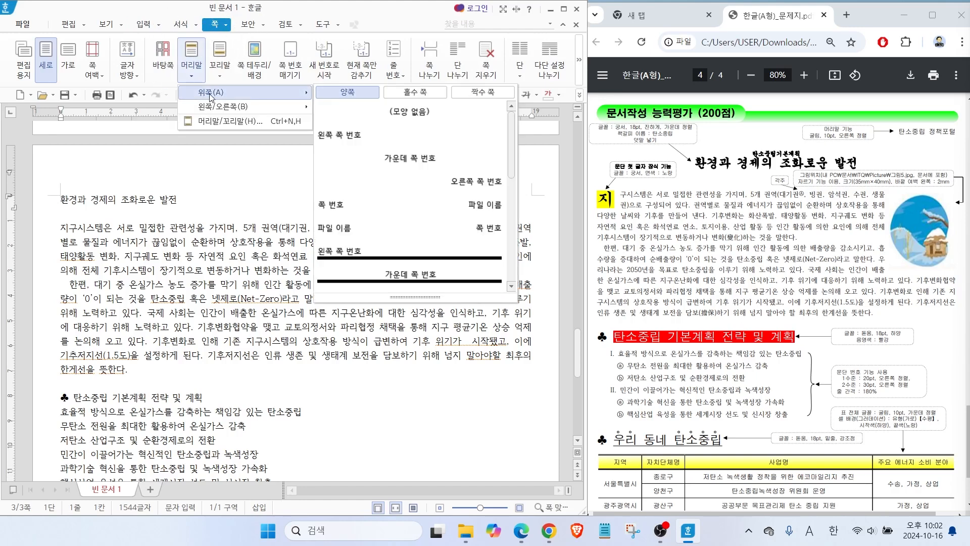
click(402, 111)
text(탄소중립 정책포털)
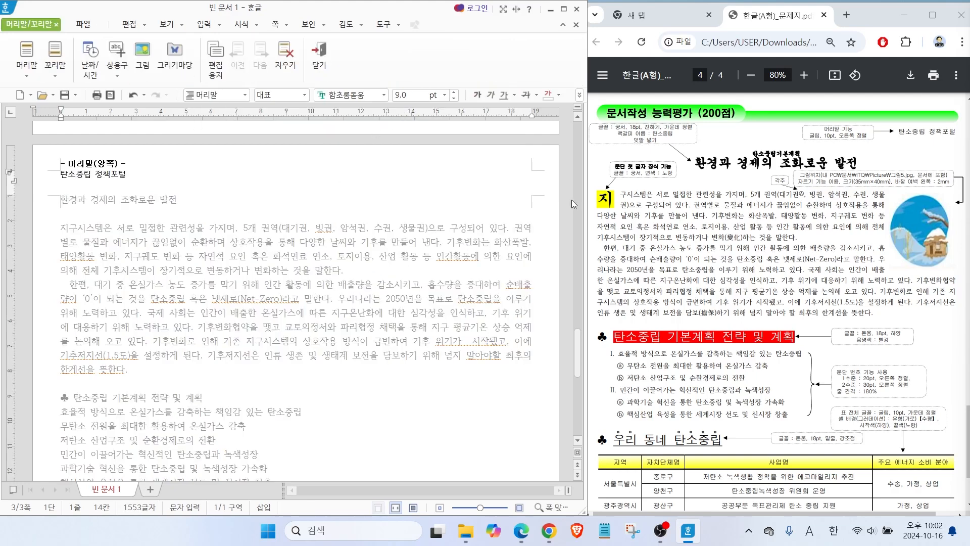
Format the header text in 굴림, 10 pt, right-aligned, and return to the document body.
drag(132, 176, 37, 176)
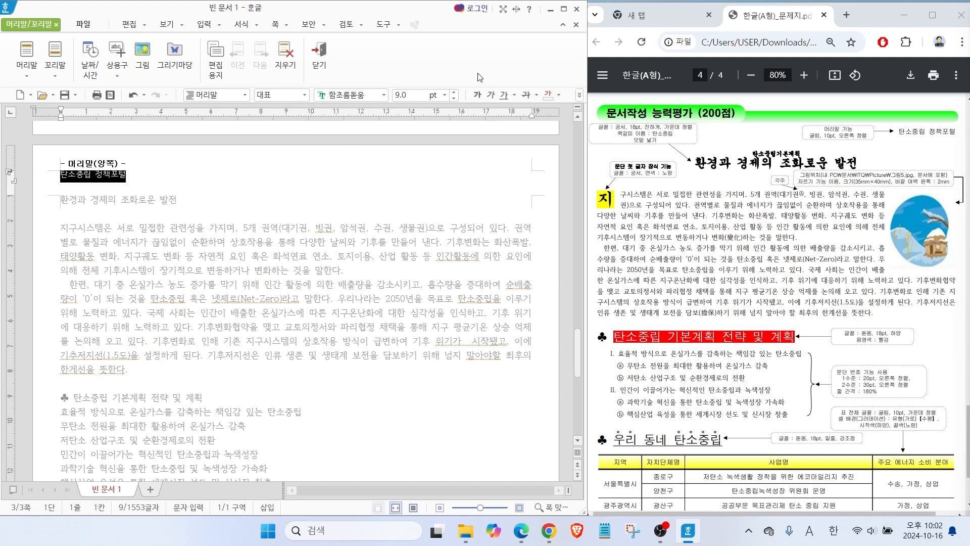
click(383, 95)
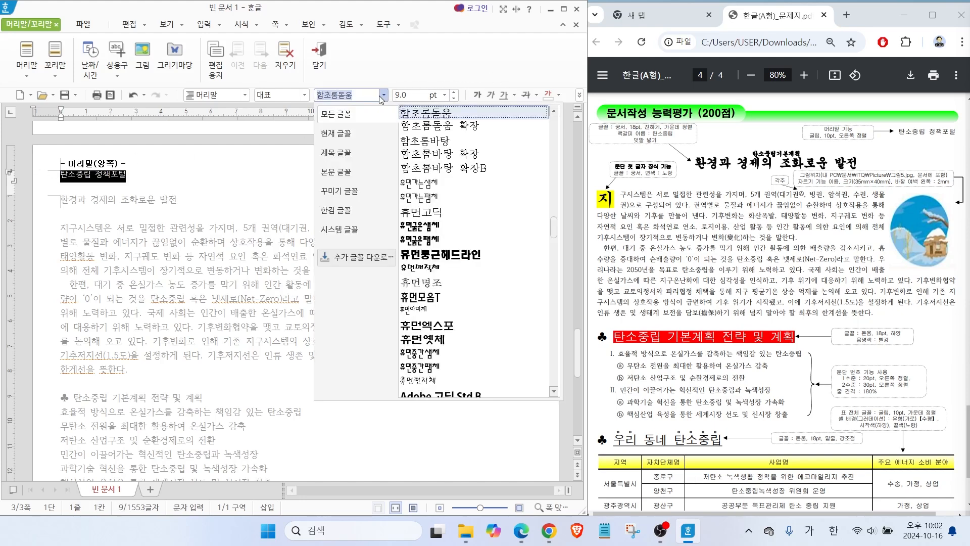
drag(555, 224, 555, 119)
click(427, 115)
click(455, 92)
click(579, 95)
click(606, 141)
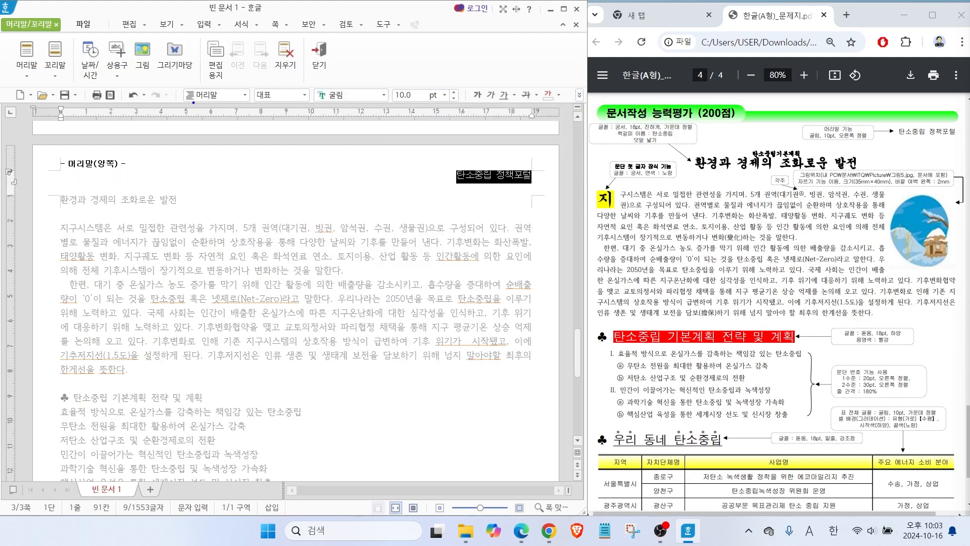
mouse_move(53, 37)
mouse_down()
mouse_move(18, 44)
mouse_move(47, 31)
mouse_up()
drag(101, 74, 47, 31)
mouse_move(328, 65)
mouse_down()
mouse_move(299, 61)
mouse_move(337, 54)
mouse_move(329, 60)
mouse_up()
drag(369, 107, 331, 61)
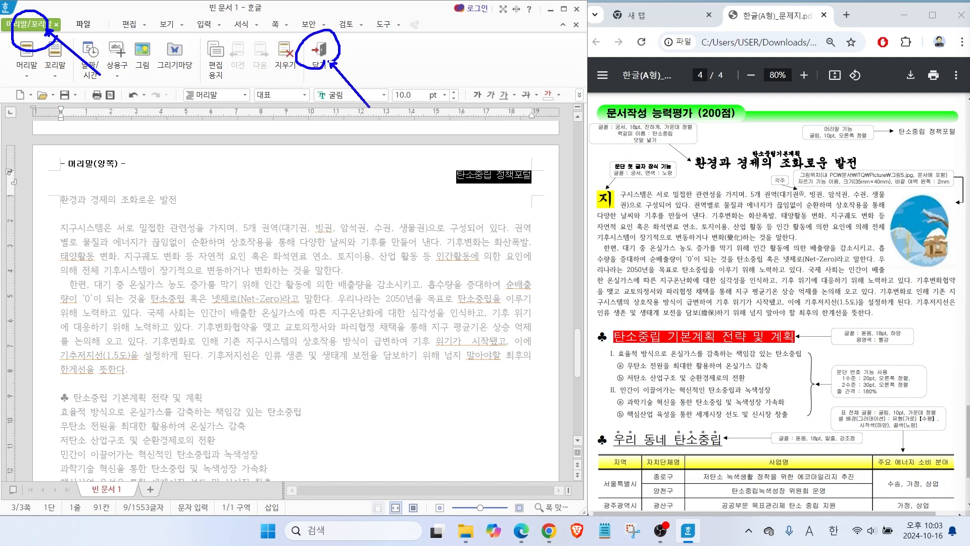
click(319, 51)
Format the page title "환경과 경제의 조화로운 발전" in 궁서, 18 pt, bold and centred.
drag(186, 201, 60, 201)
drag(647, 127, 688, 103)
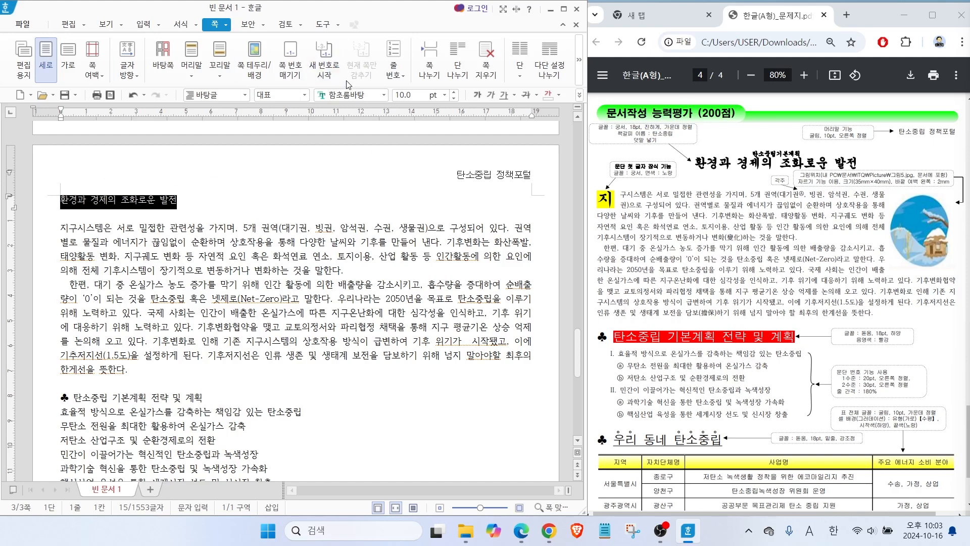
click(383, 94)
drag(563, 141, 558, 127)
click(414, 141)
click(445, 95)
click(426, 226)
click(477, 94)
click(579, 94)
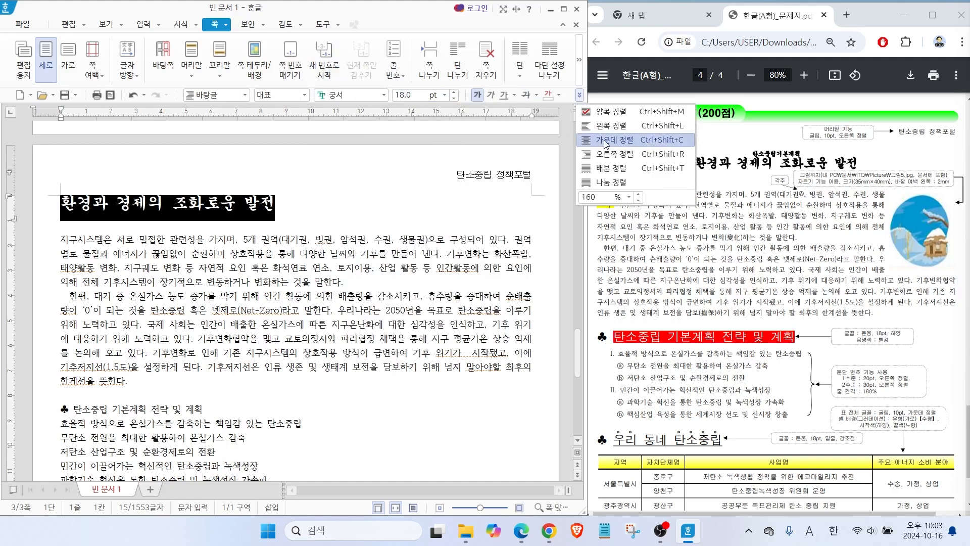
click(616, 141)
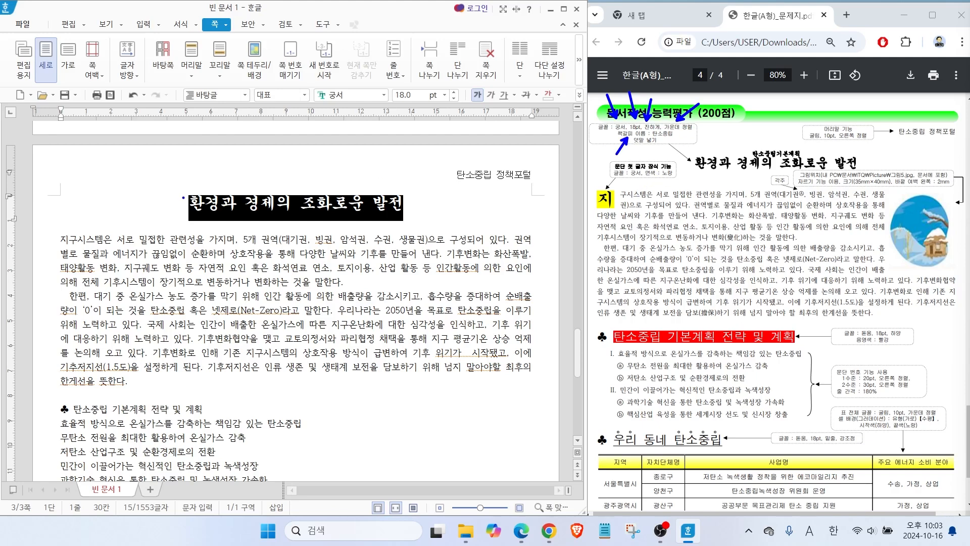
Insert a bookmark named "탄소중립" at the start of the page title.
click(189, 204)
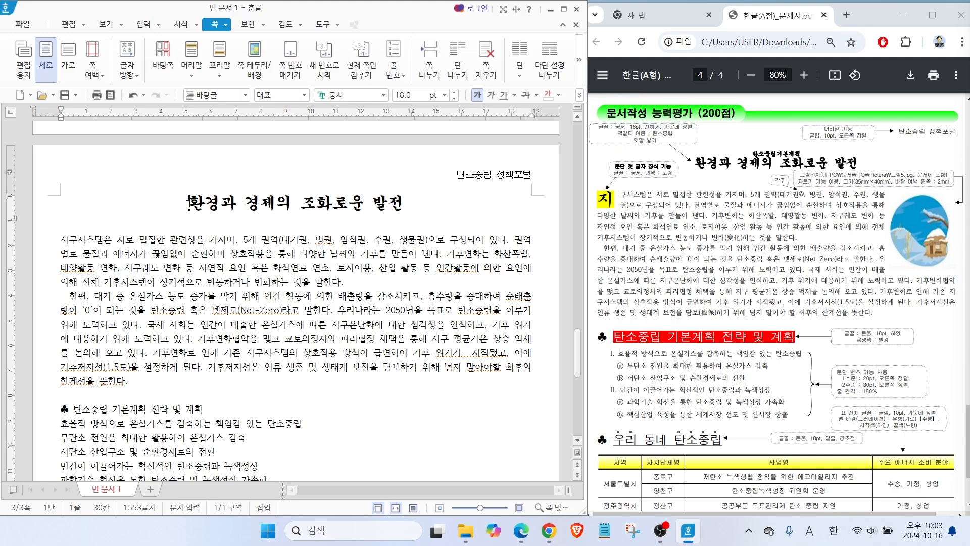
click(146, 24)
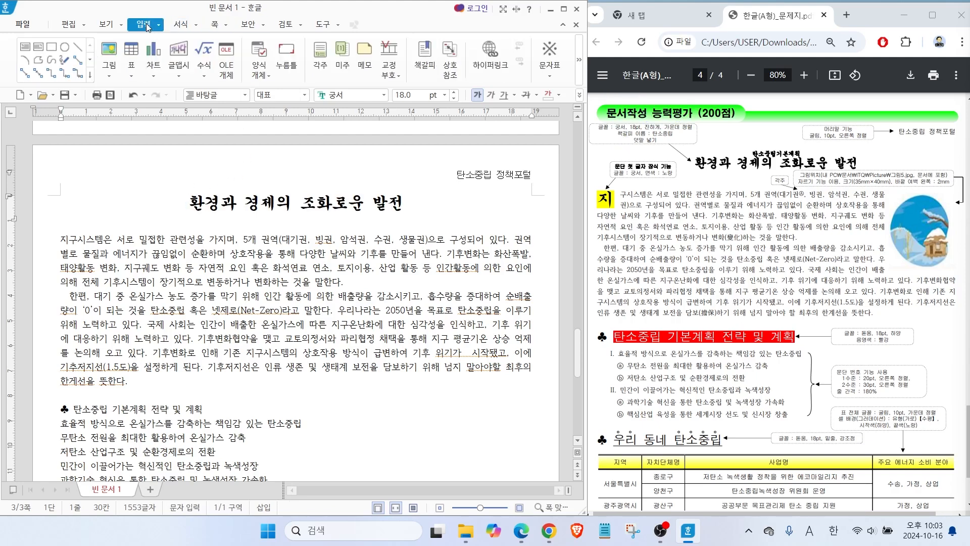
click(426, 58)
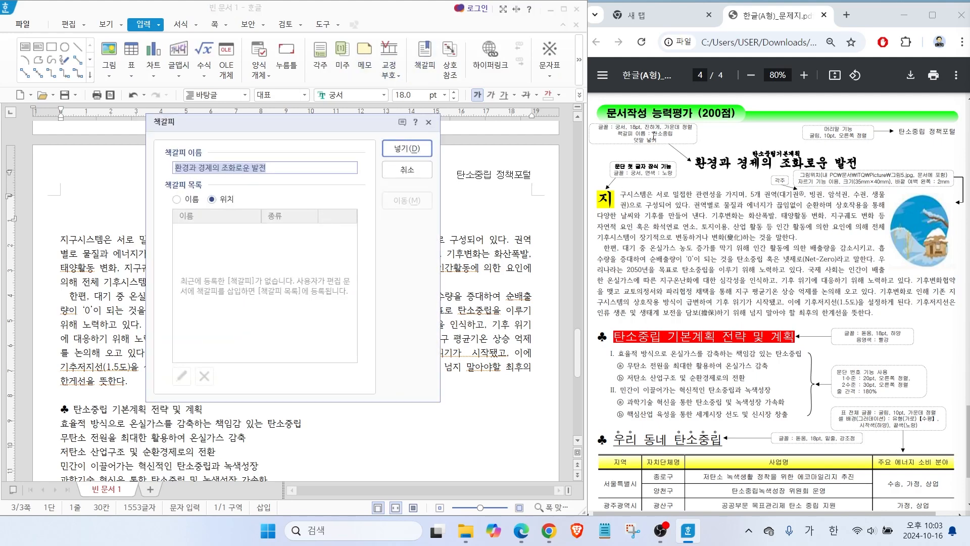
text(ㅌ소중립)
key(Return)
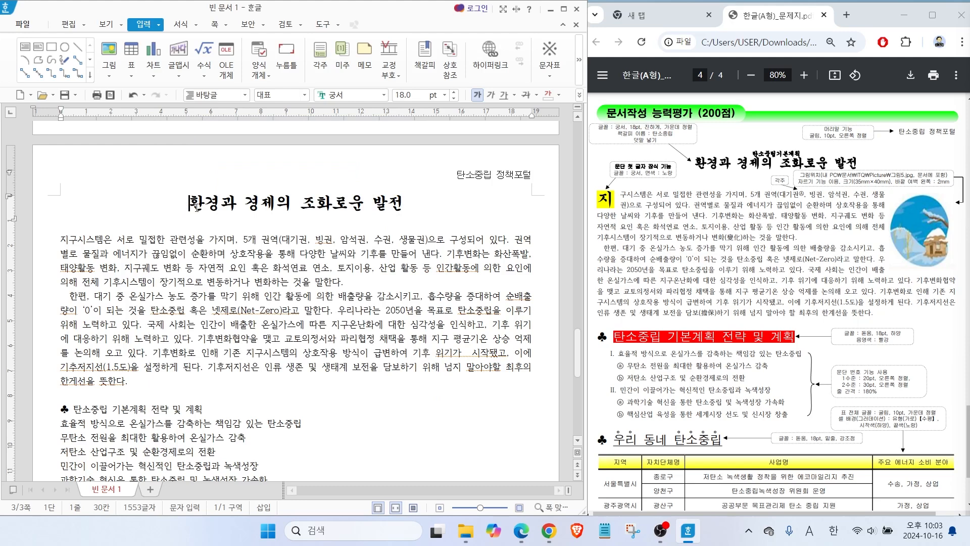
Display the control codes to check the header and bookmark marks before the title, and hide them again.
click(101, 24)
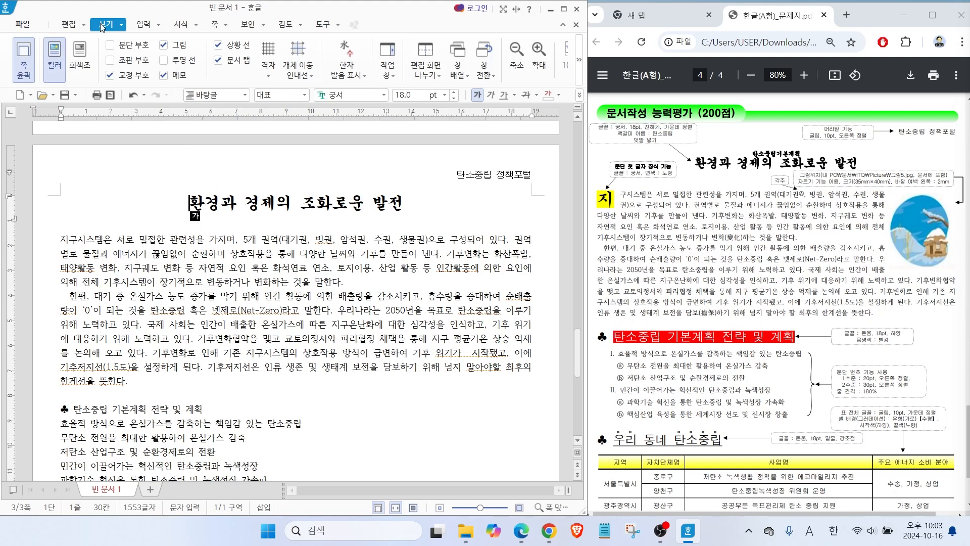
click(114, 63)
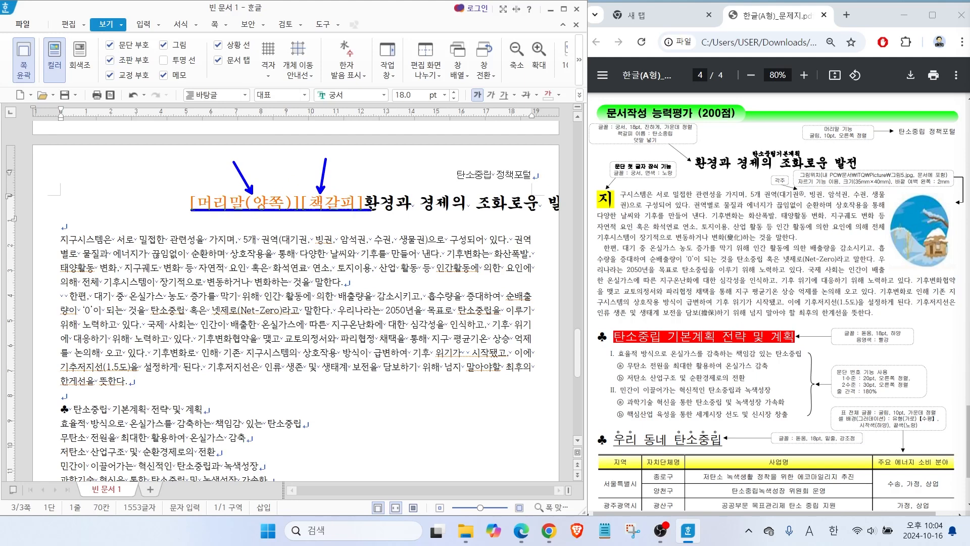
click(110, 61)
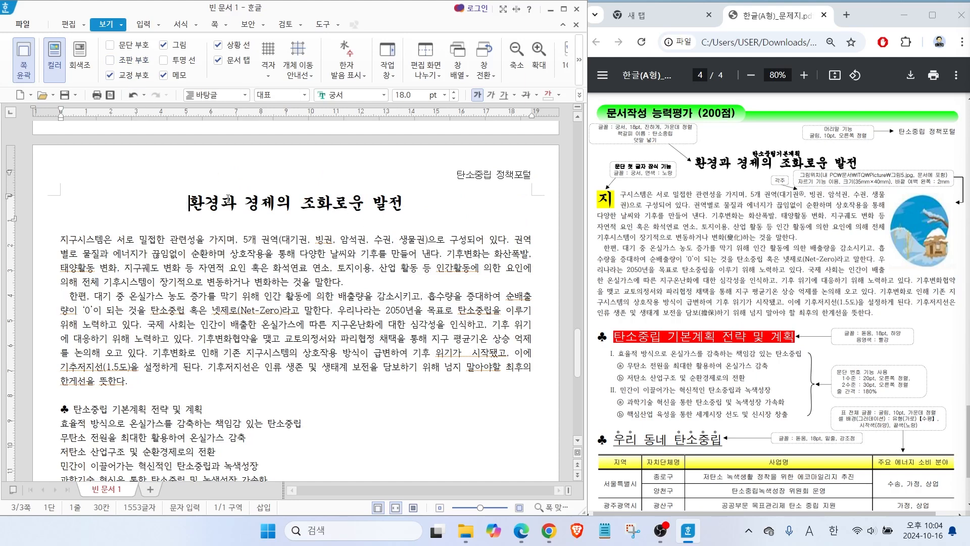
Add the ruby text "탄소중립기본계획" above the page title "환경과 경제의 조화로운 발전".
drag(639, 148, 669, 181)
mouse_move(769, 159)
mouse_down()
mouse_move(741, 150)
mouse_move(808, 144)
mouse_move(788, 159)
mouse_move(762, 158)
mouse_up()
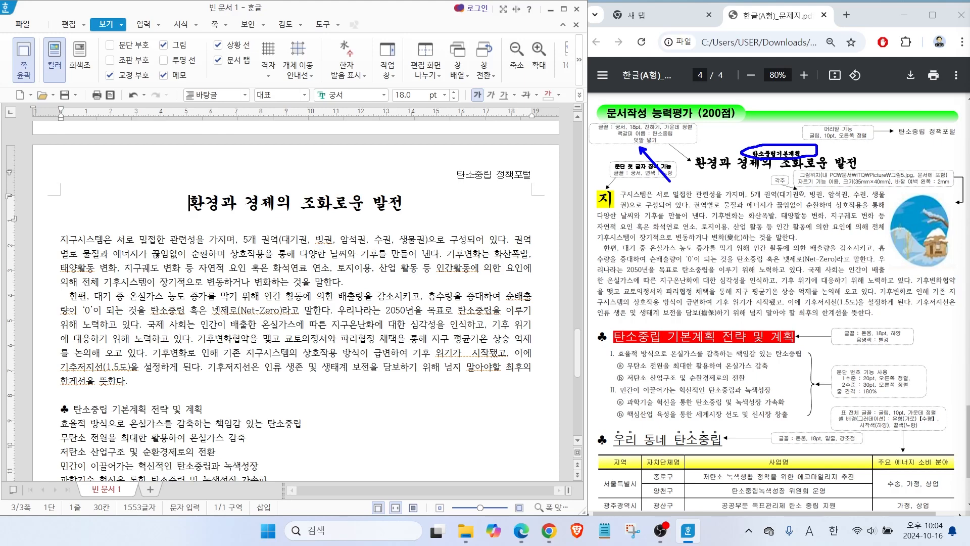
drag(190, 203, 414, 203)
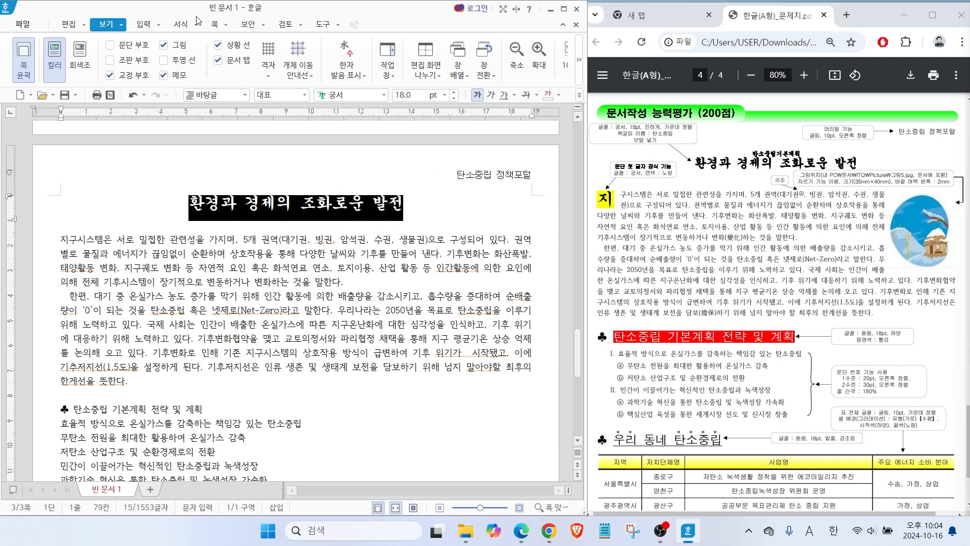
click(143, 24)
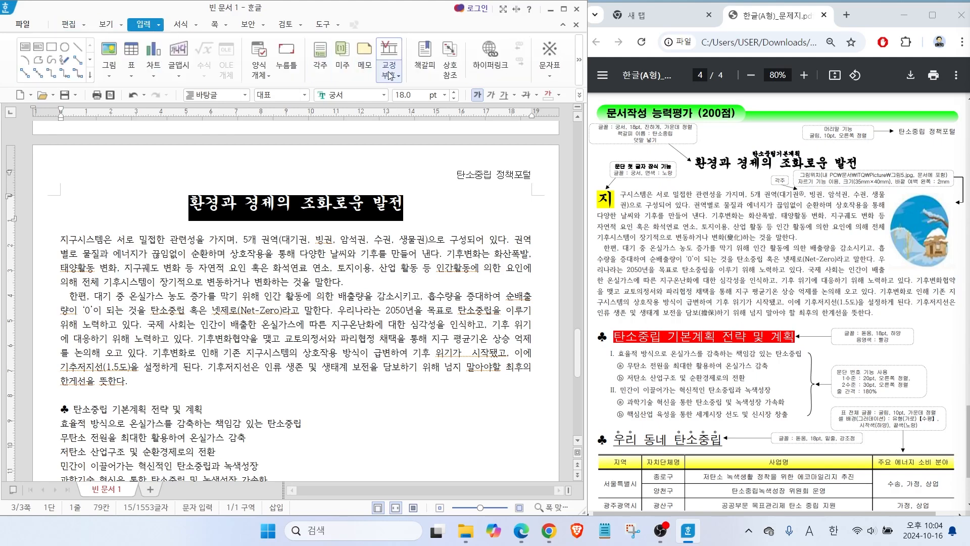
mouse_move(317, 104)
mouse_down()
mouse_move(327, 76)
mouse_move(377, 83)
mouse_up()
drag(416, 108, 402, 85)
mouse_move(171, 39)
mouse_down()
mouse_move(153, 43)
mouse_move(166, 10)
mouse_move(171, 40)
mouse_up()
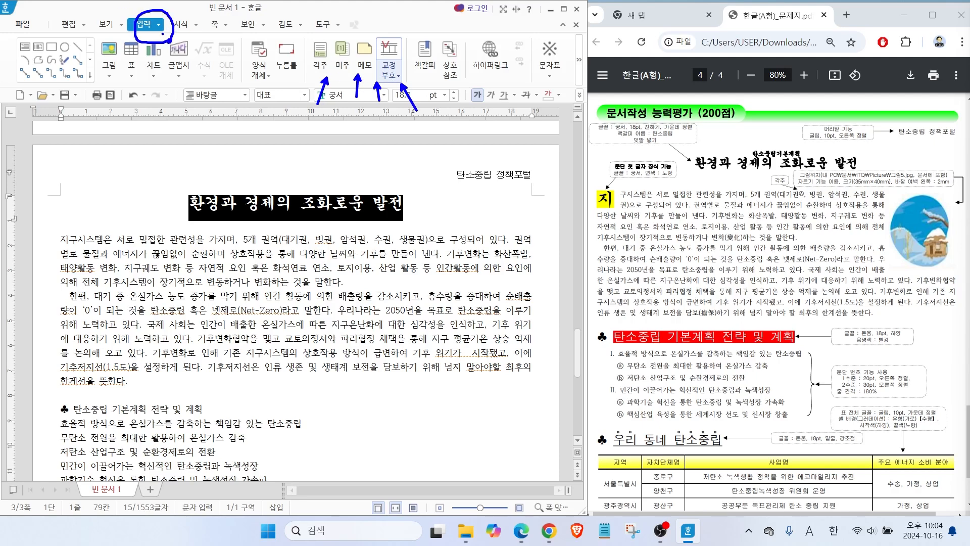
key(Escape)
click(160, 25)
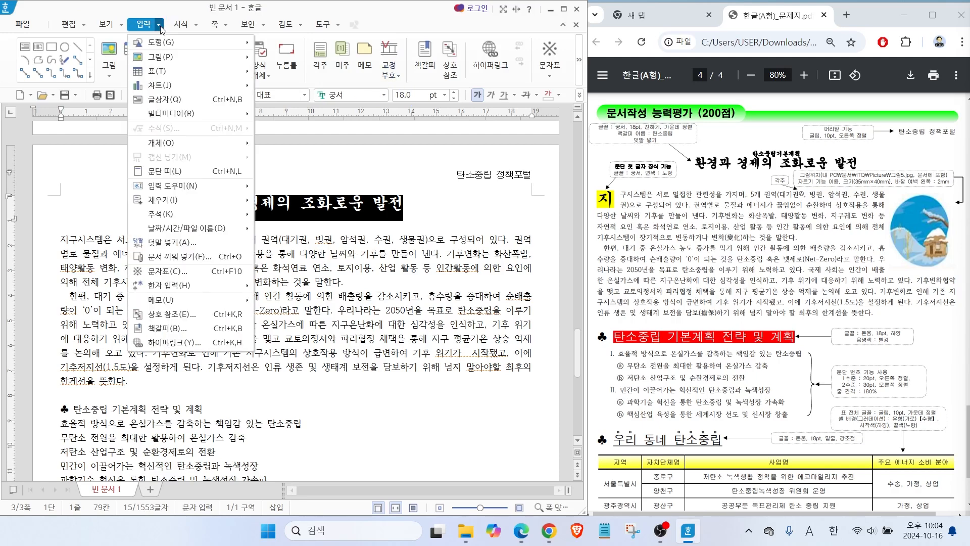
key(ctrl)
click(167, 246)
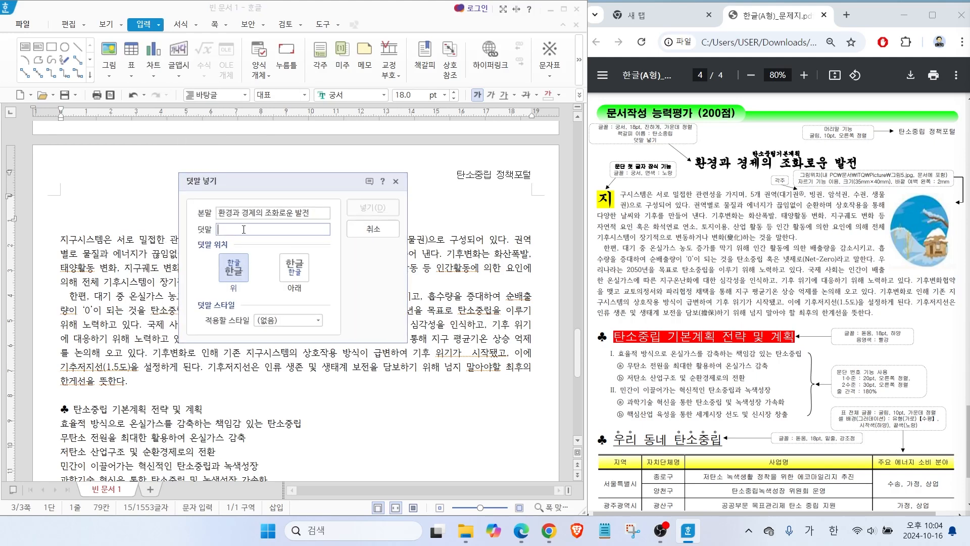
text(탄소중립기본)
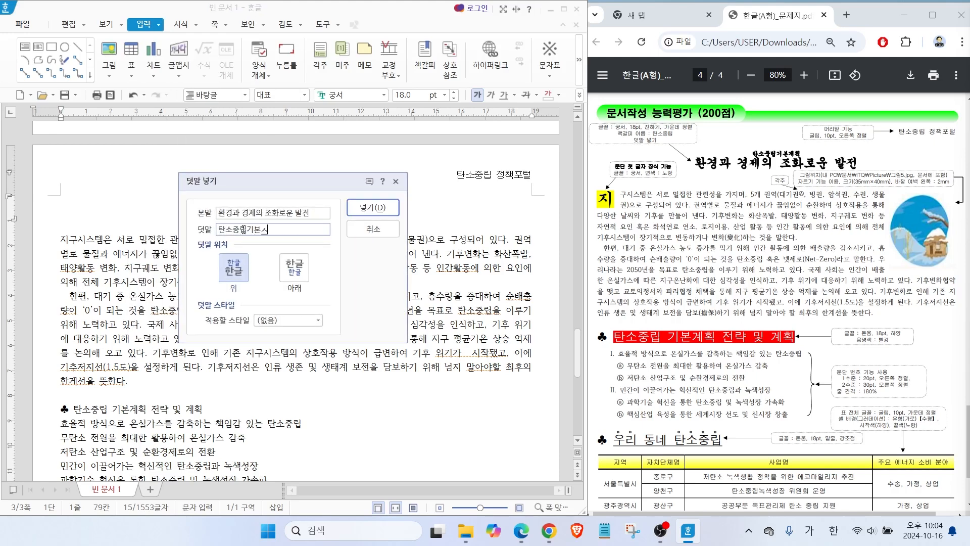
text(계획)
click(365, 211)
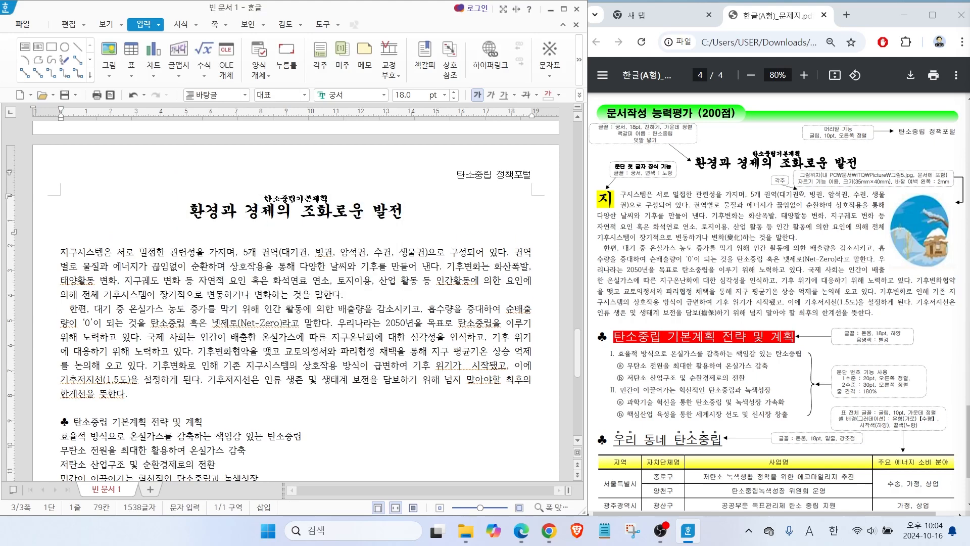
key(ctrl+2)
drag(601, 193, 586, 164)
mouse_move(635, 211)
mouse_down()
mouse_move(571, 176)
mouse_move(640, 209)
mouse_move(616, 217)
mouse_up()
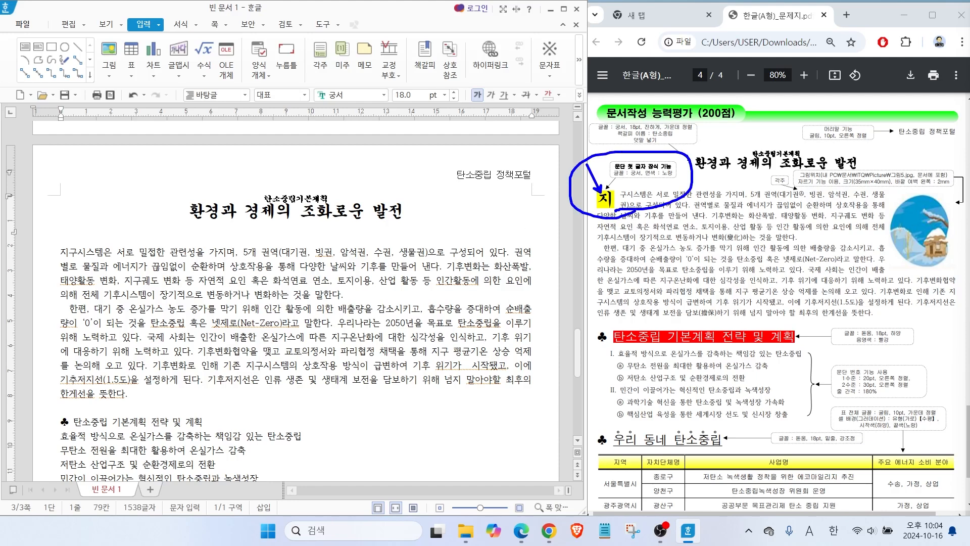
key(Escape)
Decorate the first letter "지" of the opening body paragraph as a two-line drop cap in 궁서 with a yellow fill.
click(71, 252)
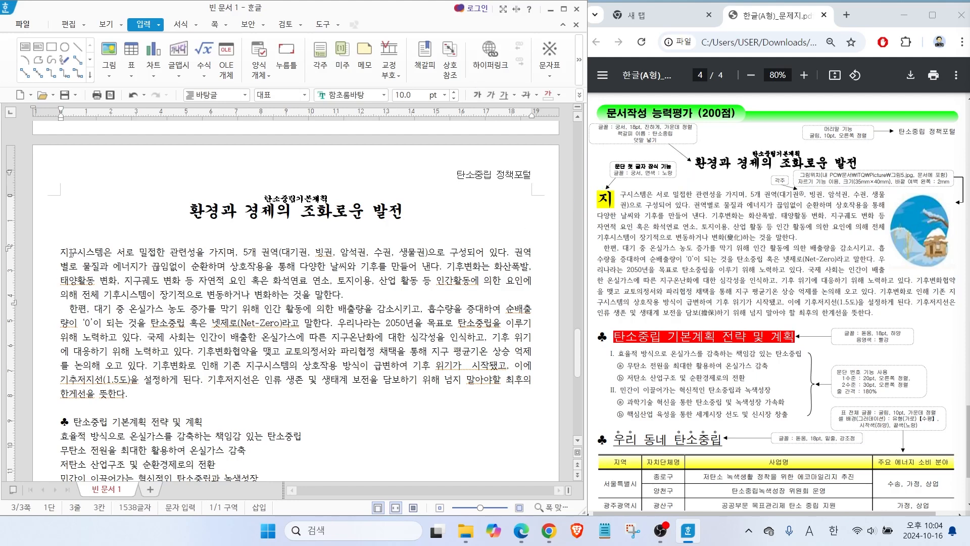
click(183, 25)
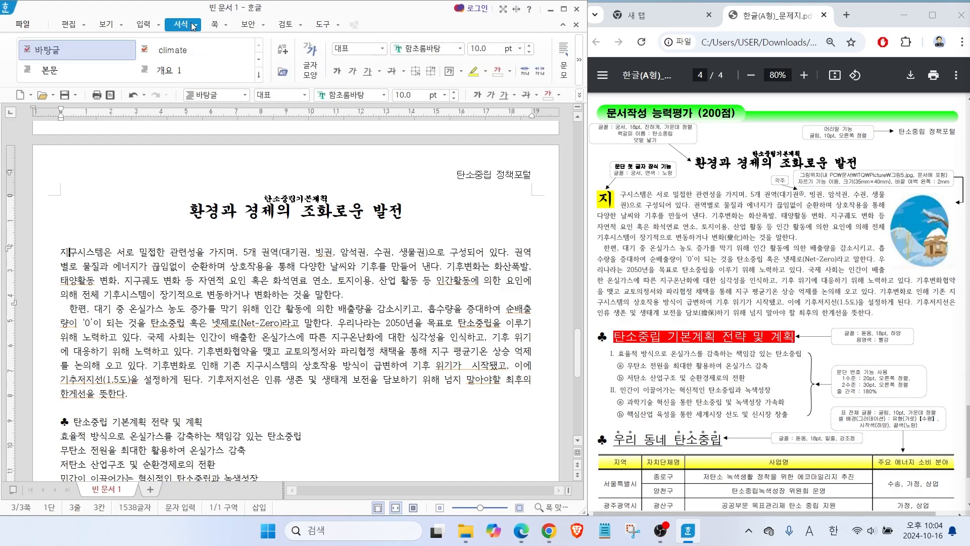
click(579, 60)
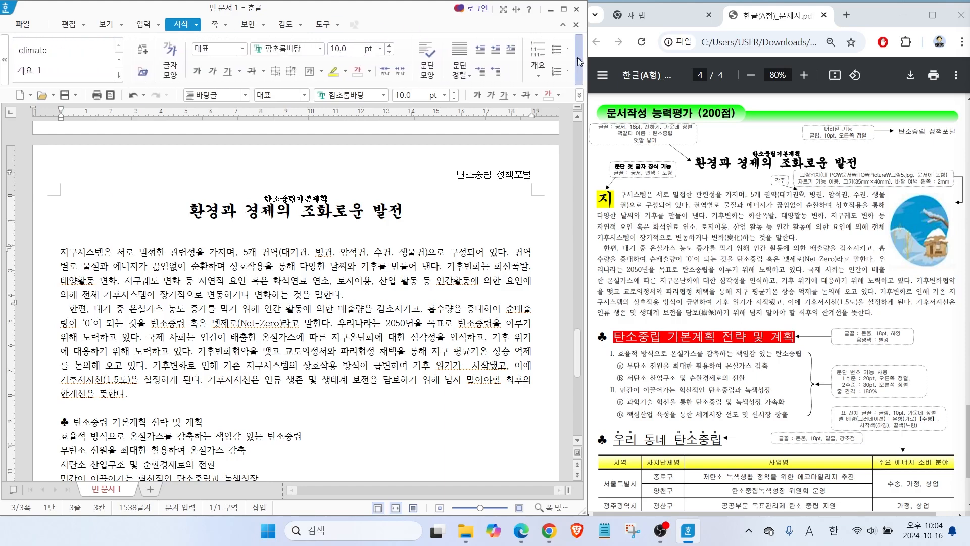
click(579, 59)
mouse_move(475, 60)
mouse_down()
mouse_move(446, 38)
mouse_move(472, 60)
mouse_move(485, 95)
mouse_up()
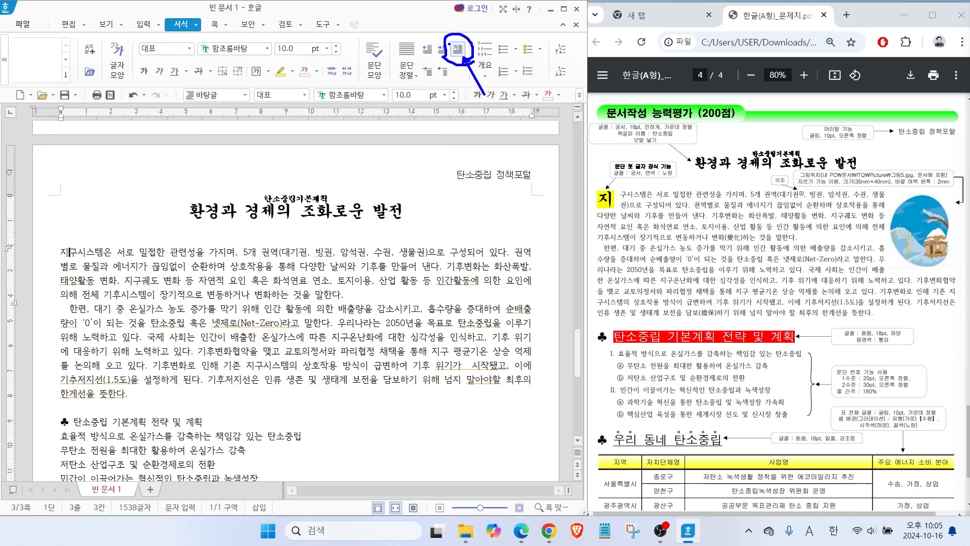
click(457, 49)
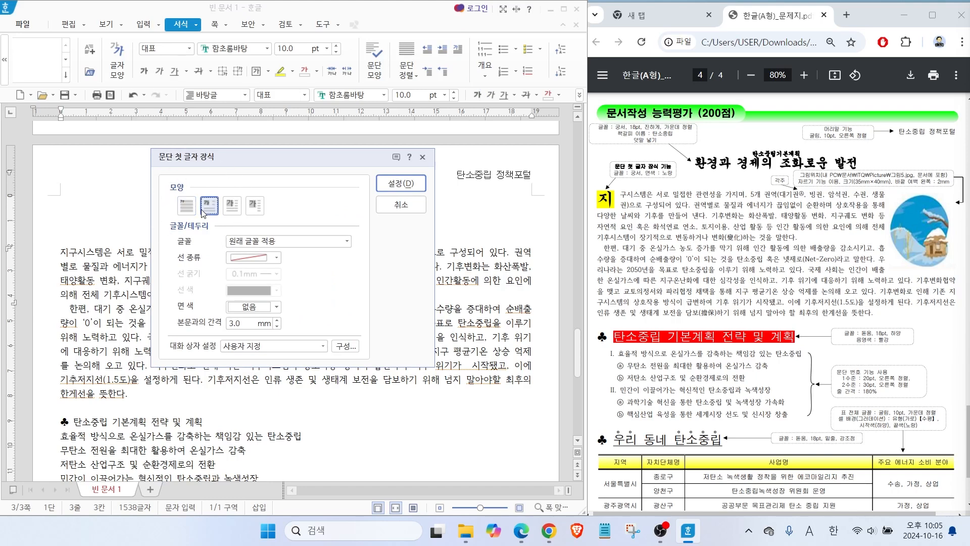
click(257, 243)
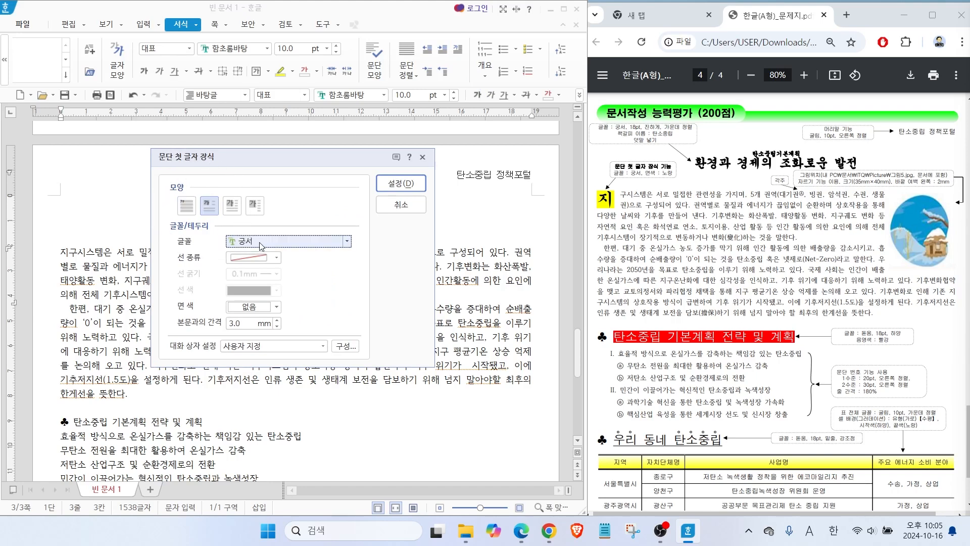
click(260, 246)
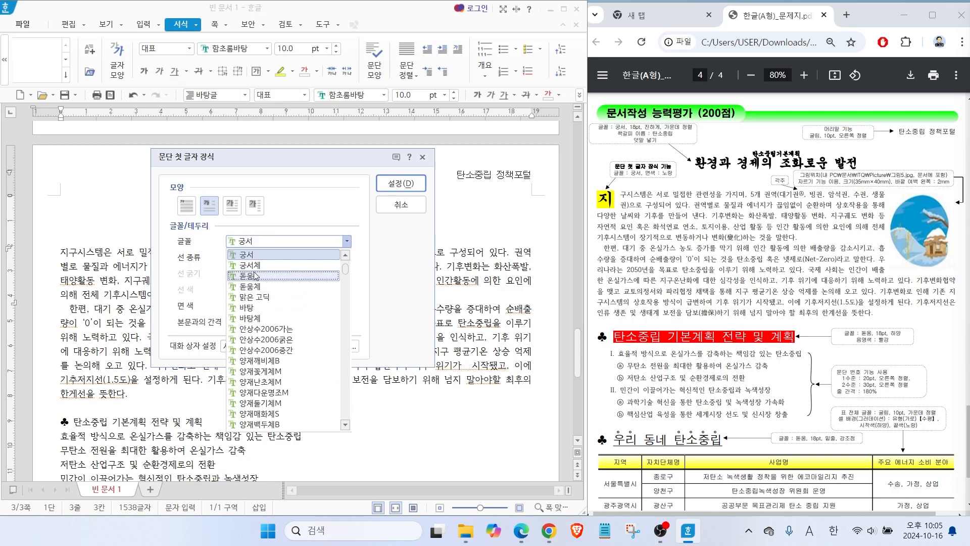
click(255, 255)
key(alt)
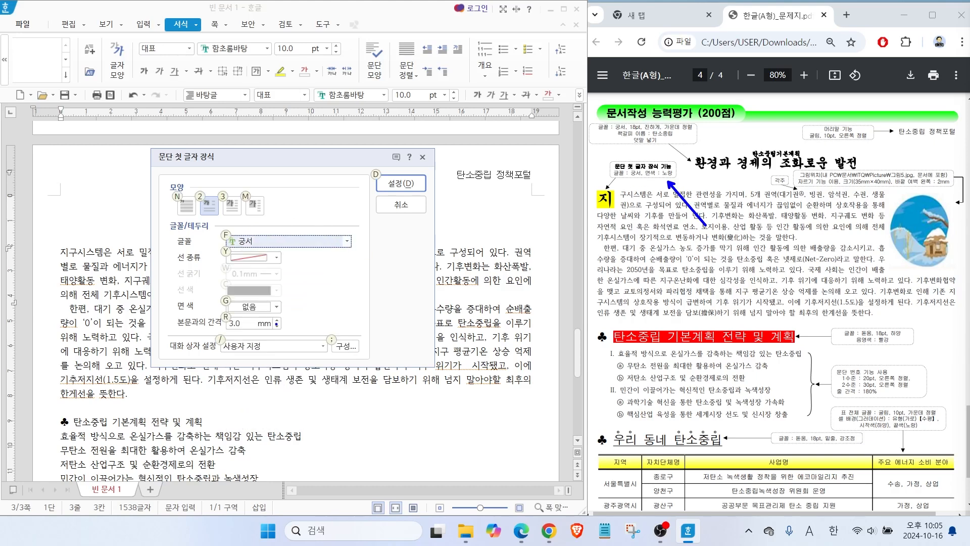
click(270, 309)
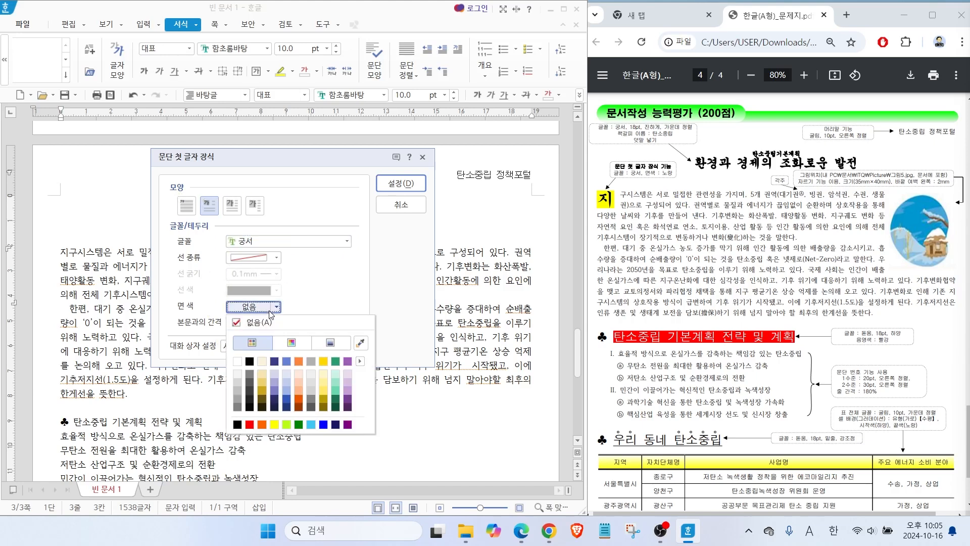
click(274, 423)
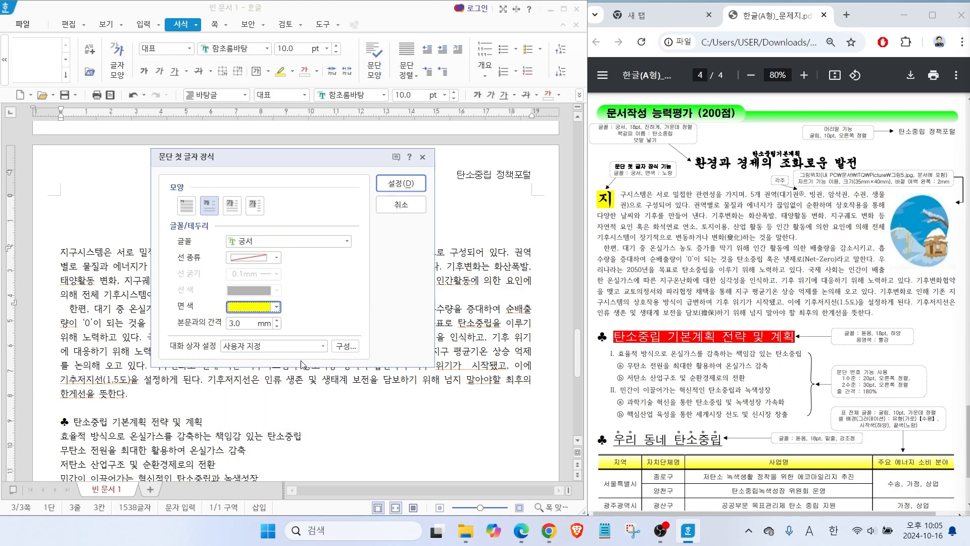
click(388, 195)
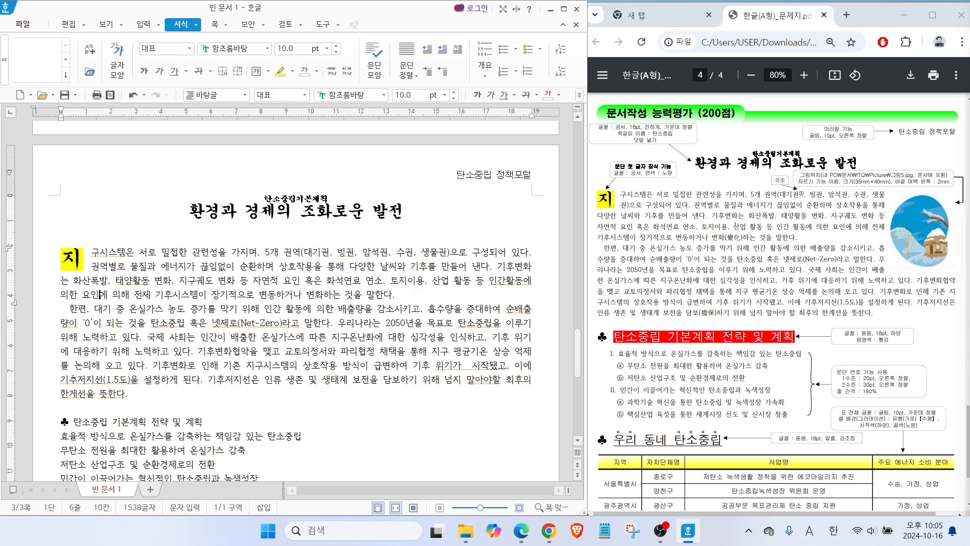
Convert "변동" in the first body paragraph to "변동(變動)" using the Hangul(Hanja) input format.
mouse_move(746, 241)
mouse_down()
mouse_move(725, 249)
mouse_move(748, 233)
mouse_up()
drag(726, 317, 723, 304)
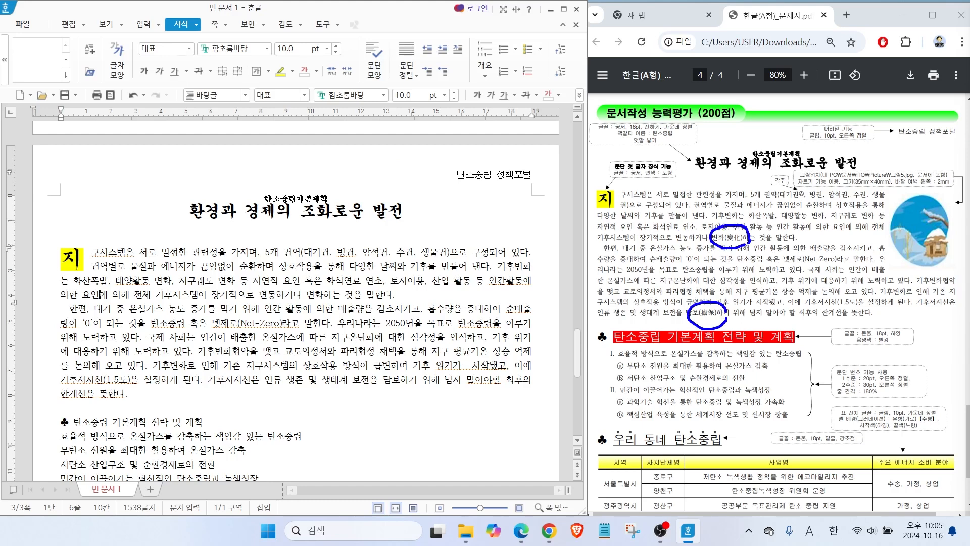
key(Escape)
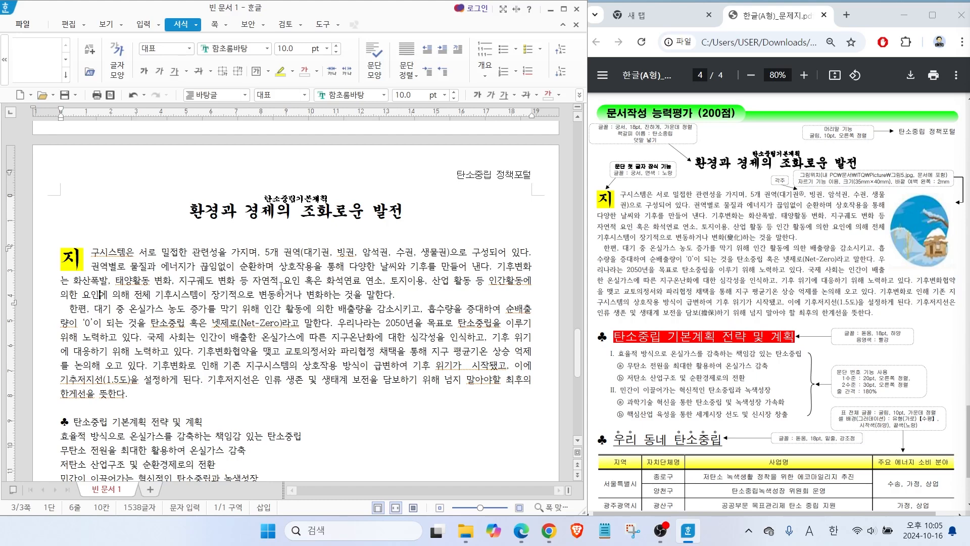
drag(259, 295, 276, 297)
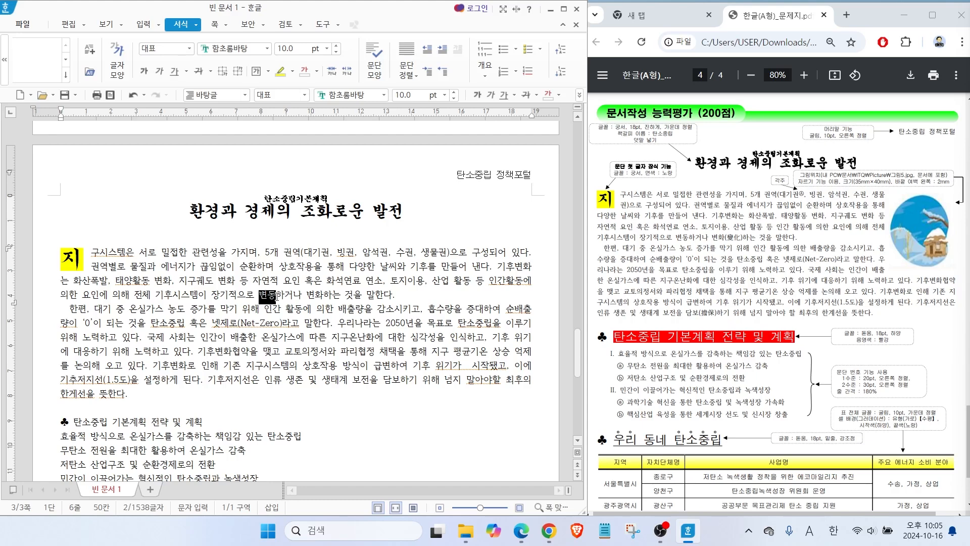
key(F9)
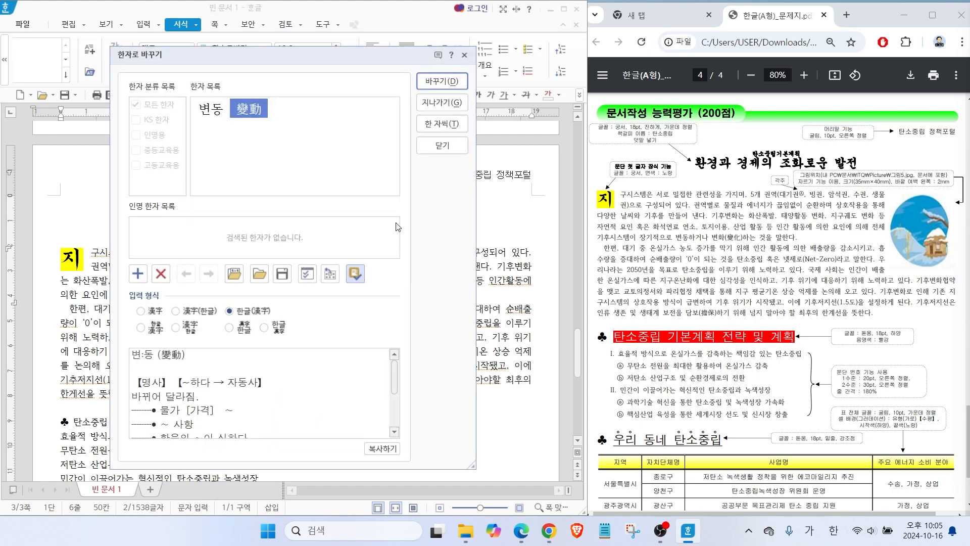
drag(259, 58, 420, 96)
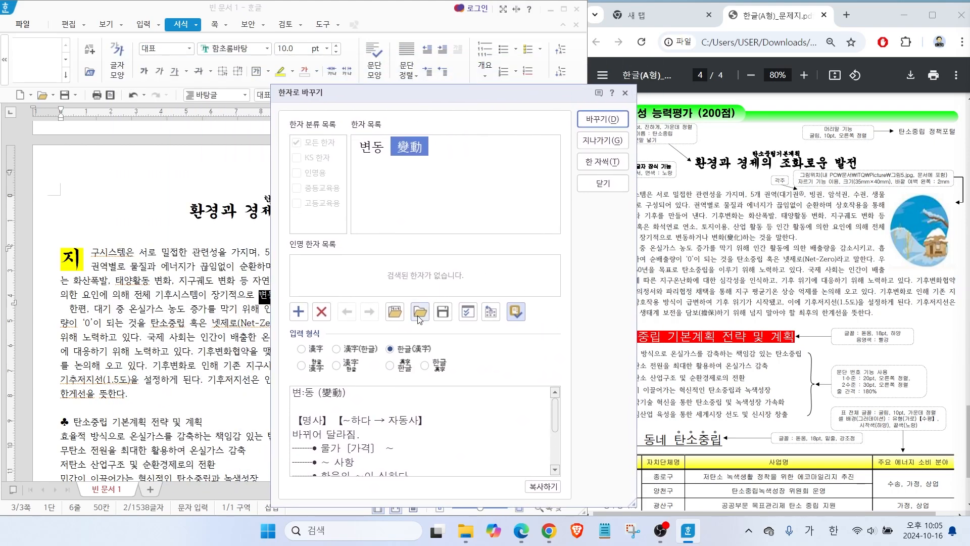
key(alt)
drag(397, 344, 382, 306)
drag(416, 347, 437, 313)
drag(388, 356, 445, 355)
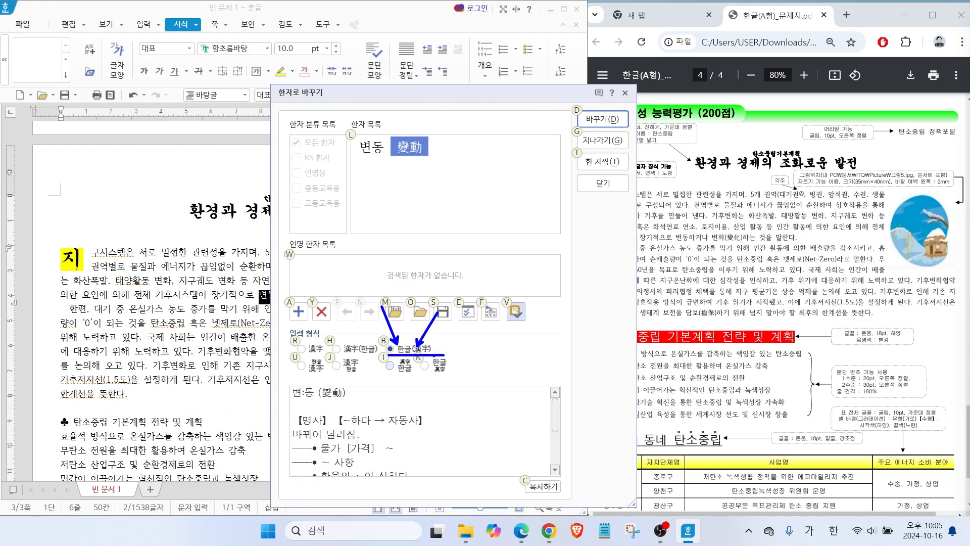
click(603, 119)
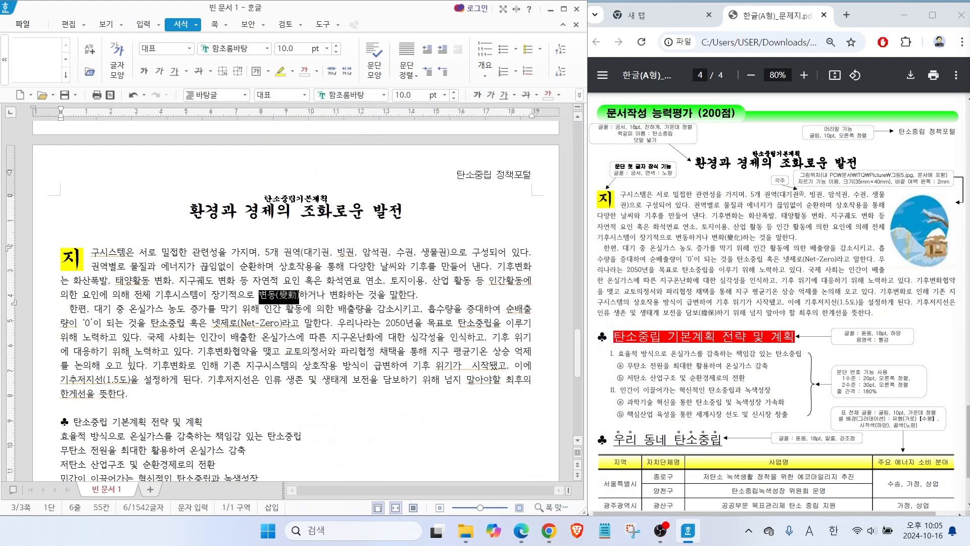
Convert "담보" near the end of the second body paragraph to "담보(擔保)".
drag(385, 382, 404, 383)
key(F9)
key(Return)
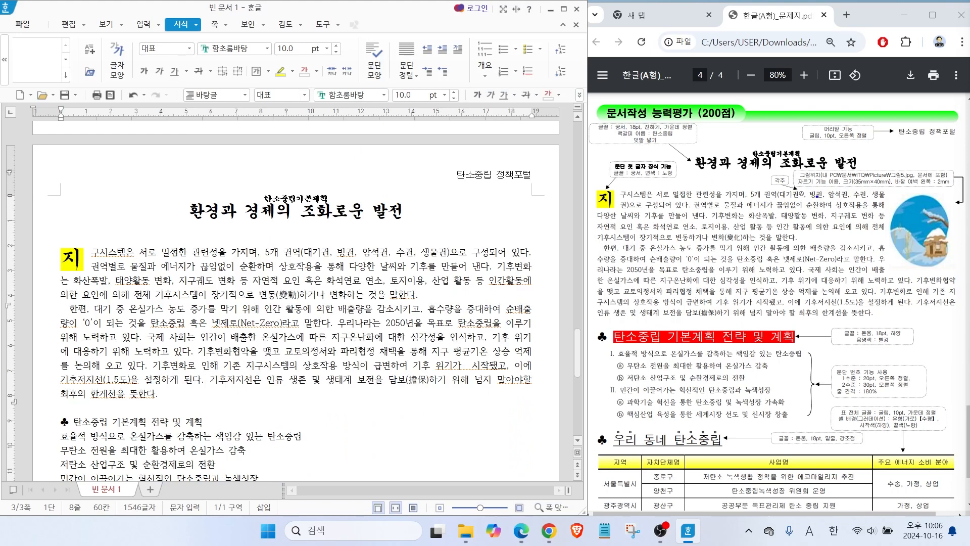
Insert a footnote after "대기권" in the first body paragraph with the text "우리가 살고 있는 지구를 에워싸고 있는 공기층".
mouse_move(809, 201)
mouse_down()
mouse_move(758, 169)
mouse_move(794, 168)
mouse_move(811, 194)
mouse_move(799, 203)
mouse_up()
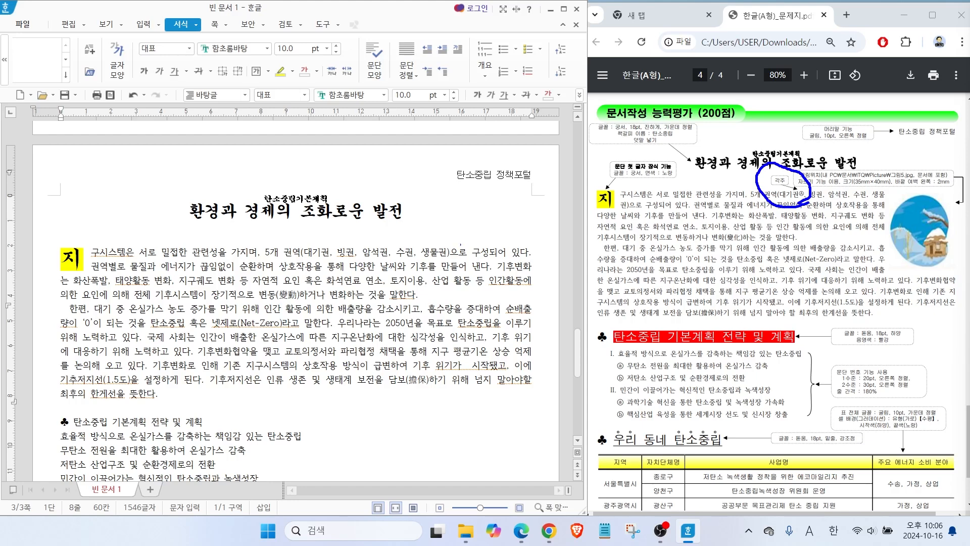
key(Escape)
click(328, 251)
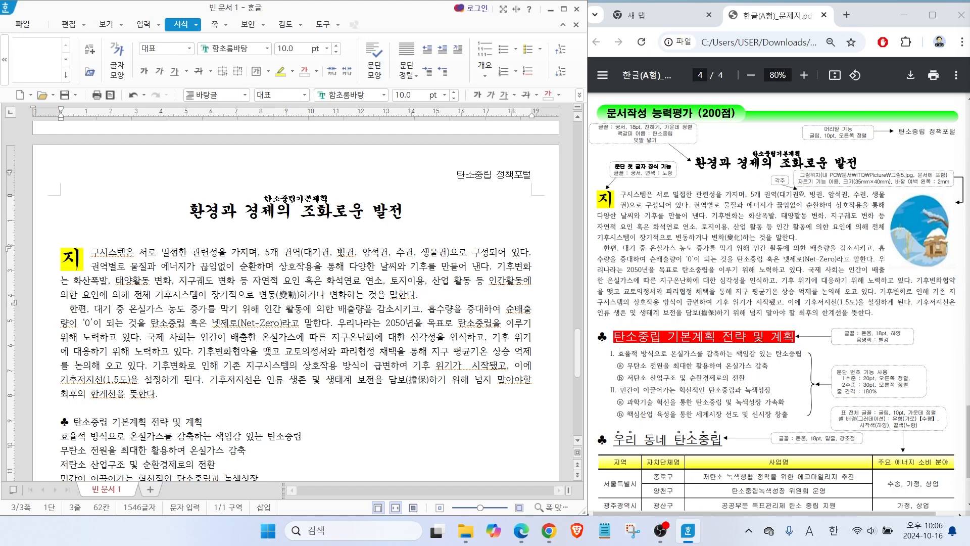
click(148, 26)
click(320, 56)
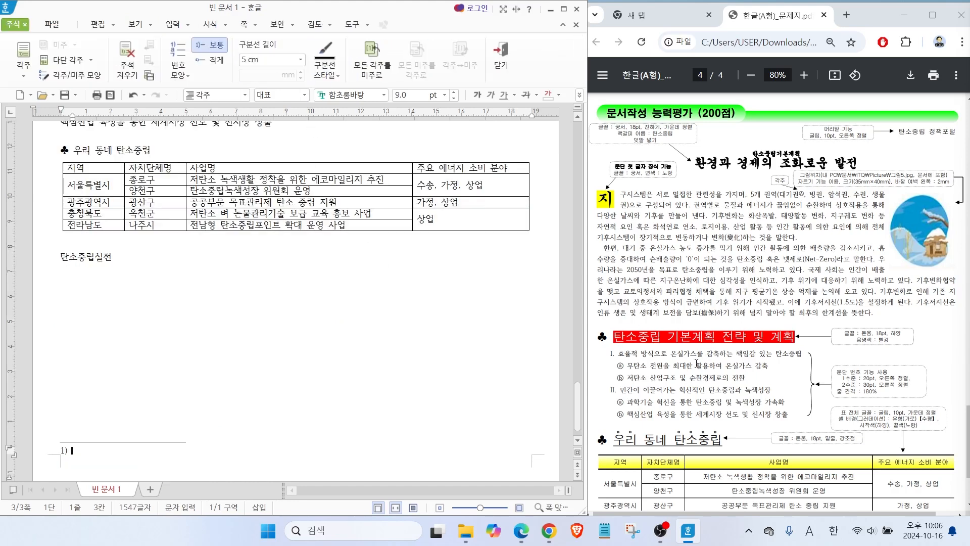
scroll(696, 363, down, 3)
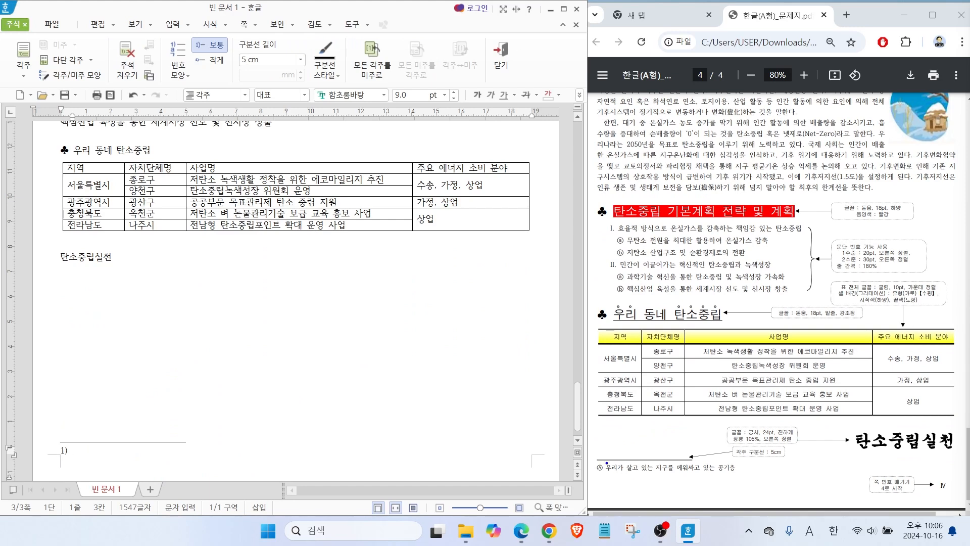
drag(584, 451, 755, 488)
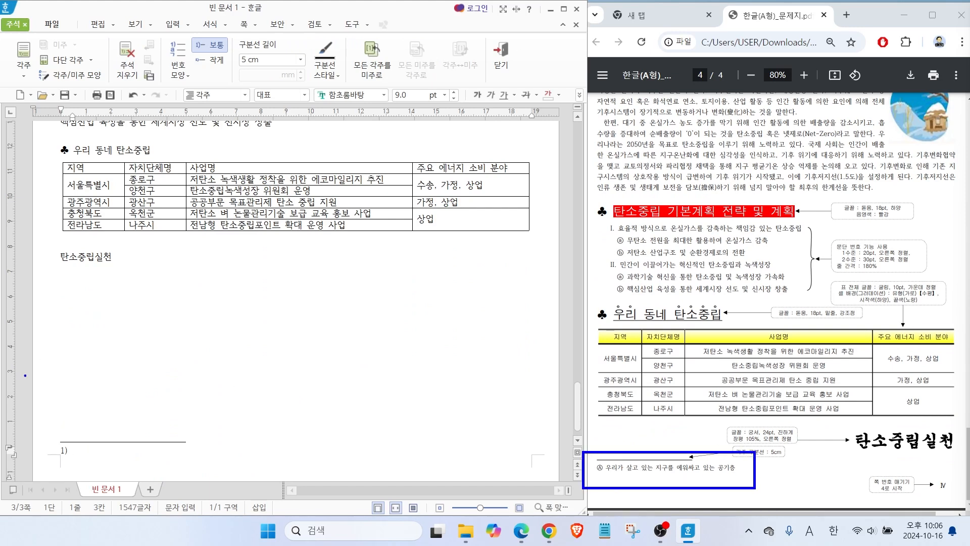
text(우리가 살고 있는 지구를 에워)
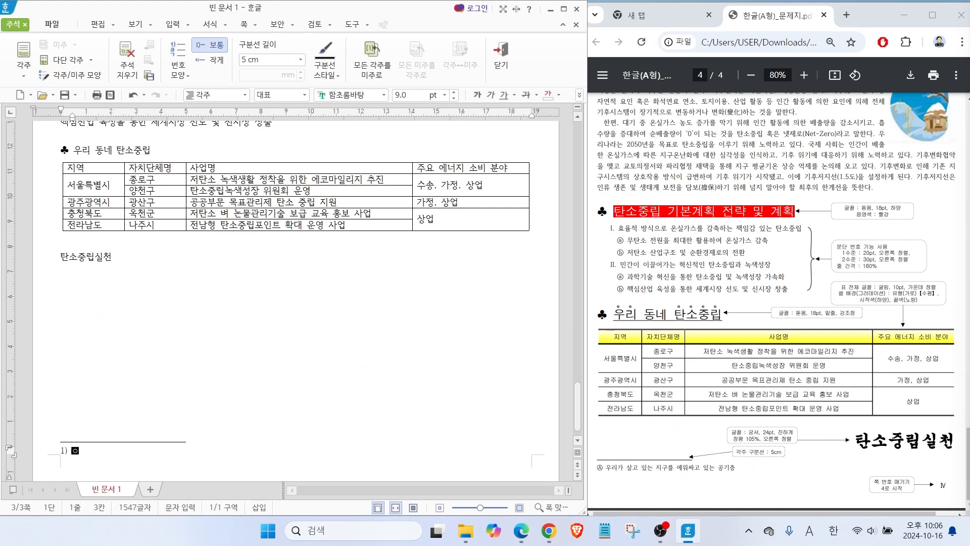
text(싸고 있는 공기층)
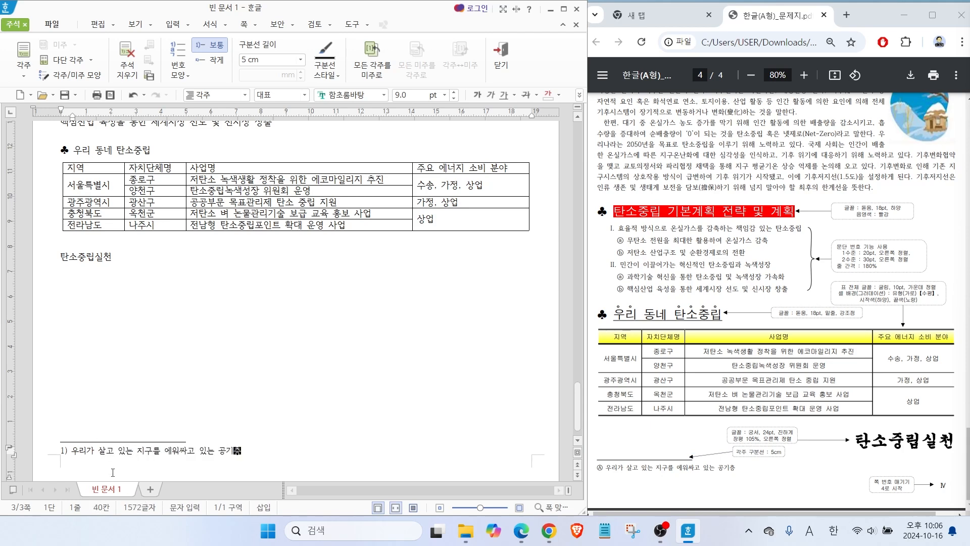
Change the footnote's number format to circled capital letters Ⓐ, Ⓑ, Ⓒ as in the sample.
key(ctrl+2)
mouse_move(604, 475)
mouse_down()
mouse_move(589, 480)
mouse_move(629, 482)
mouse_move(614, 487)
mouse_up()
drag(646, 437, 608, 456)
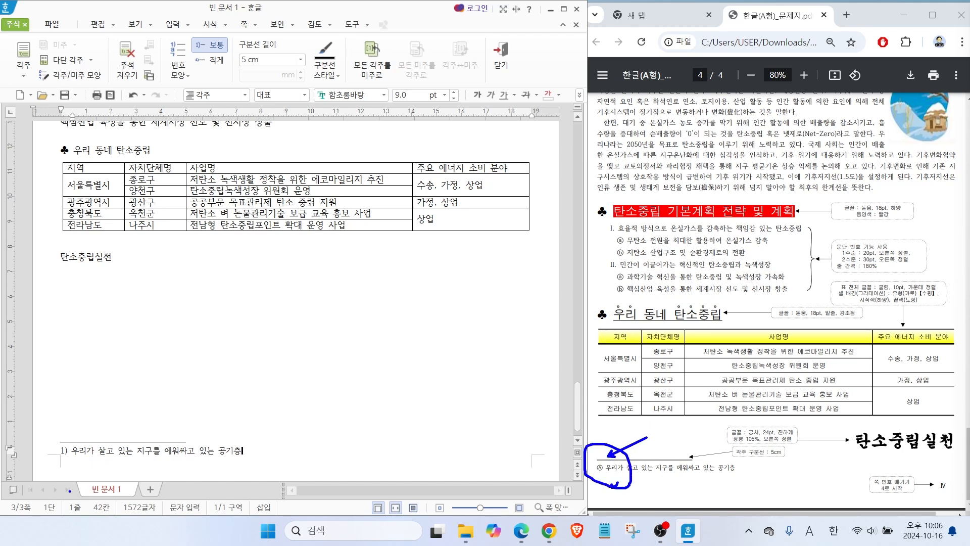
mouse_move(63, 462)
mouse_down()
mouse_move(67, 435)
mouse_move(72, 451)
mouse_up()
mouse_move(39, 28)
mouse_down()
mouse_move(8, 44)
mouse_move(21, 1)
mouse_move(31, 31)
mouse_up()
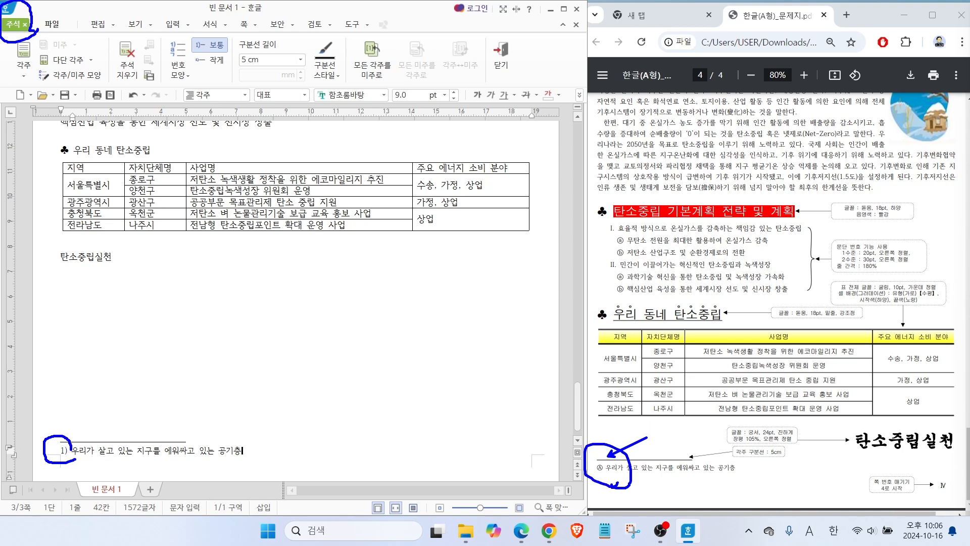
mouse_move(196, 85)
mouse_down()
mouse_move(154, 70)
mouse_move(197, 82)
mouse_up()
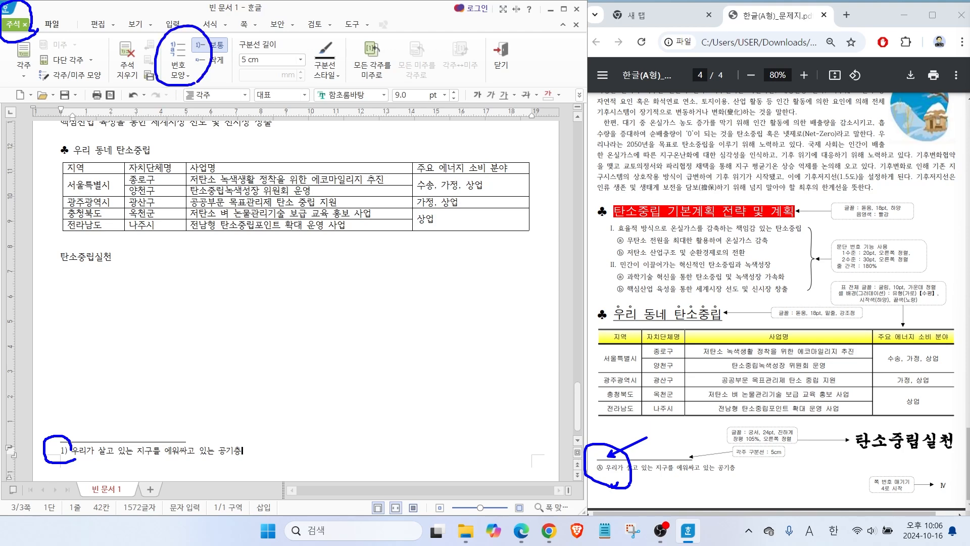
click(183, 76)
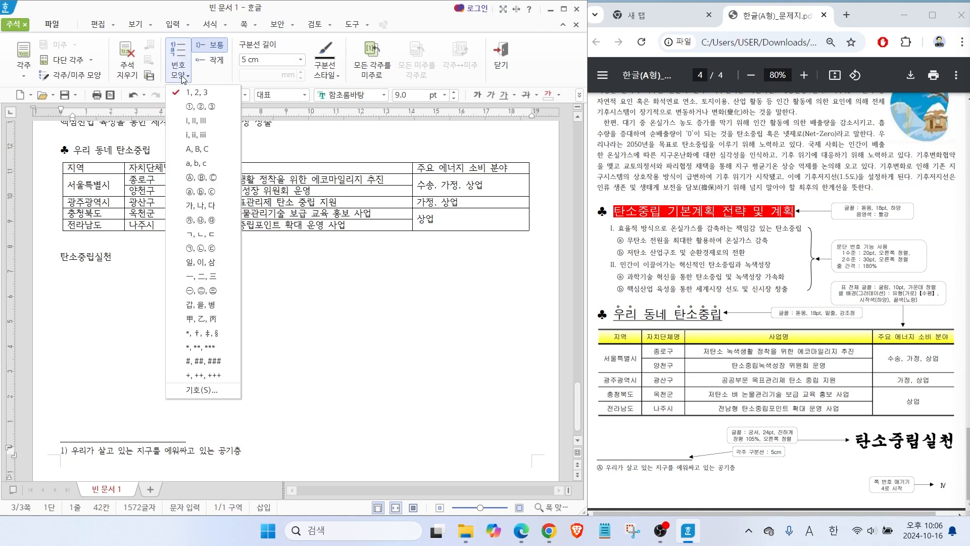
click(195, 177)
Check the footnote separator length against the sample, and close footnote editing to return to the body text.
mouse_move(782, 448)
mouse_down()
mouse_move(688, 440)
mouse_move(733, 467)
mouse_up()
mouse_move(283, 79)
mouse_down()
mouse_move(230, 35)
mouse_move(285, 74)
mouse_up()
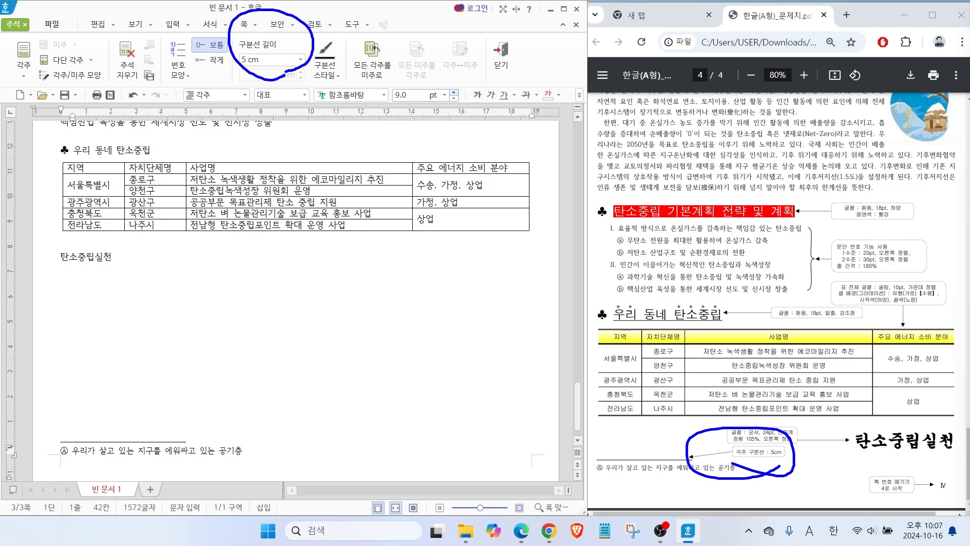
drag(486, 38, 519, 28)
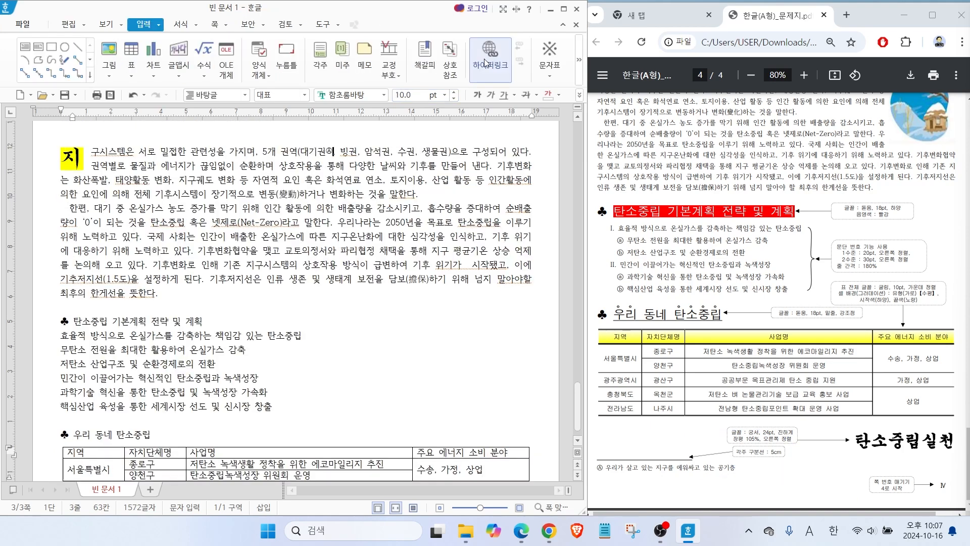
click(502, 51)
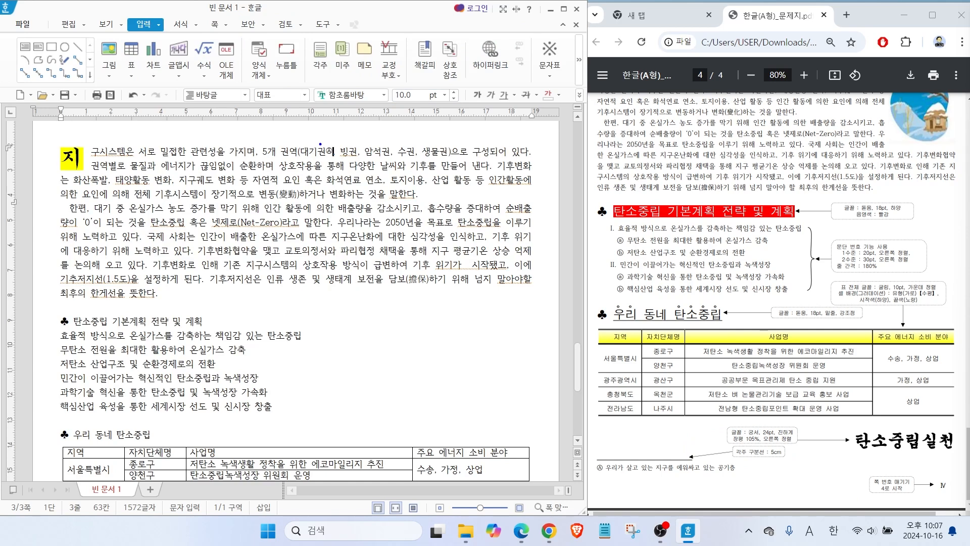
mouse_move(331, 145)
mouse_down()
mouse_move(342, 122)
mouse_move(334, 144)
mouse_up()
key(Escape)
scroll(735, 187, up, 1)
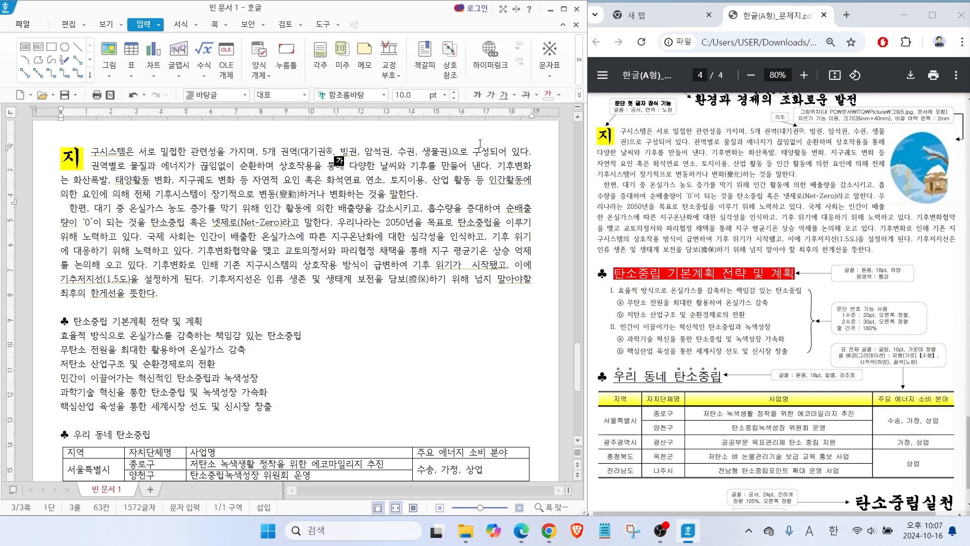
Insert the picture 그림5 from the ITQ Picture folder, embedded in the document, about 48 × 65 mm over the two body paragraphs.
drag(887, 163, 827, 115)
key(Escape)
click(108, 53)
click(184, 185)
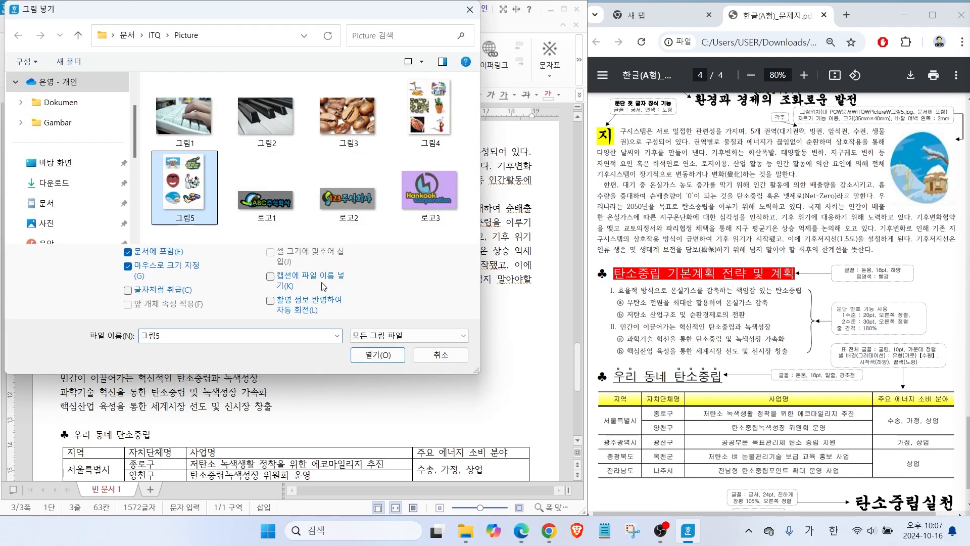
click(378, 355)
drag(394, 152, 512, 315)
drag(452, 261, 433, 262)
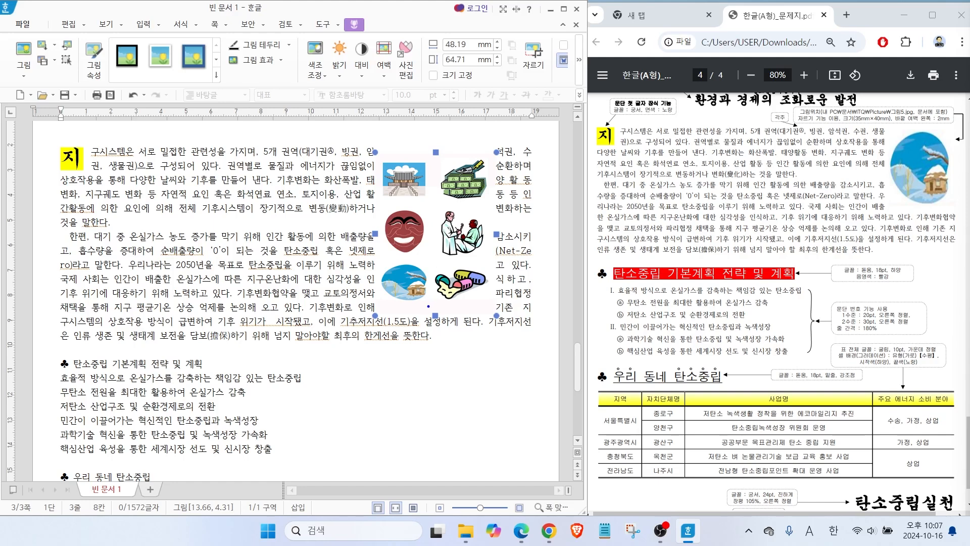
mouse_move(425, 307)
mouse_down()
mouse_move(374, 271)
mouse_move(427, 271)
mouse_move(429, 304)
mouse_up()
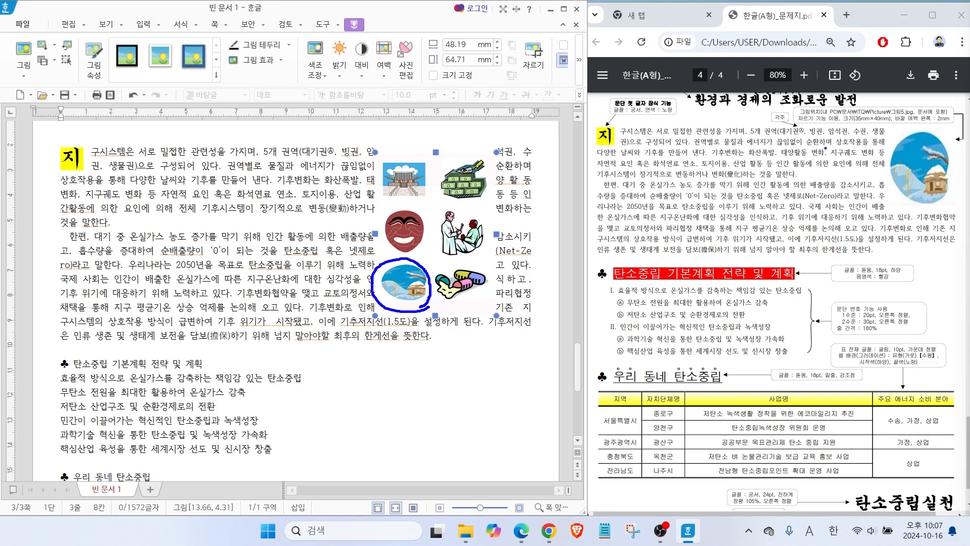
drag(795, 161, 823, 126)
mouse_move(364, 36)
mouse_down()
mouse_move(327, 19)
mouse_move(366, 33)
mouse_up()
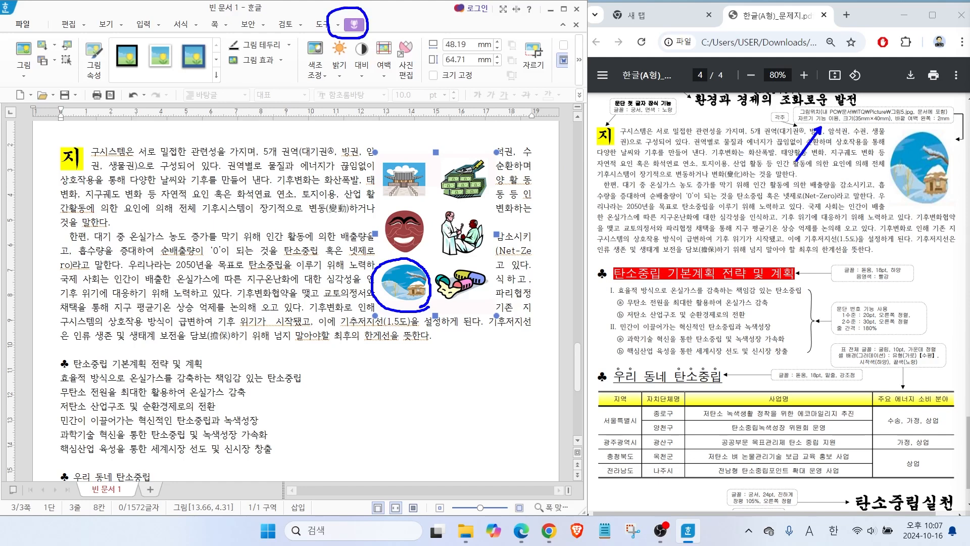
mouse_move(557, 73)
mouse_down()
mouse_move(505, 49)
mouse_move(551, 71)
mouse_up()
drag(597, 134, 547, 67)
key(Escape)
Crop the inserted picture tightly to its lower-left illustration, the house in the blue circle, about 21 × 18 mm.
click(533, 56)
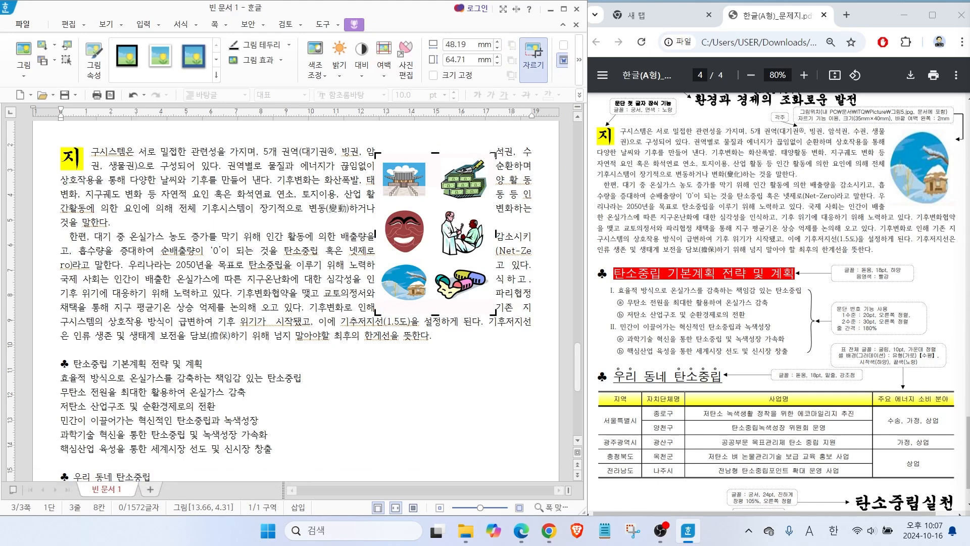
drag(495, 155, 431, 264)
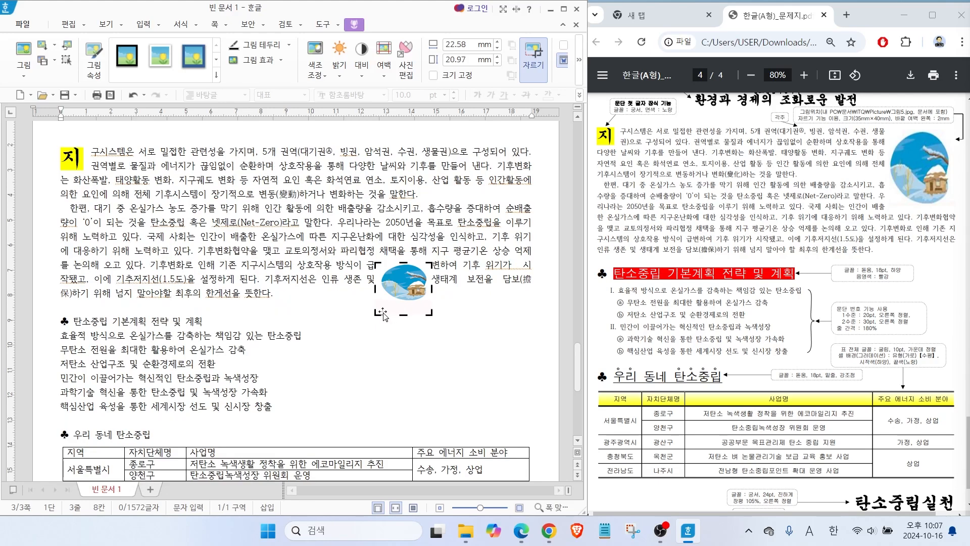
drag(377, 312, 380, 306)
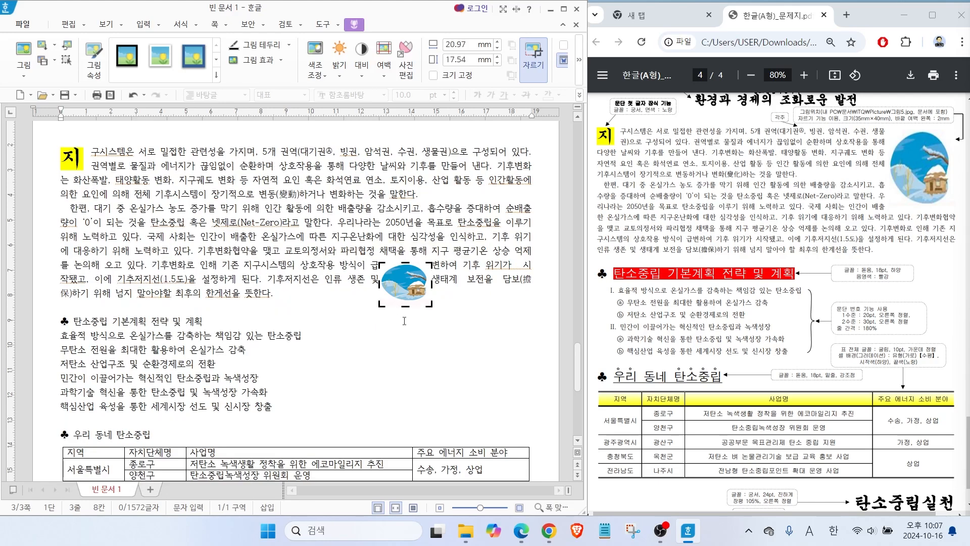
click(427, 327)
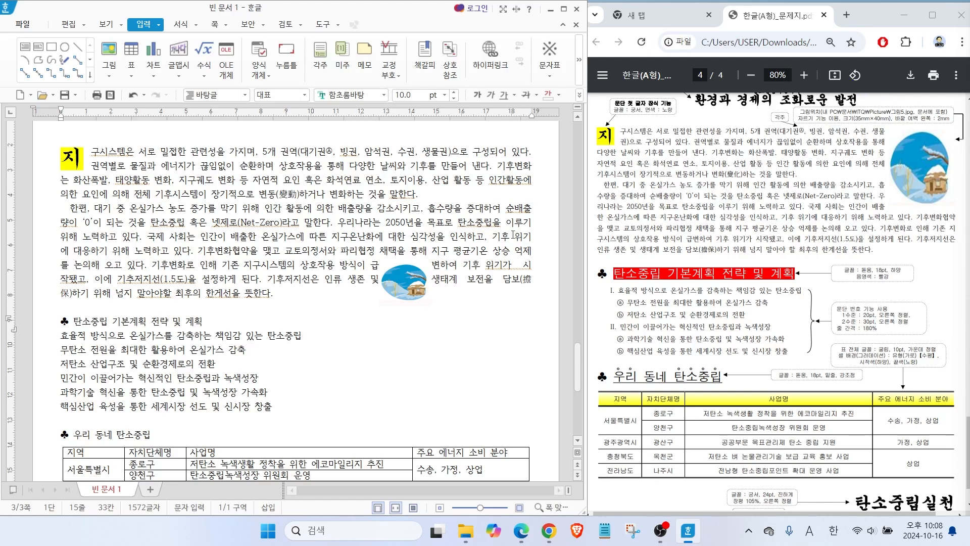
Set the cropped picture's width to 35 mm and its height to 40 mm in its object properties.
click(407, 295)
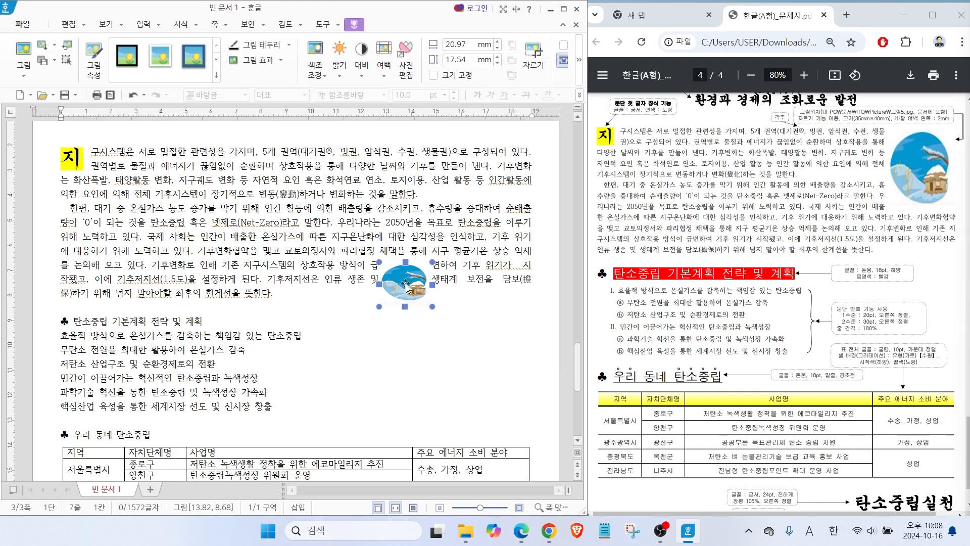
double_click(405, 286)
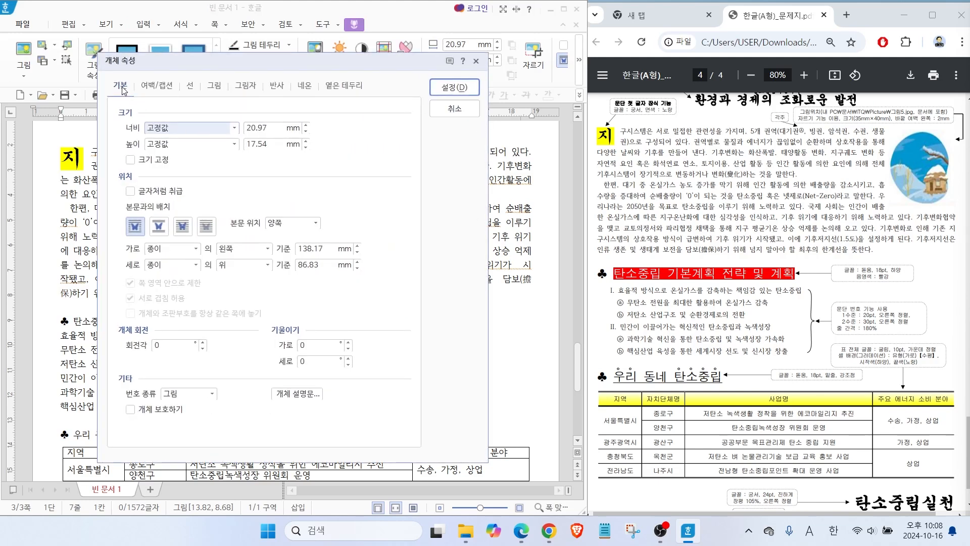
click(275, 129)
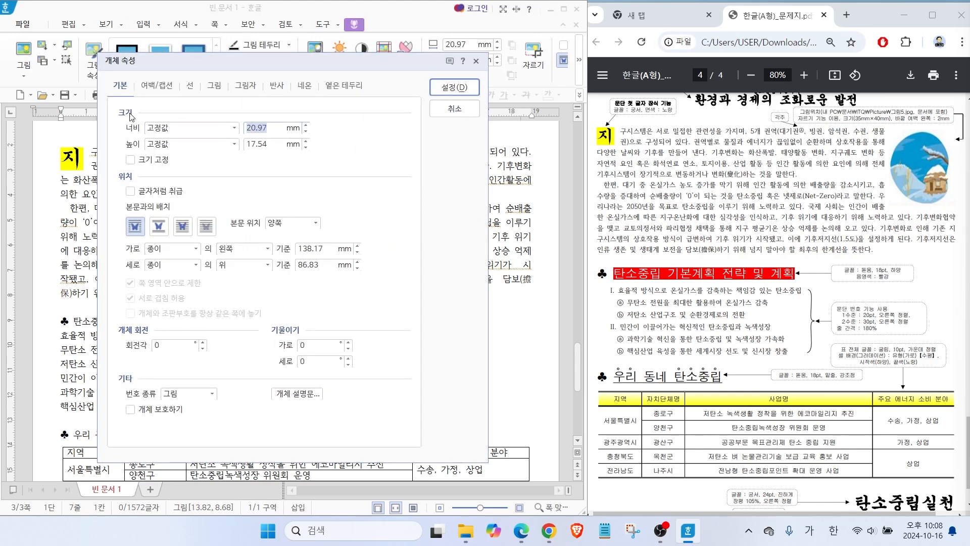
text(35)
key(Tab)
key(Tab)
text(4)
key(alt)
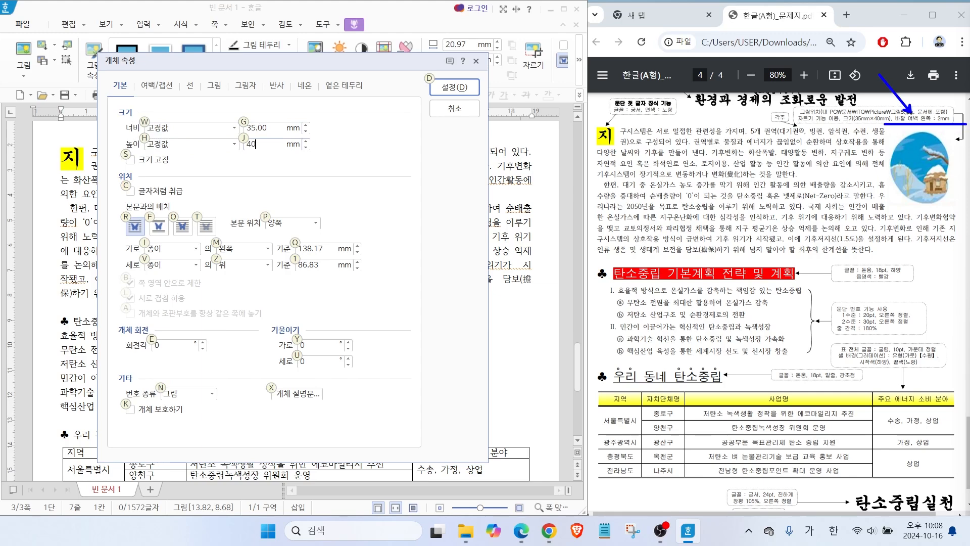
Give the picture a 2 mm left outer margin and place it at the right edge of the body text, level with the first line.
click(154, 87)
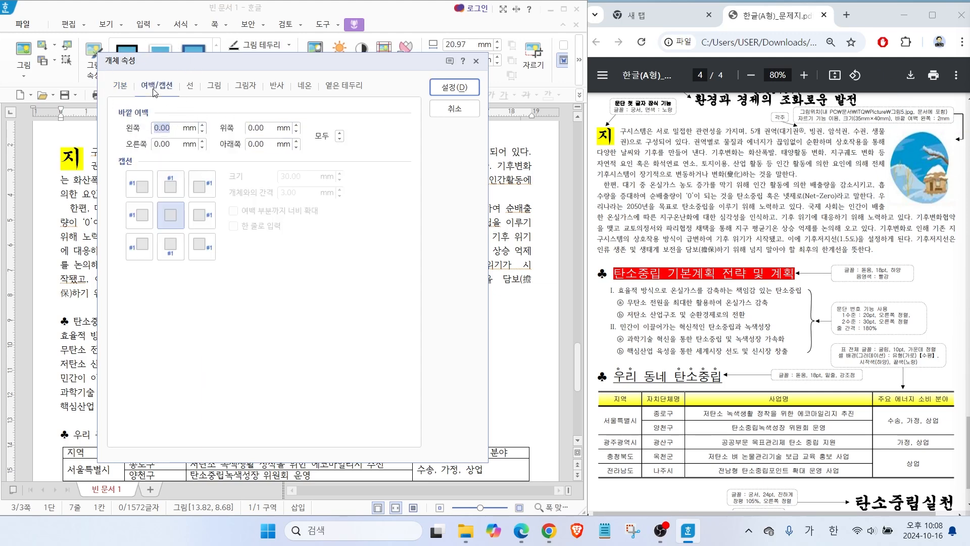
text(2)
click(448, 89)
drag(425, 298, 484, 216)
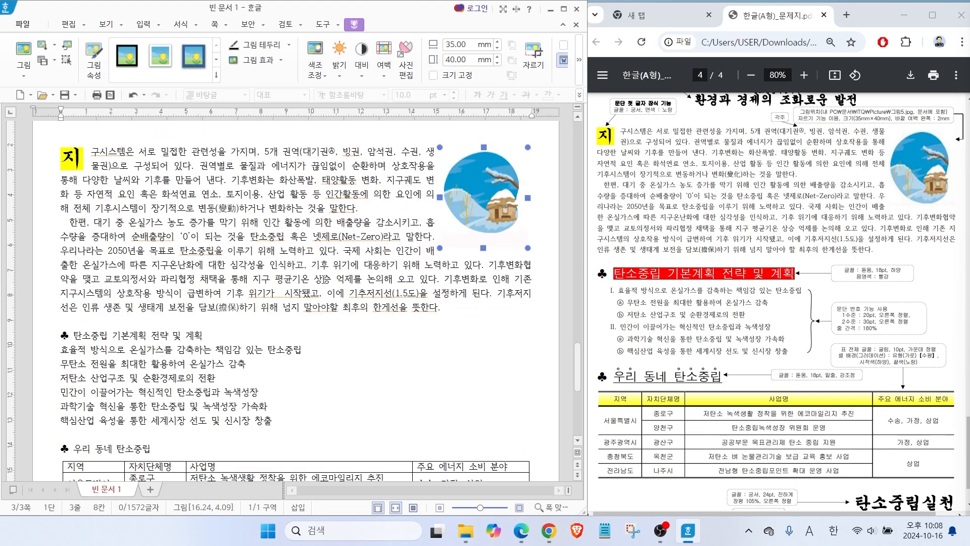
scroll(493, 216, down, 6)
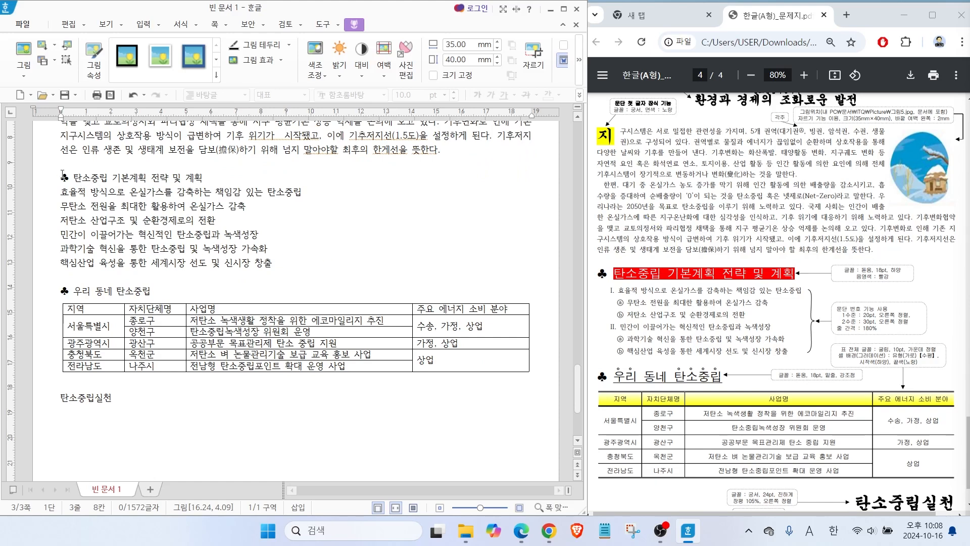
Format the whole '♣ 탄소중립 기본계획 전략 및 계획' heading in the 돋움 font at 18 pt.
mouse_move(63, 175)
mouse_down()
mouse_move(215, 178)
mouse_move(58, 178)
mouse_up()
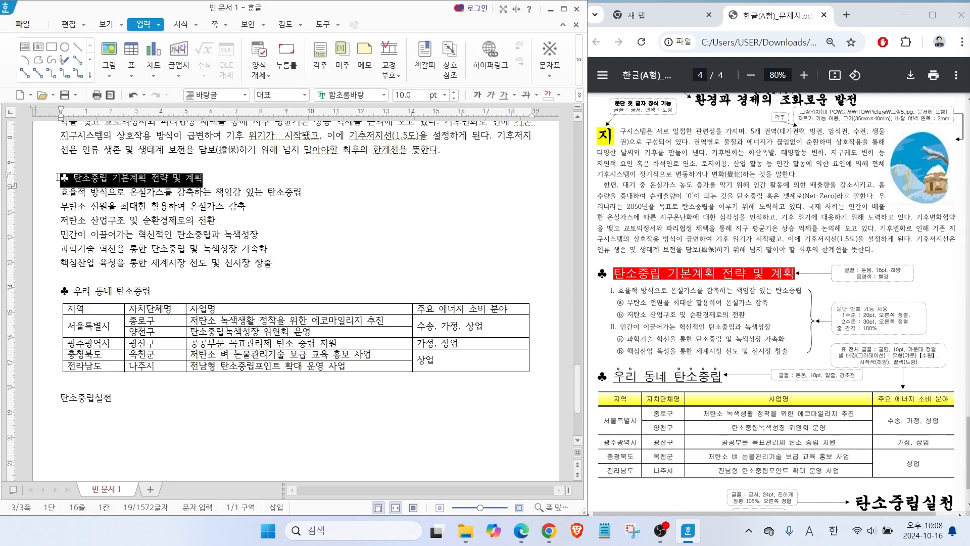
click(384, 97)
drag(557, 226, 556, 117)
click(410, 143)
click(409, 94)
text(18)
key(Return)
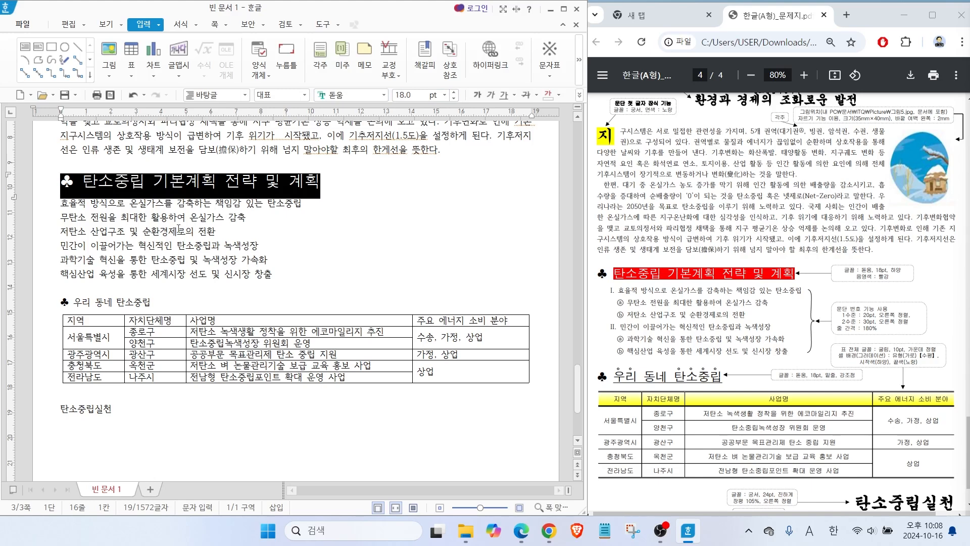
click(178, 231)
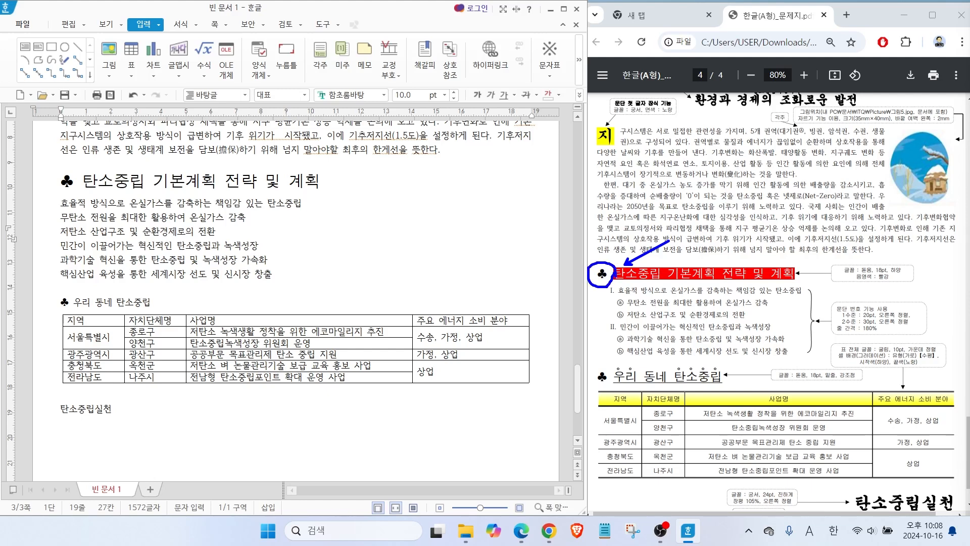
Give the heading text '탄소중립 기본계획 전략 및 계획', without its ♣ symbol, a white font colour and red shading.
drag(83, 181, 323, 182)
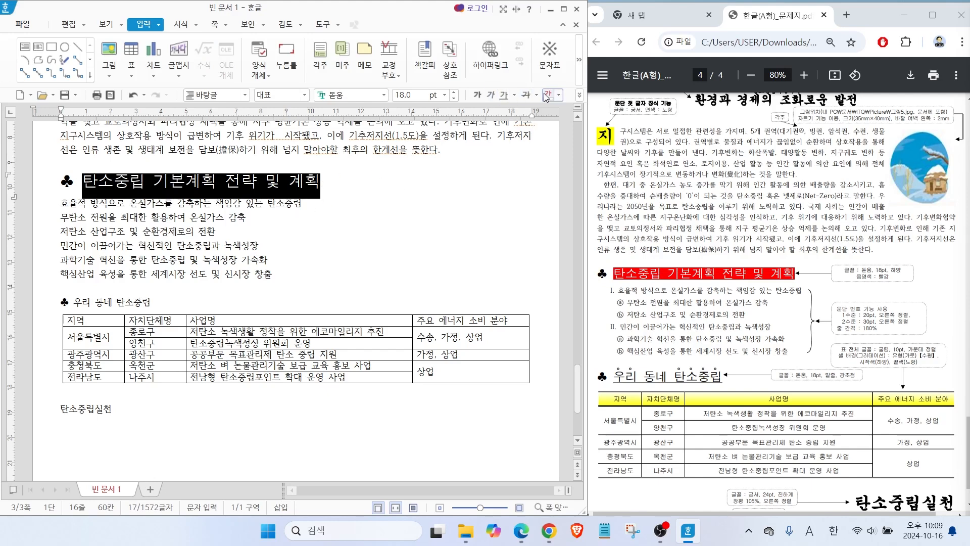
key(ctrl)
right_click(247, 186)
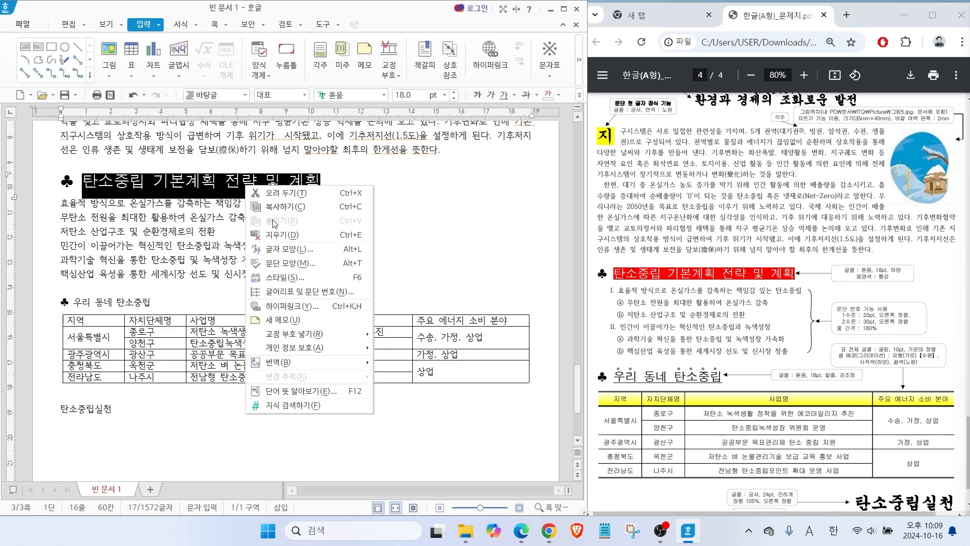
click(281, 250)
mouse_move(227, 105)
mouse_down()
mouse_move(284, 115)
mouse_move(415, 99)
mouse_up()
key(alt)
drag(432, 306, 387, 273)
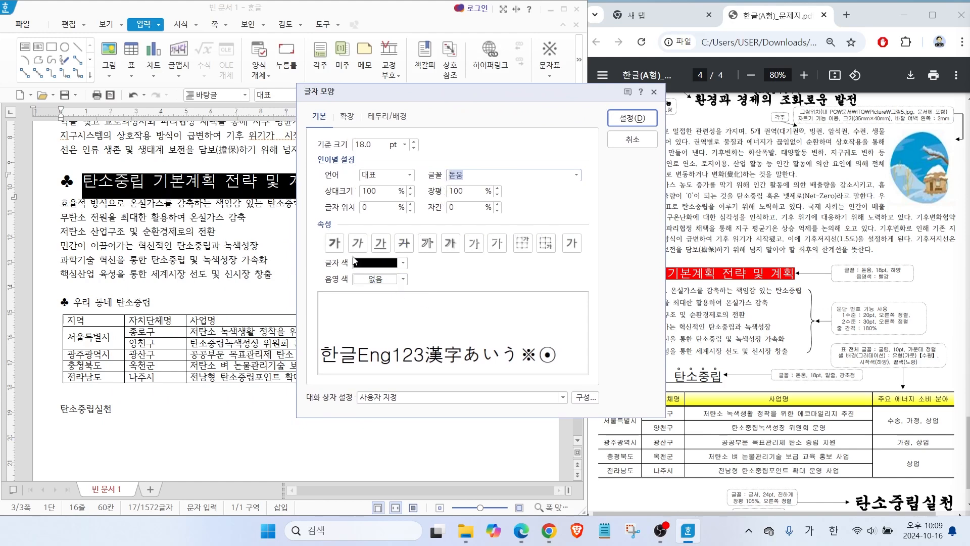
click(387, 263)
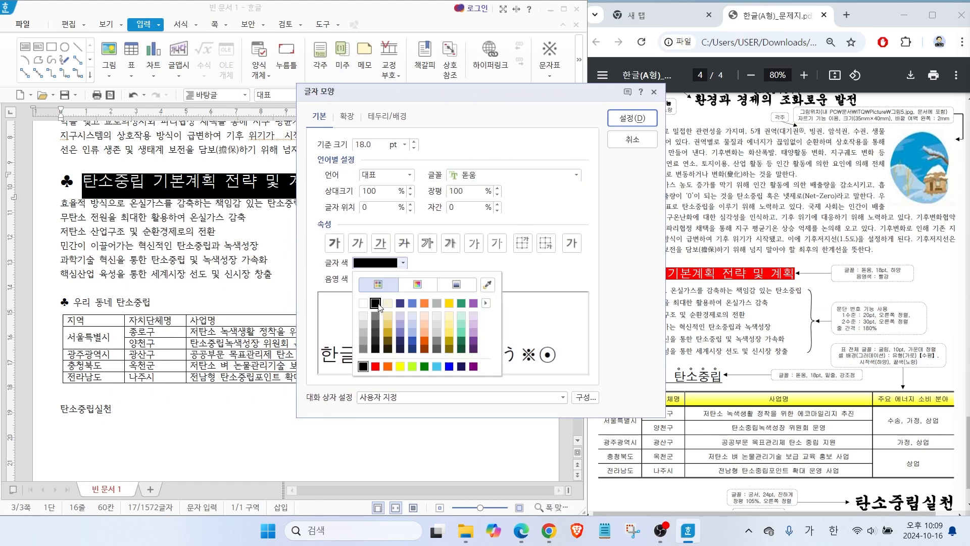
click(363, 303)
click(378, 278)
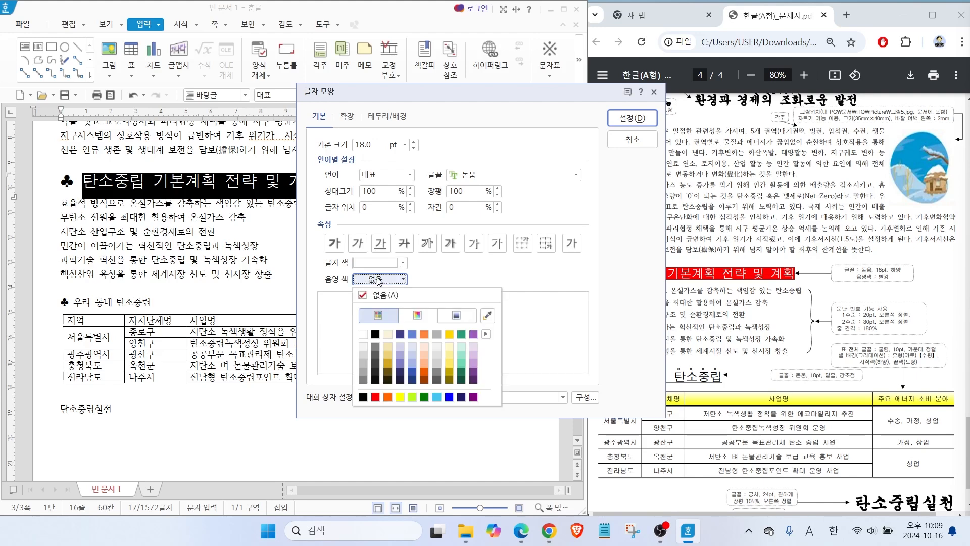
click(375, 397)
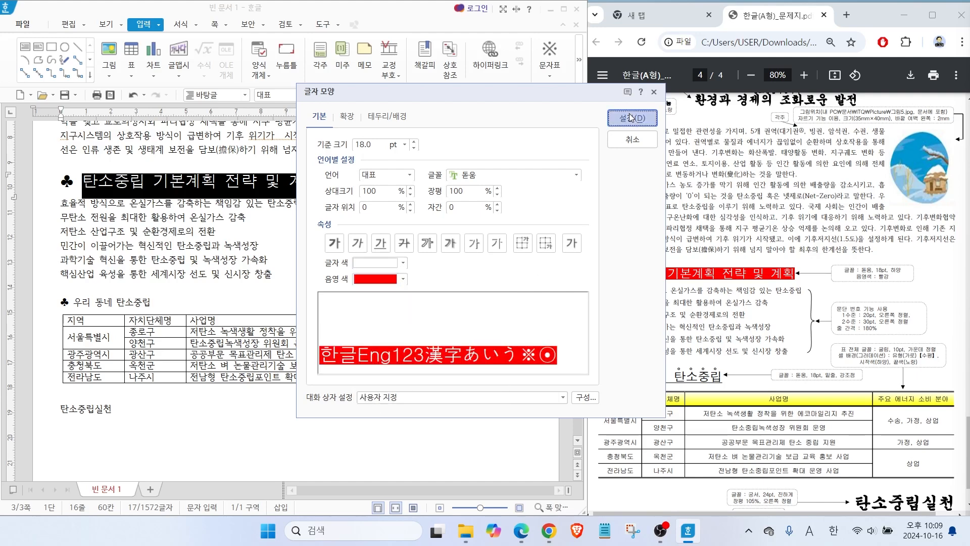
click(631, 117)
key(Escape)
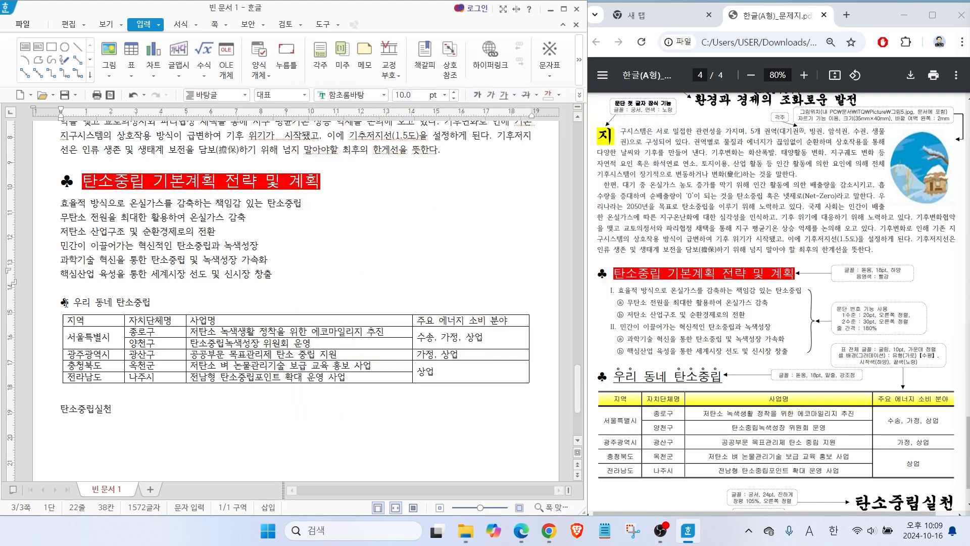
Format the whole '♣ 우리 동네 탄소중립' heading above the table in the 돋움 font at 18 pt.
drag(57, 302, 170, 302)
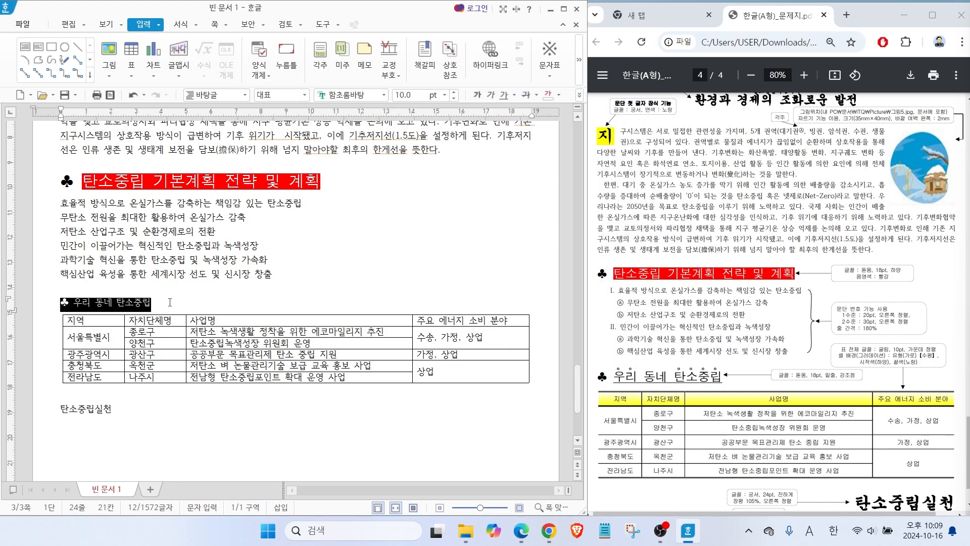
key(ctrl)
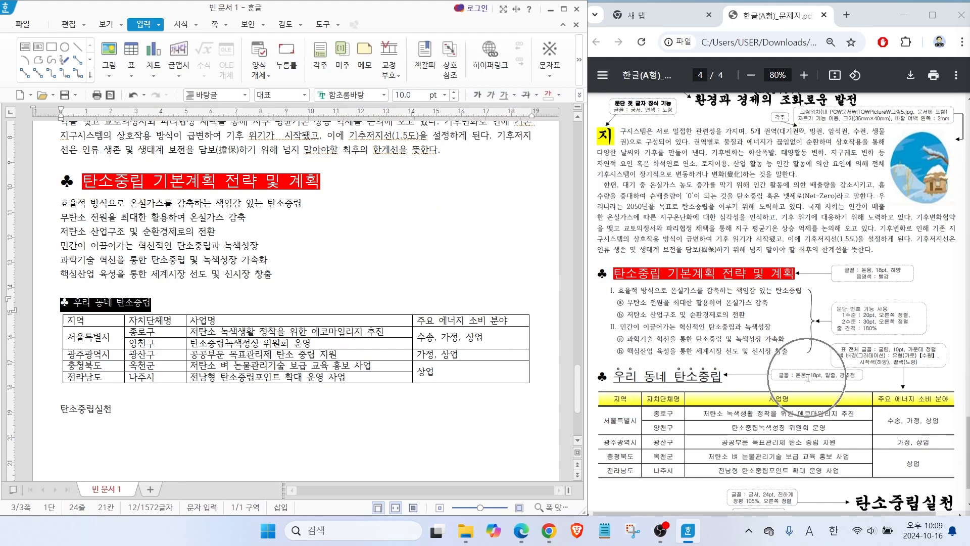
click(383, 95)
drag(553, 232, 552, 124)
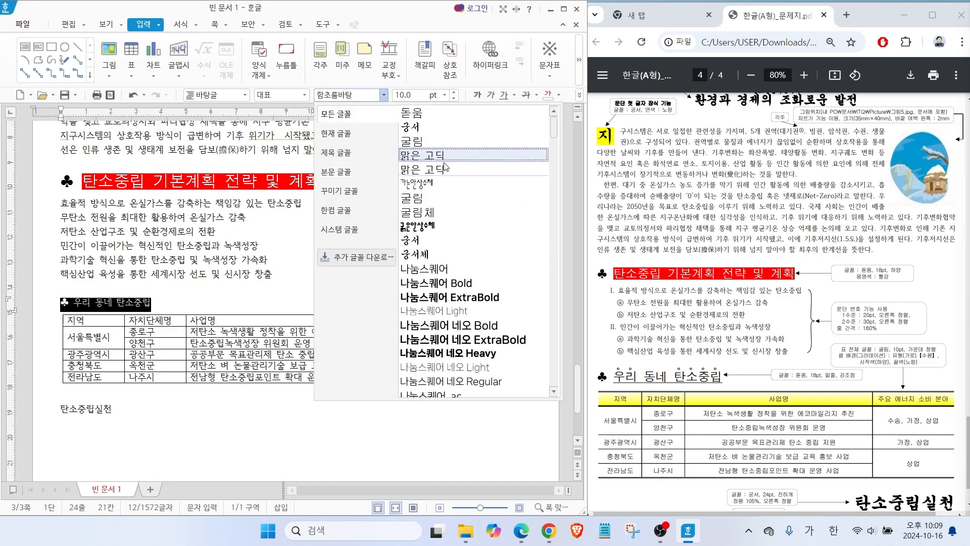
click(419, 114)
click(444, 105)
click(424, 226)
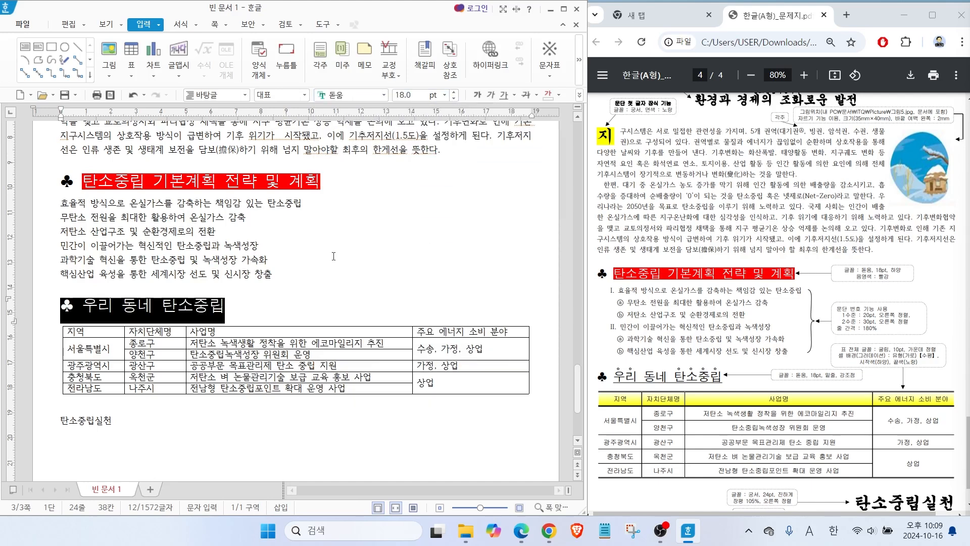
Underline the heading text '우리 동네 탄소중립', leaving out the ♣ symbol.
drag(82, 305, 230, 305)
click(504, 95)
click(101, 330)
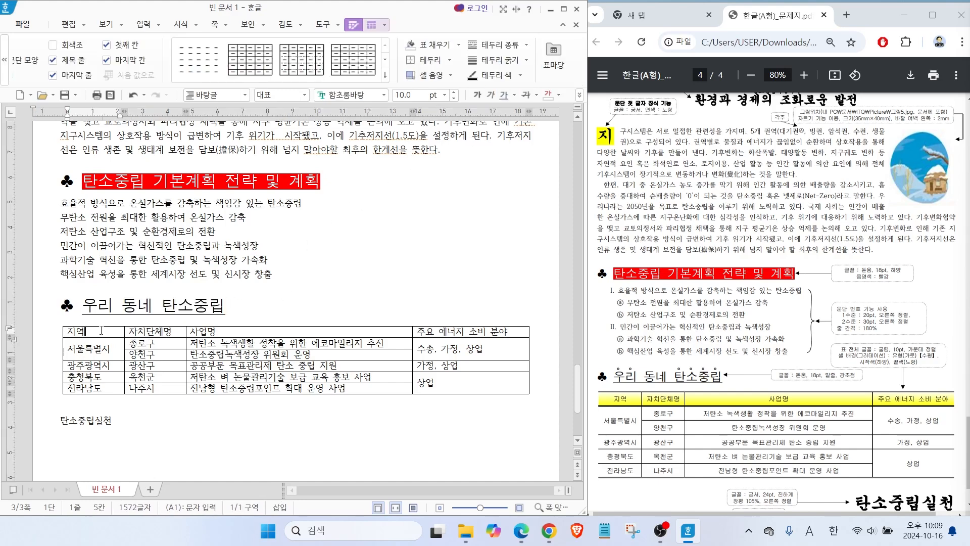
Add hollow-circle emphasis marks above the word '탄소중립' in the heading above the table, using the extended character settings.
drag(85, 304, 209, 304)
key(ctrl)
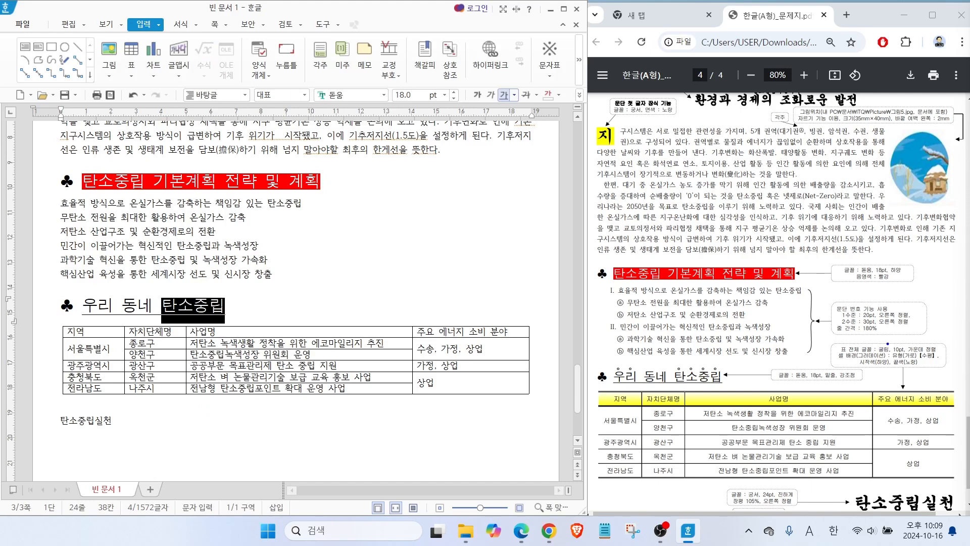
mouse_move(861, 390)
mouse_down()
mouse_move(835, 359)
mouse_move(840, 397)
mouse_up()
right_click(192, 306)
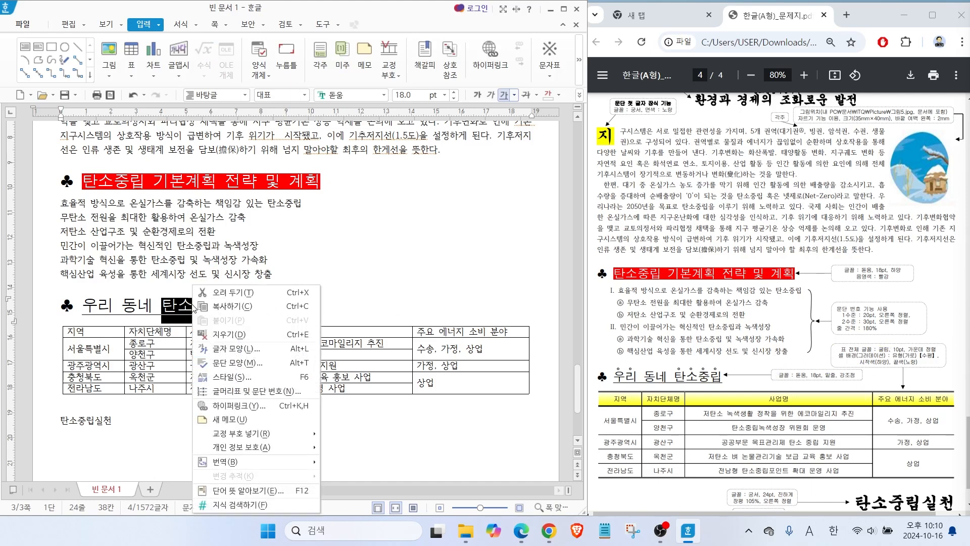
click(233, 349)
drag(217, 96, 395, 137)
key(alt)
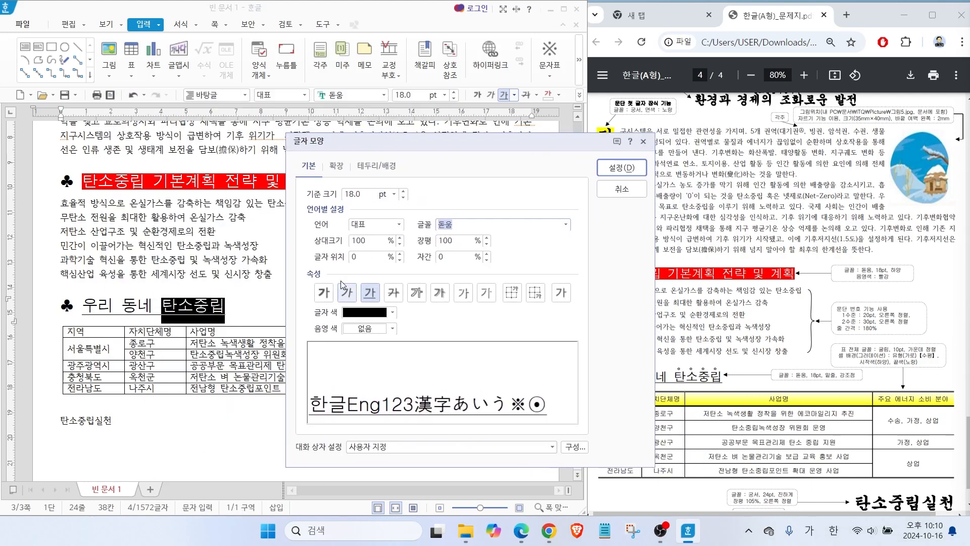
drag(394, 255, 364, 276)
drag(462, 271, 412, 290)
drag(527, 277, 469, 293)
mouse_move(356, 169)
mouse_down()
mouse_move(348, 147)
mouse_move(355, 172)
mouse_up()
drag(373, 136, 339, 157)
key(Escape)
click(336, 165)
click(365, 353)
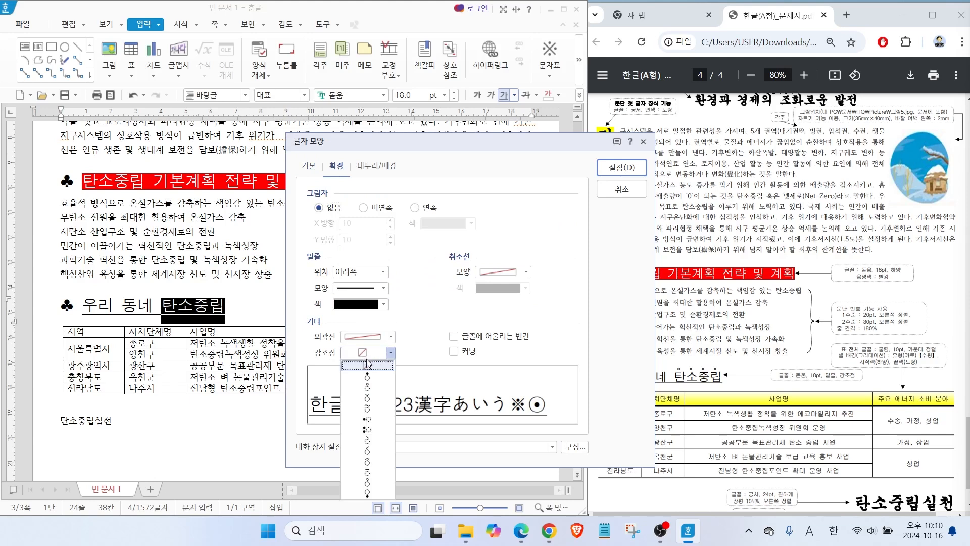
click(369, 386)
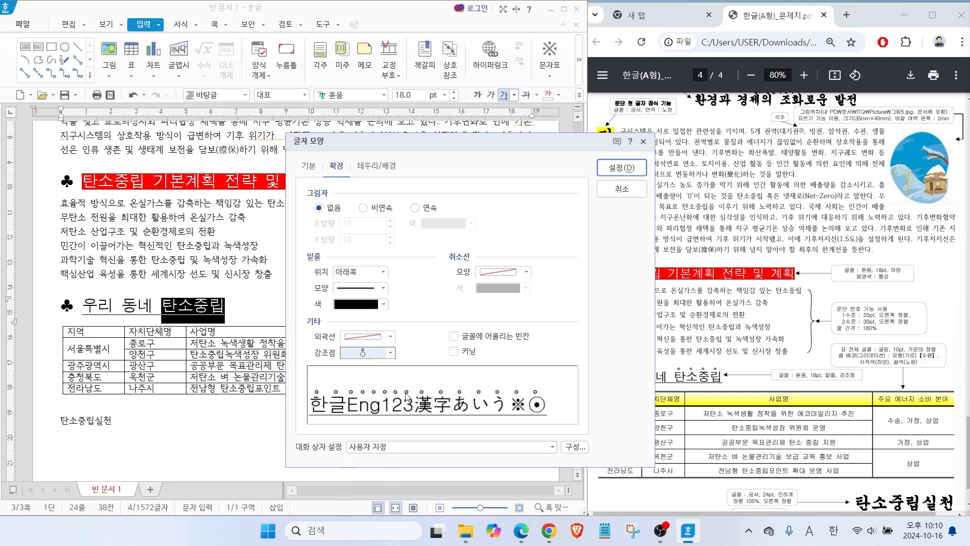
click(622, 167)
Add the same hollow-circle emphasis marks above the word '우리' in the heading above the table.
drag(85, 304, 110, 302)
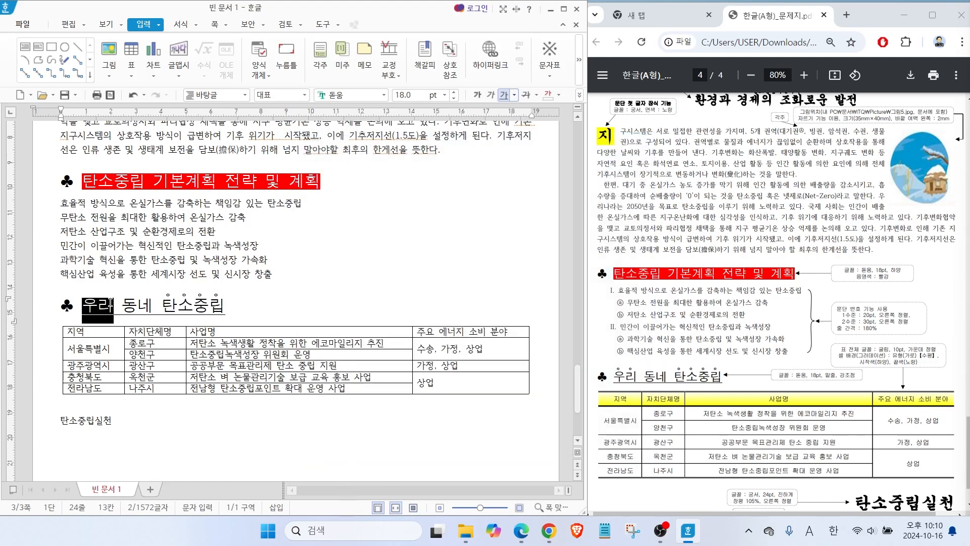
right_click(110, 302)
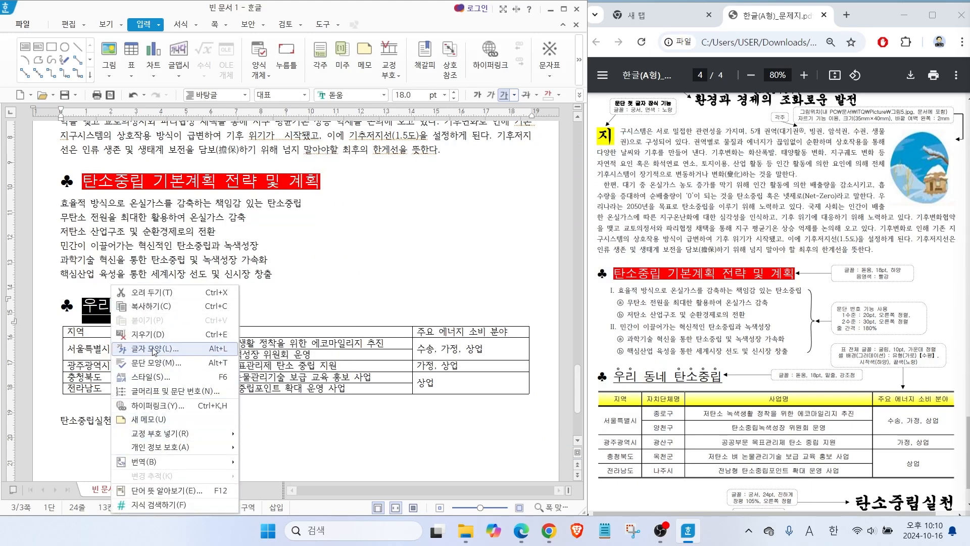
click(154, 348)
click(190, 310)
click(190, 348)
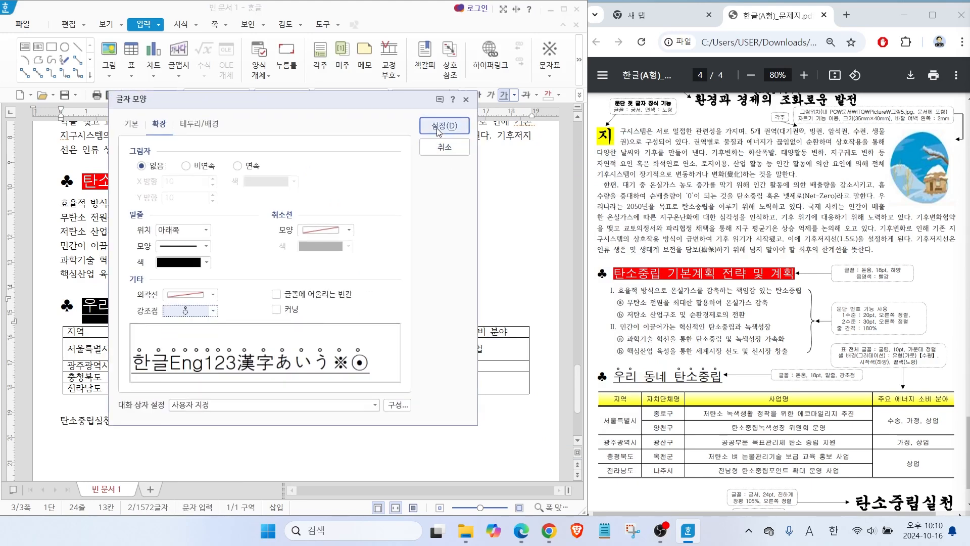
click(438, 126)
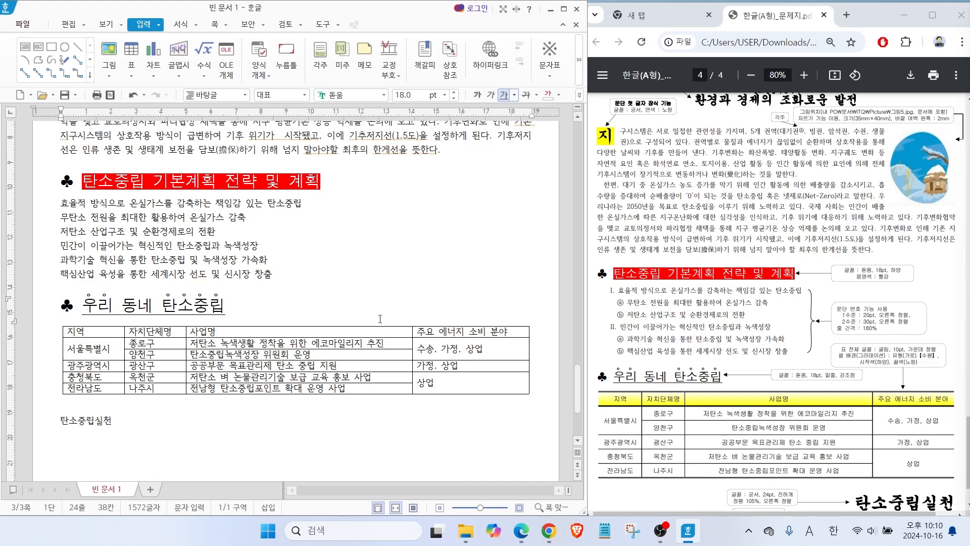
Choose the I., A., 1., i) paragraph numbering for the six lines under the red heading and open its custom definition.
mouse_move(875, 327)
mouse_down()
mouse_move(811, 328)
mouse_move(837, 340)
mouse_up()
mouse_move(609, 284)
mouse_down()
mouse_move(602, 364)
mouse_move(630, 334)
mouse_move(630, 288)
mouse_up()
mouse_move(59, 202)
mouse_down()
mouse_move(68, 219)
mouse_move(300, 281)
mouse_move(306, 265)
mouse_move(309, 289)
mouse_up()
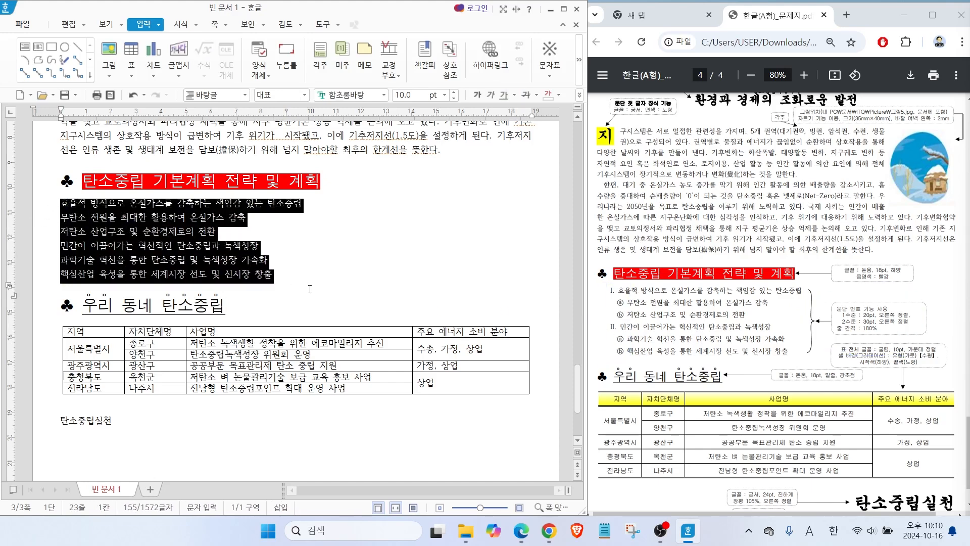
right_click(152, 240)
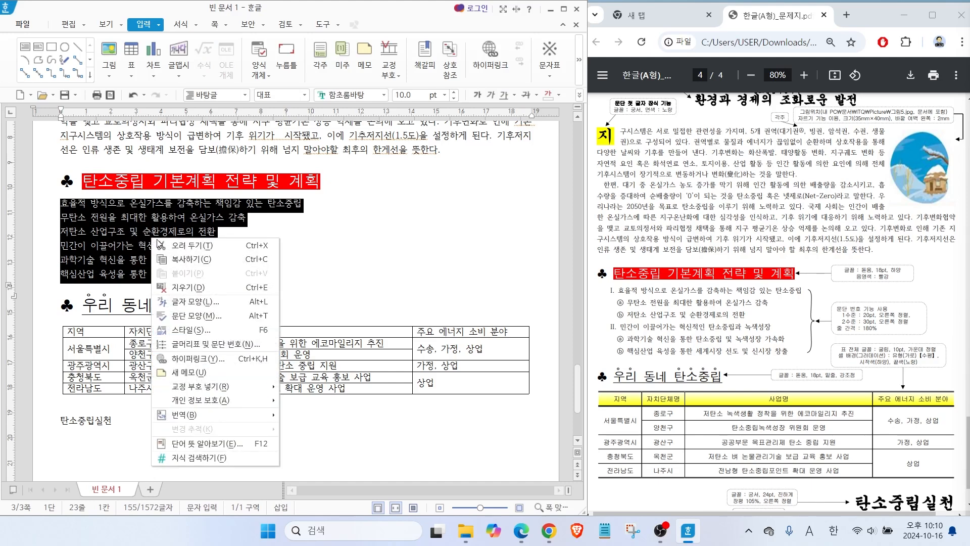
click(188, 345)
drag(235, 83, 352, 100)
key(alt)
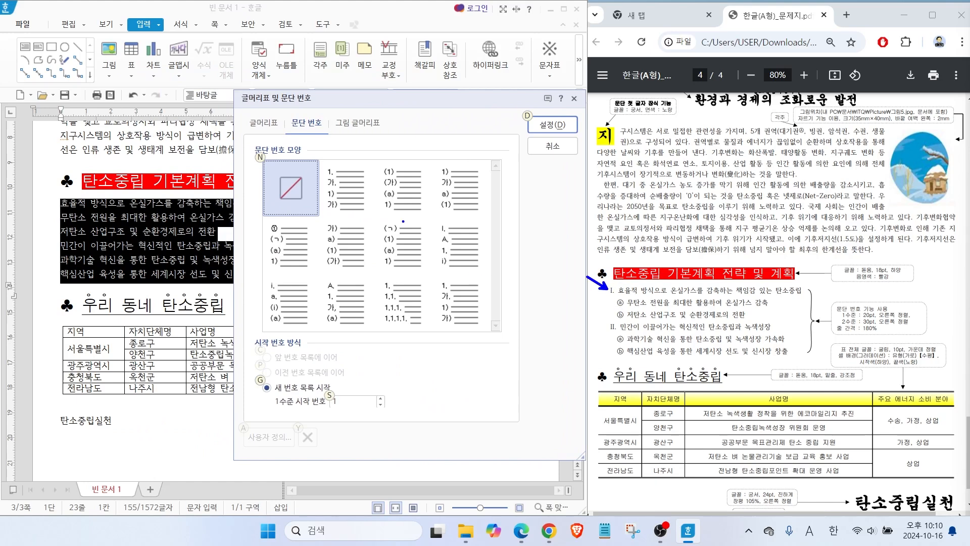
drag(434, 228, 409, 204)
click(459, 238)
key(ctrl)
key(ctrl)
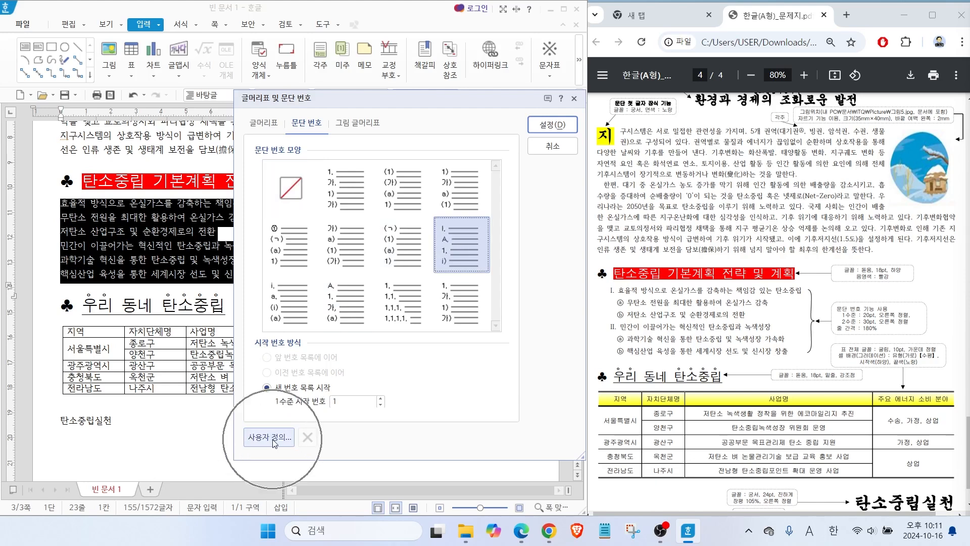
click(271, 437)
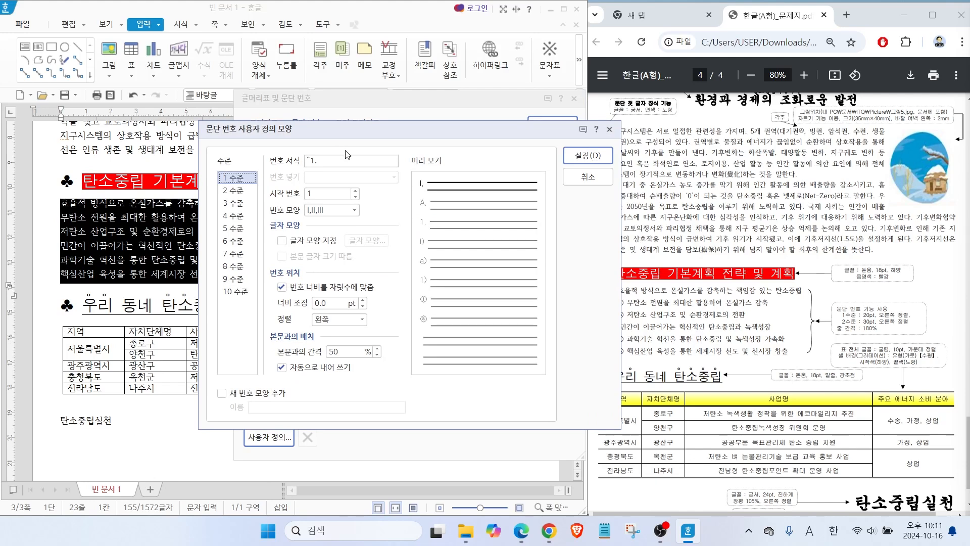
key(alt+2)
drag(322, 164, 357, 169)
drag(392, 134, 398, 201)
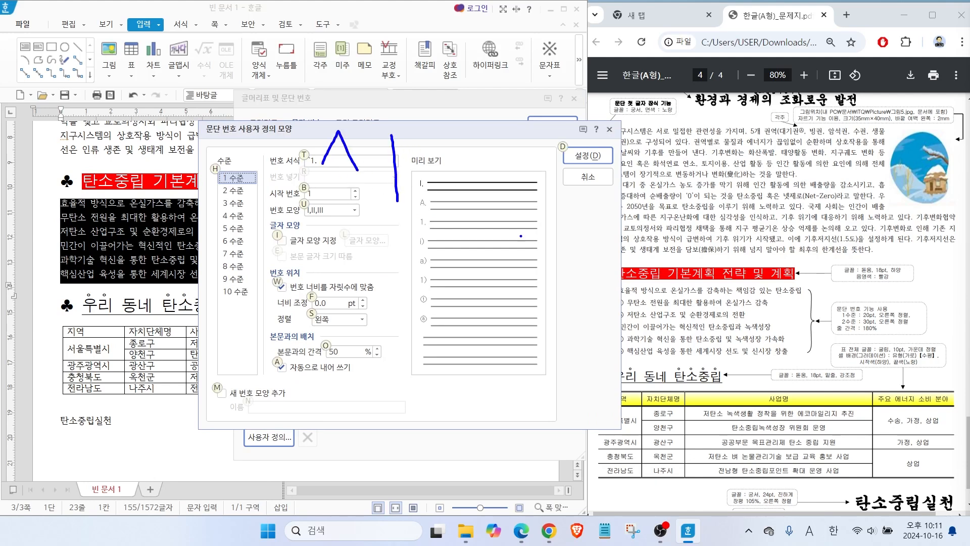
key(Escape)
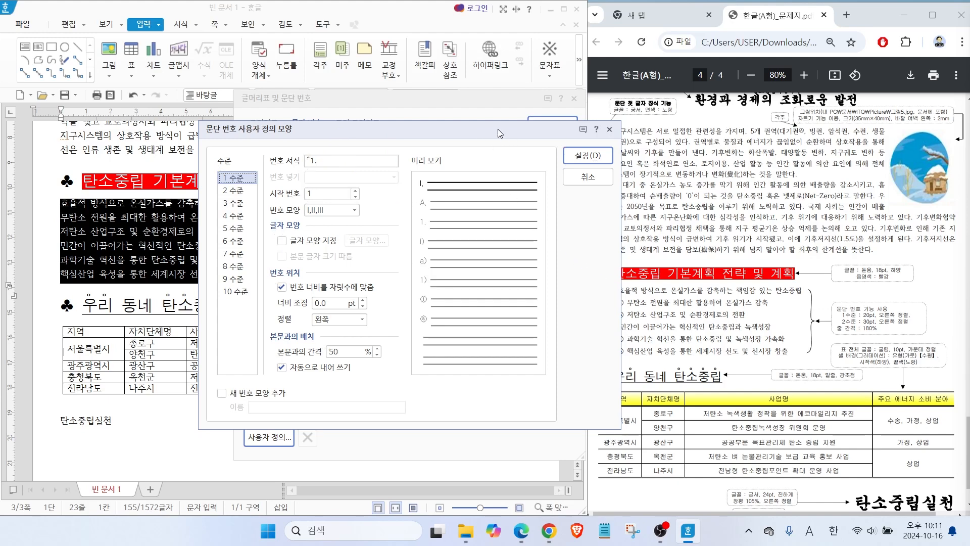
For level 1 of the custom numbering, set the width adjustment to 20 pt and the number alignment to 오른쪽.
mouse_move(498, 129)
mouse_down()
mouse_move(414, 125)
mouse_move(457, 127)
mouse_up()
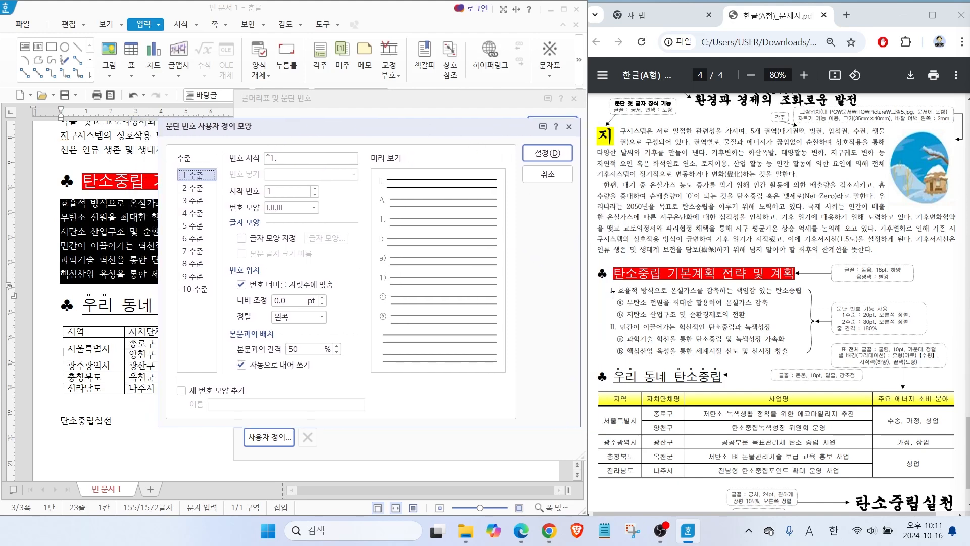
click(278, 158)
click(273, 192)
key(alt)
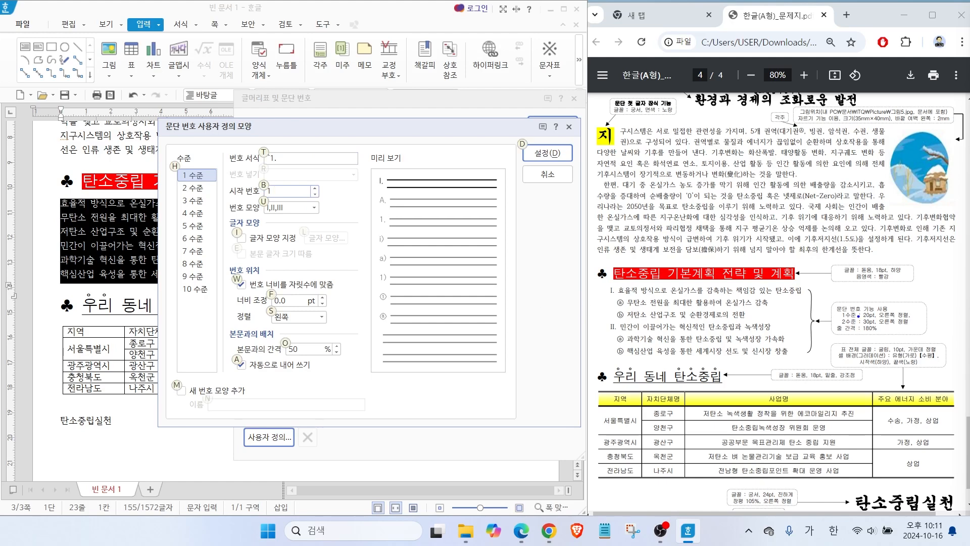
mouse_move(852, 310)
mouse_down()
mouse_move(870, 293)
mouse_move(904, 297)
mouse_move(854, 319)
mouse_move(928, 320)
mouse_up()
key(Escape)
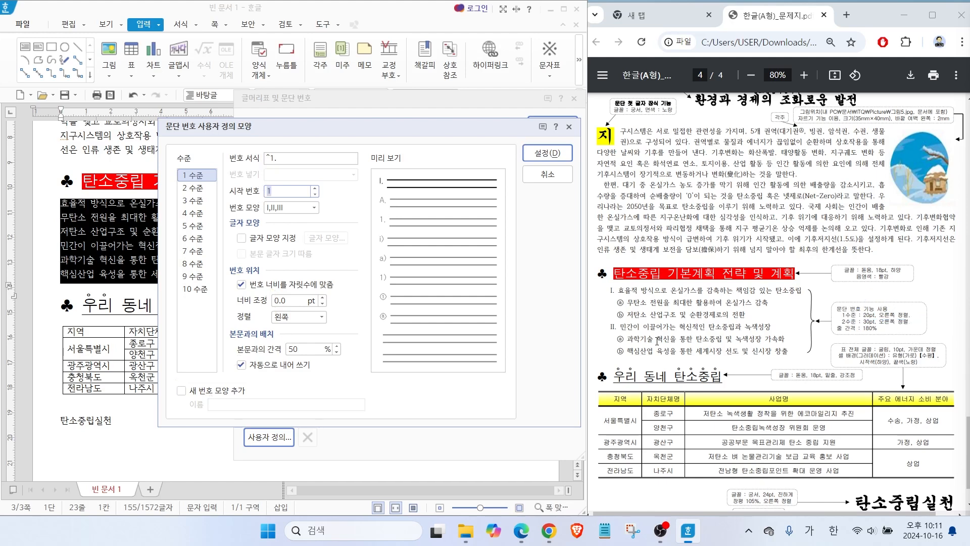
click(294, 301)
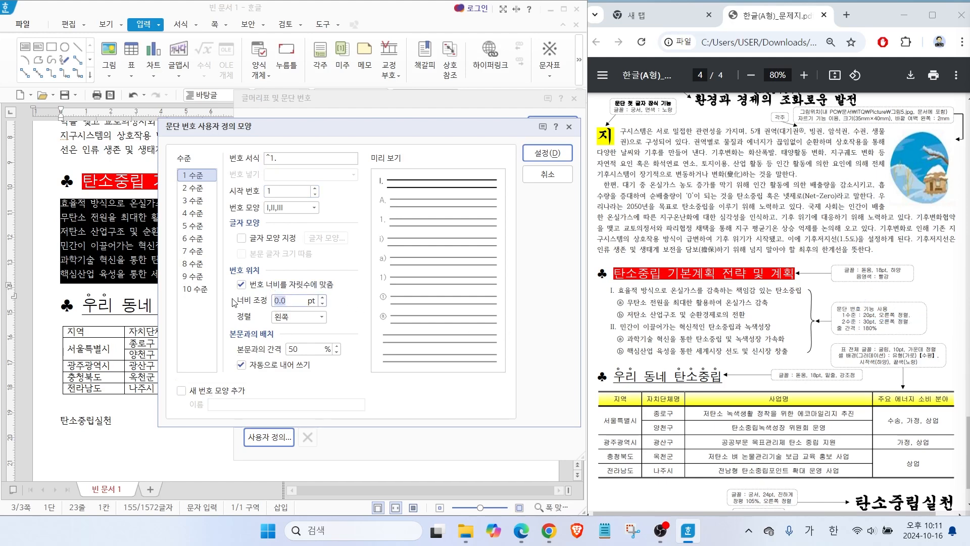
text(2)
click(297, 317)
click(292, 351)
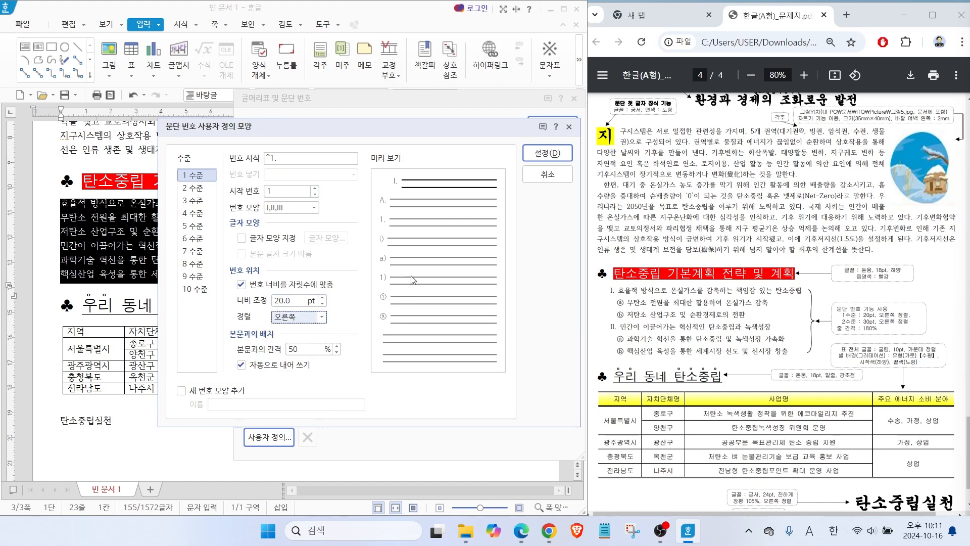
For level 2 of the custom numbering, choose the ⓐ,ⓑ,ⓒ number shape and remove the period from the number format, leaving ^2.
key(alt)
drag(369, 185, 395, 187)
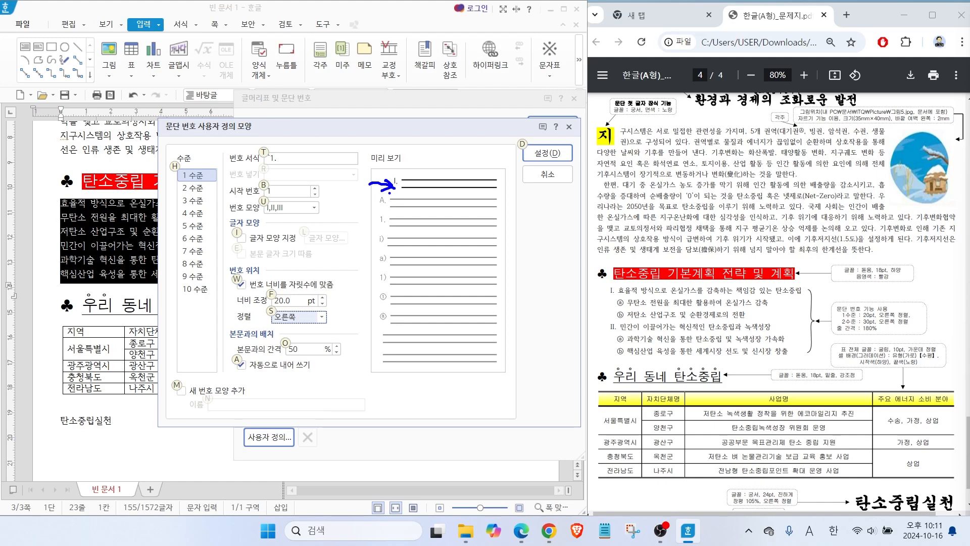
click(203, 188)
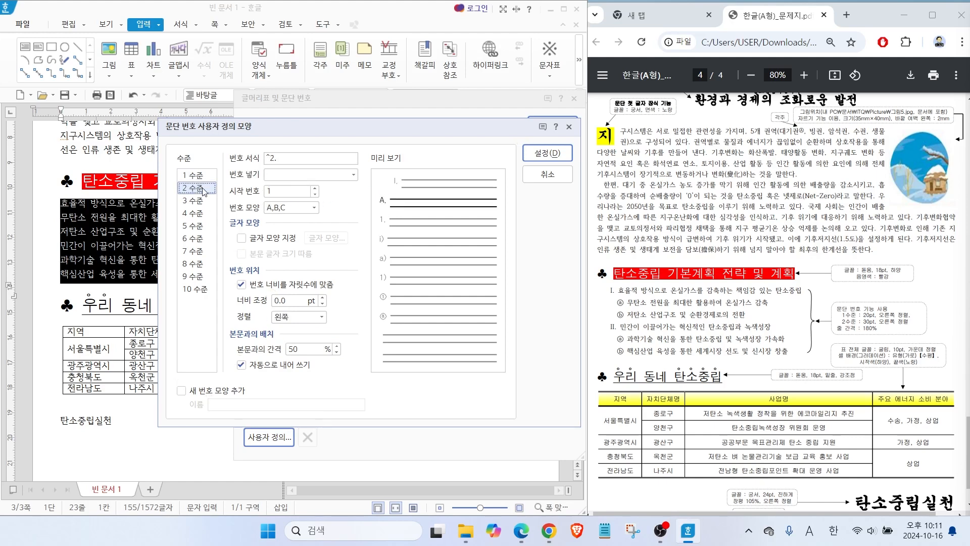
key(alt)
mouse_move(344, 213)
mouse_down()
mouse_move(362, 211)
mouse_move(385, 235)
mouse_move(436, 247)
mouse_up()
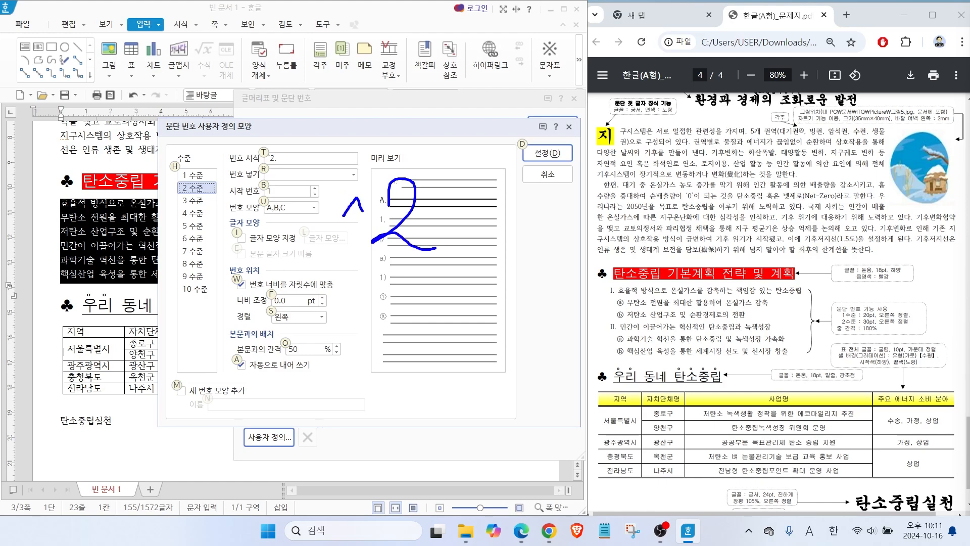
key(e)
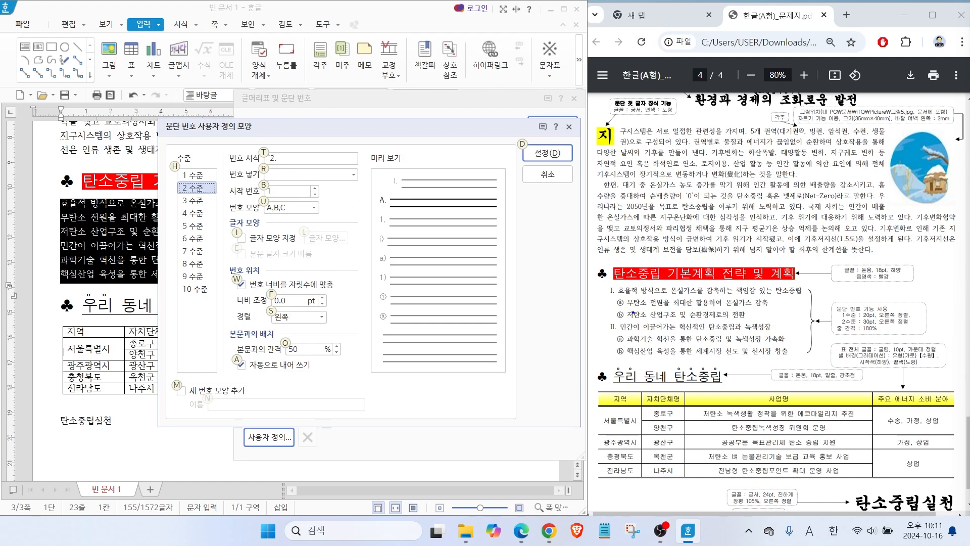
mouse_move(630, 319)
mouse_down()
mouse_move(609, 307)
mouse_move(629, 310)
mouse_up()
key(Escape)
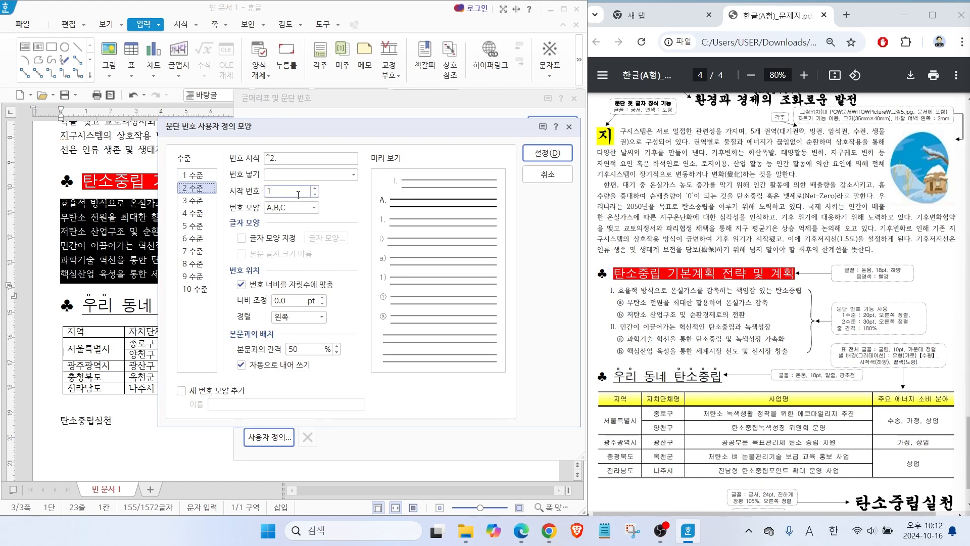
click(313, 208)
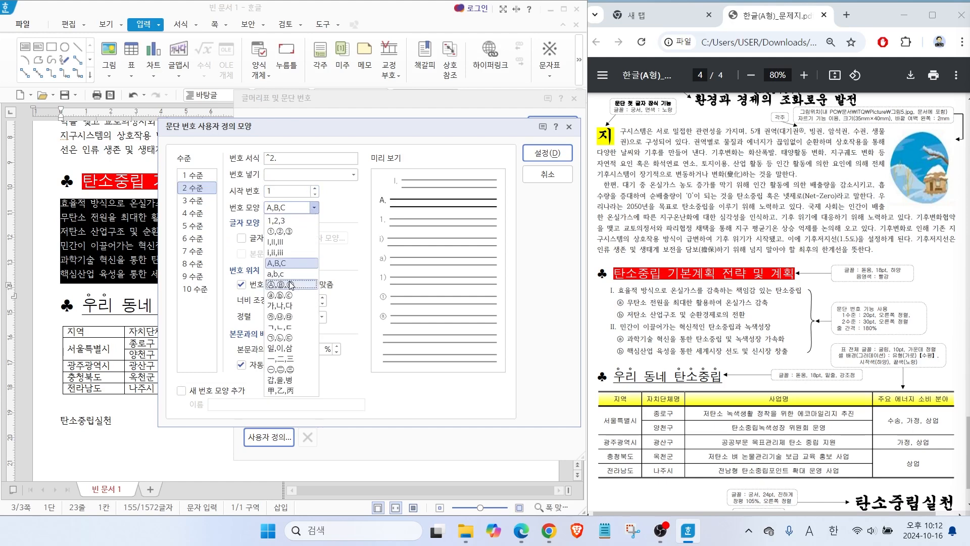
click(280, 295)
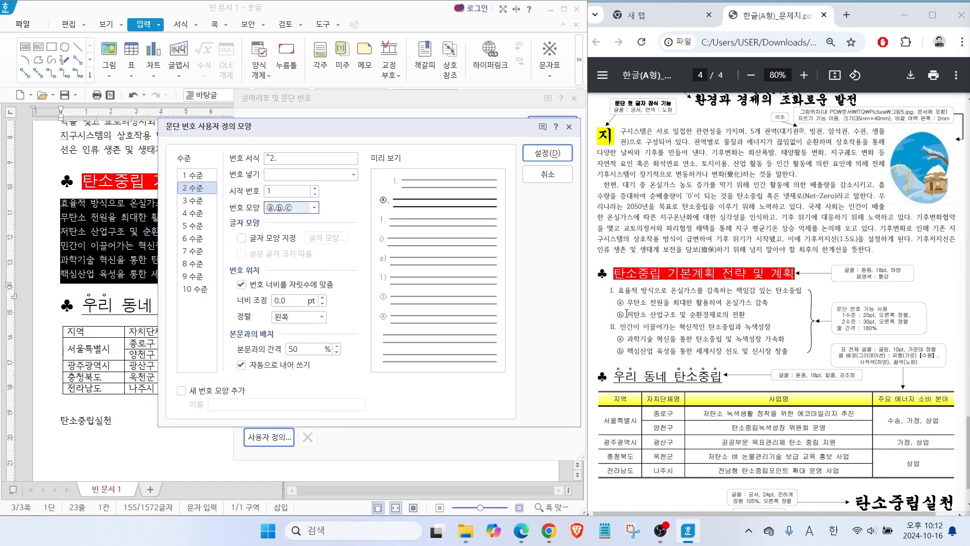
click(284, 158)
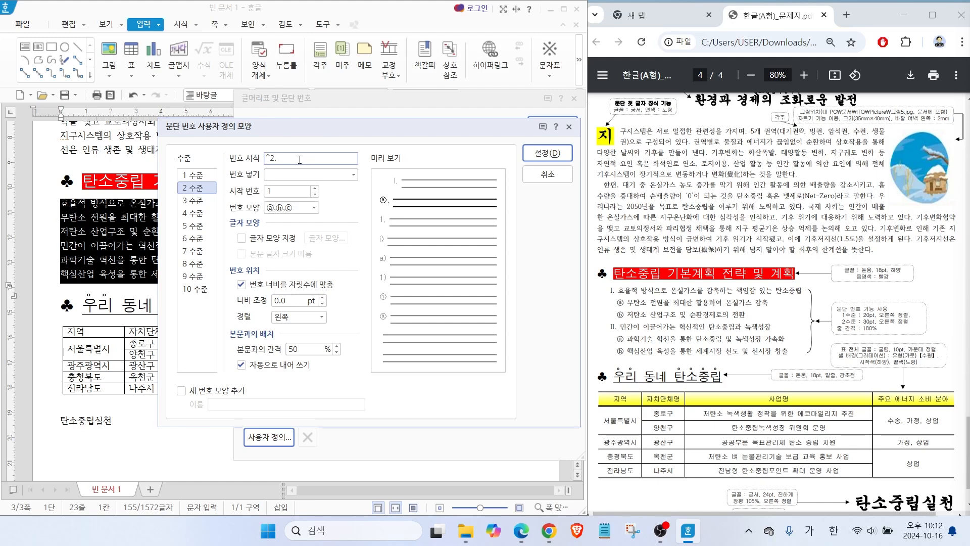
Set level 2's width adjustment to 30 pt and alignment to 오른쪽, and apply the custom numbering to the six selected lines.
key(alt)
mouse_move(841, 282)
mouse_down()
mouse_move(852, 317)
mouse_move(930, 329)
mouse_up()
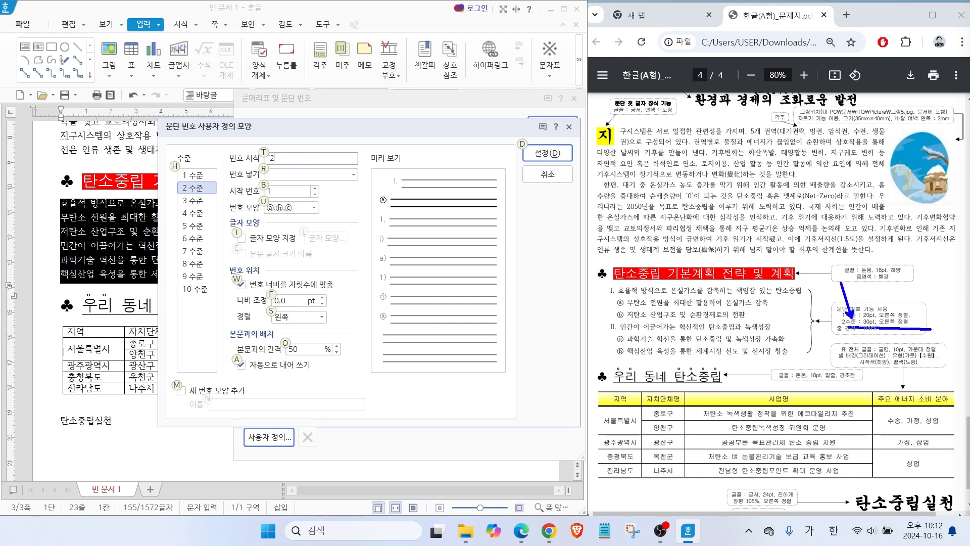
key(Escape)
click(294, 303)
text(30)
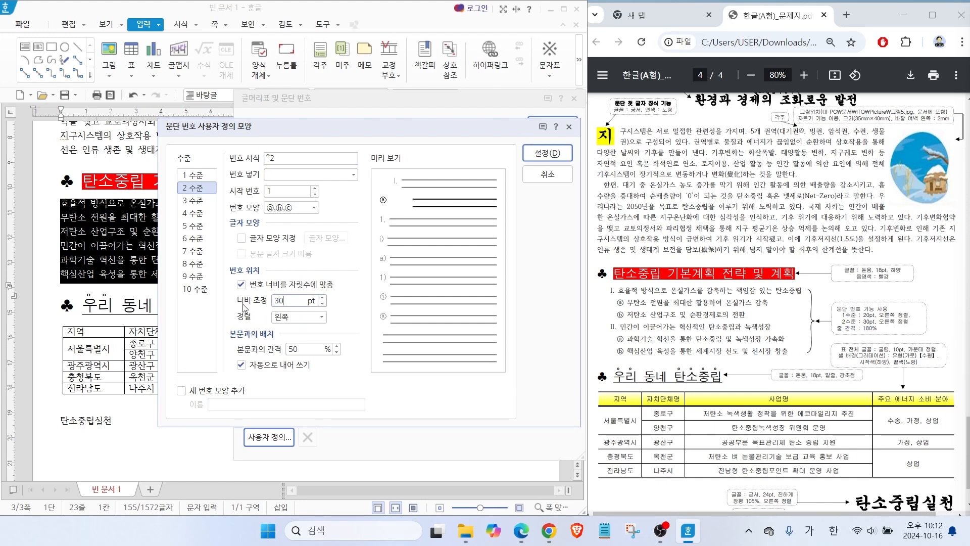
click(293, 318)
click(292, 355)
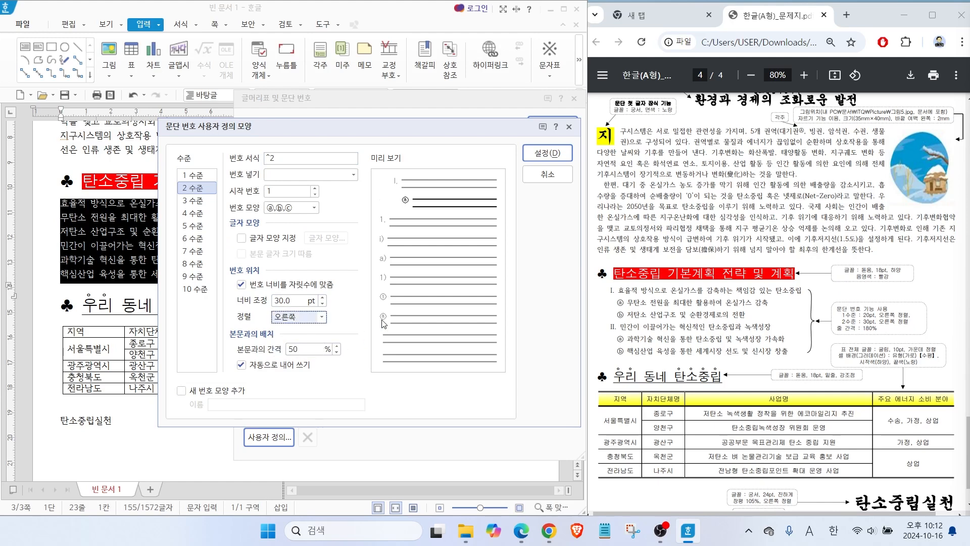
key(alt)
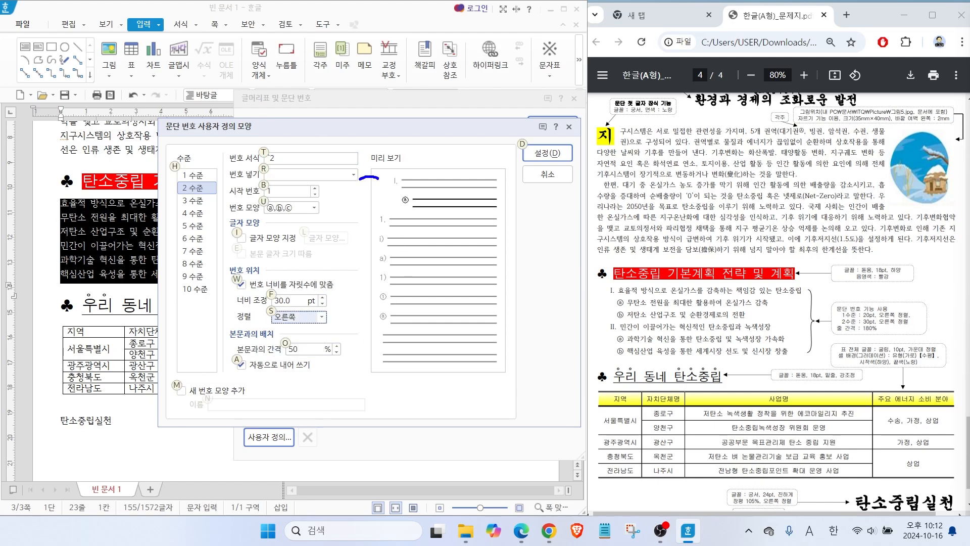
mouse_move(390, 184)
mouse_down()
mouse_move(378, 188)
mouse_move(379, 204)
mouse_move(394, 207)
mouse_up()
key(Escape)
click(549, 160)
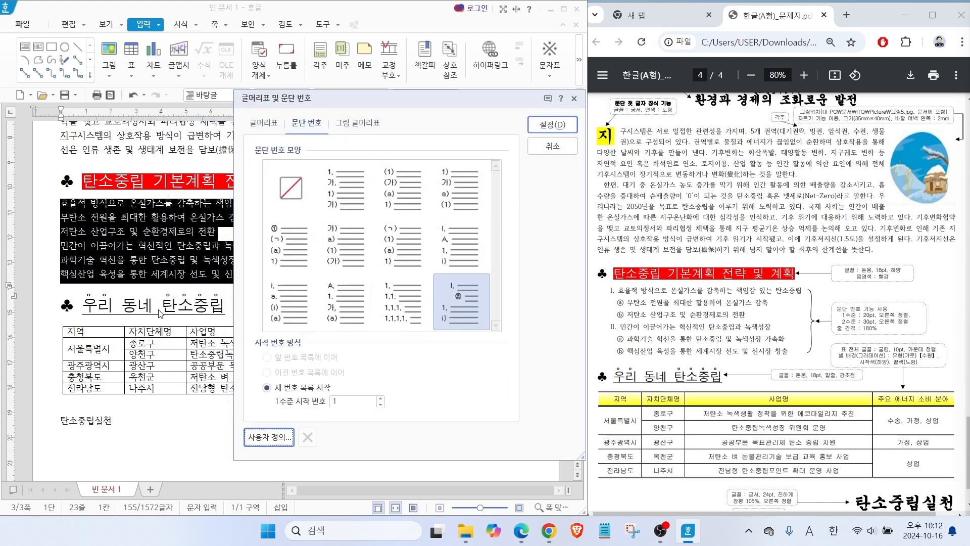
click(534, 121)
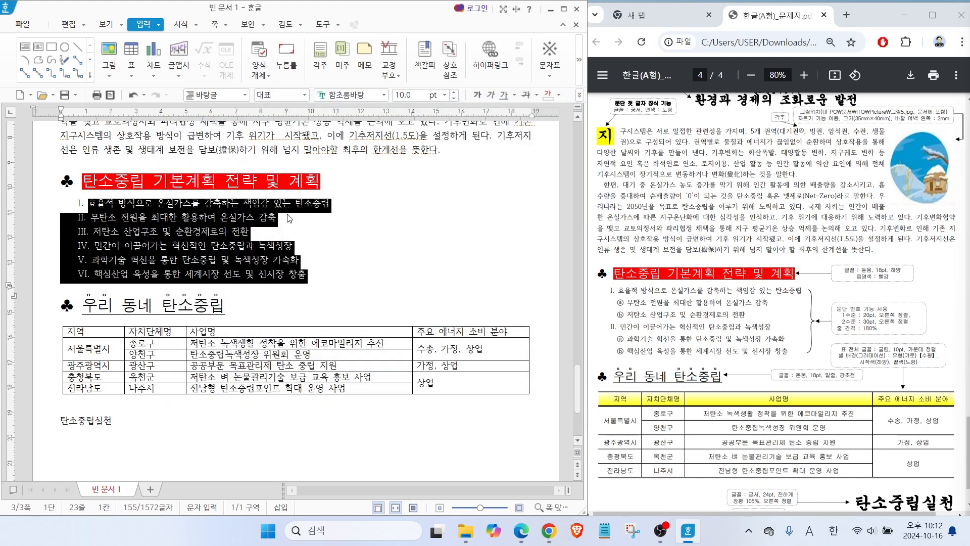
click(118, 232)
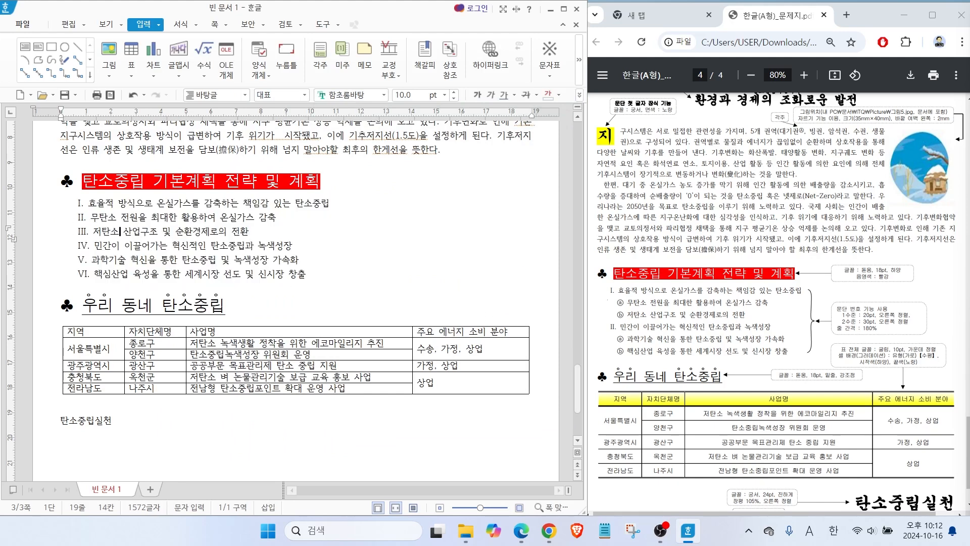
drag(582, 273, 606, 291)
mouse_move(627, 323)
mouse_down()
mouse_move(617, 297)
mouse_move(625, 324)
mouse_up()
mouse_move(576, 342)
mouse_down()
mouse_move(608, 330)
mouse_move(634, 358)
mouse_up()
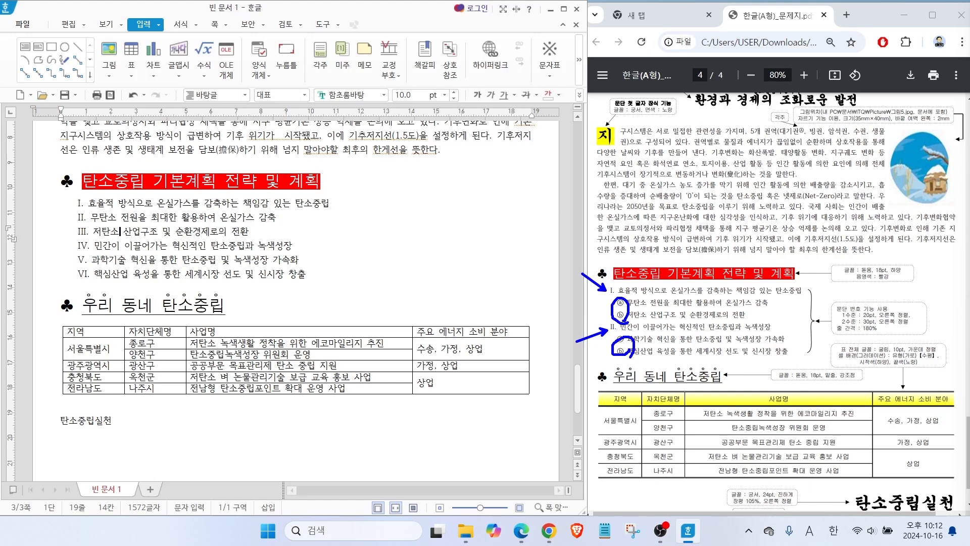
key(Escape)
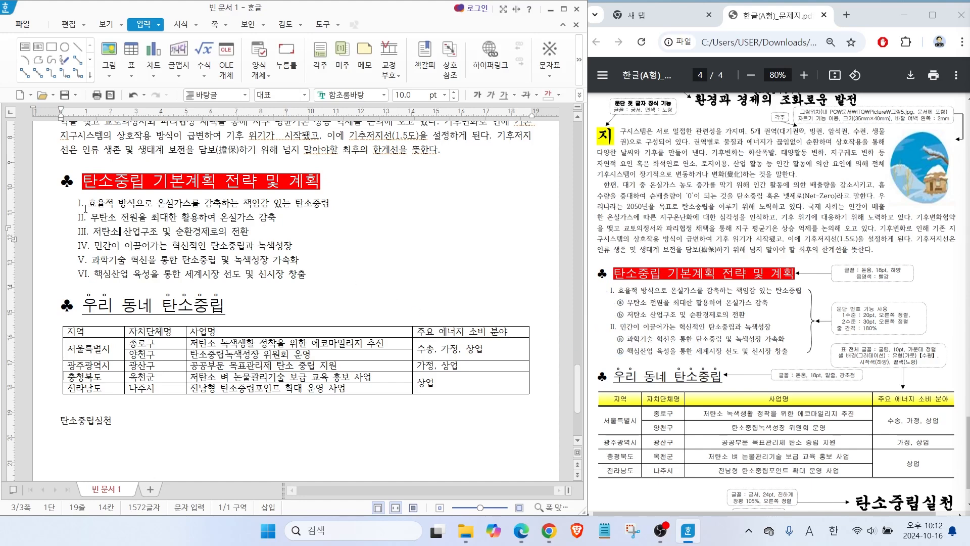
Demote the second, third, fifth and sixth numbered lines under the red heading to numbering level 2.
drag(91, 218, 281, 234)
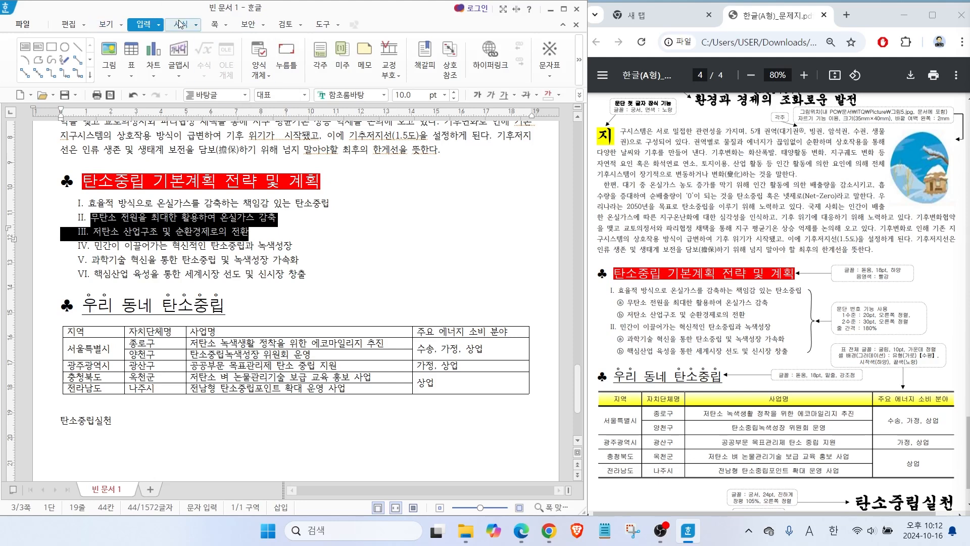
click(196, 31)
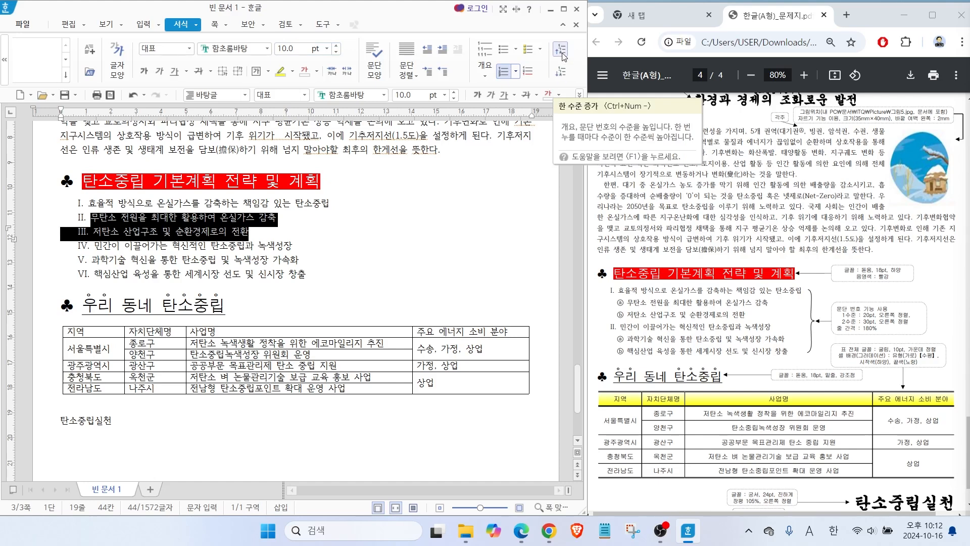
click(559, 72)
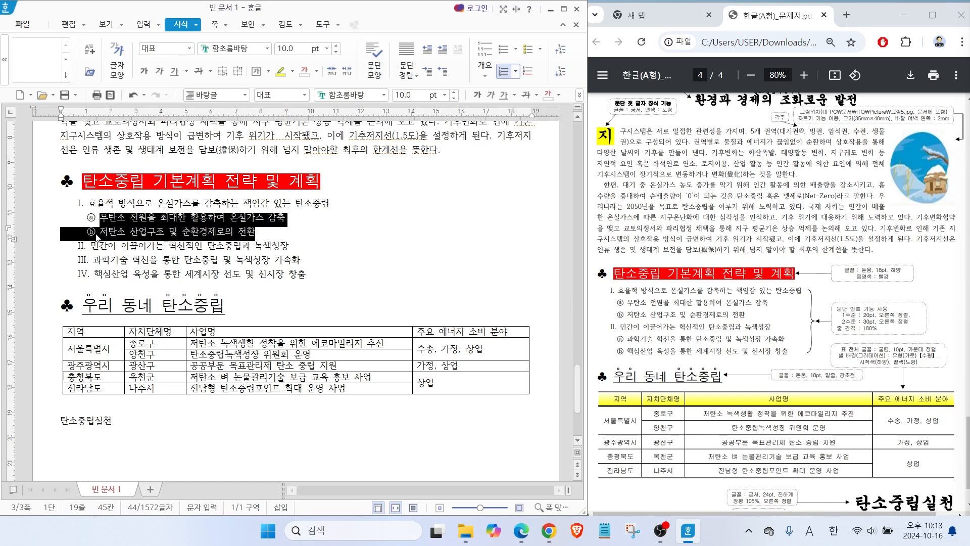
drag(94, 258, 363, 280)
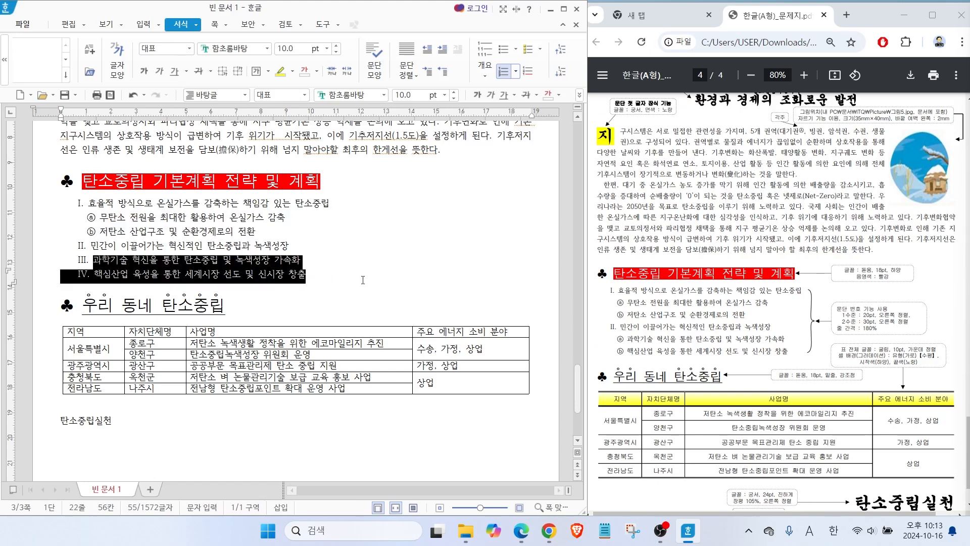
click(561, 73)
click(186, 265)
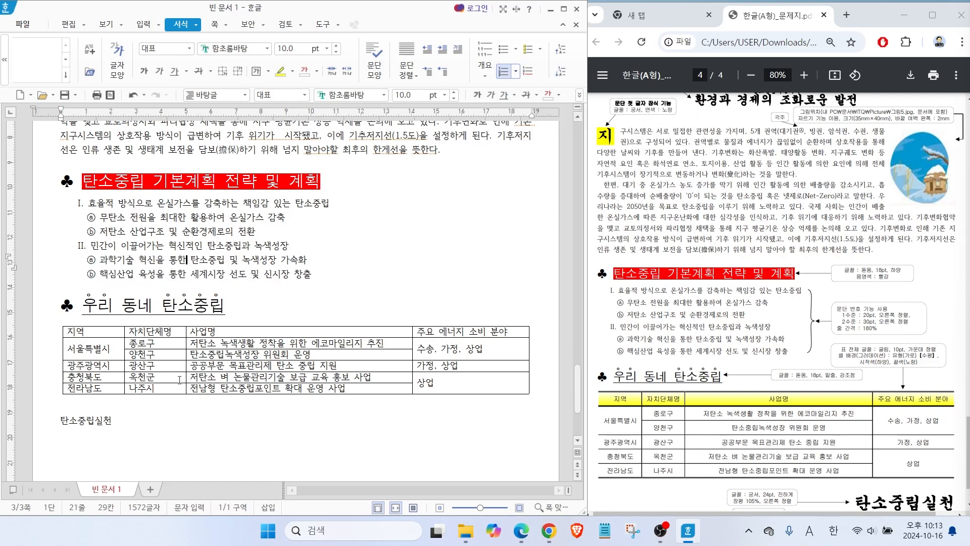
Set the line spacing of the six numbered lines under the red heading to 180%.
drag(604, 276, 808, 360)
drag(828, 319, 899, 337)
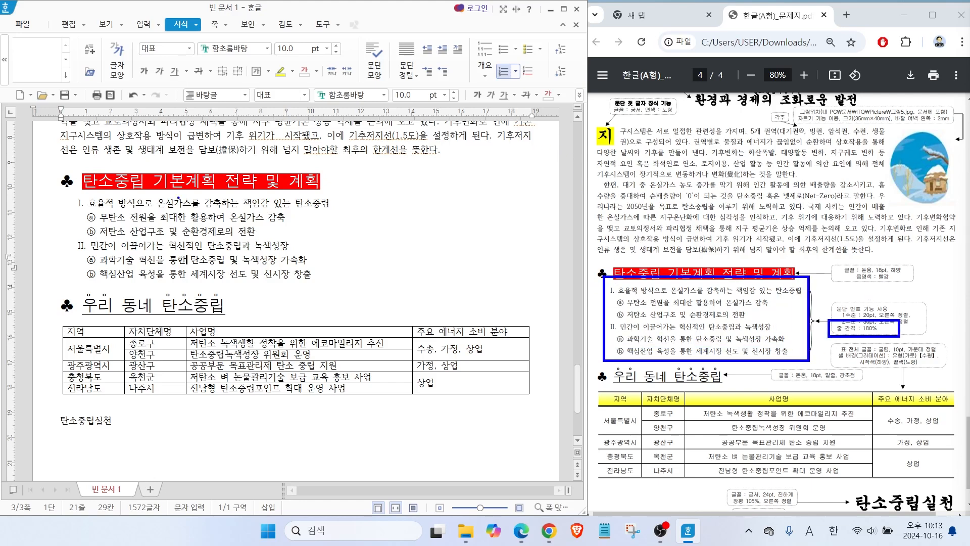
click(579, 94)
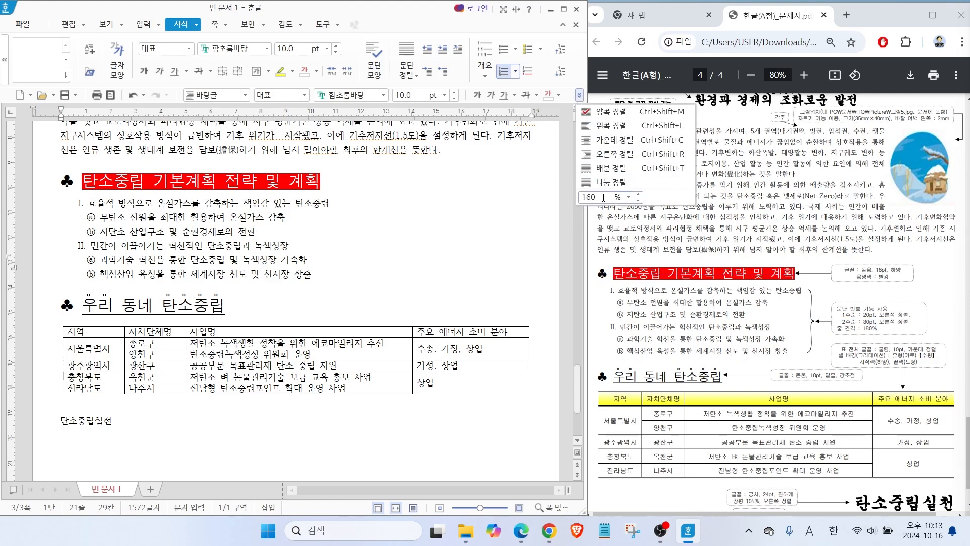
click(97, 209)
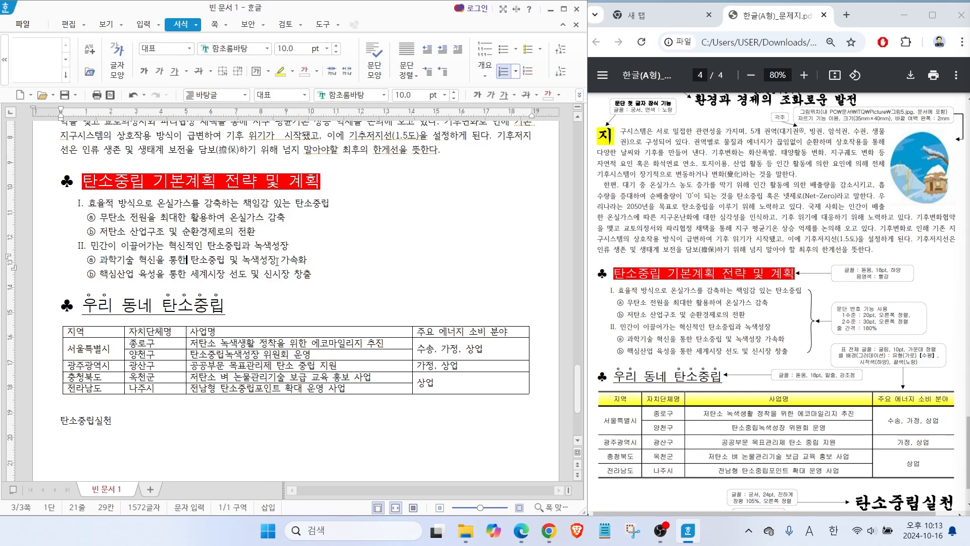
drag(311, 273, 70, 200)
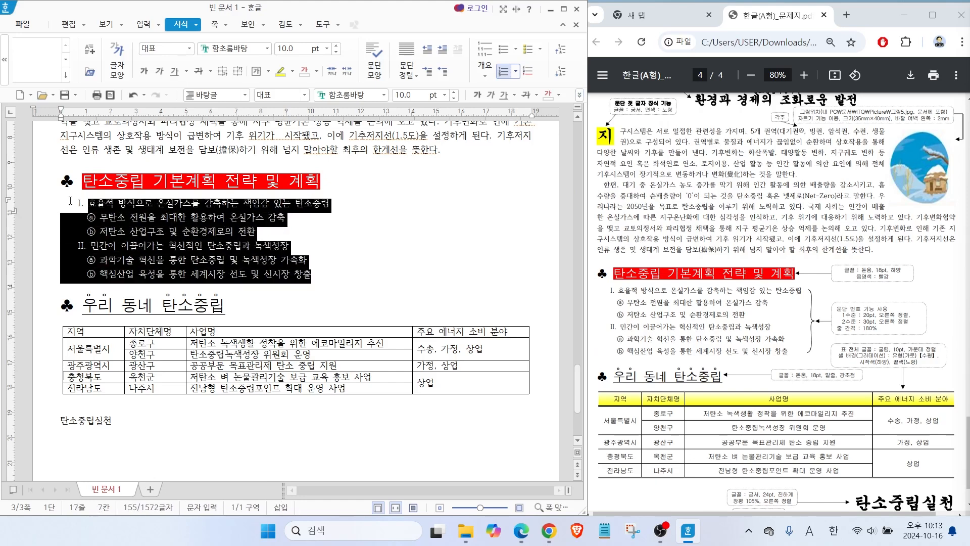
click(579, 95)
click(629, 197)
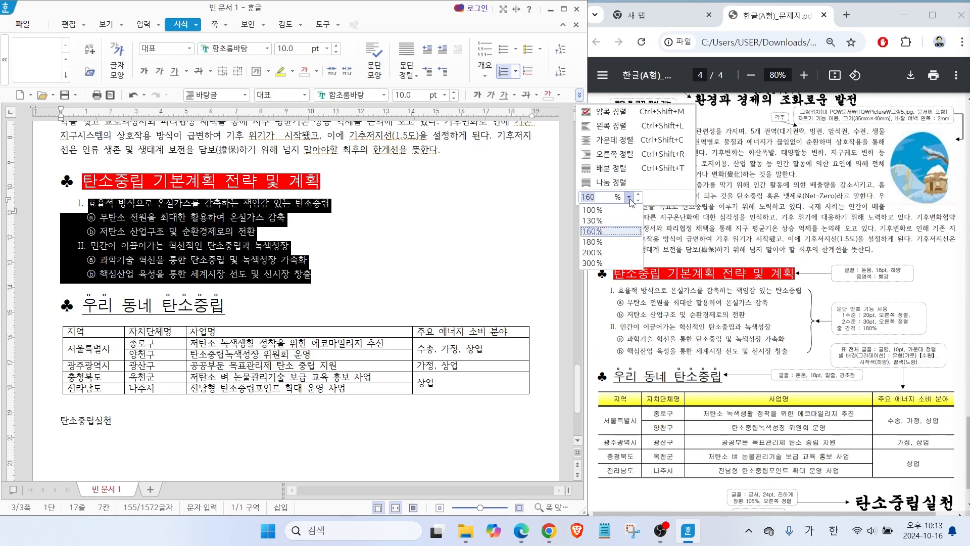
click(592, 242)
click(279, 329)
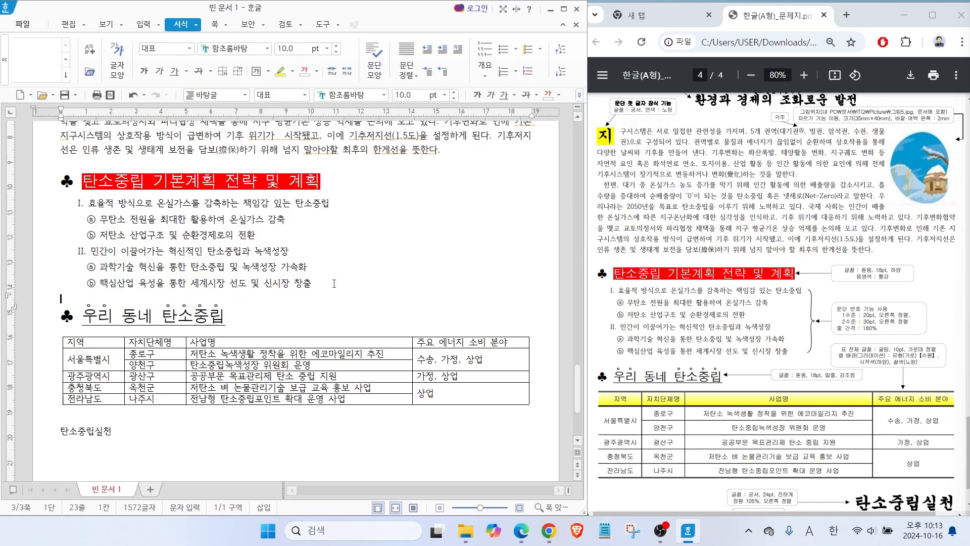
Set the text in all cells of the table to the 굴림 font and centre-align it.
scroll(280, 329, down, 3)
scroll(112, 184, down, 1)
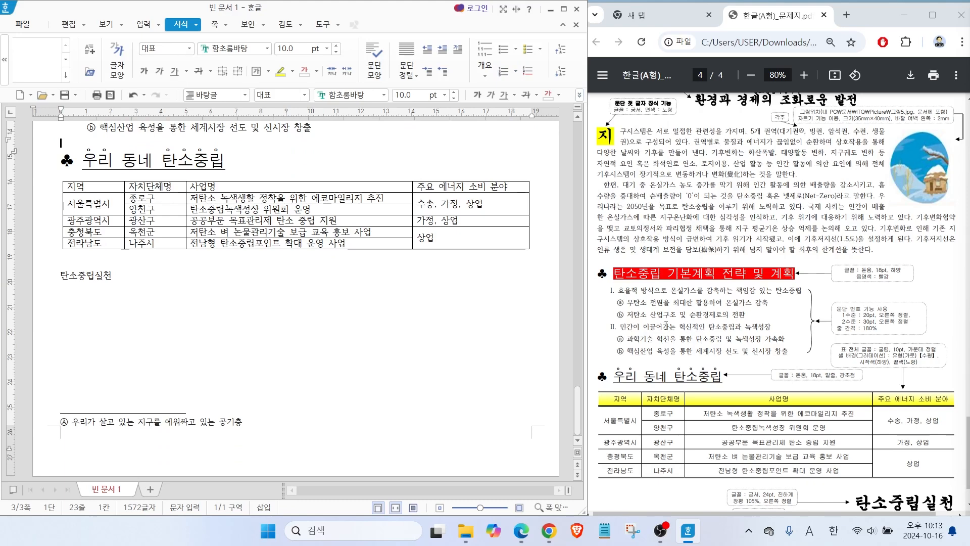
scroll(758, 349, down, 2)
drag(108, 187, 446, 251)
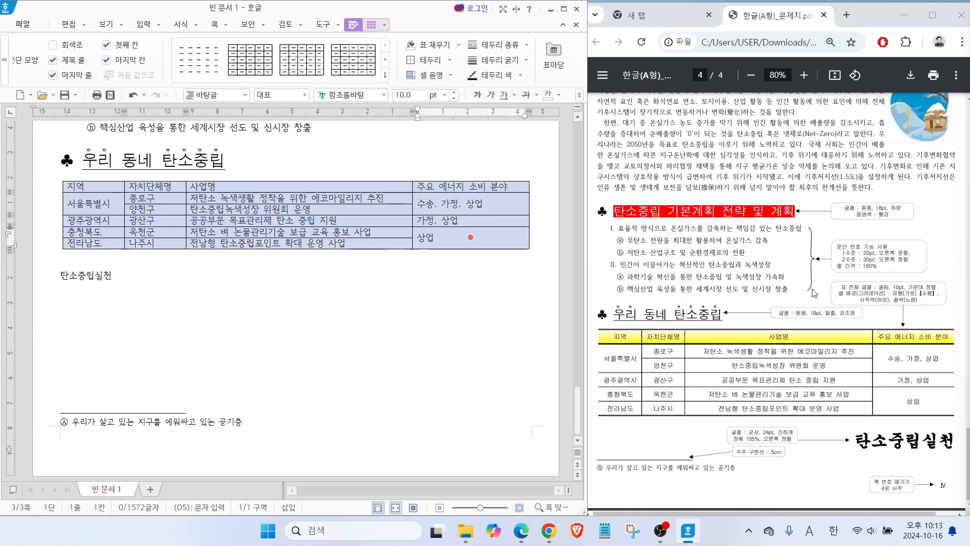
key(alt+l)
key(ctrl)
click(384, 94)
drag(553, 227, 554, 121)
click(444, 139)
click(579, 95)
click(632, 155)
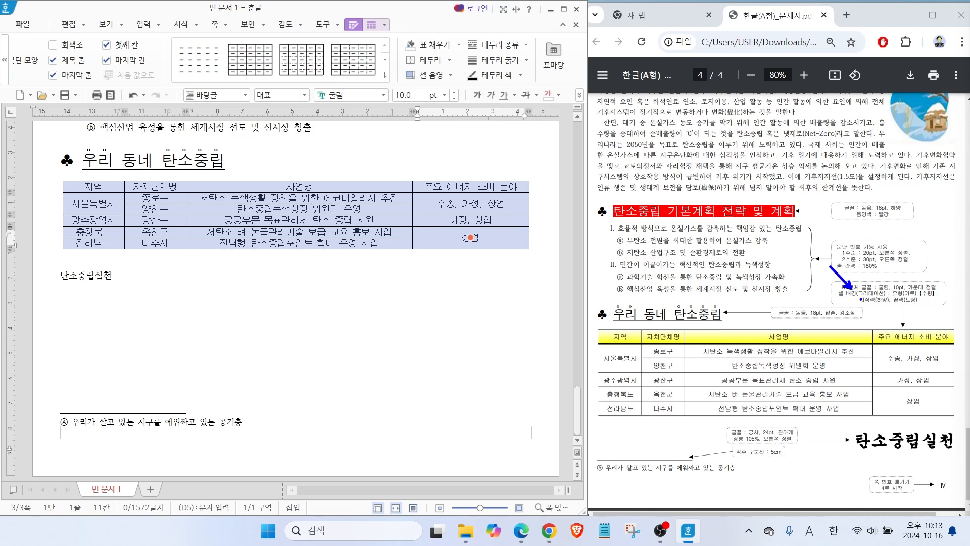
Give the table's header row a gradient background with yellow as its end colour.
click(299, 208)
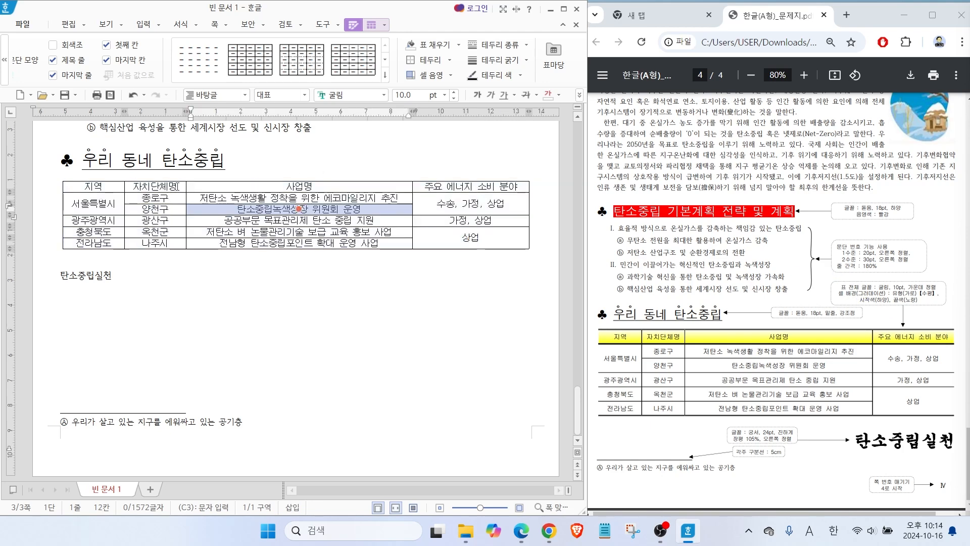
drag(112, 186, 458, 187)
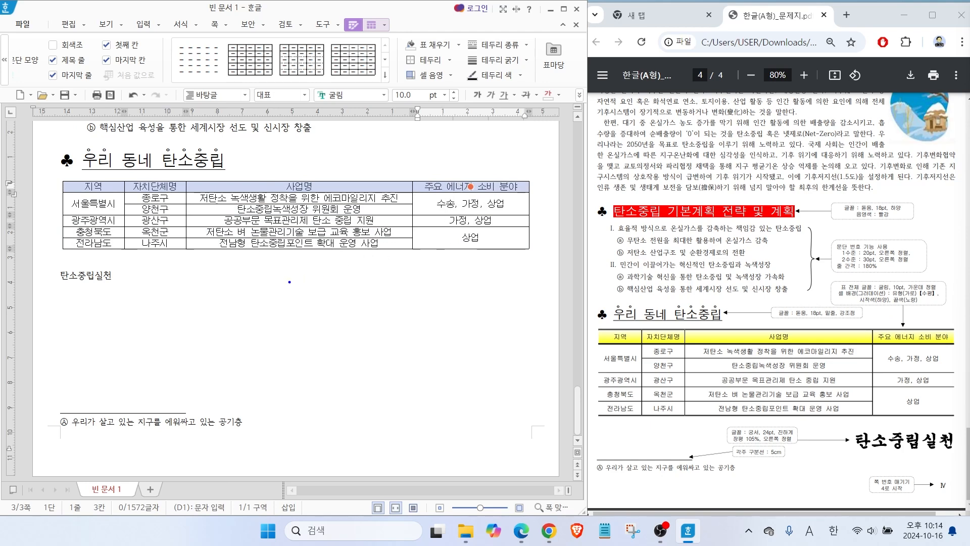
mouse_move(276, 282)
mouse_down()
mouse_move(233, 277)
mouse_move(269, 316)
mouse_up()
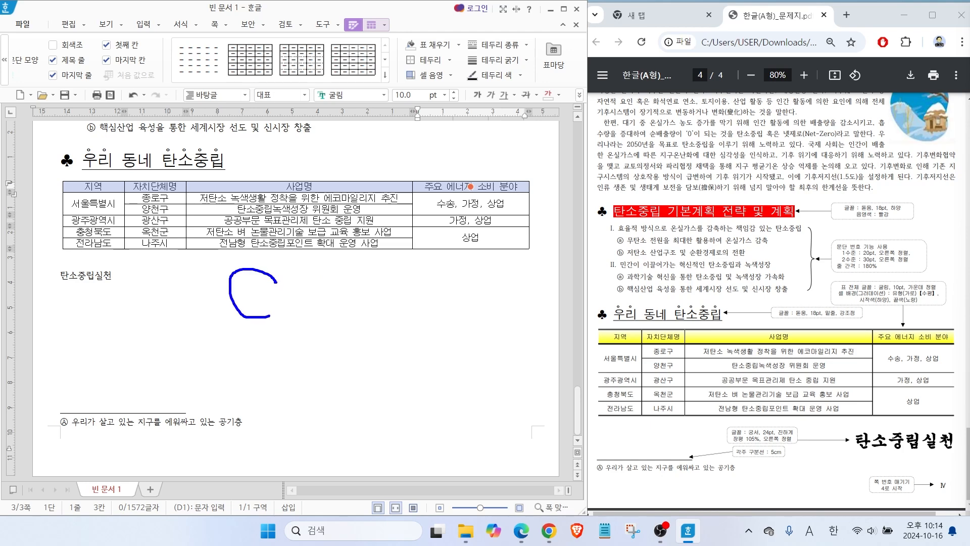
mouse_move(378, 271)
mouse_down()
mouse_move(379, 318)
mouse_move(421, 322)
mouse_up()
key(Escape)
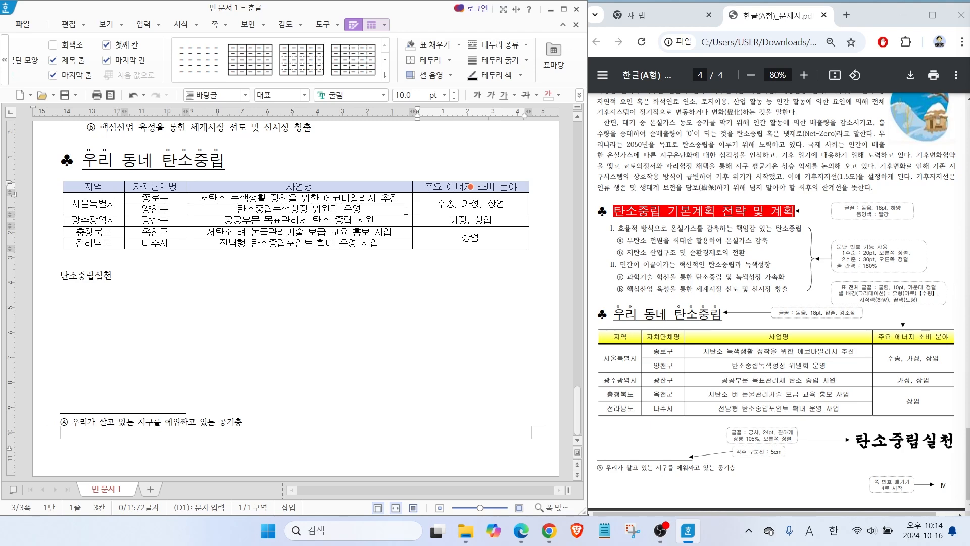
key(c)
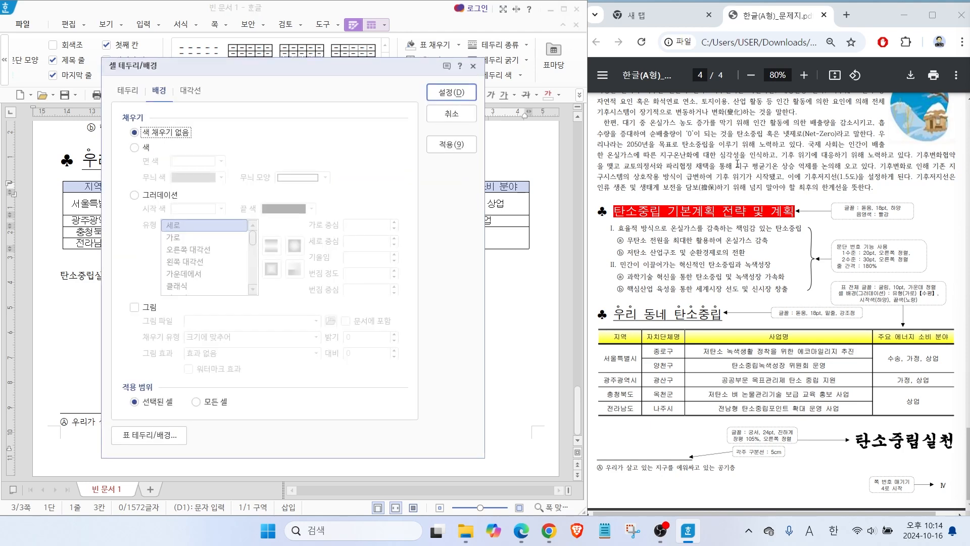
click(135, 195)
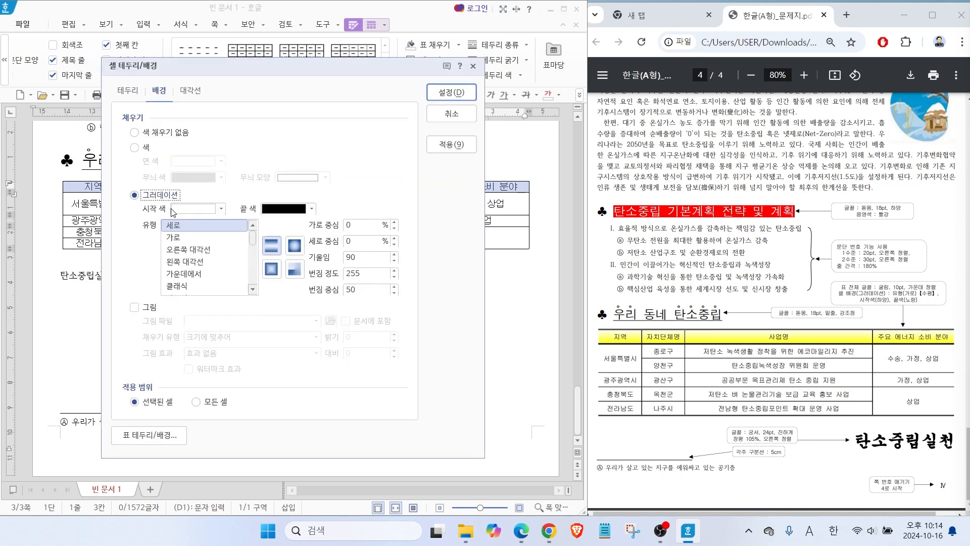
key(alt)
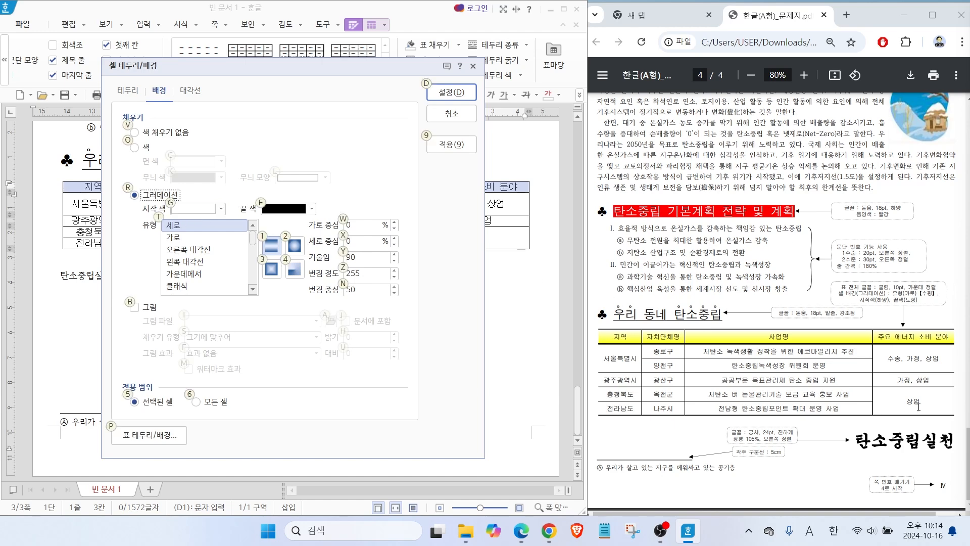
drag(874, 303, 853, 321)
drag(910, 307, 929, 324)
key(Escape)
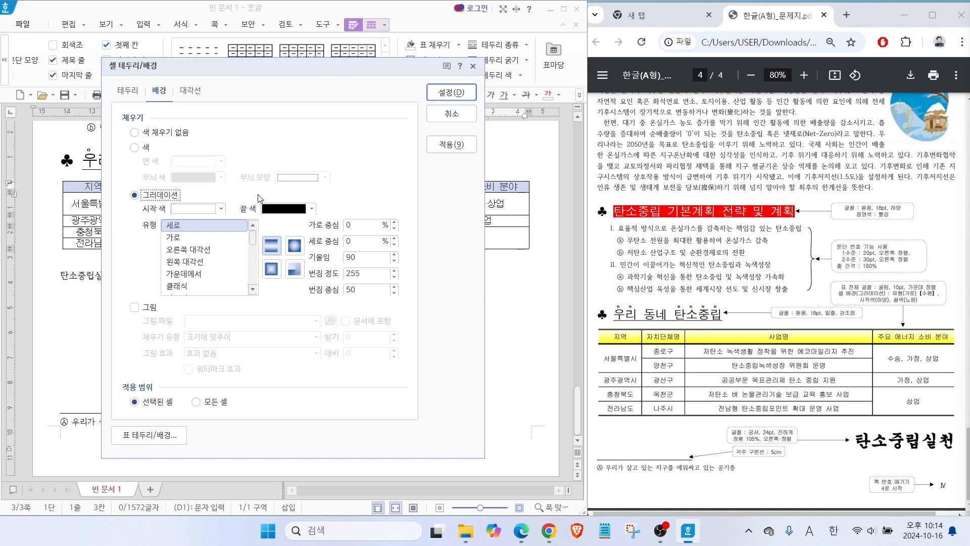
click(270, 210)
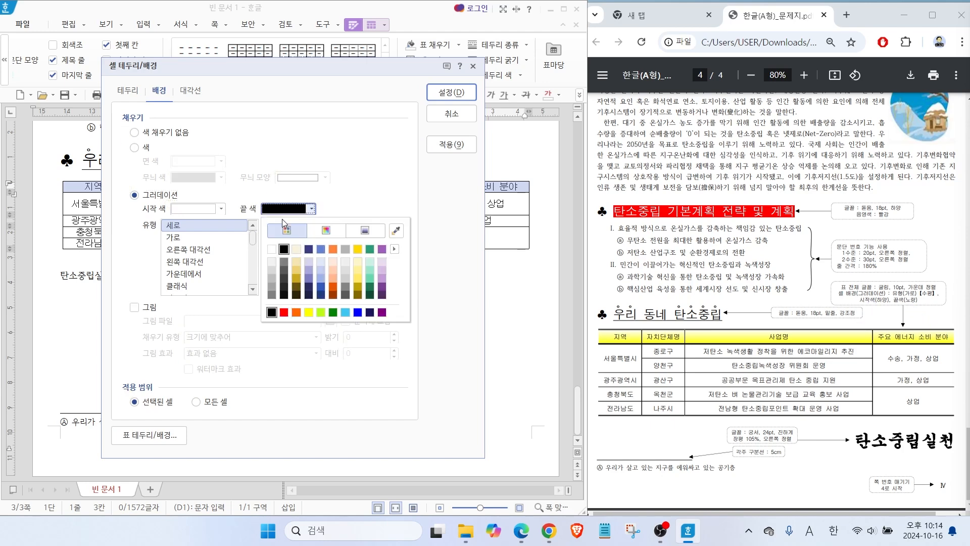
click(308, 313)
Set the header row's gradient type to 가로 and apply the background.
key(alt)
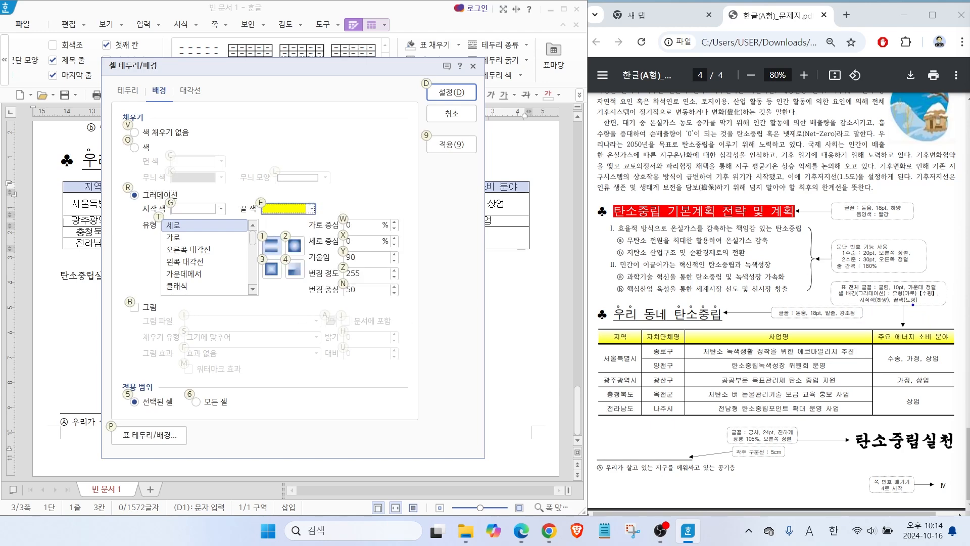
key(t)
key(Down)
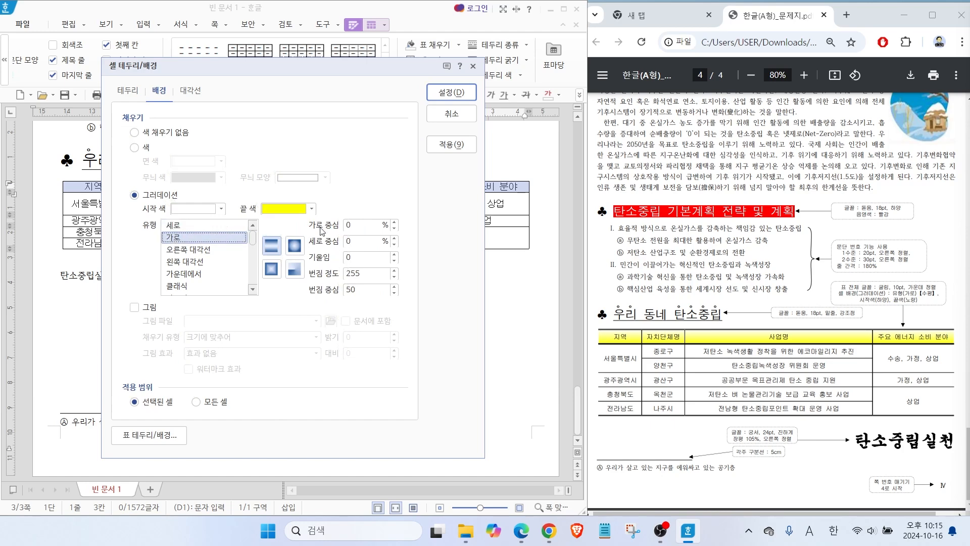
click(448, 94)
click(336, 273)
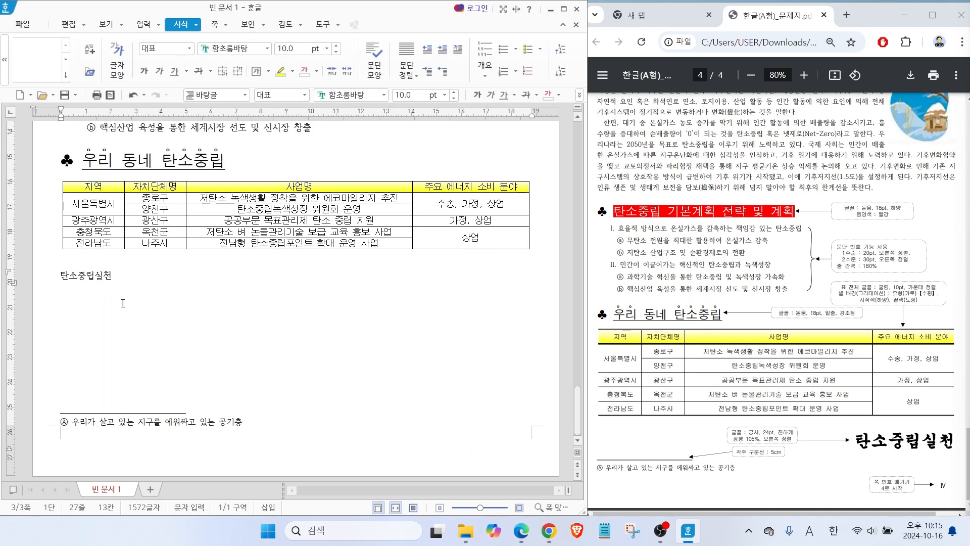
Remove the left and right outer borders of the whole table by giving them no line.
drag(100, 185, 521, 247)
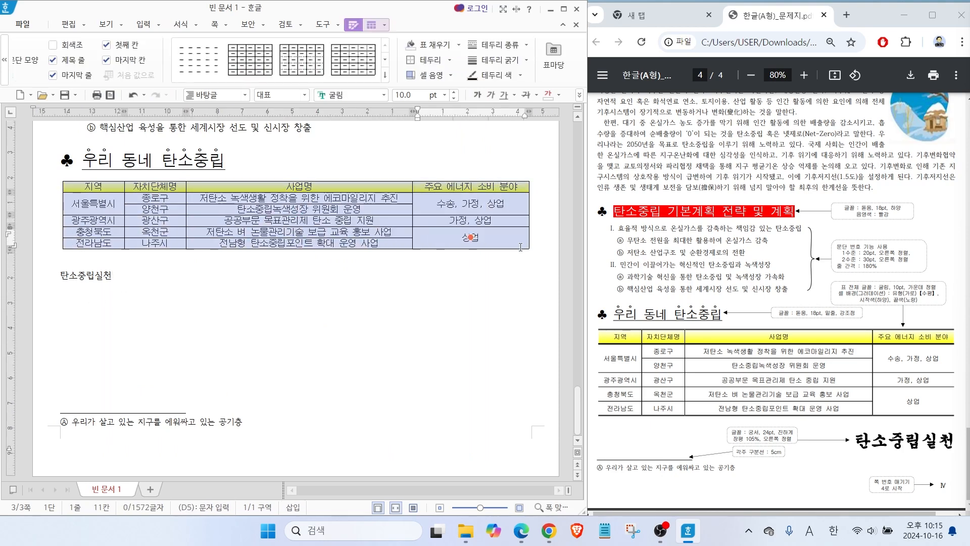
key(l)
drag(588, 354, 543, 317)
drag(948, 367, 968, 350)
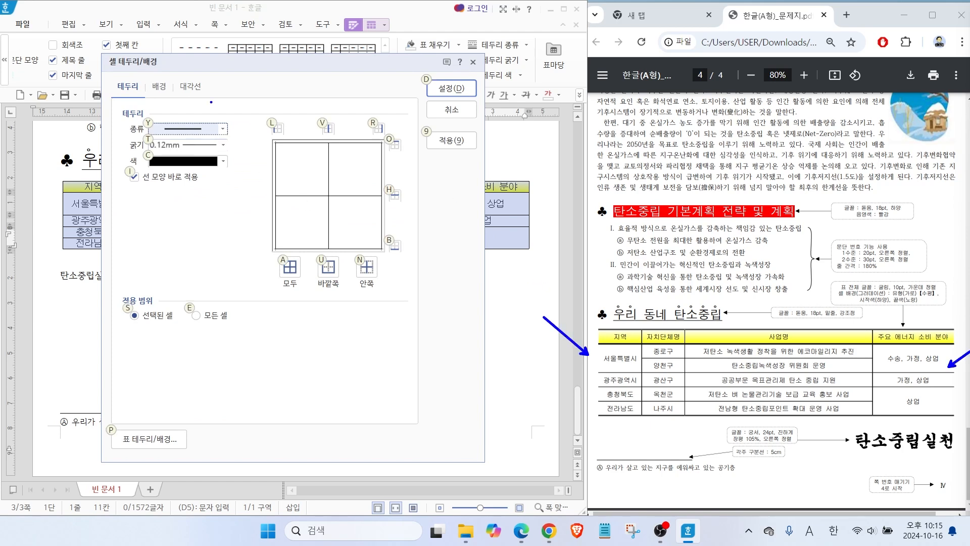
mouse_move(218, 138)
mouse_down()
mouse_move(232, 133)
mouse_move(210, 145)
mouse_up()
key(Escape)
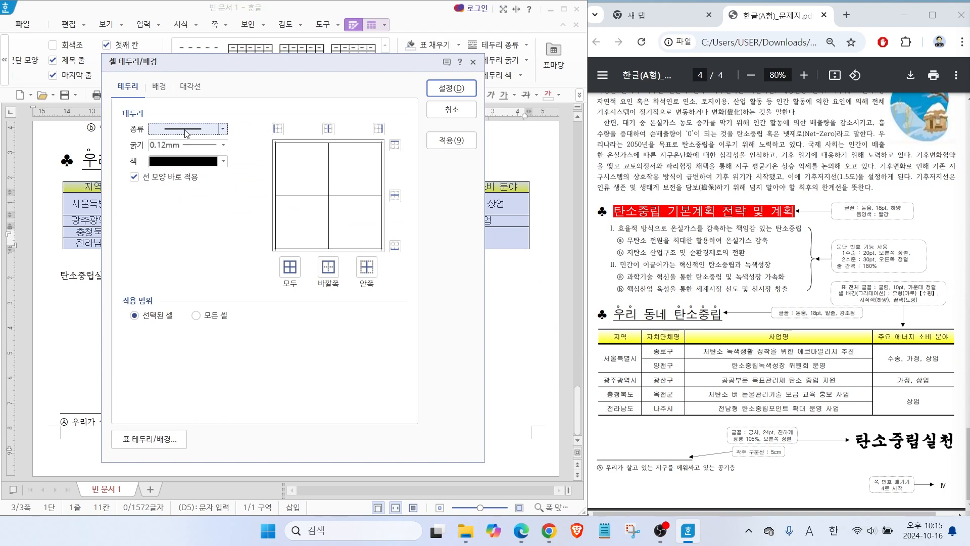
click(185, 130)
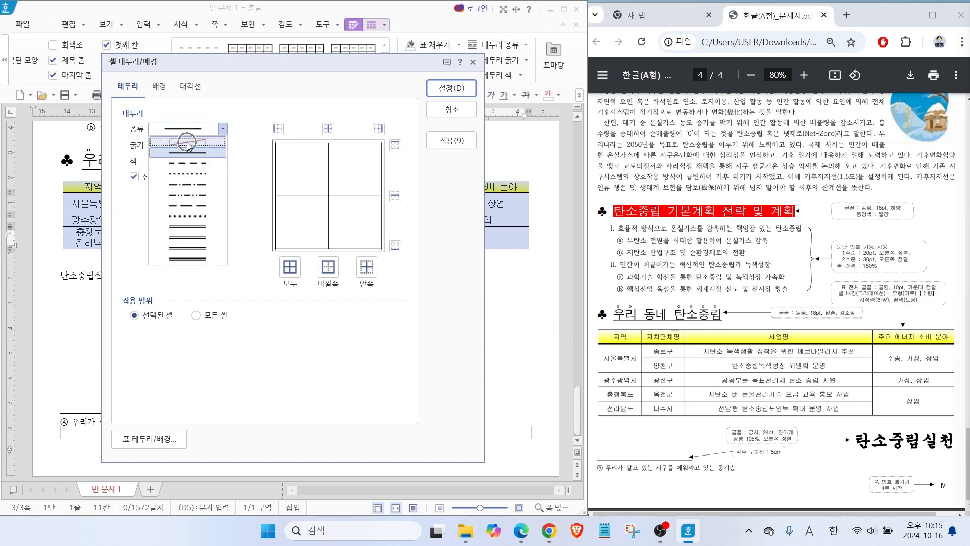
click(188, 145)
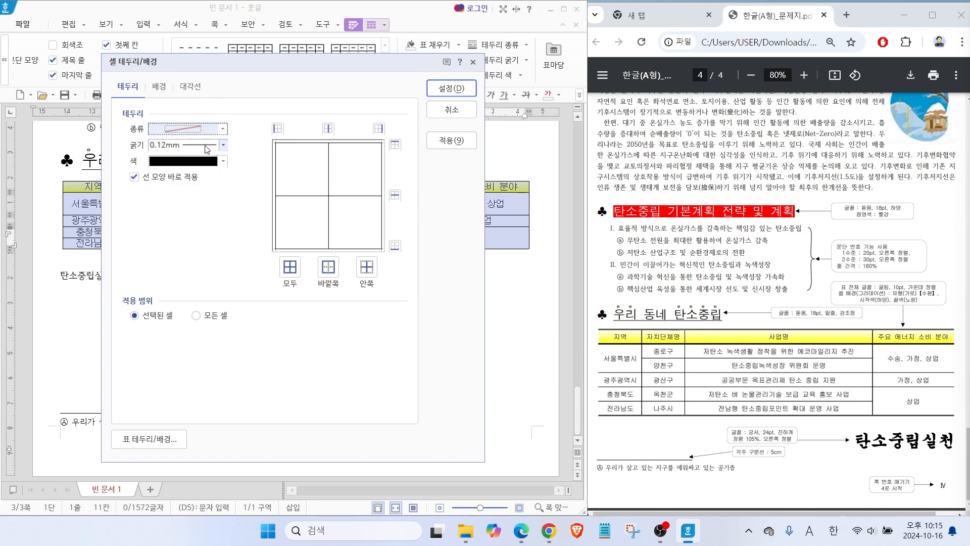
click(277, 128)
click(378, 131)
key(alt+2)
mouse_move(288, 142)
mouse_down()
mouse_move(260, 121)
mouse_move(294, 142)
mouse_up()
mouse_move(393, 142)
mouse_down()
mouse_move(373, 141)
mouse_move(391, 141)
mouse_up()
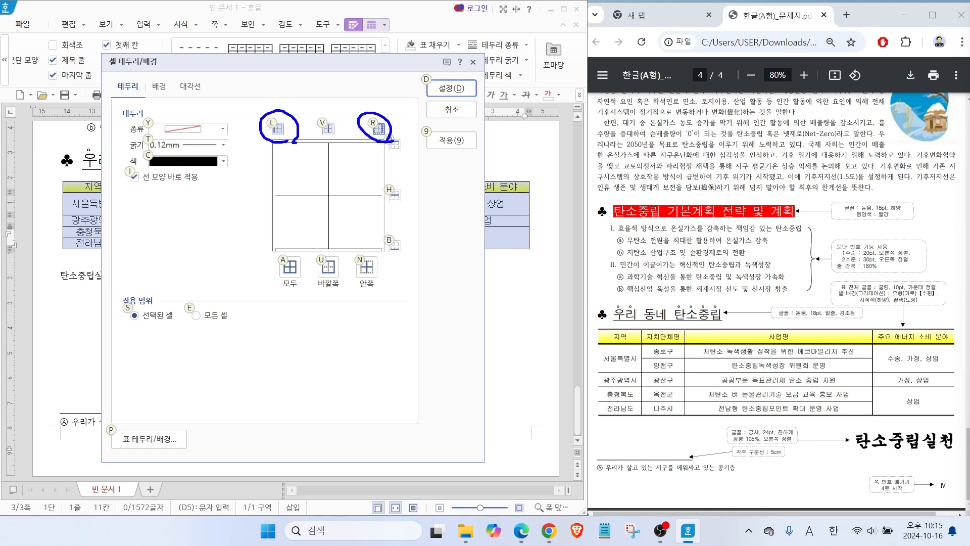
click(442, 89)
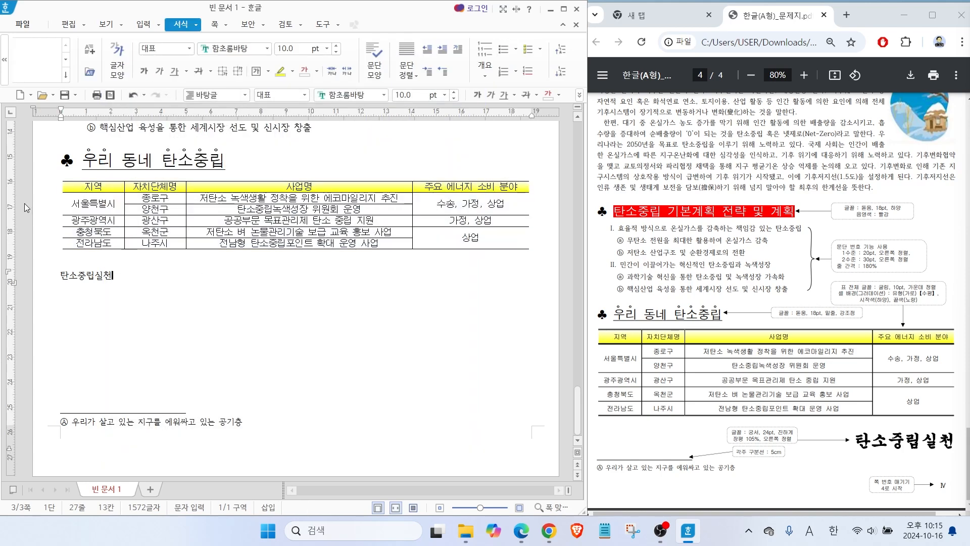
drag(39, 181, 59, 205)
drag(574, 183, 536, 202)
key(Escape)
Give the whole table's top and bottom outer borders a 0.5 mm double line.
drag(96, 187, 482, 245)
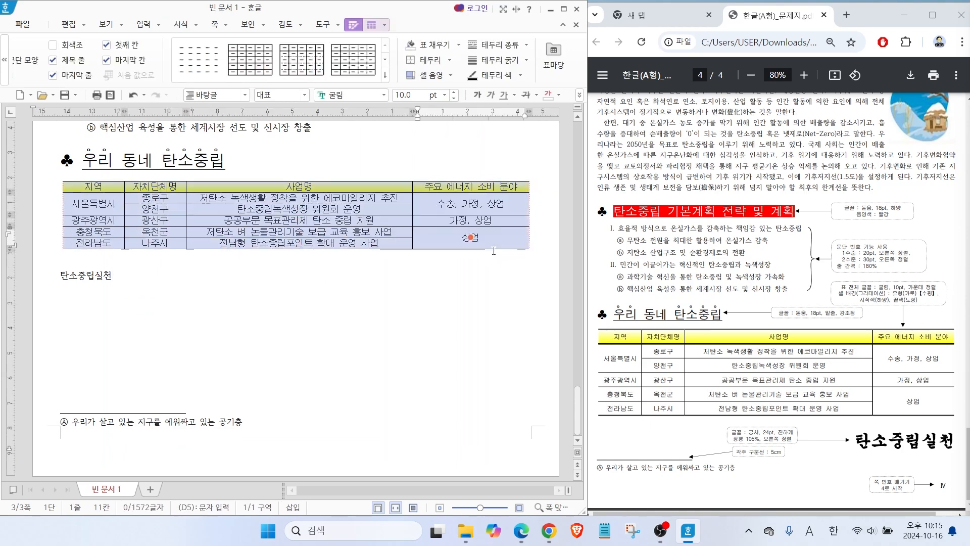
key(l)
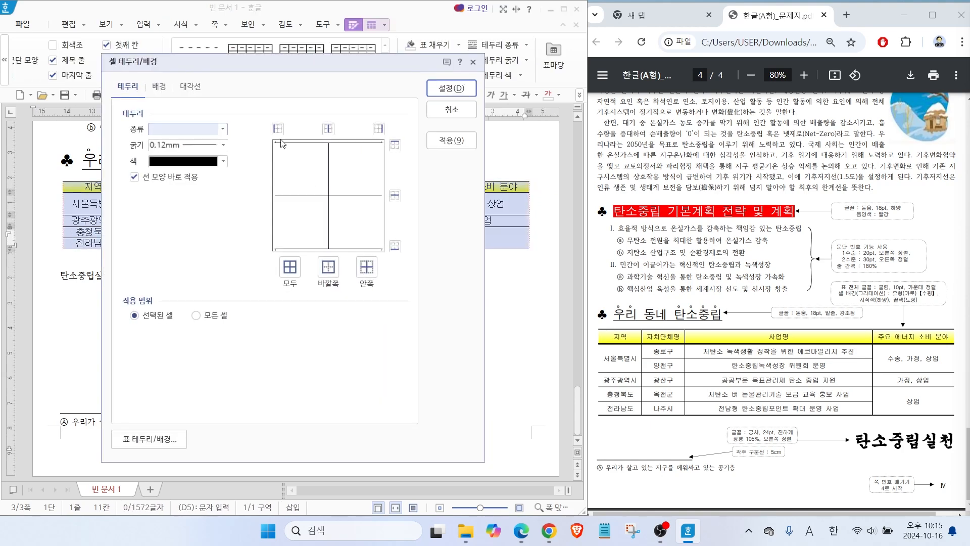
click(188, 131)
click(187, 238)
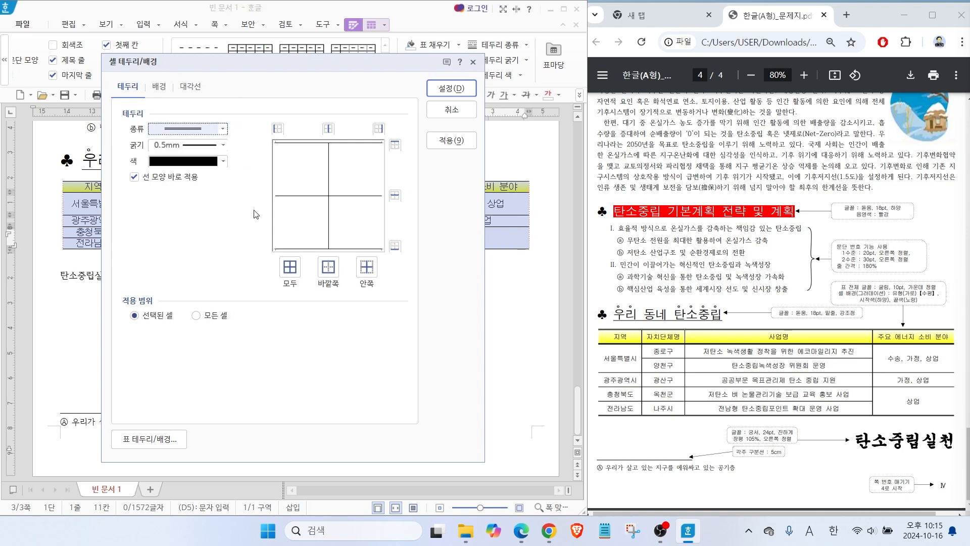
click(395, 145)
click(395, 246)
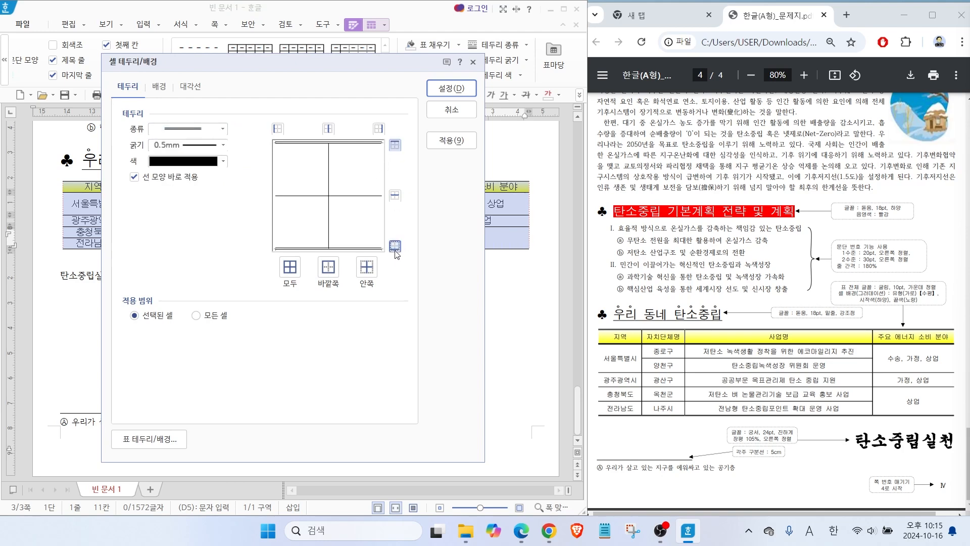
key(alt)
drag(401, 156, 407, 169)
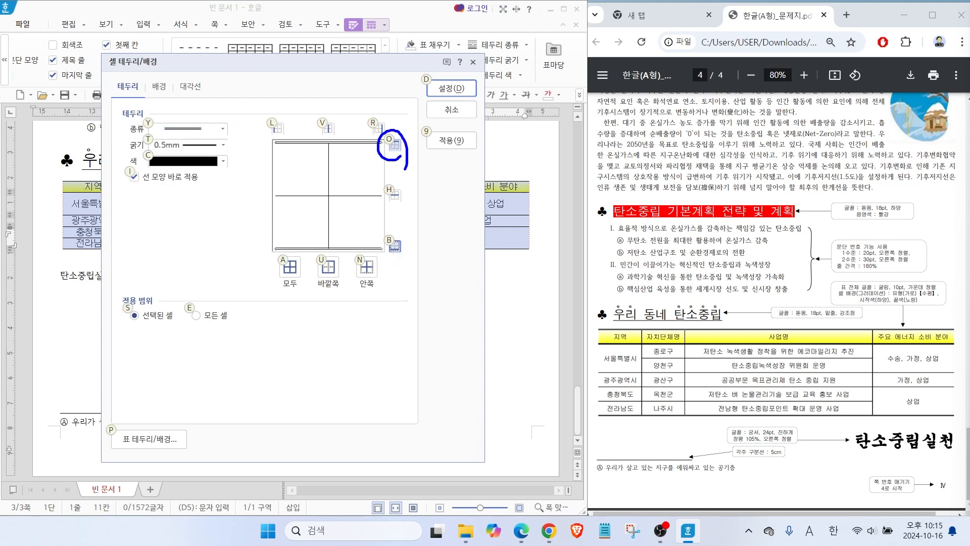
drag(398, 263, 413, 242)
click(448, 81)
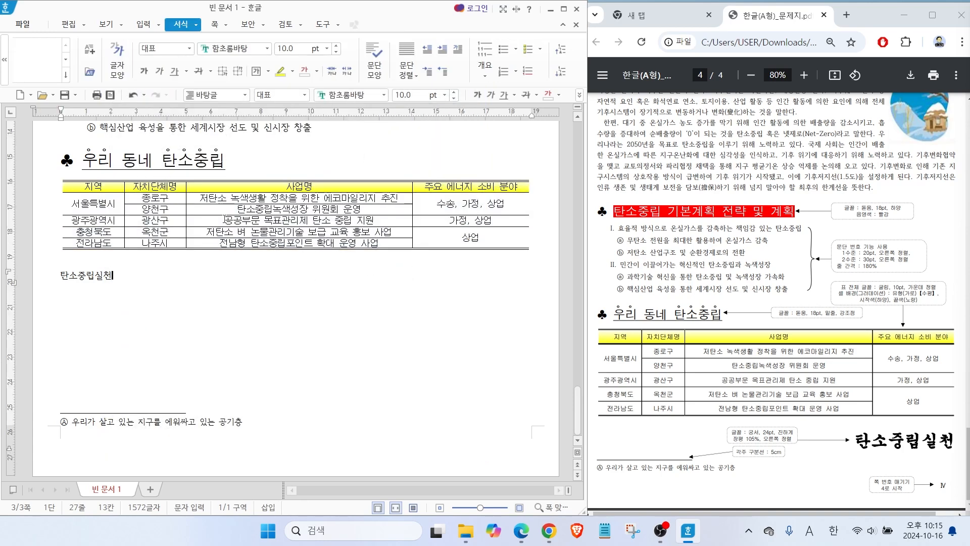
Give the bottom border of the table's header row a 0.5 mm double line.
drag(107, 187, 441, 186)
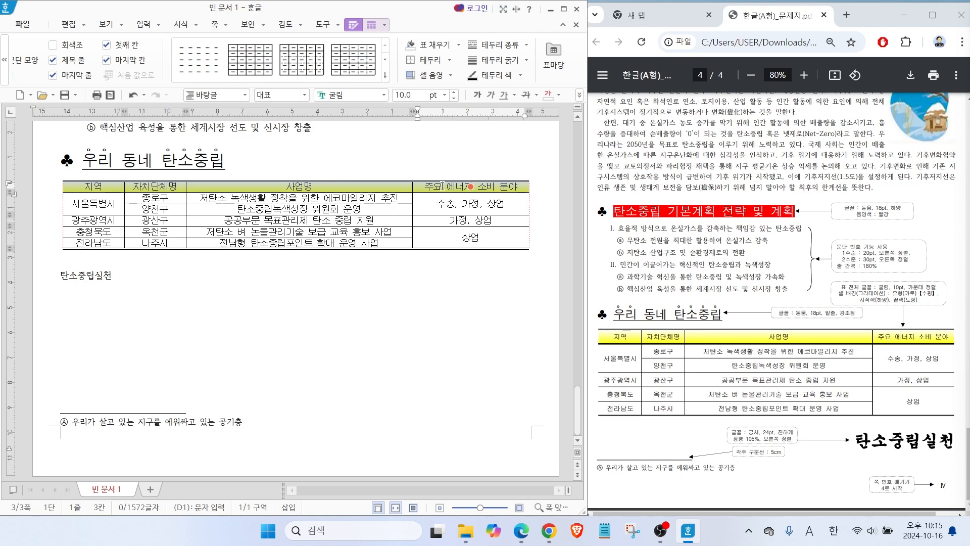
key(l)
click(222, 128)
click(188, 226)
click(394, 247)
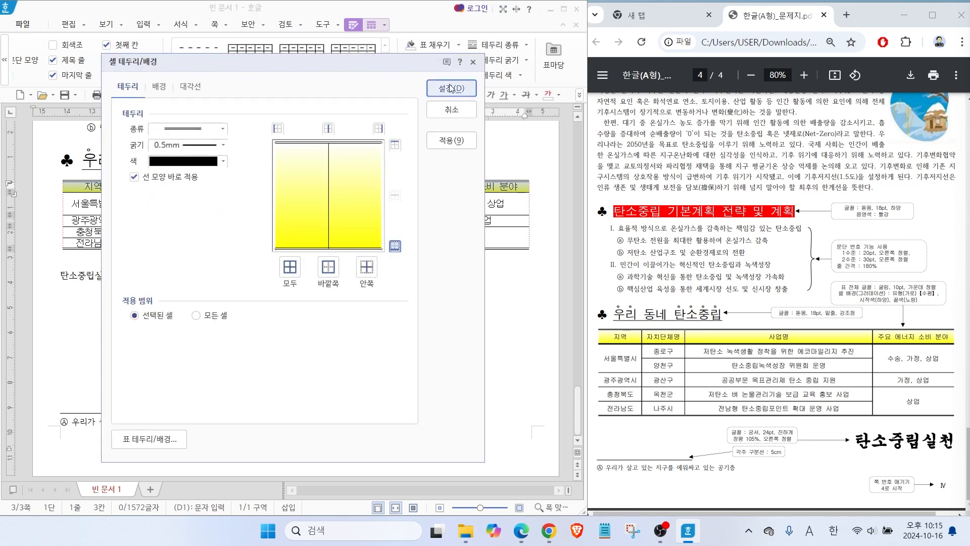
click(453, 88)
click(278, 329)
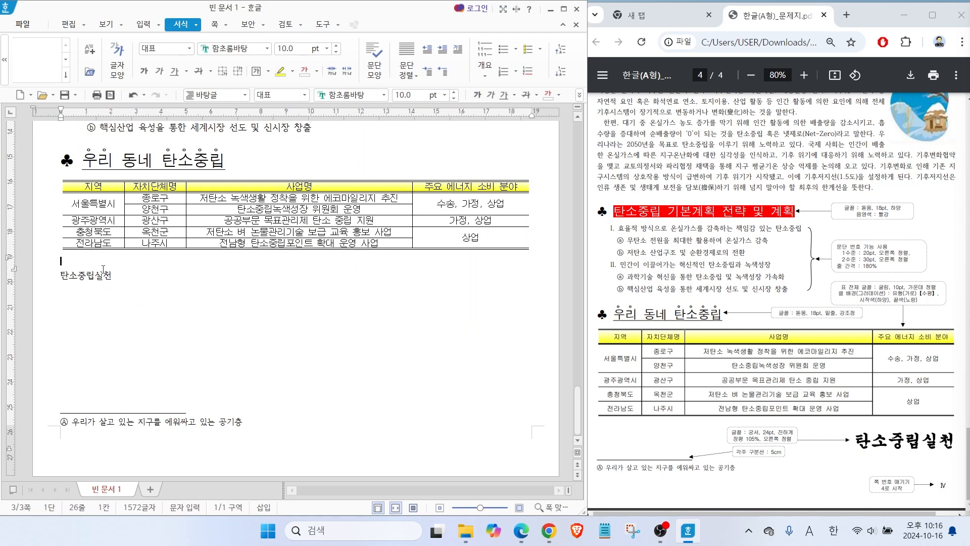
Format the line 탄소중립실천 below the table in 궁서, 24 pt, bold, and align it right.
click(40, 276)
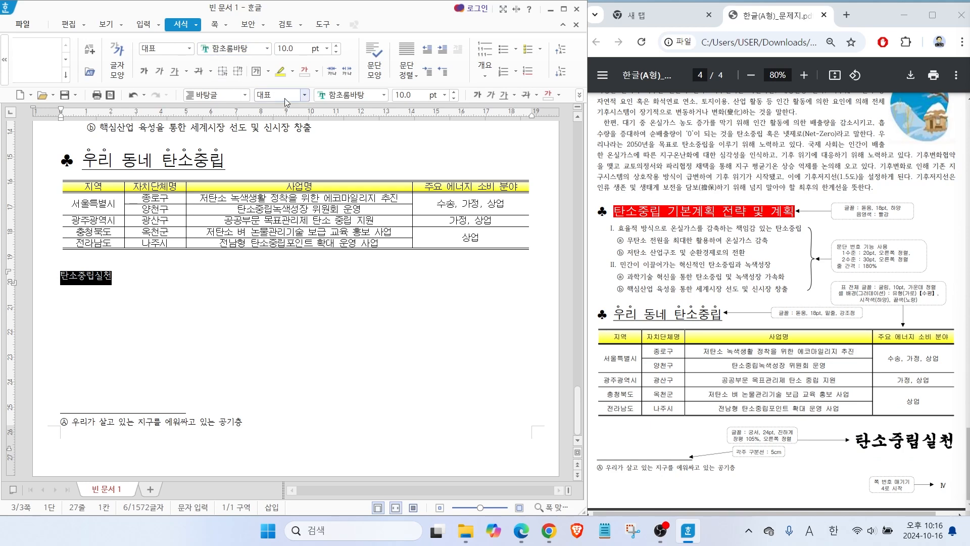
click(384, 95)
scroll(556, 133, up, 10)
click(440, 141)
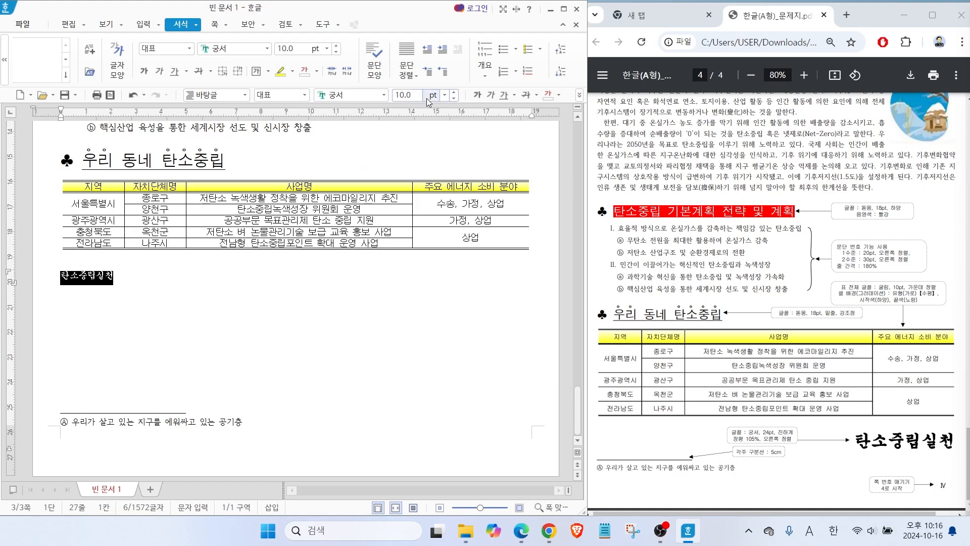
click(444, 95)
click(404, 246)
key(ctrl+b)
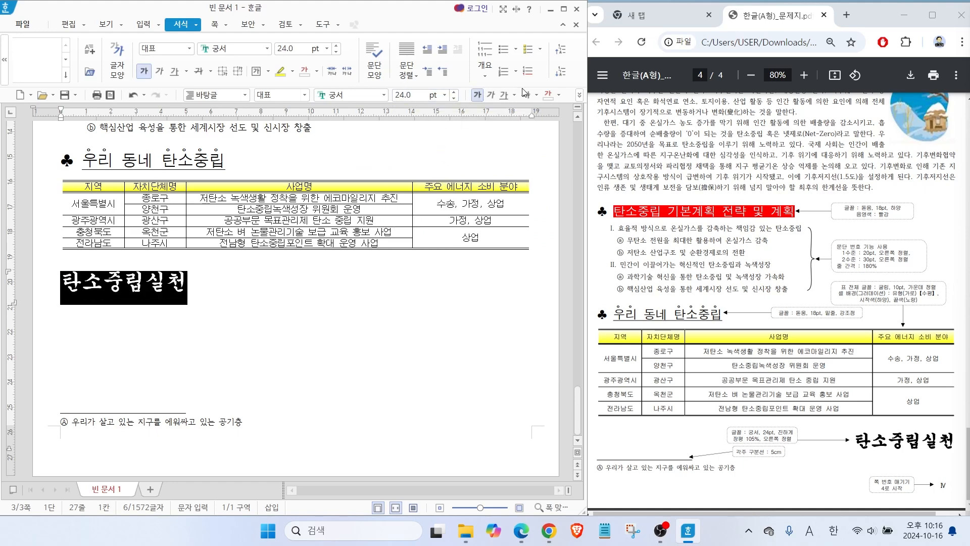
click(579, 95)
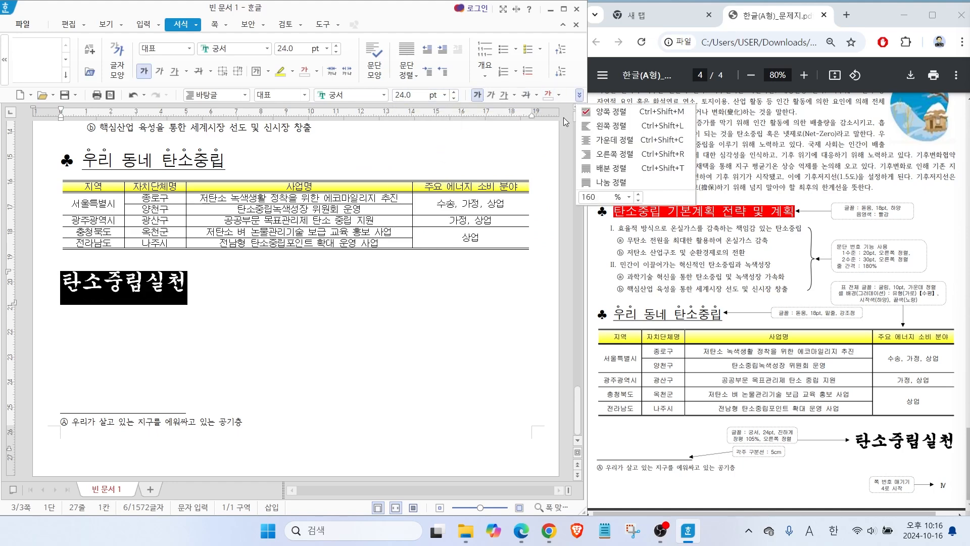
click(614, 154)
drag(718, 396, 744, 430)
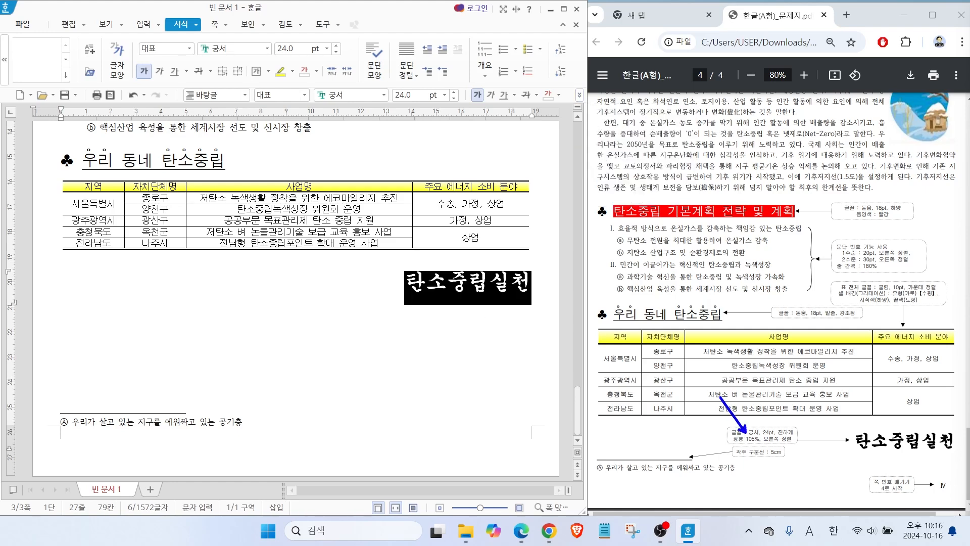
drag(221, 89, 580, 104)
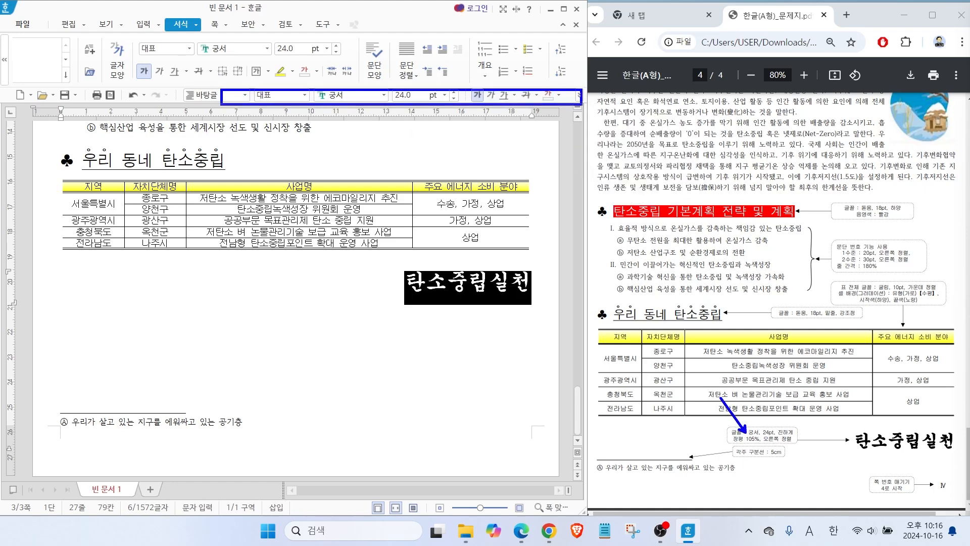
mouse_move(394, 83)
mouse_down()
mouse_move(338, 108)
mouse_move(385, 103)
mouse_up()
drag(448, 91, 406, 110)
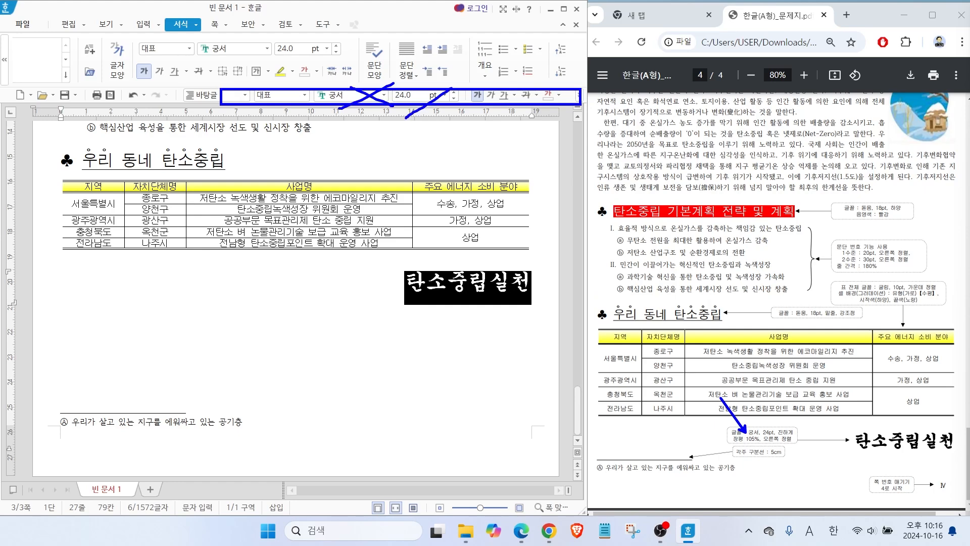
Set the character width (장평) of the line 탄소중립실천 to 105%.
key(Escape)
right_click(448, 286)
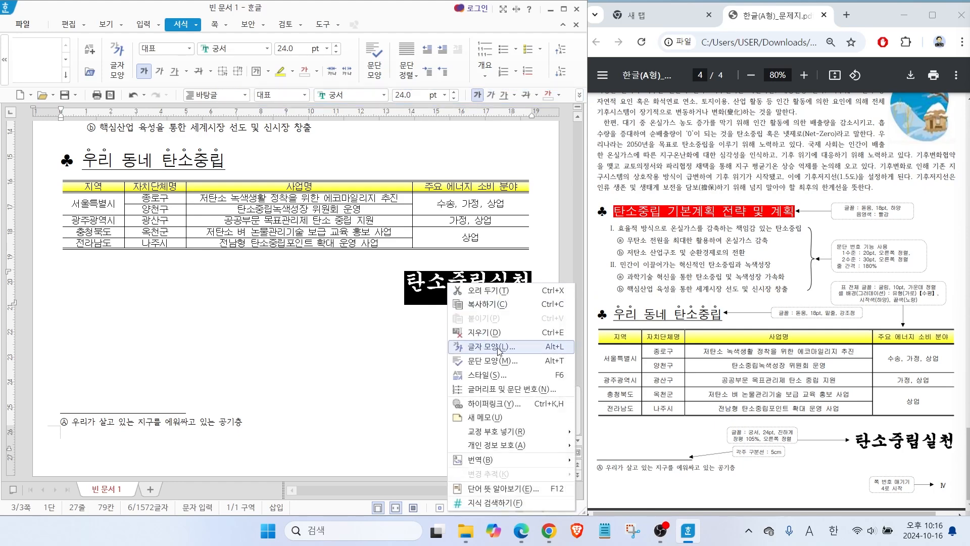
click(475, 347)
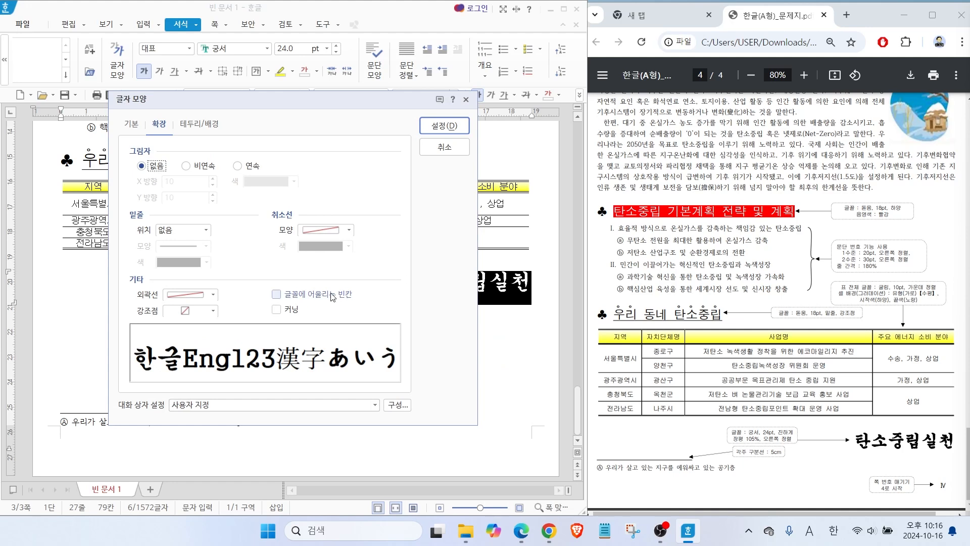
click(132, 124)
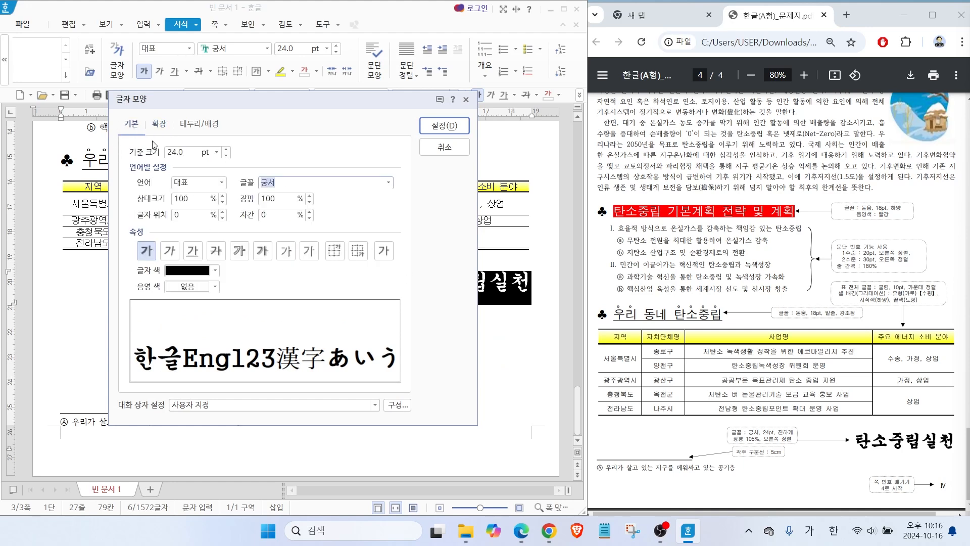
key(alt)
drag(189, 152, 213, 136)
drag(128, 243, 105, 266)
drag(209, 273, 233, 305)
mouse_move(309, 211)
mouse_down()
mouse_move(233, 201)
mouse_move(302, 217)
mouse_up()
key(alt+w)
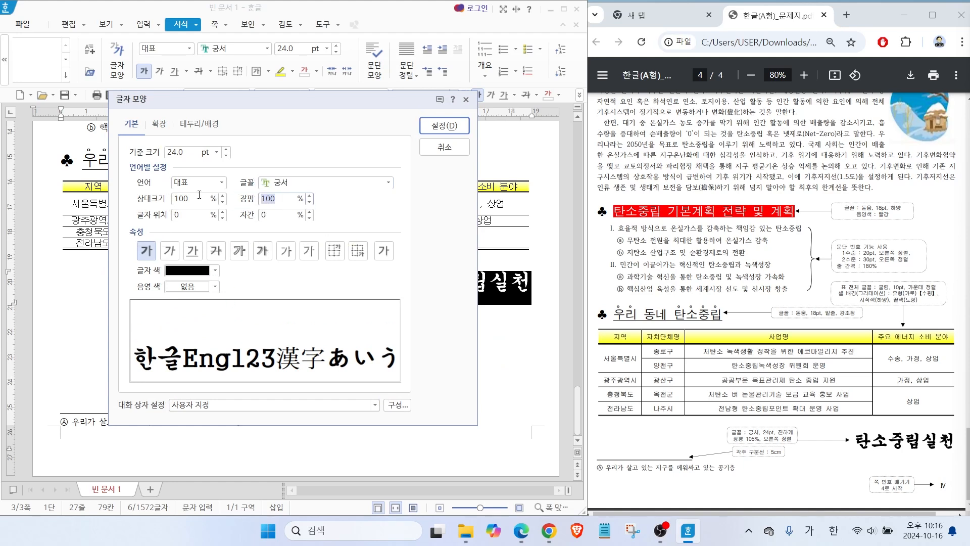
text(10)
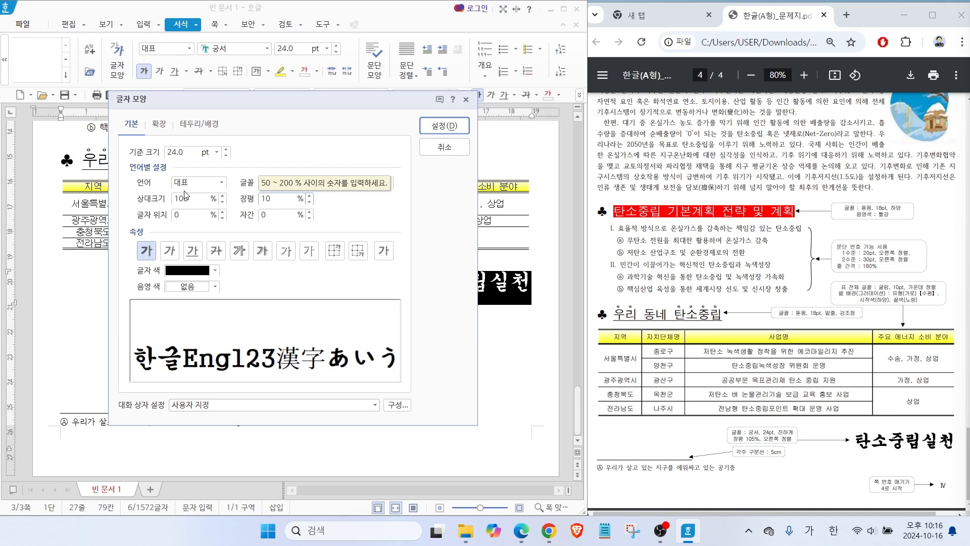
text(5)
key(Return)
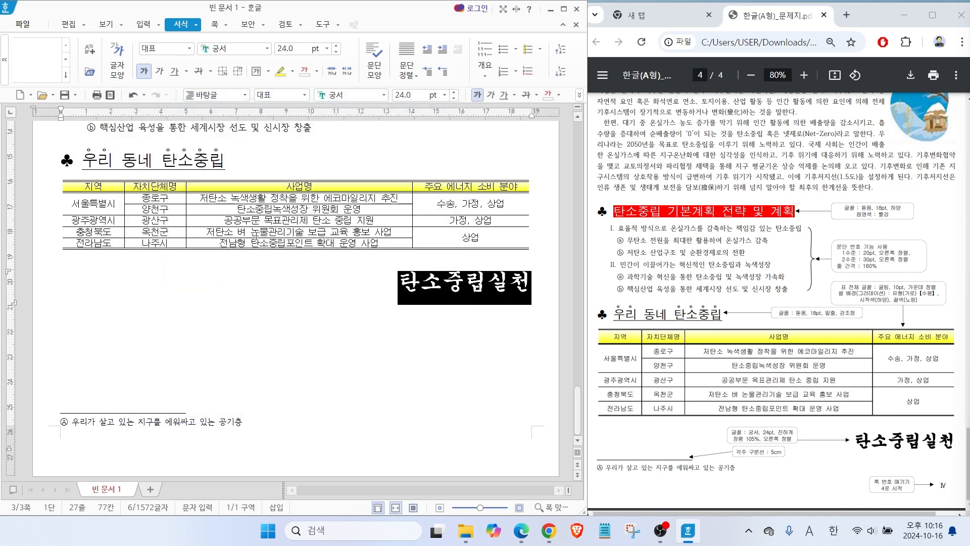
key(End)
Begin adding page numbers to the document, choosing the bottom-right corner of the page as their position.
mouse_move(912, 491)
mouse_down()
mouse_move(907, 452)
mouse_move(912, 515)
mouse_up()
key(Escape)
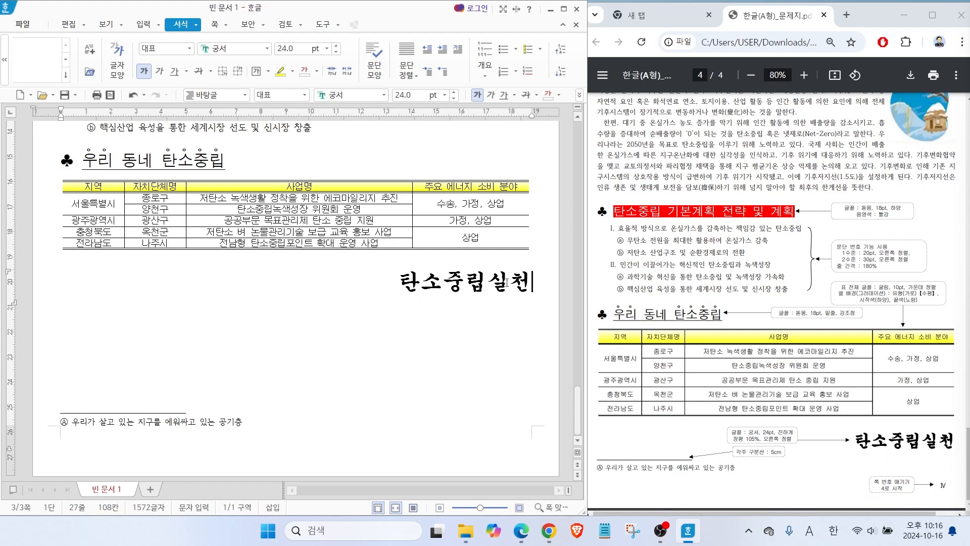
click(143, 23)
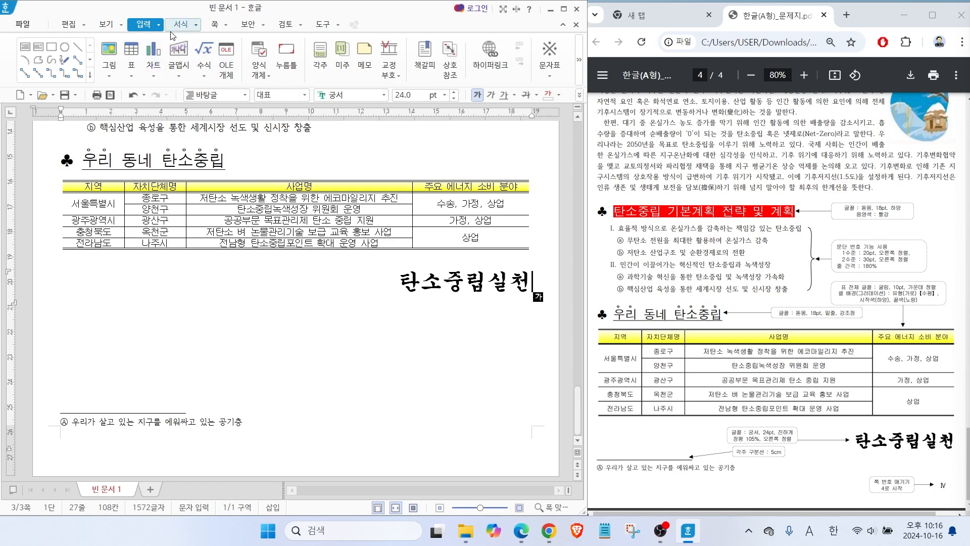
click(214, 25)
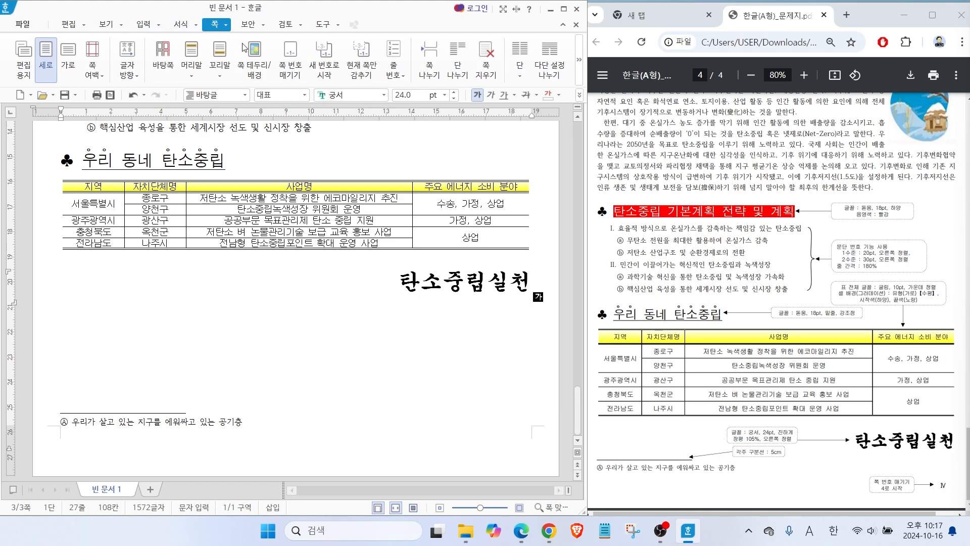
click(291, 68)
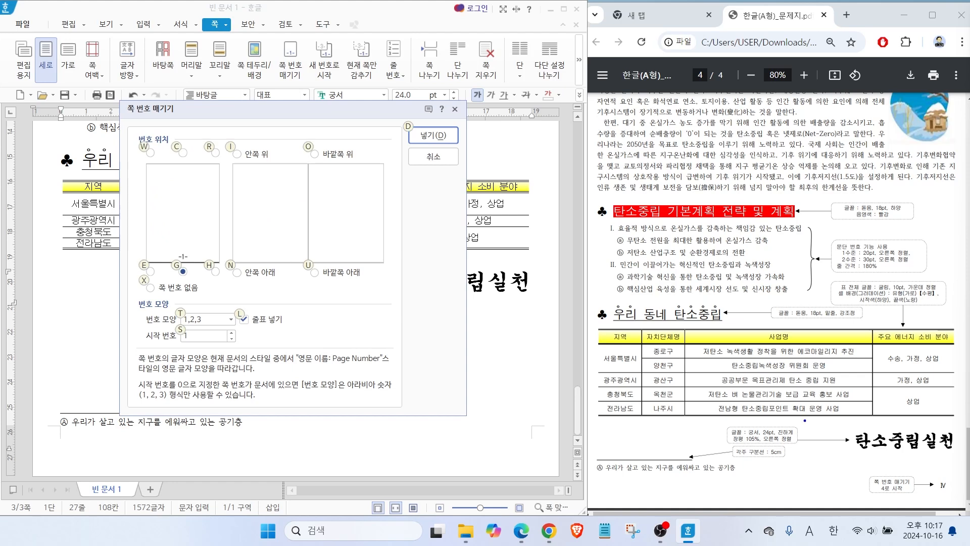
drag(937, 462, 950, 505)
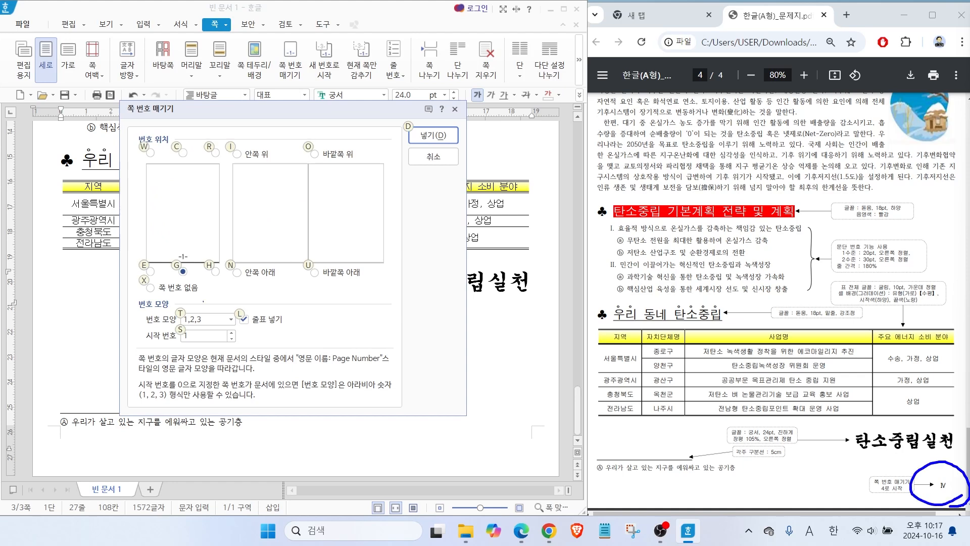
drag(207, 282, 228, 278)
key(Escape)
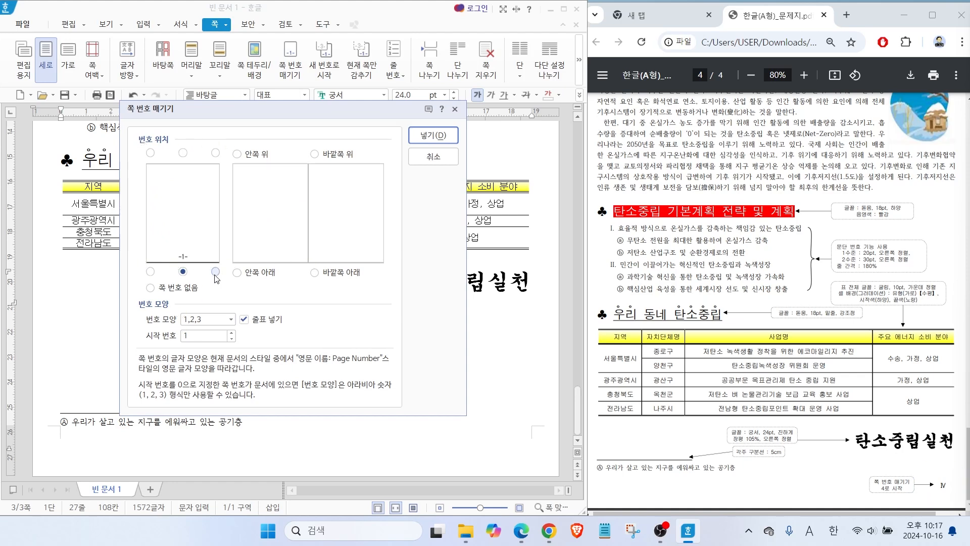
key(alt+2)
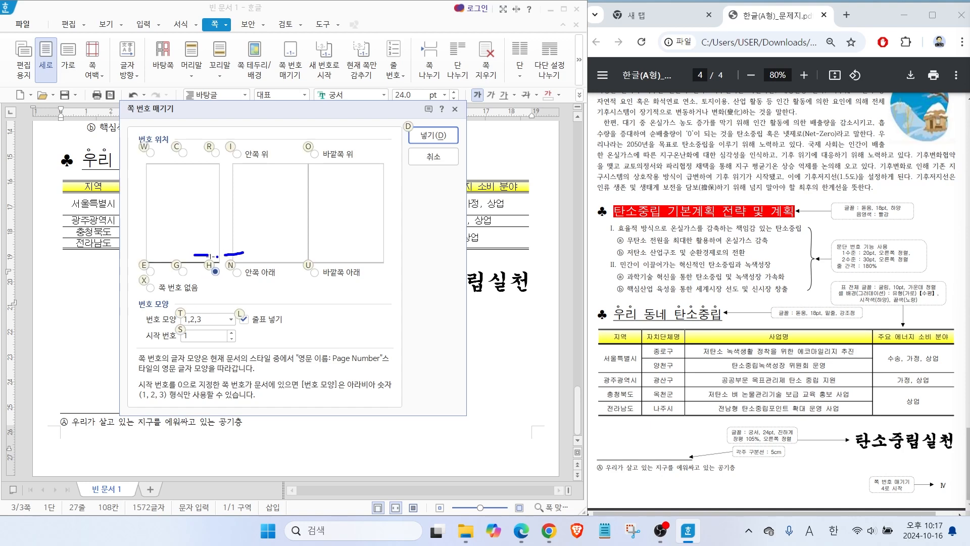
Turn off the dashes around the page number, choose the I,II,III number format, and insert the page numbers.
drag(258, 310, 236, 330)
key(Escape)
click(244, 319)
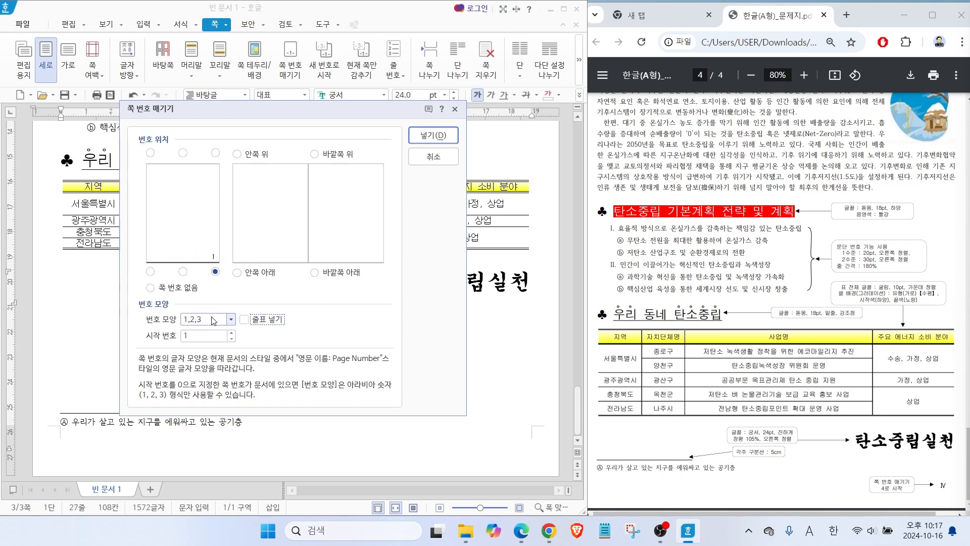
click(229, 320)
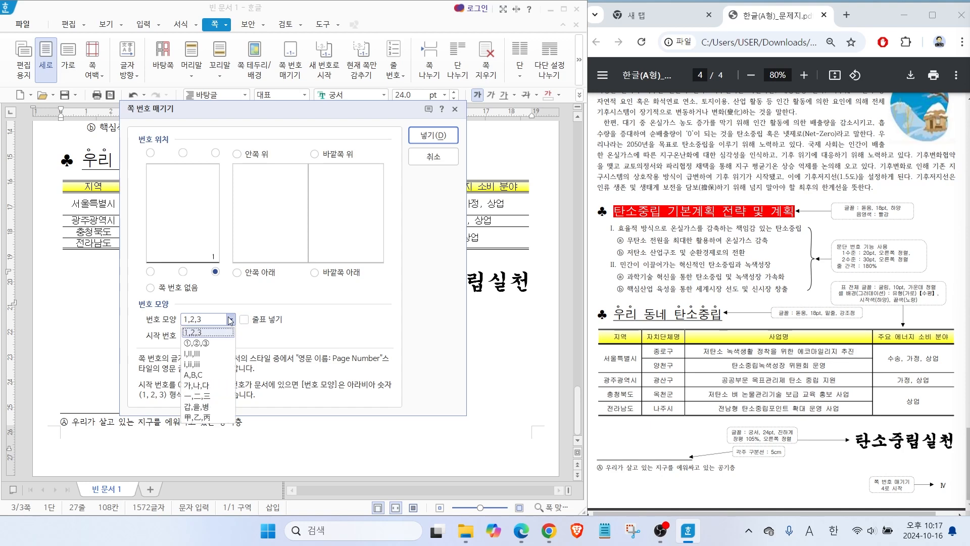
click(196, 353)
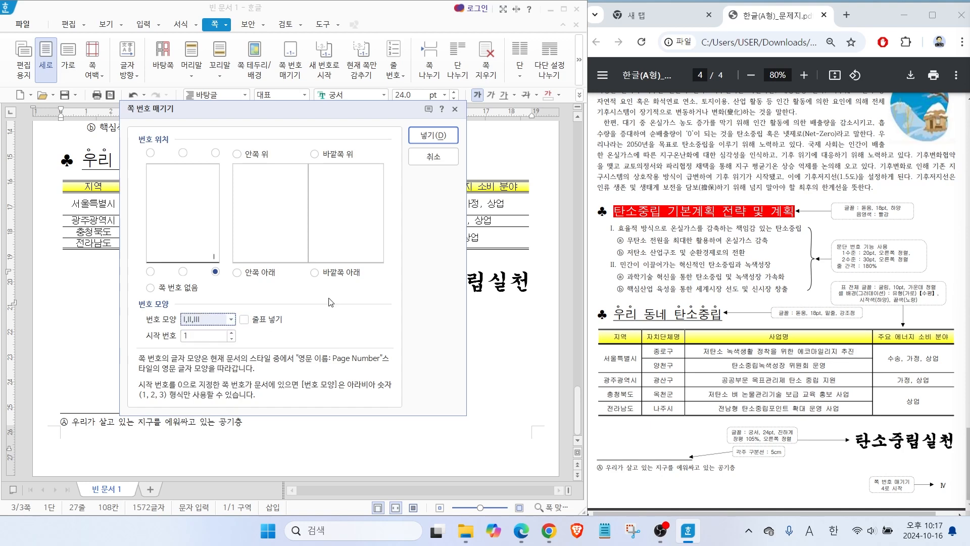
click(433, 135)
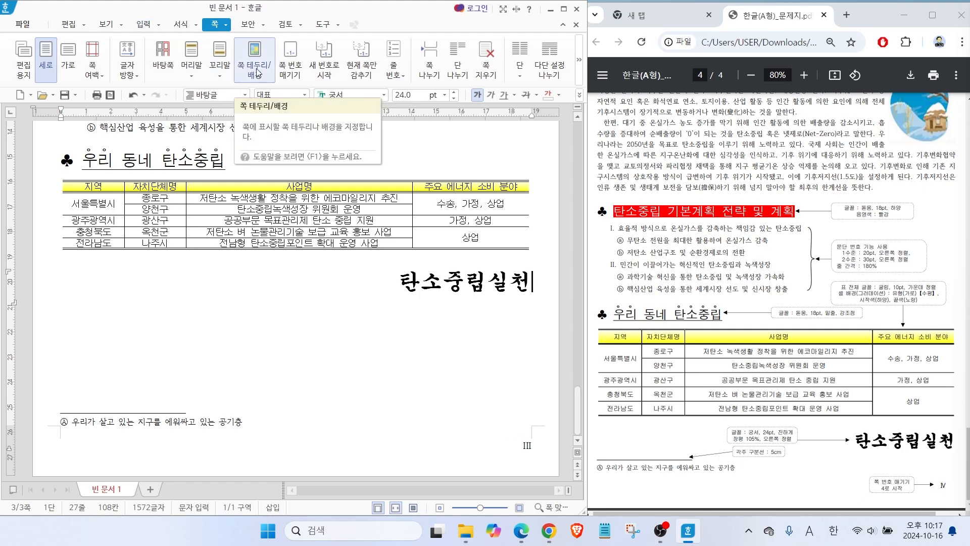
Restart the page numbering on the current page with starting number 4.
click(329, 73)
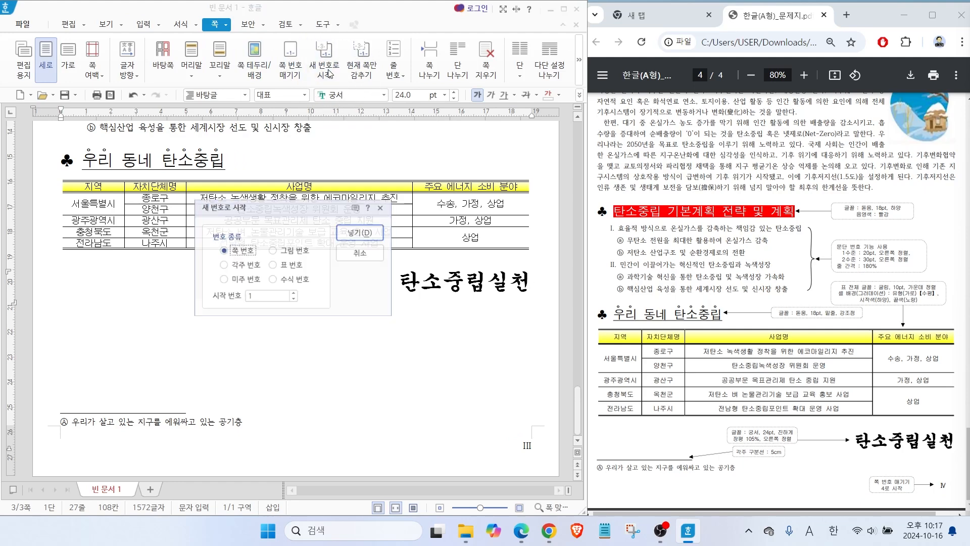
key(Tab)
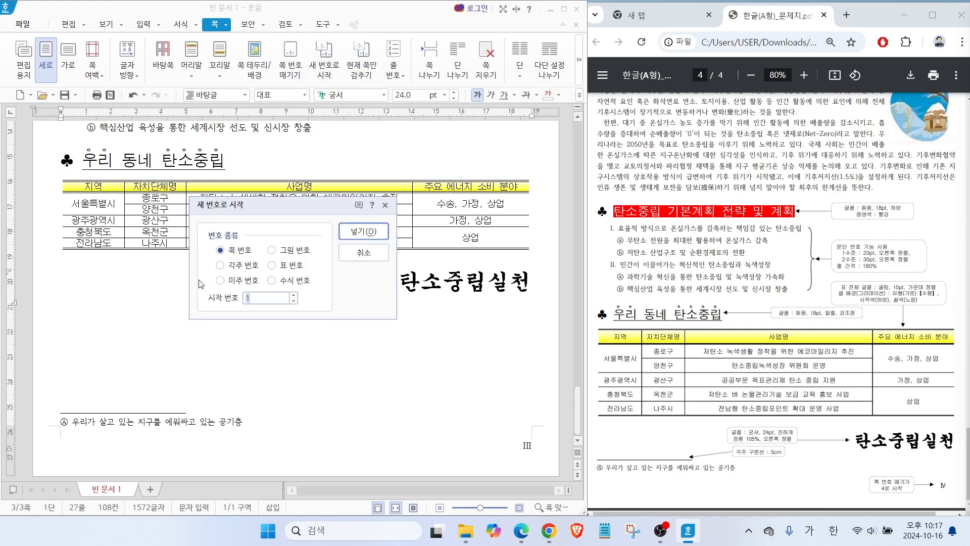
key(Return)
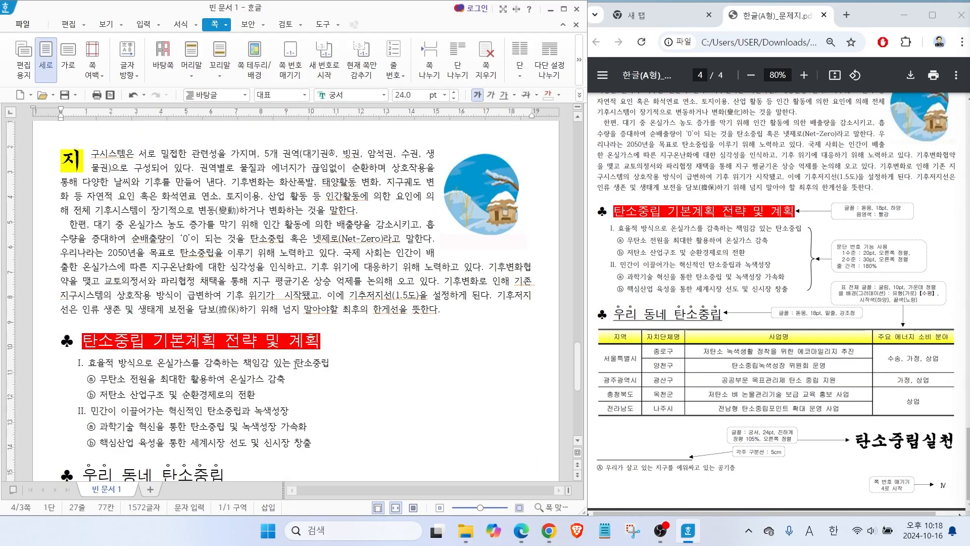
Review the third and second pages, checking their page numbers, header text and drawing layout.
scroll(294, 370, up, 2)
scroll(312, 426, down, 3)
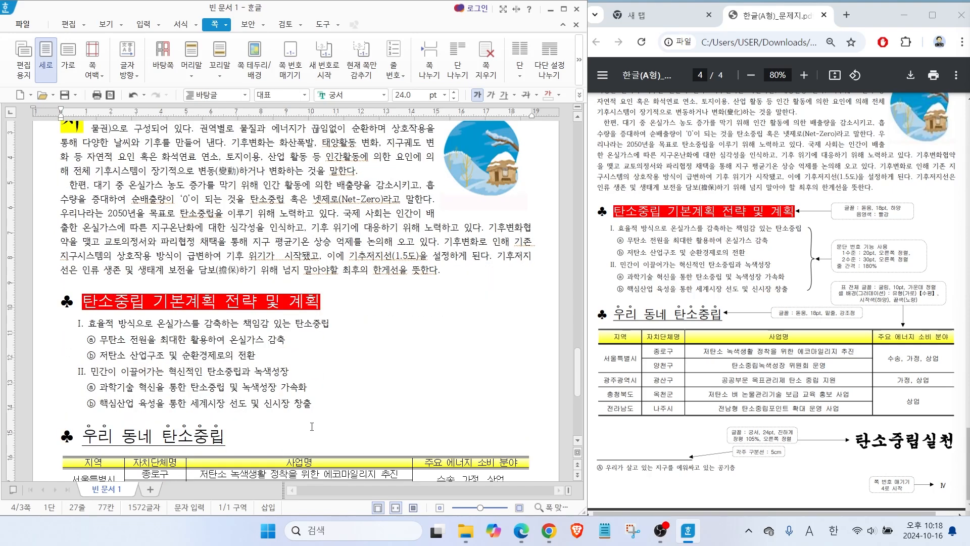
scroll(308, 399, up, 2)
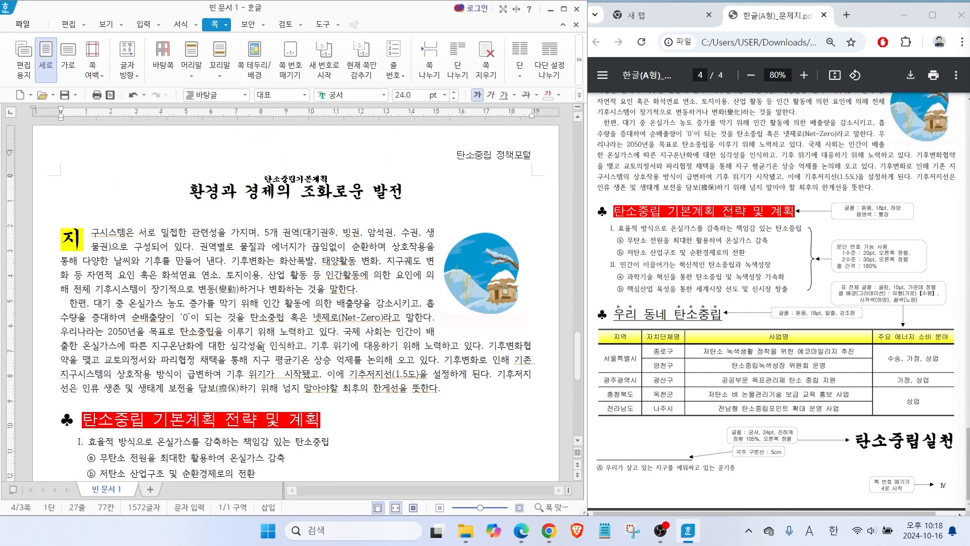
scroll(336, 304, up, 1)
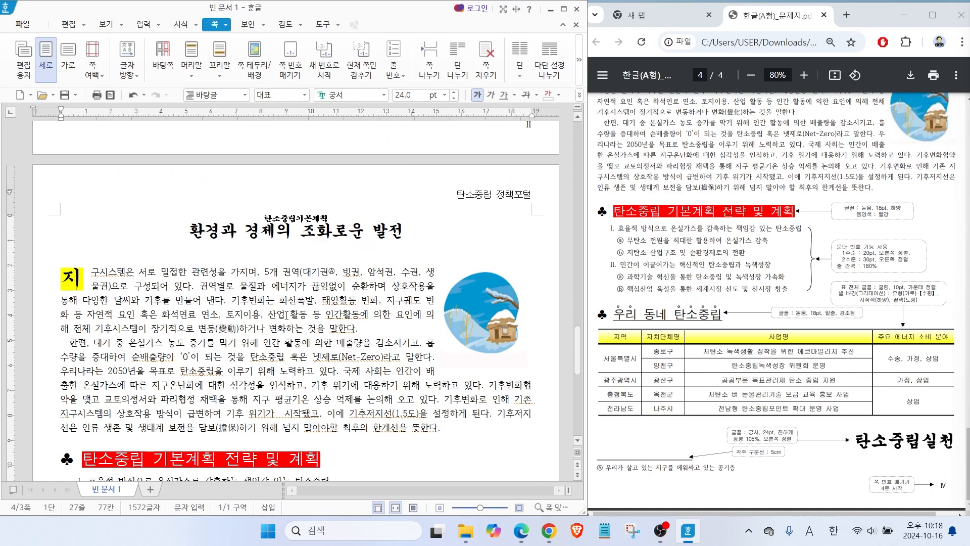
scroll(287, 315, up, 8)
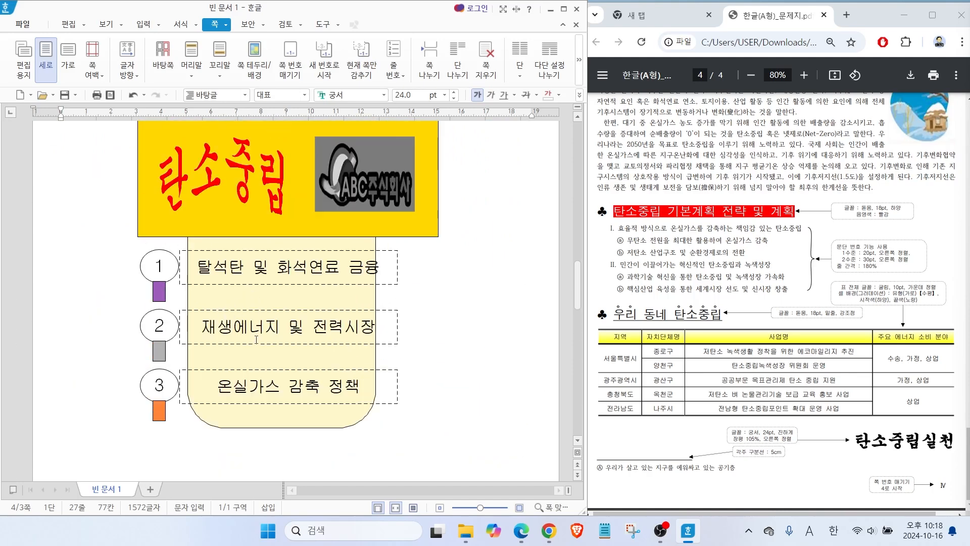
scroll(256, 339, down, 4)
scroll(343, 416, down, 3)
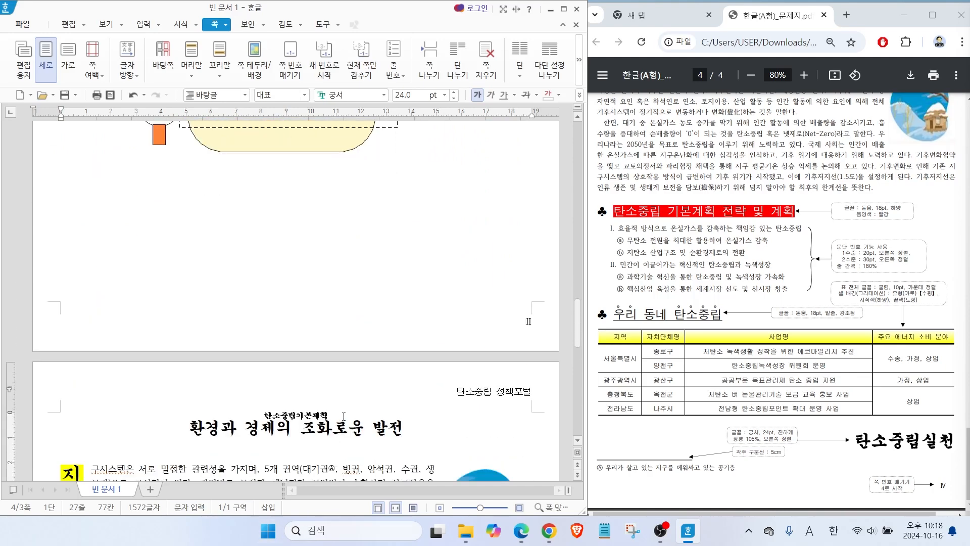
scroll(287, 386, up, 6)
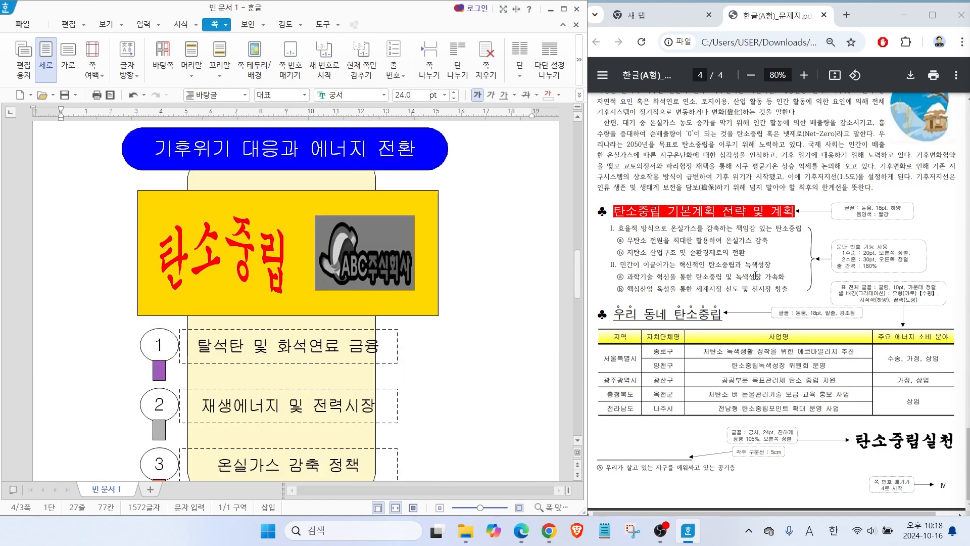
scroll(680, 218, up, 5)
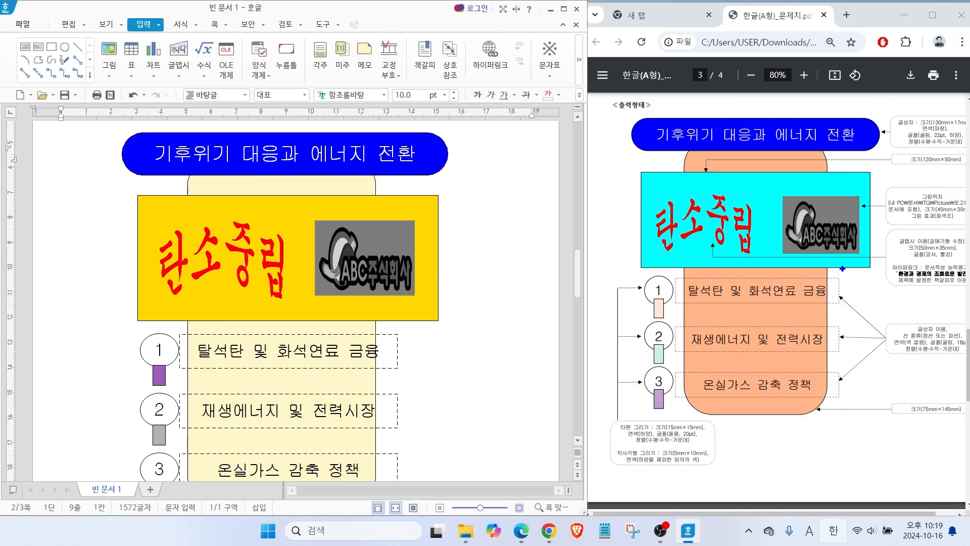
Hyperlink the red 탄소중립 WordArt on page 2 to the 탄소중립 bookmark in the current Hangul document.
mouse_move(957, 280)
mouse_down()
mouse_move(904, 212)
mouse_move(955, 284)
mouse_up()
drag(867, 233, 904, 258)
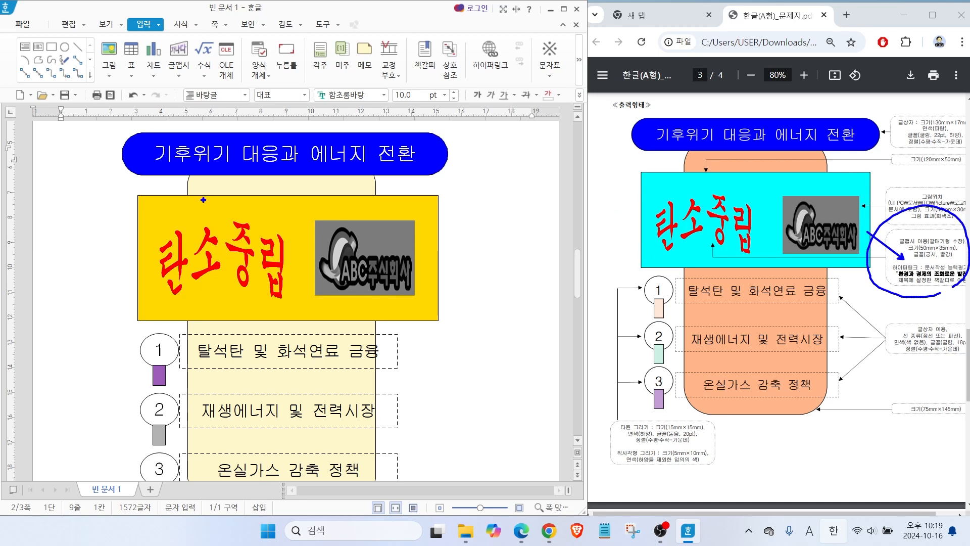
click(247, 264)
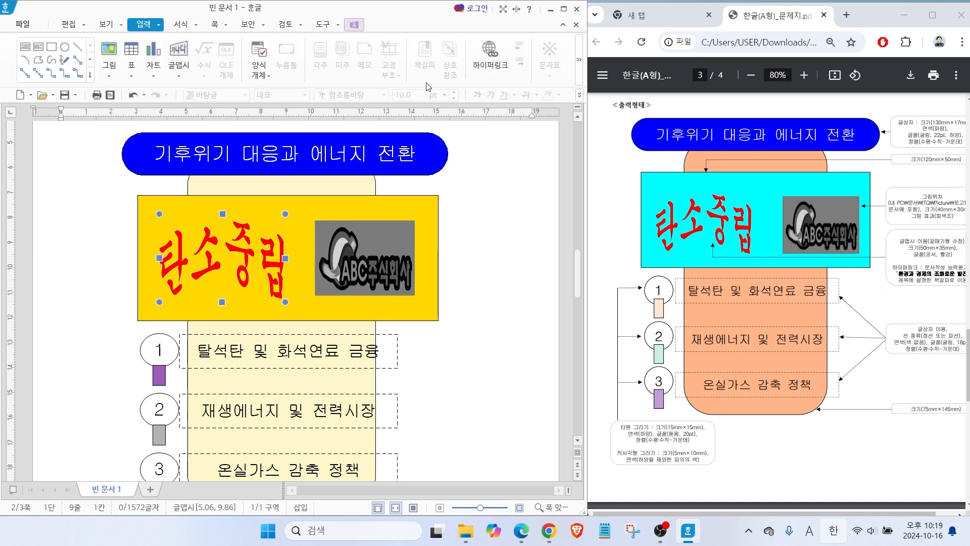
click(489, 58)
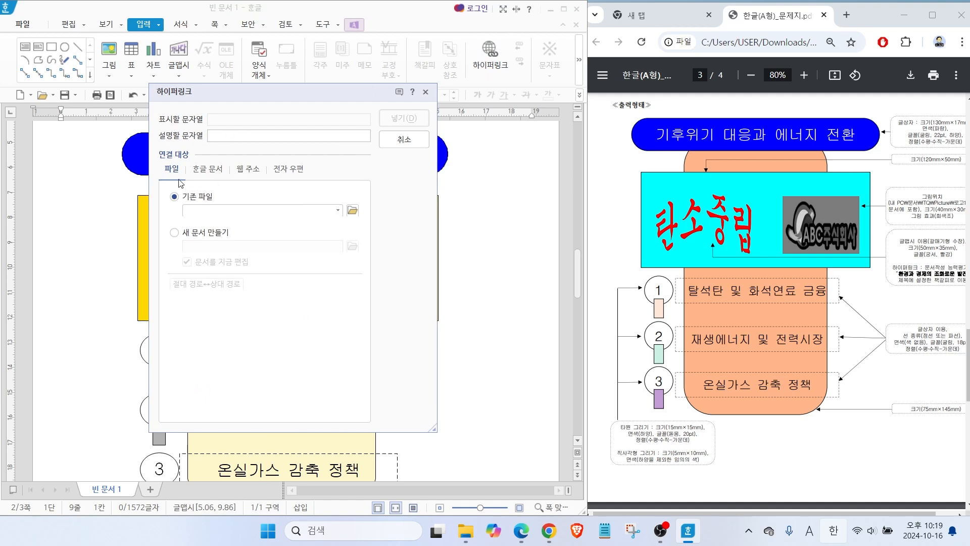
click(211, 172)
key(alt+2)
mouse_move(232, 184)
mouse_down()
mouse_move(199, 152)
mouse_move(226, 192)
mouse_up()
mouse_move(260, 271)
mouse_down()
mouse_move(223, 285)
mouse_move(261, 279)
mouse_up()
drag(255, 278, 278, 307)
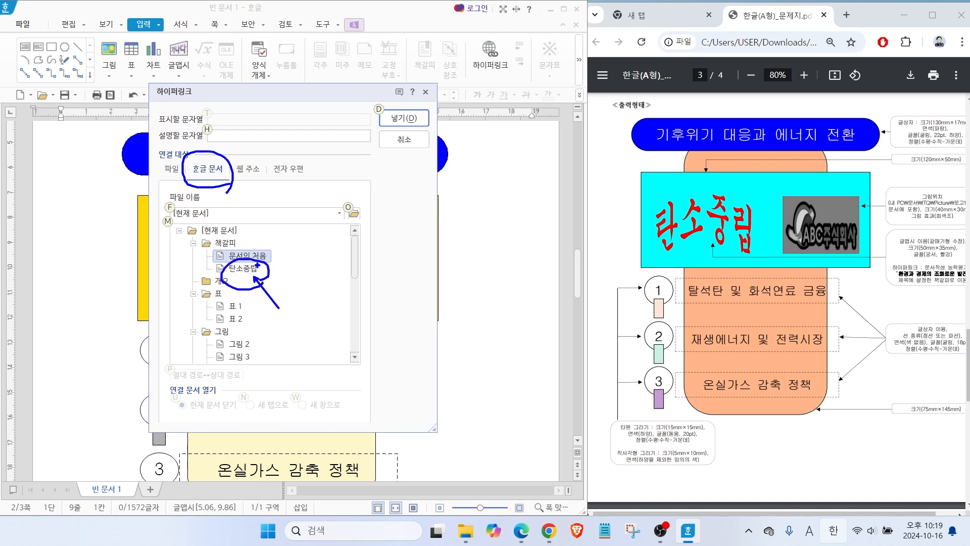
key(Escape)
click(246, 268)
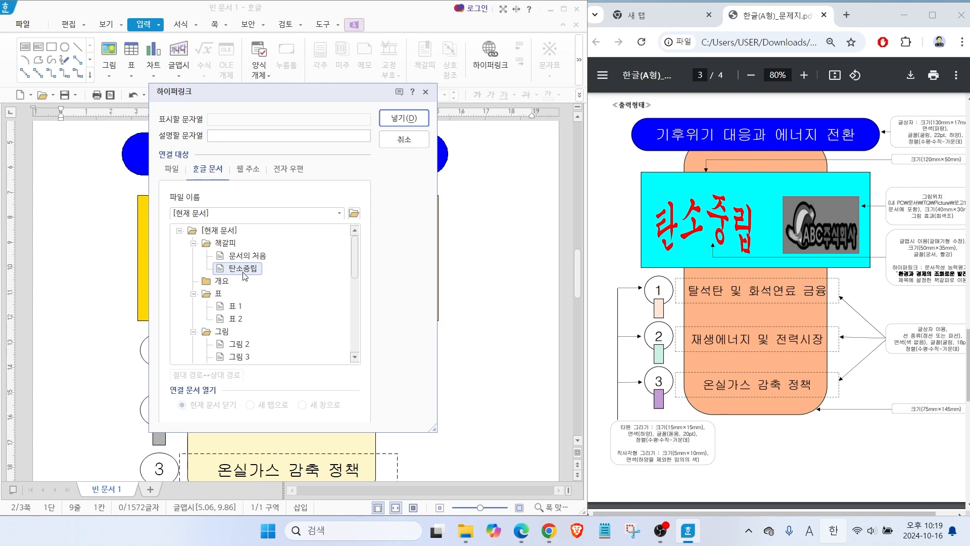
click(392, 120)
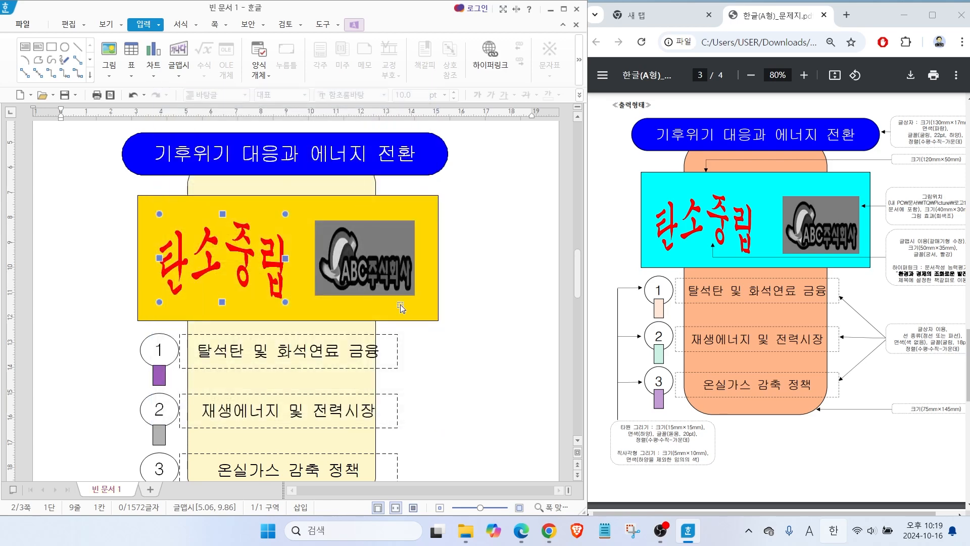
click(87, 298)
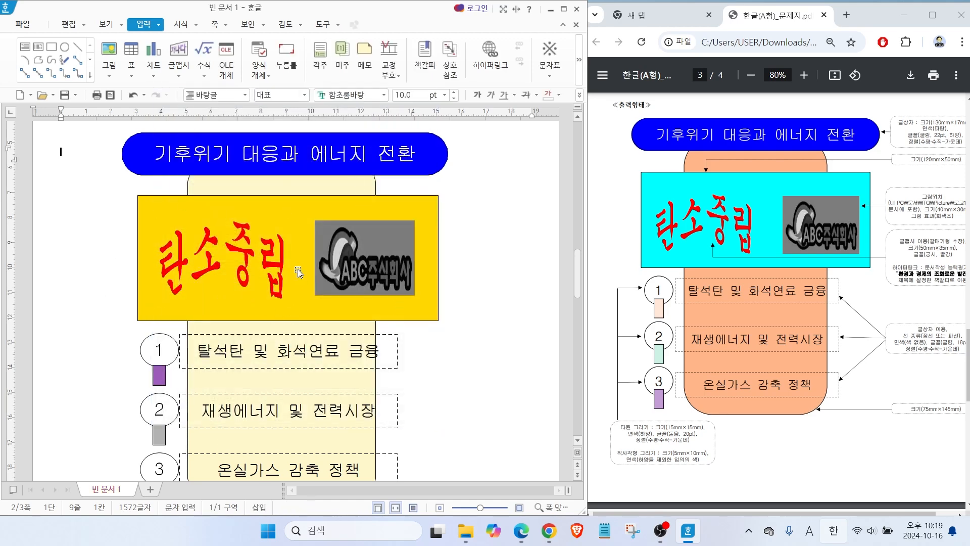